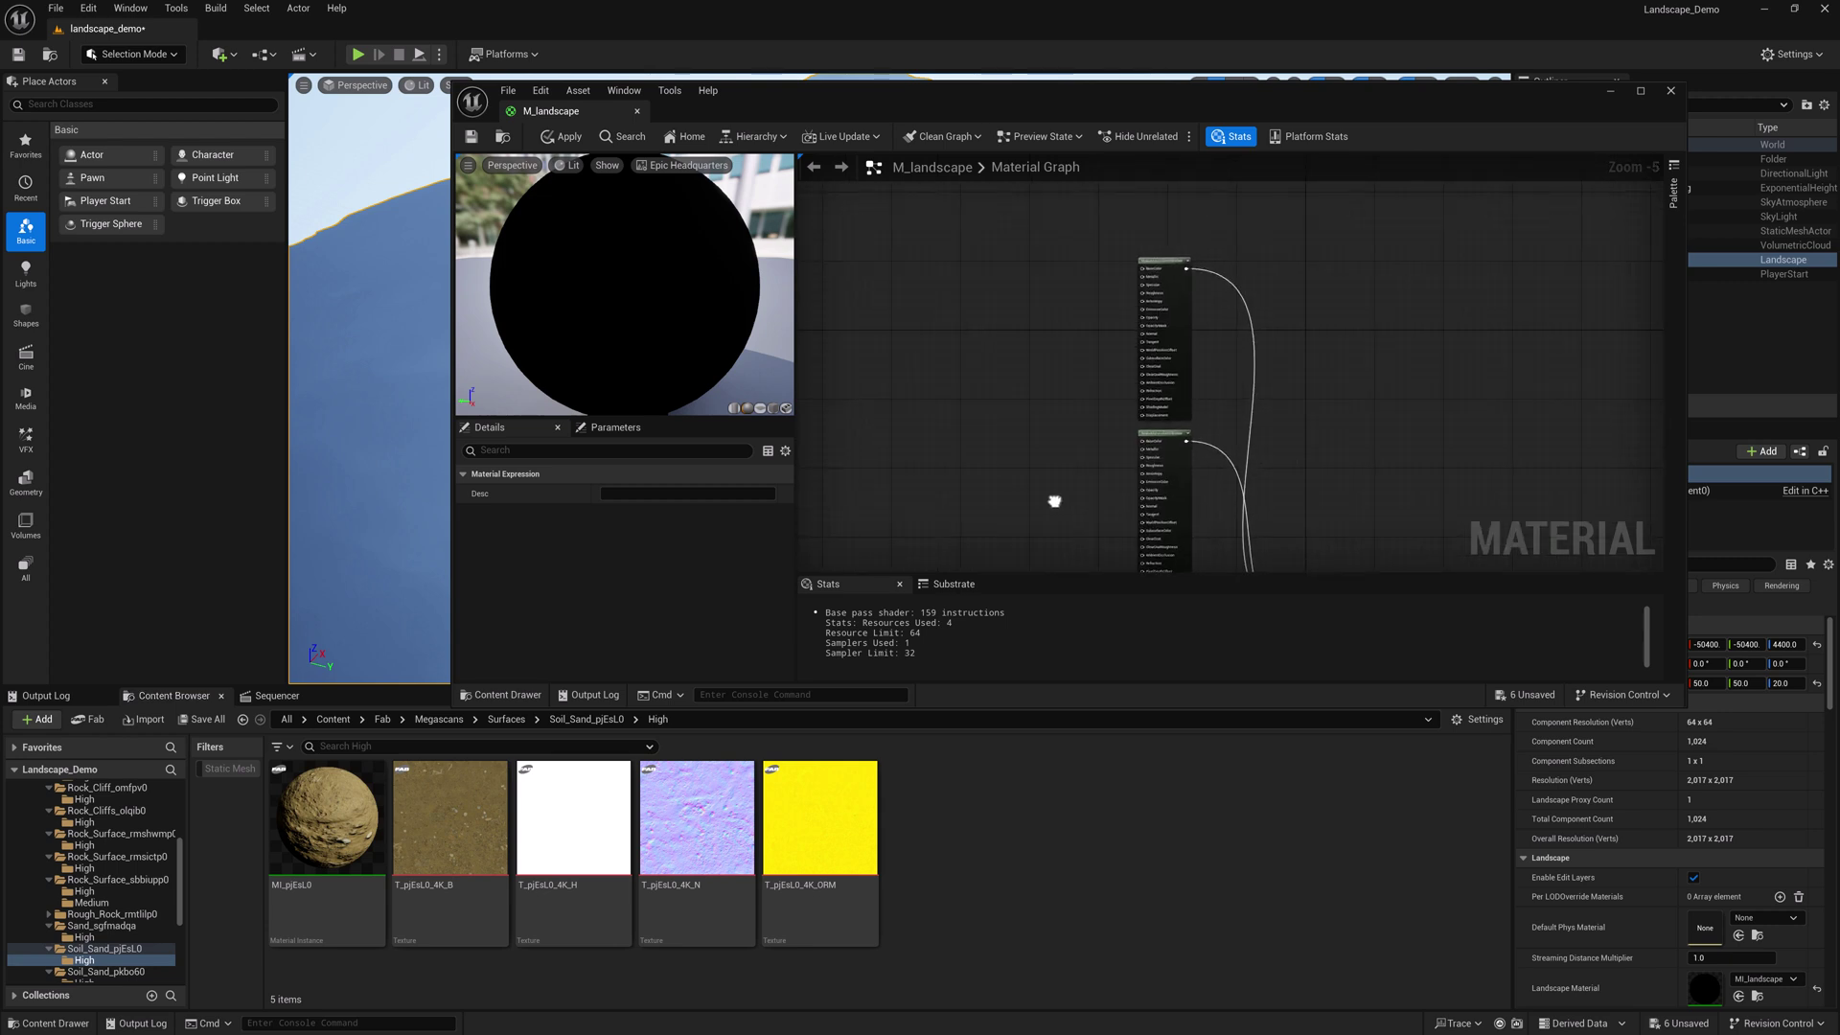
Step: Add the T_pjEsL0_4K_B texture, connect its RGB to BaseColor on the Soil Sand layer's MakeMaterialAttributes node, and save the material
{"action": "scroll", "coordinate": [1119, 359], "scroll_direction": "up", "scroll_amount": 3}
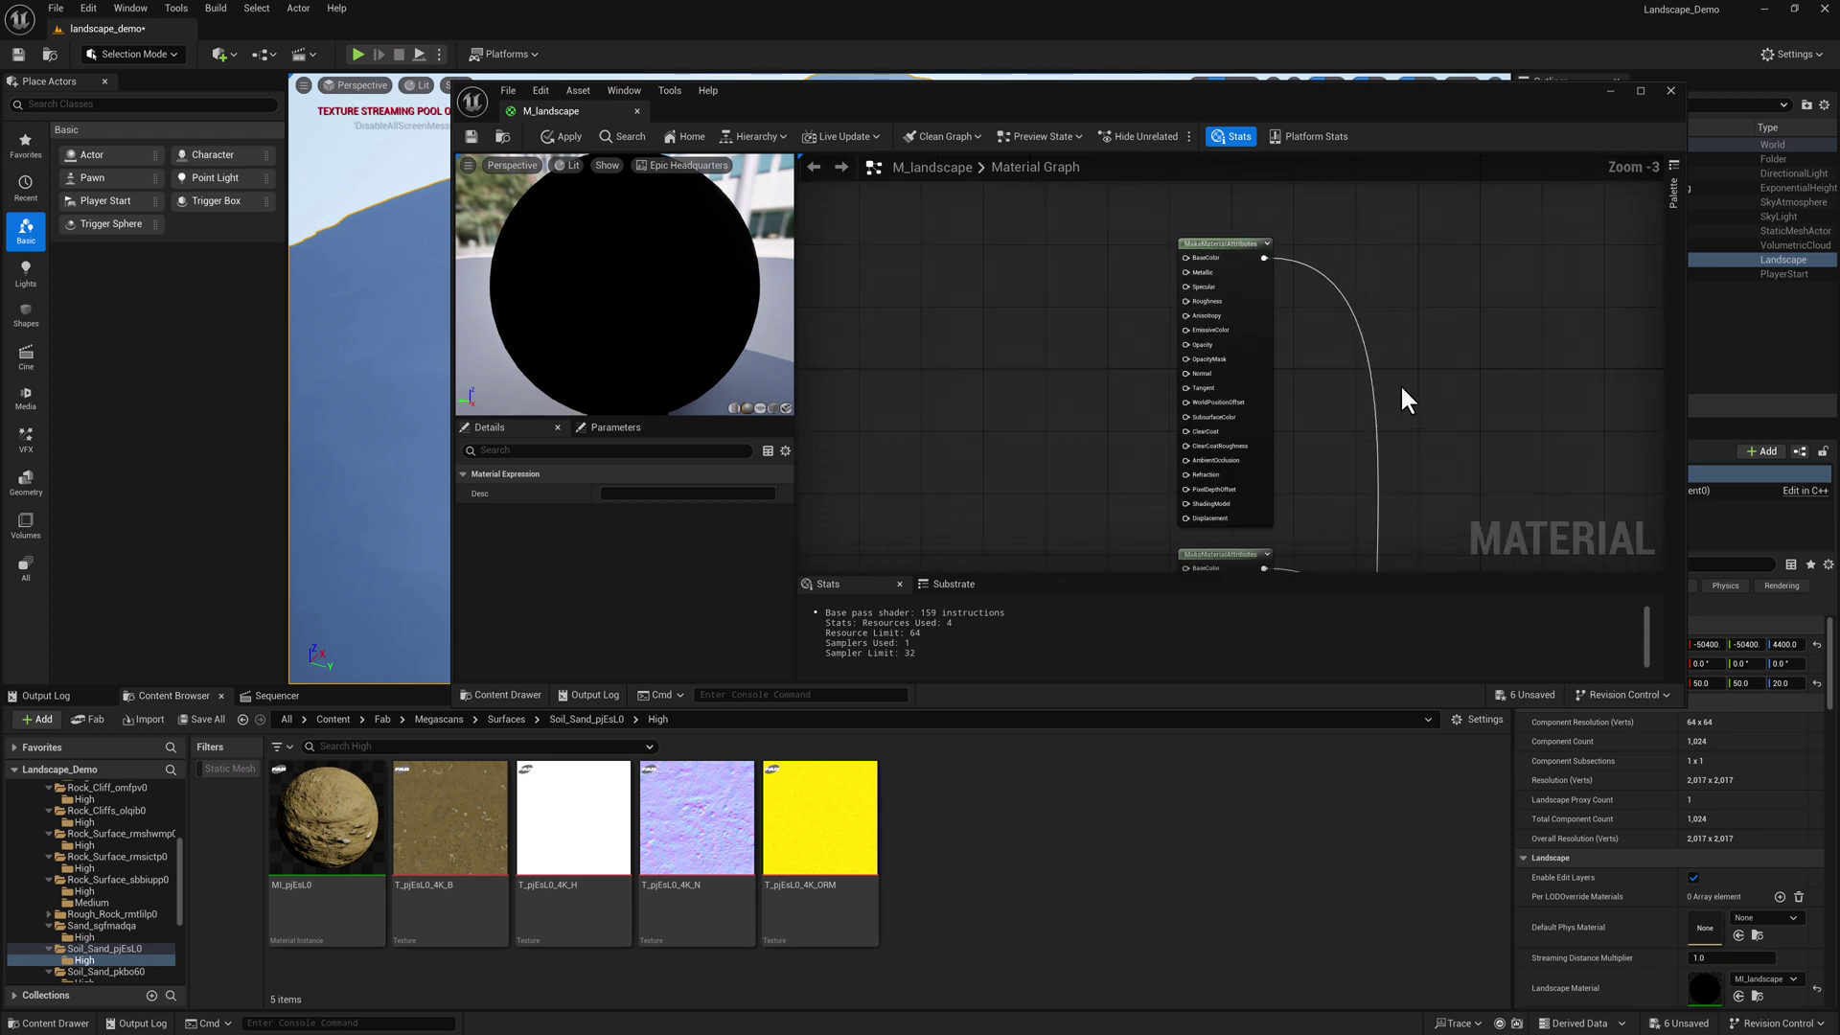
{"action": "scroll", "coordinate": [1395, 377], "scroll_direction": "down", "scroll_amount": 1}
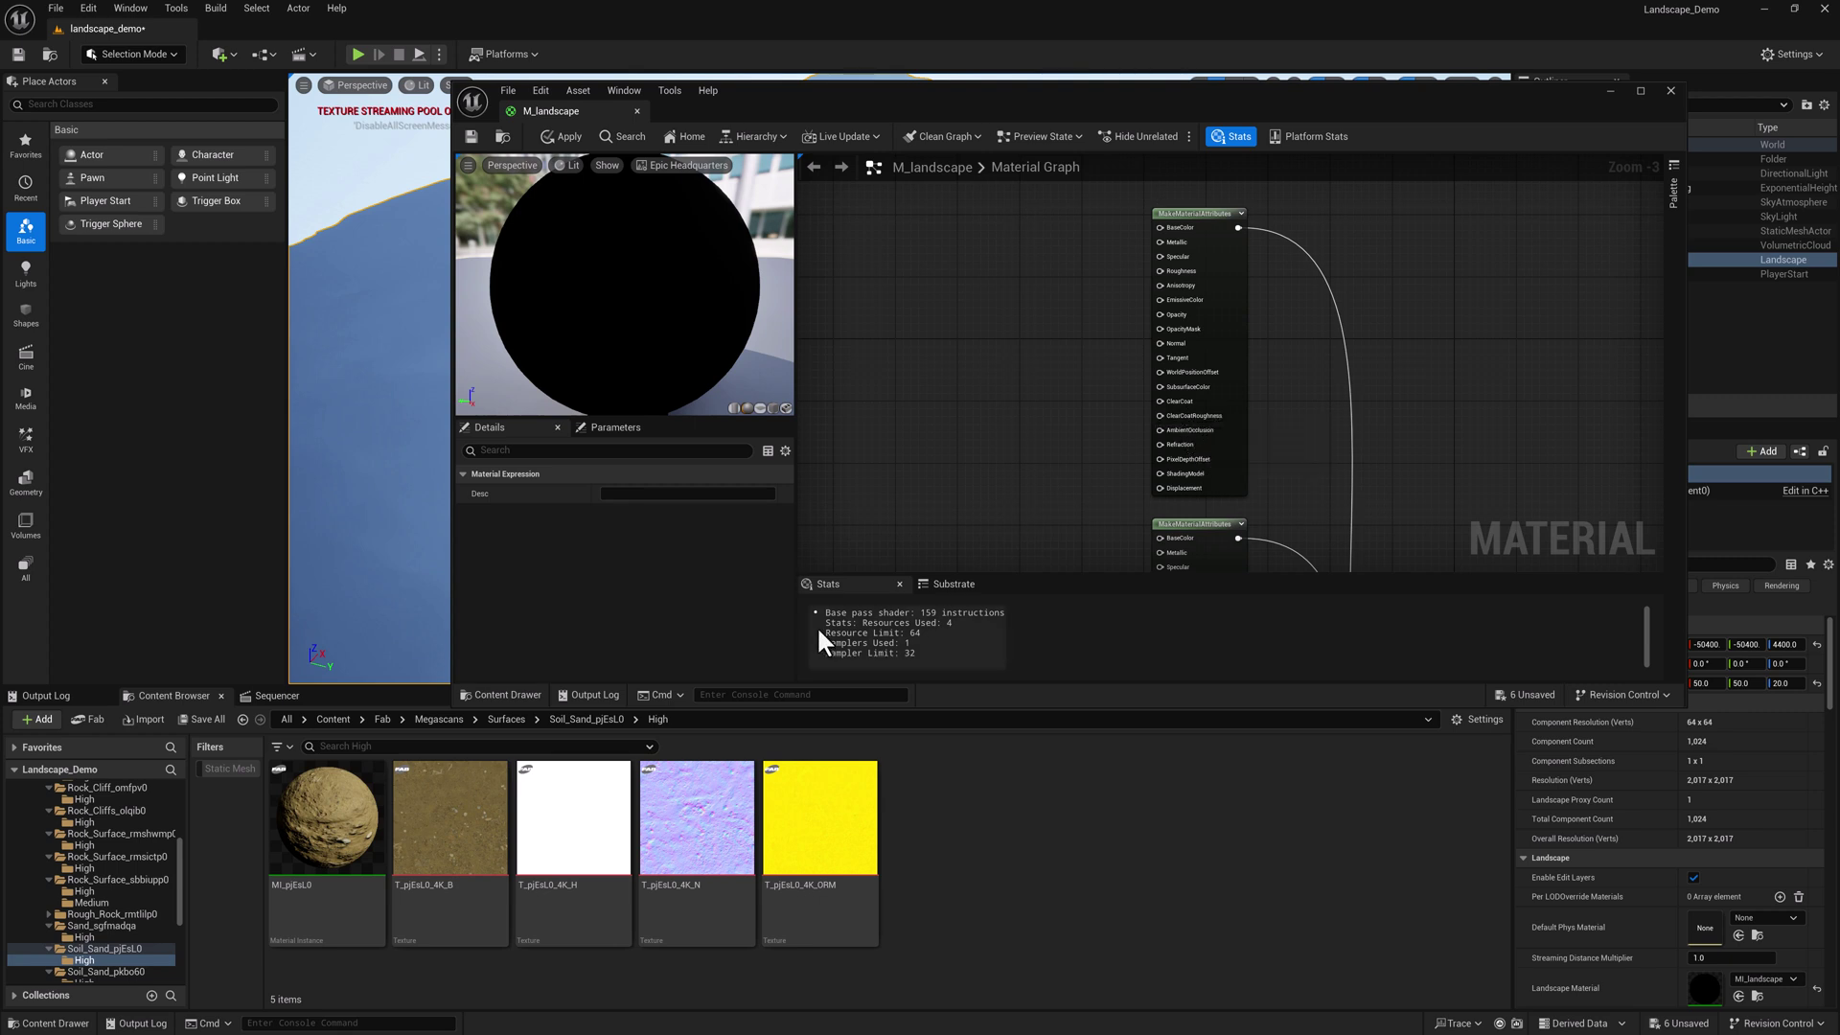
{"action": "right_click_drag", "start_coordinate": [1428, 435], "coordinate": [1164, 197]}
{"action": "scroll", "coordinate": [1378, 445], "scroll_direction": "down", "scroll_amount": 1}
{"action": "scroll", "coordinate": [1188, 328], "scroll_direction": "up", "scroll_amount": 3}
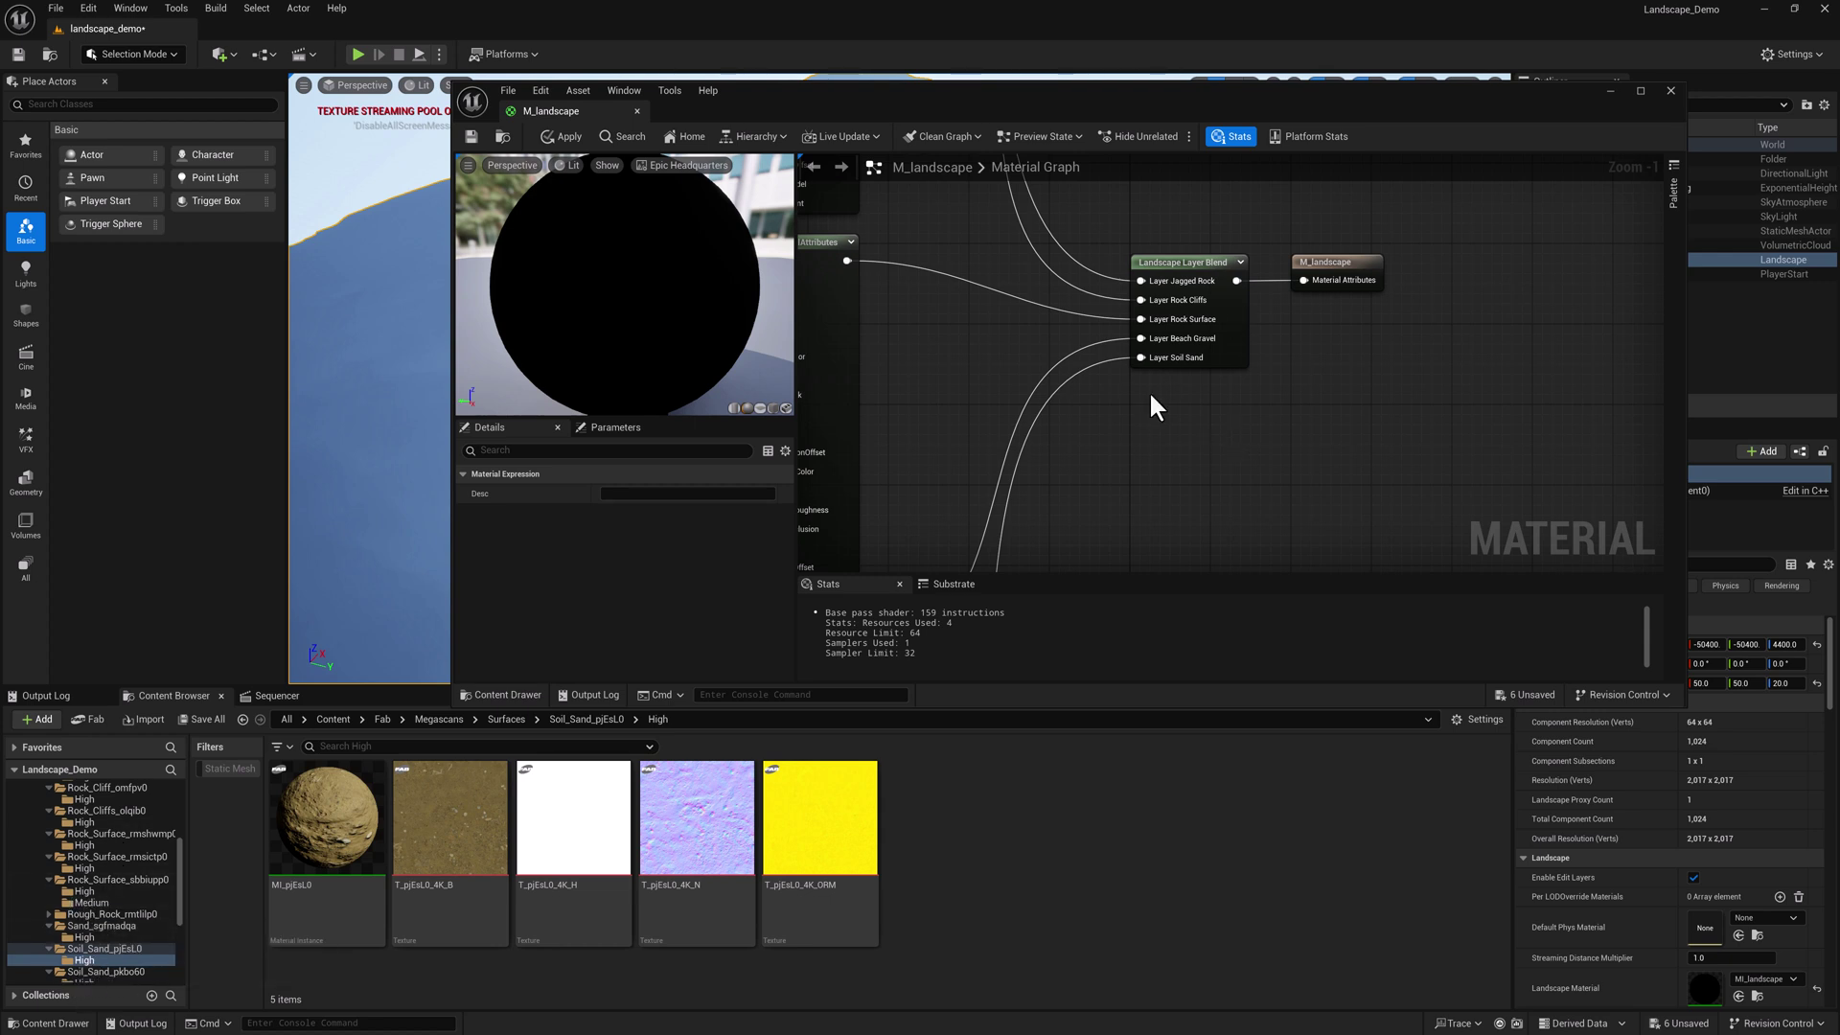
{"action": "right_click_drag", "start_coordinate": [1141, 465], "coordinate": [1355, 350]}
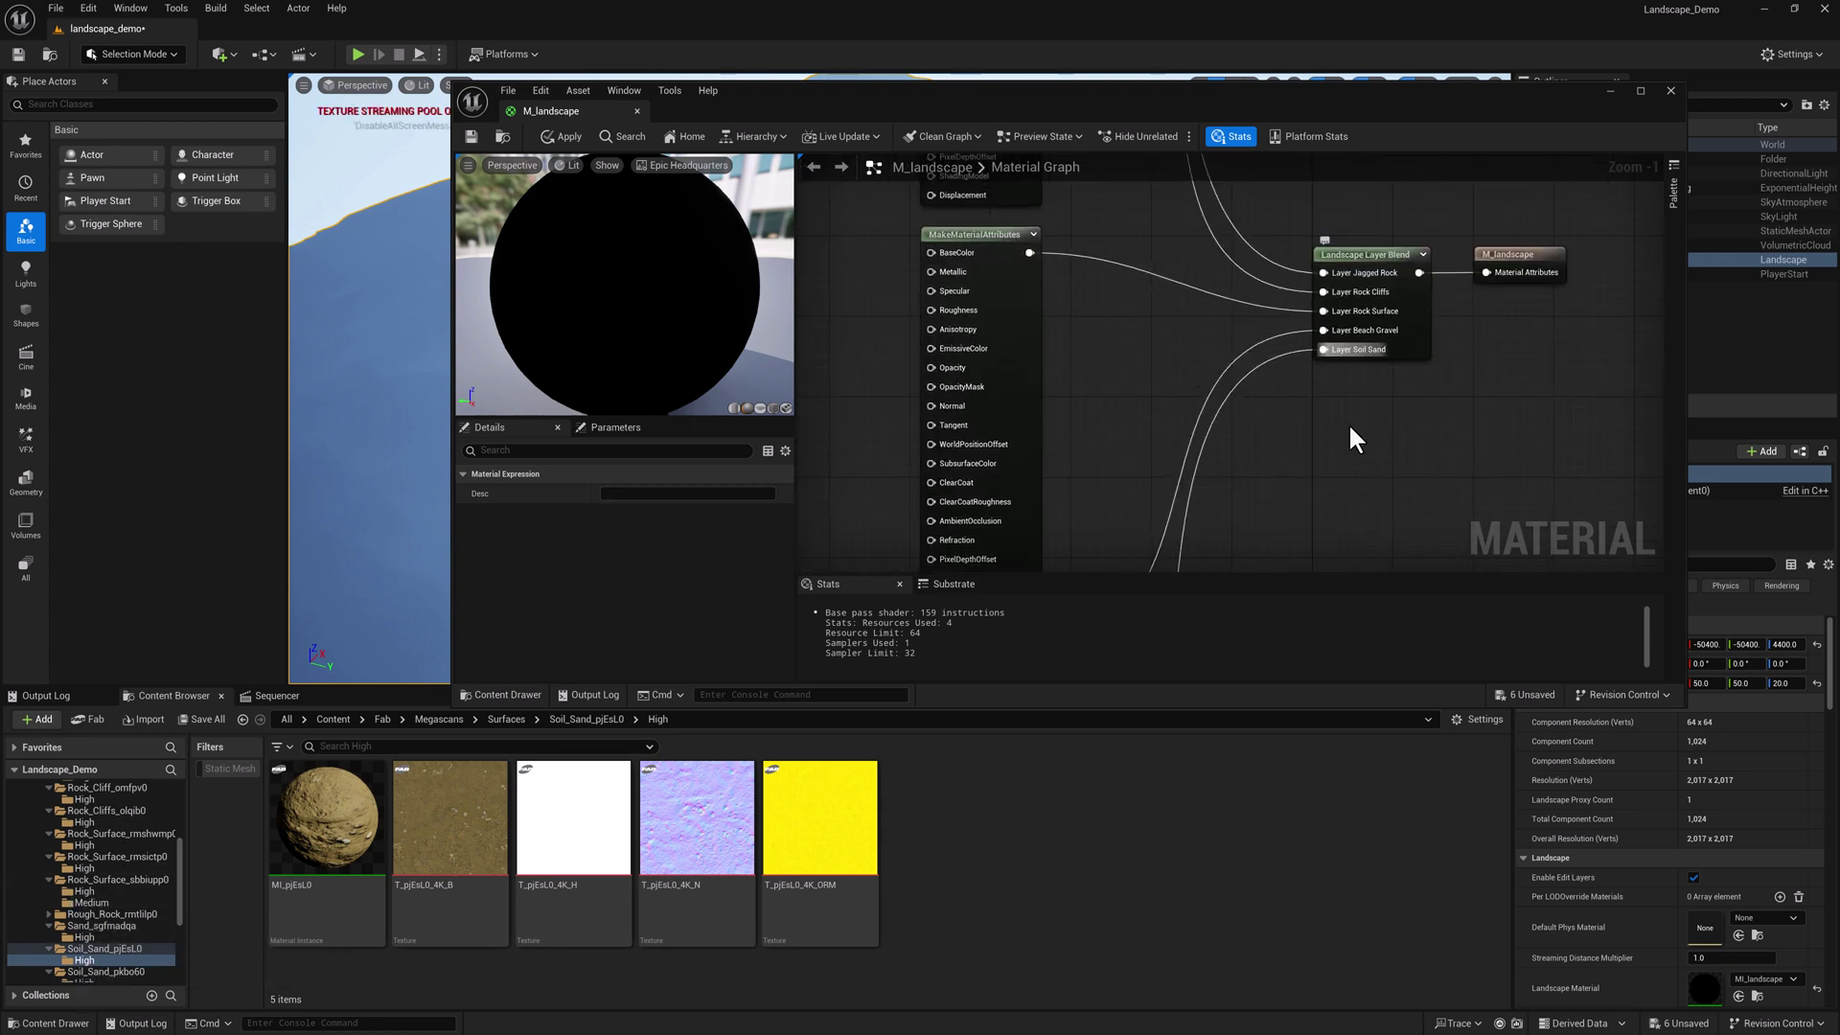
{"action": "right_click_drag", "start_coordinate": [1319, 470], "coordinate": [1350, 255]}
{"action": "right_click_drag", "start_coordinate": [1331, 387], "coordinate": [1316, 217]}
{"action": "right_click_drag", "start_coordinate": [1316, 425], "coordinate": [1423, 252]}
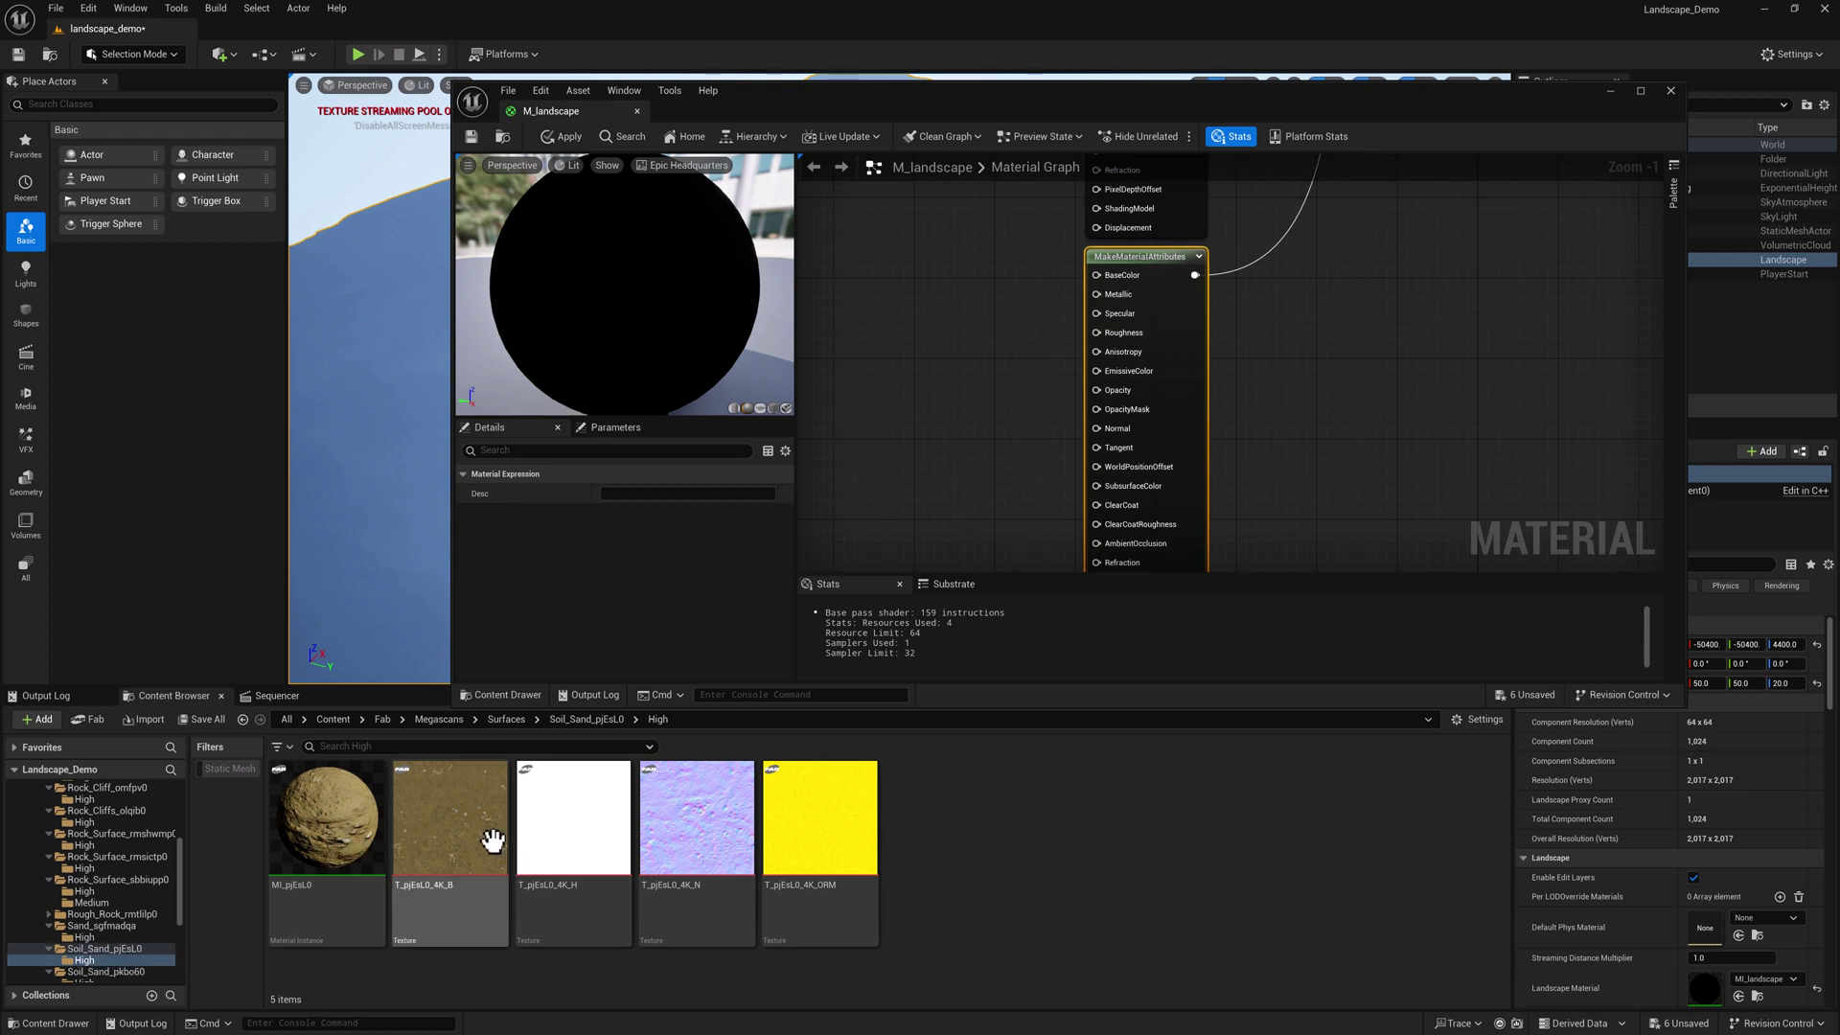
{"action": "left_click_drag", "start_coordinate": [450, 822], "coordinate": [861, 353]}
{"action": "left_click_drag", "start_coordinate": [1099, 275], "coordinate": [933, 257]}
{"action": "scroll", "coordinate": [1021, 337], "scroll_direction": "down", "scroll_amount": 2}
{"action": "right_click_drag", "start_coordinate": [1030, 337], "coordinate": [1047, 476]}
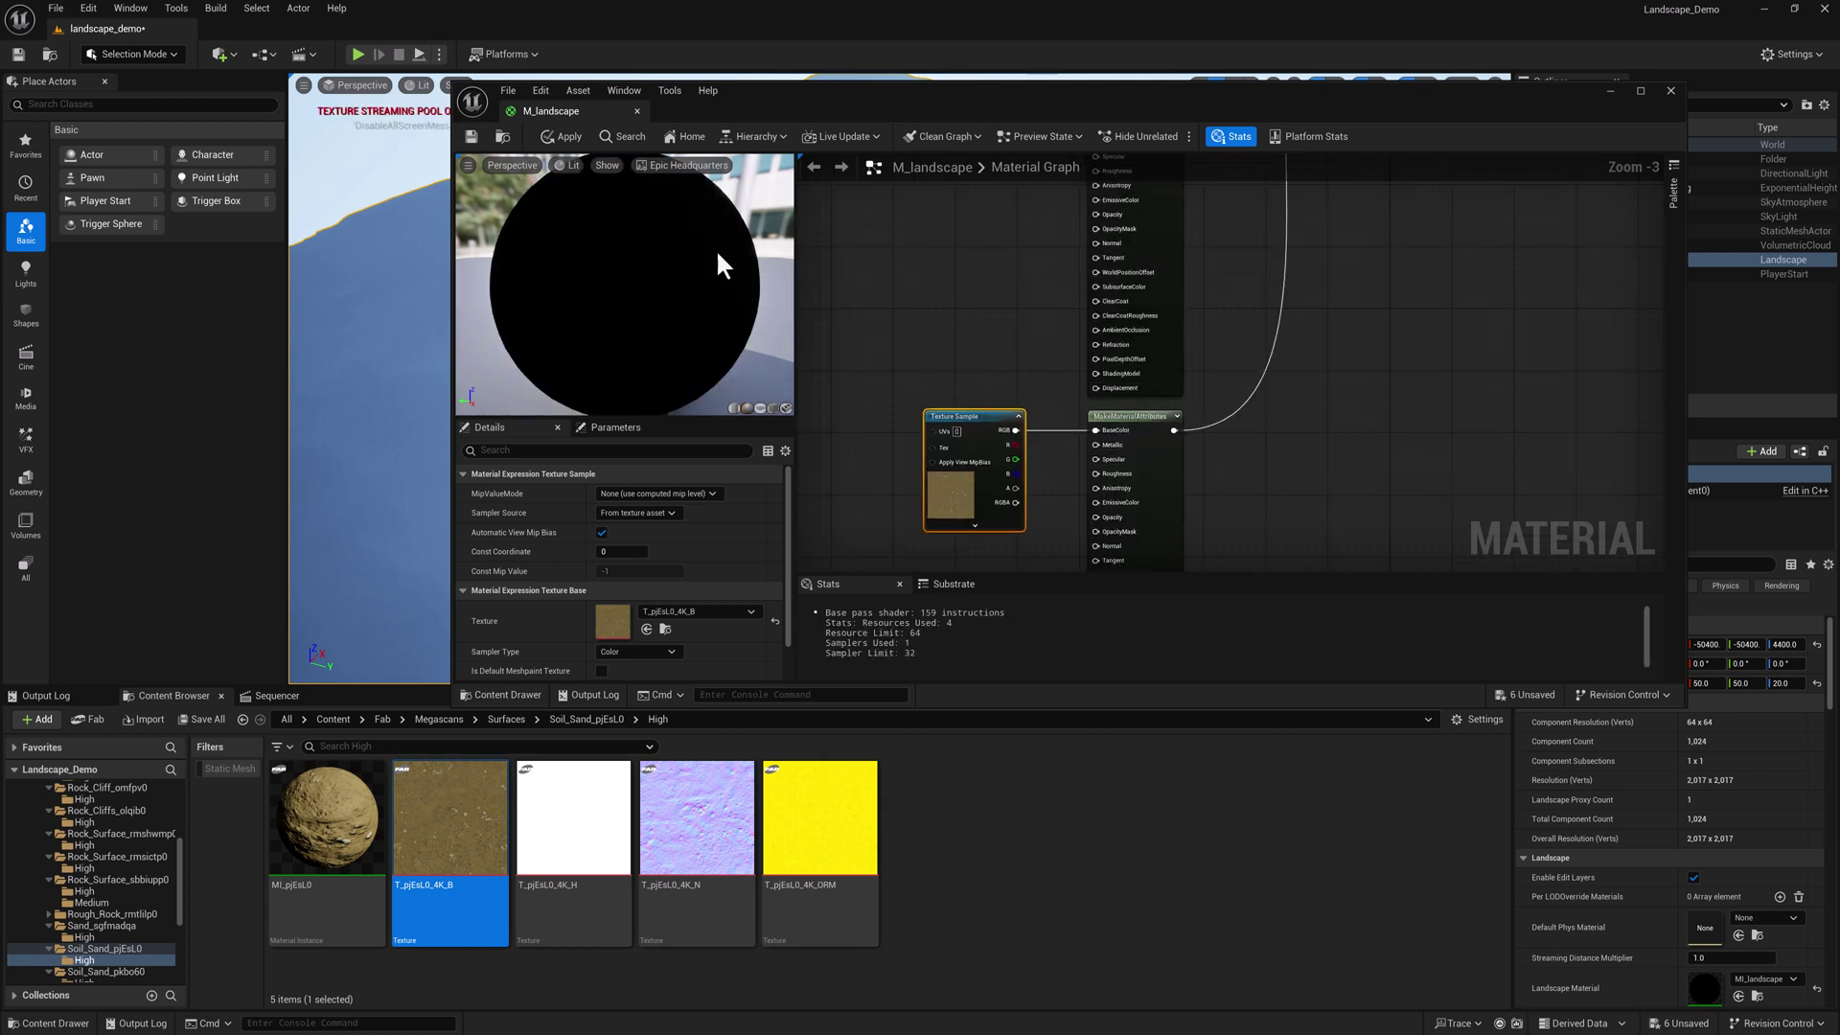
{"action": "key", "text": "ctrl+s"}
Step: Add the T_pjEsL0_4K_N texture below the base color sample and connect its RGB to the Normal input of the same attributes node
{"action": "scroll", "coordinate": [1225, 508], "scroll_direction": "up", "scroll_amount": 3}
{"action": "right_click_drag", "start_coordinate": [1227, 508], "coordinate": [1322, 337]}
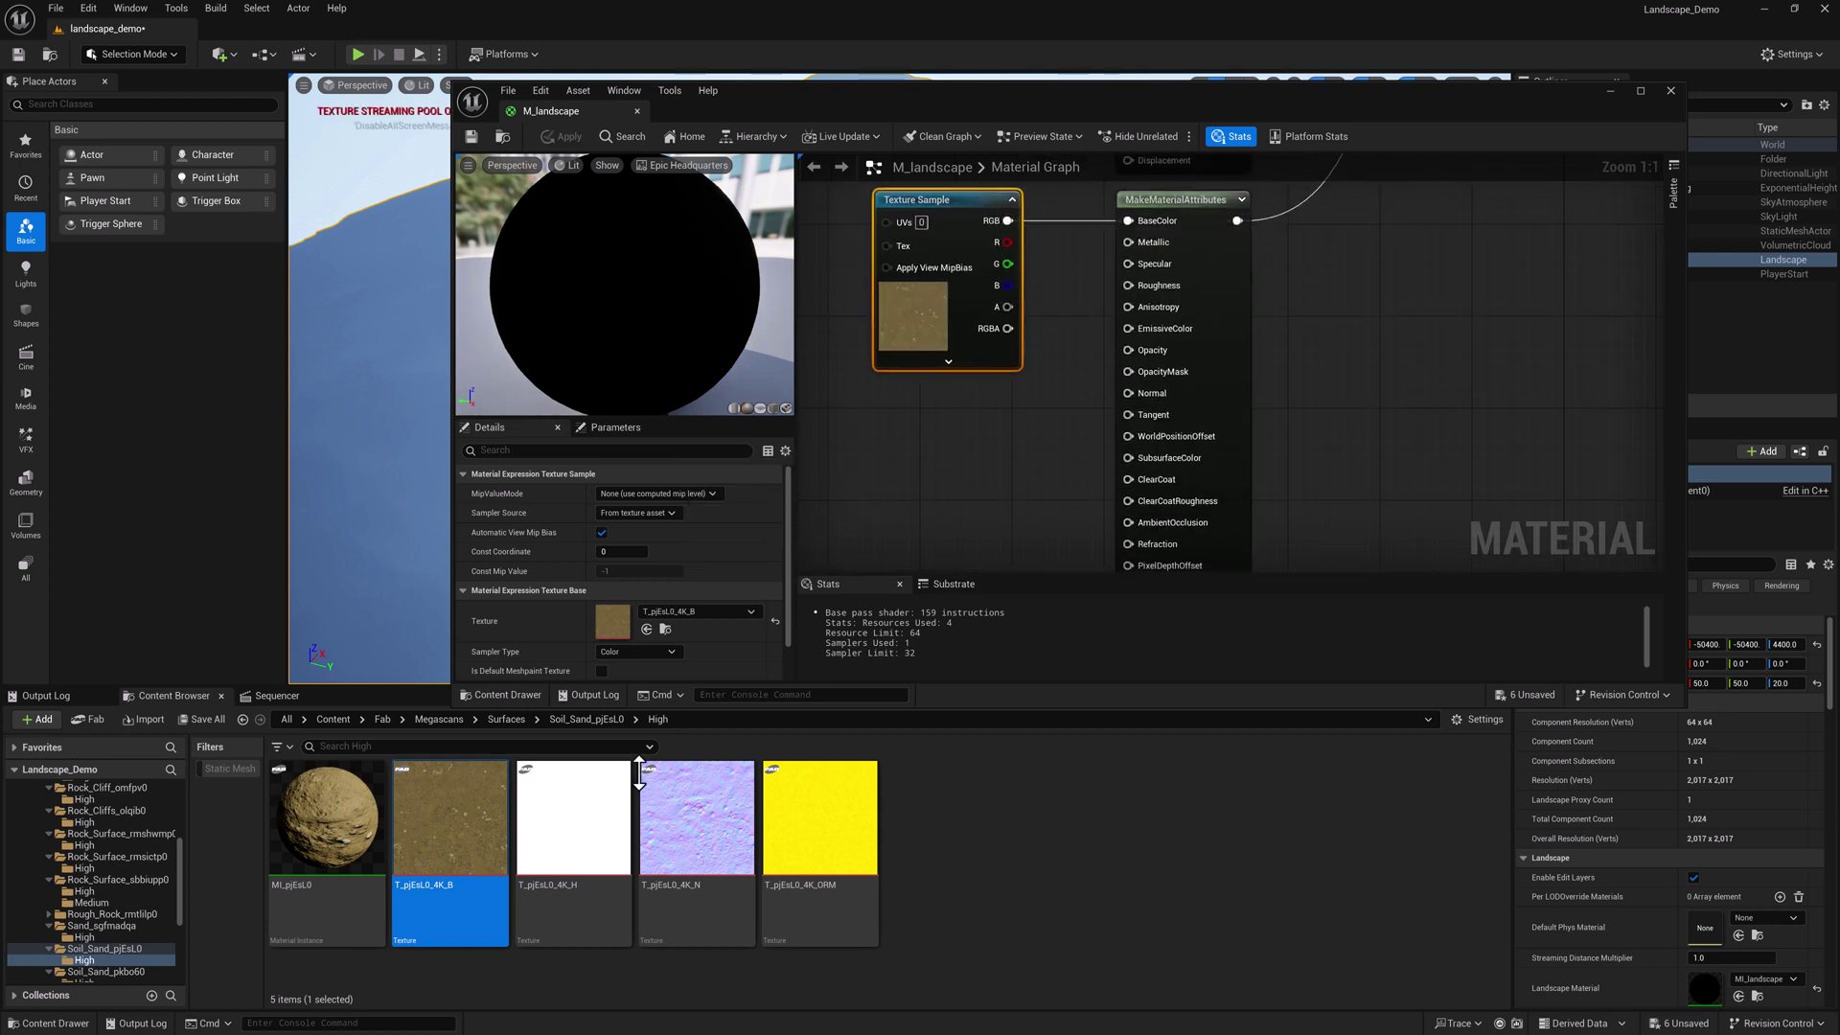
{"action": "left_click_drag", "start_coordinate": [691, 834], "coordinate": [962, 436]}
{"action": "left_click_drag", "start_coordinate": [1071, 450], "coordinate": [1129, 393]}
{"action": "left_click_drag", "start_coordinate": [1019, 421], "coordinate": [951, 393]}
Step: Examine the texture samples wired to each layer's MakeMaterialAttributes node and the Landscape Layer Blend across the material graph
{"action": "left_click", "coordinate": [819, 810]}
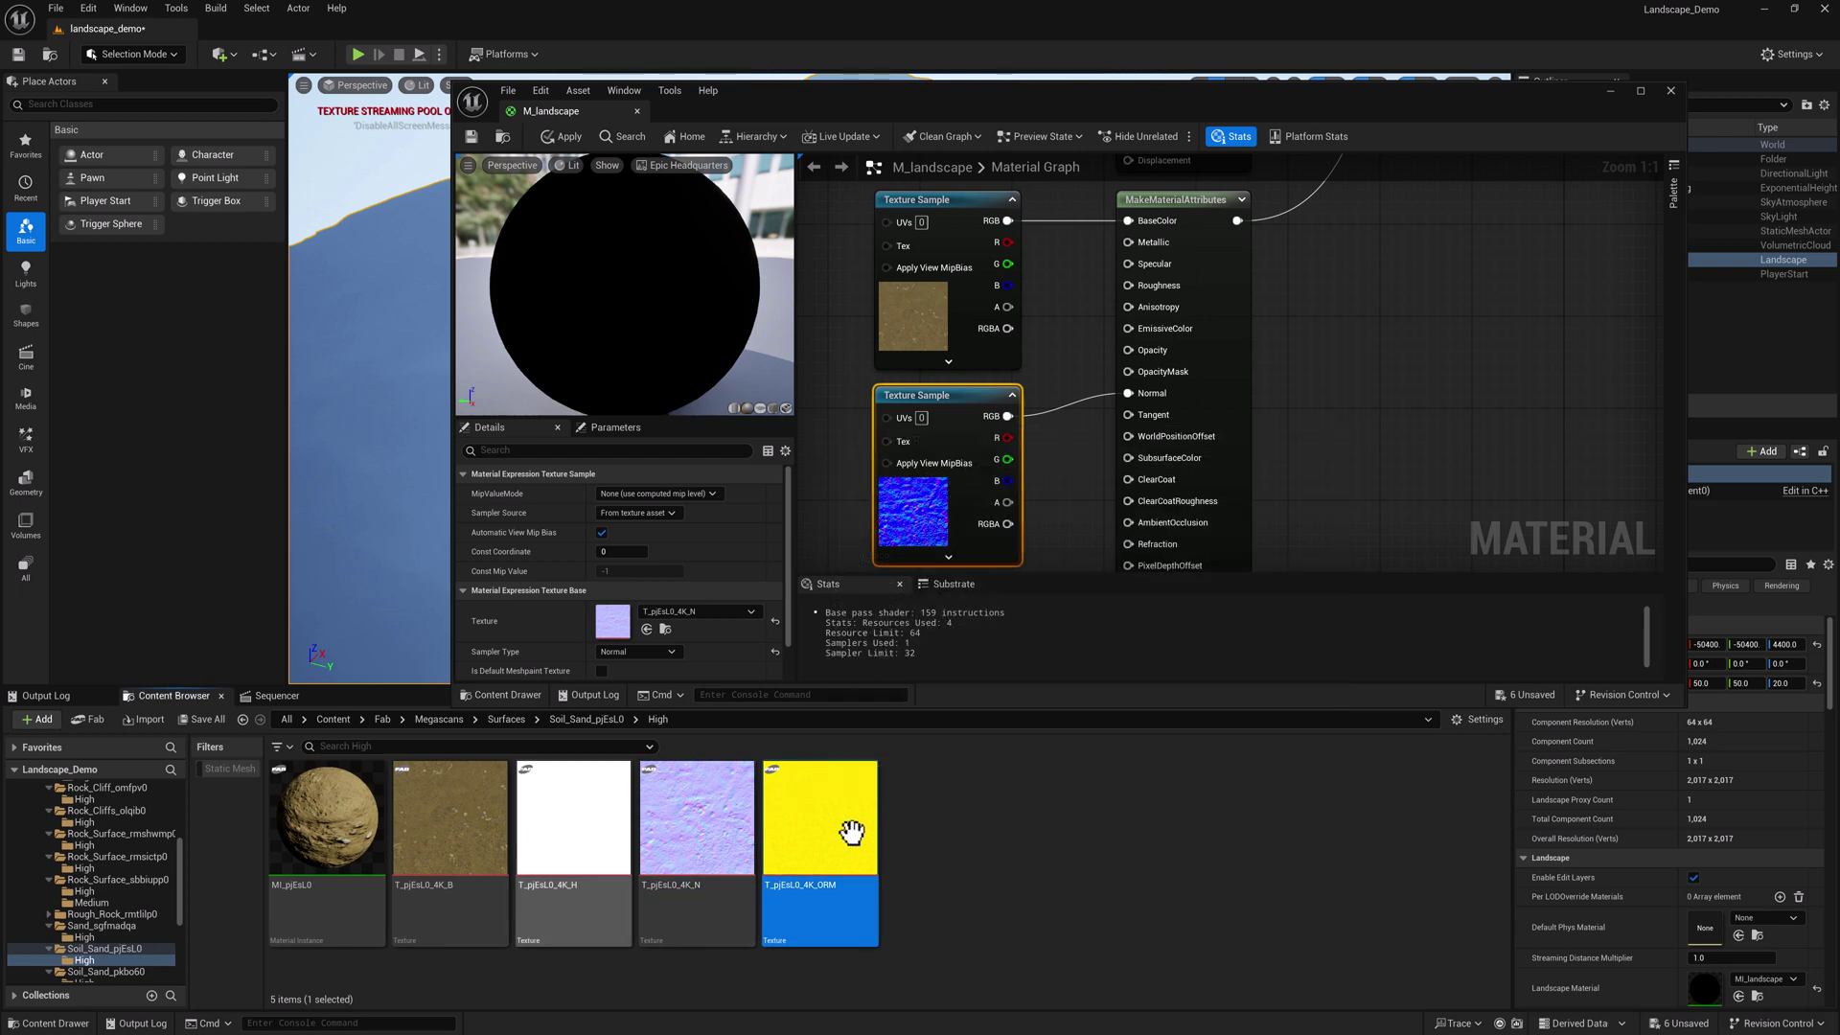
{"action": "mouse_move", "coordinate": [822, 887]}
{"action": "left_click", "coordinate": [1095, 385]}
{"action": "scroll", "coordinate": [1091, 371], "scroll_direction": "down", "scroll_amount": 1}
{"action": "right_click_drag", "start_coordinate": [1089, 371], "coordinate": [1154, 422]}
{"action": "scroll", "coordinate": [1143, 401], "scroll_direction": "down", "scroll_amount": 2}
{"action": "scroll", "coordinate": [1161, 372], "scroll_direction": "down", "scroll_amount": 1}
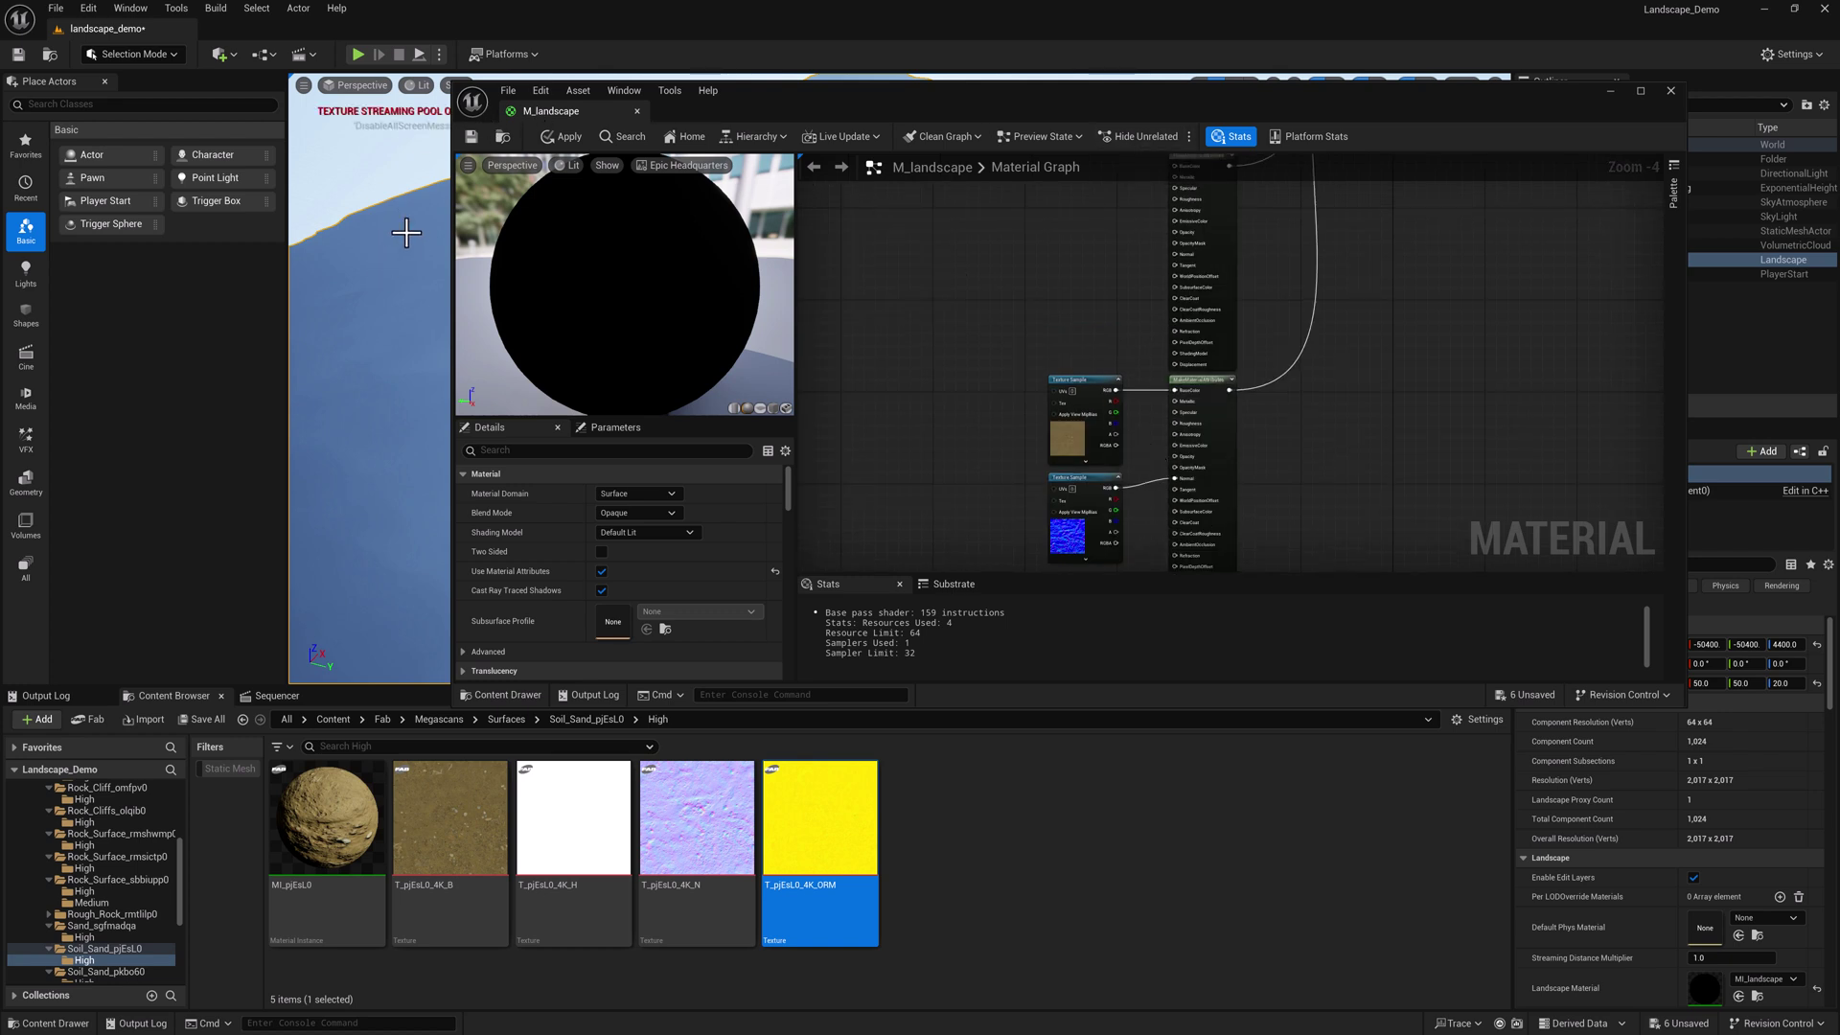
{"action": "right_click_drag", "start_coordinate": [898, 285], "coordinate": [883, 271]}
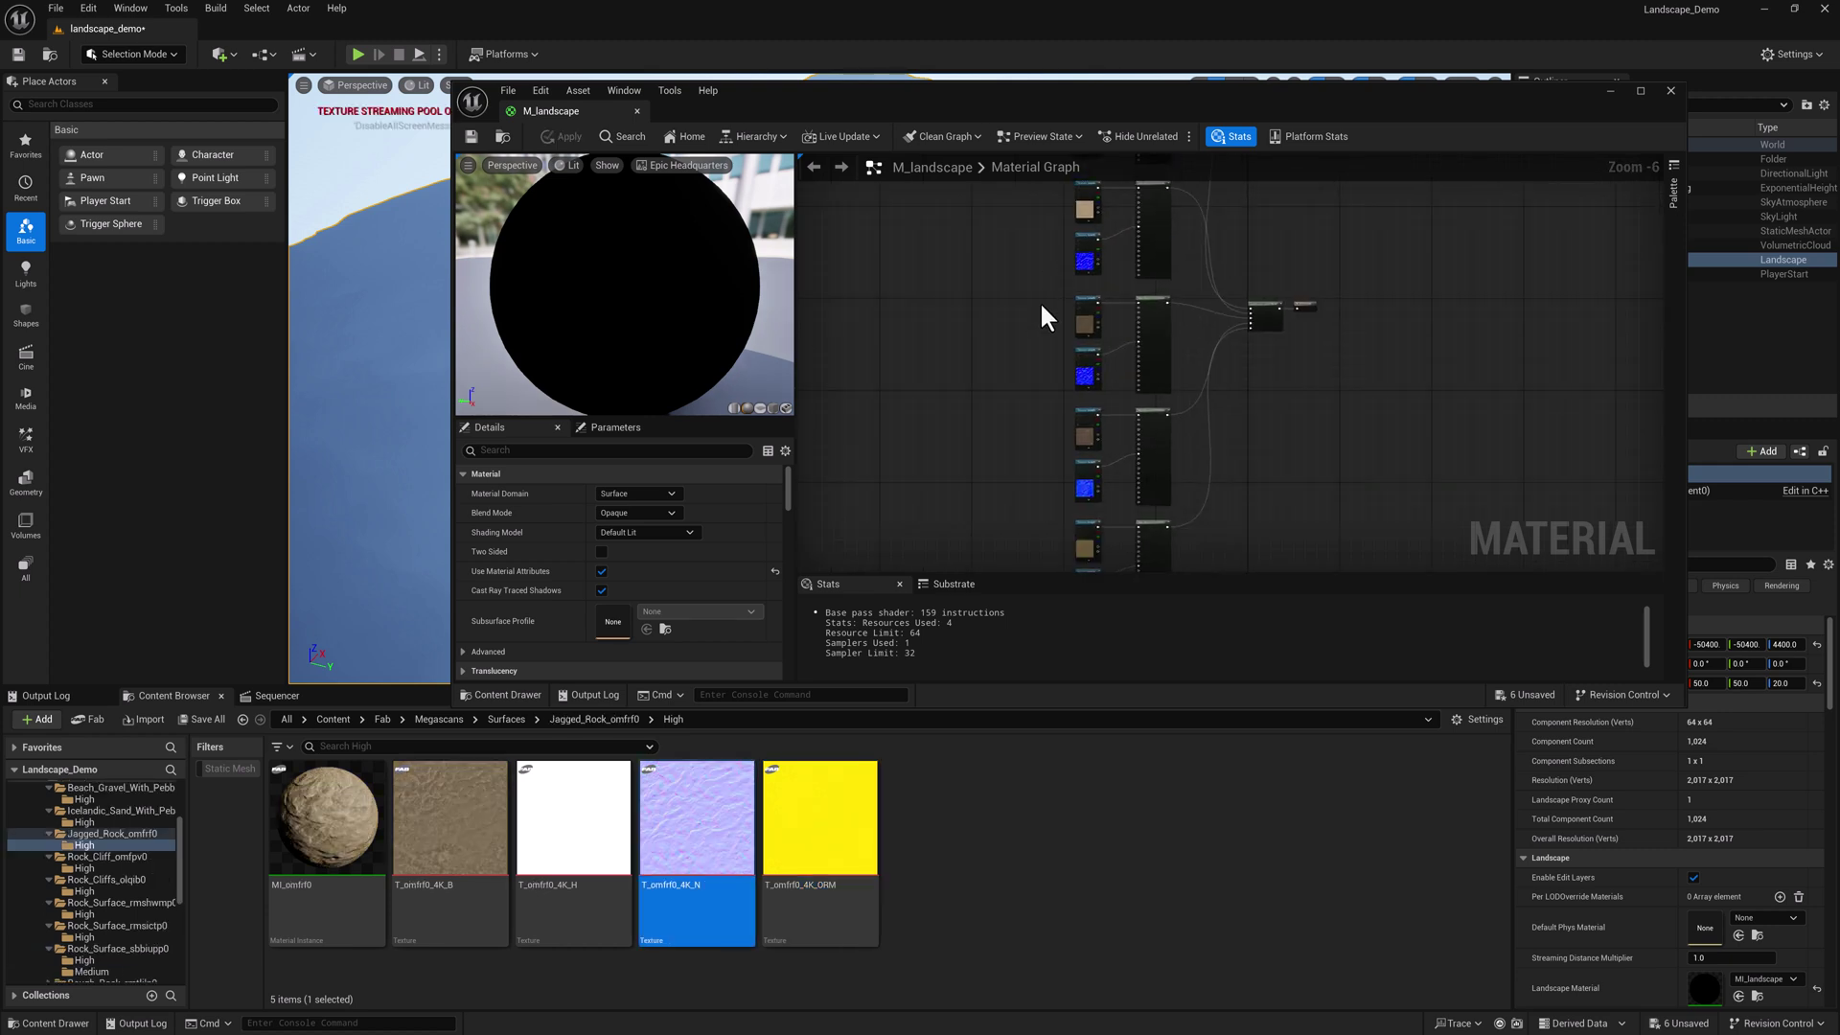
{"action": "mouse_move", "coordinate": [1039, 301]}
{"action": "right_mouse_down"}
{"action": "mouse_move", "coordinate": [1073, 251]}
{"action": "mouse_move", "coordinate": [1073, 293]}
{"action": "right_mouse_up"}
{"action": "scroll", "coordinate": [1073, 297], "scroll_direction": "up", "scroll_amount": 4}
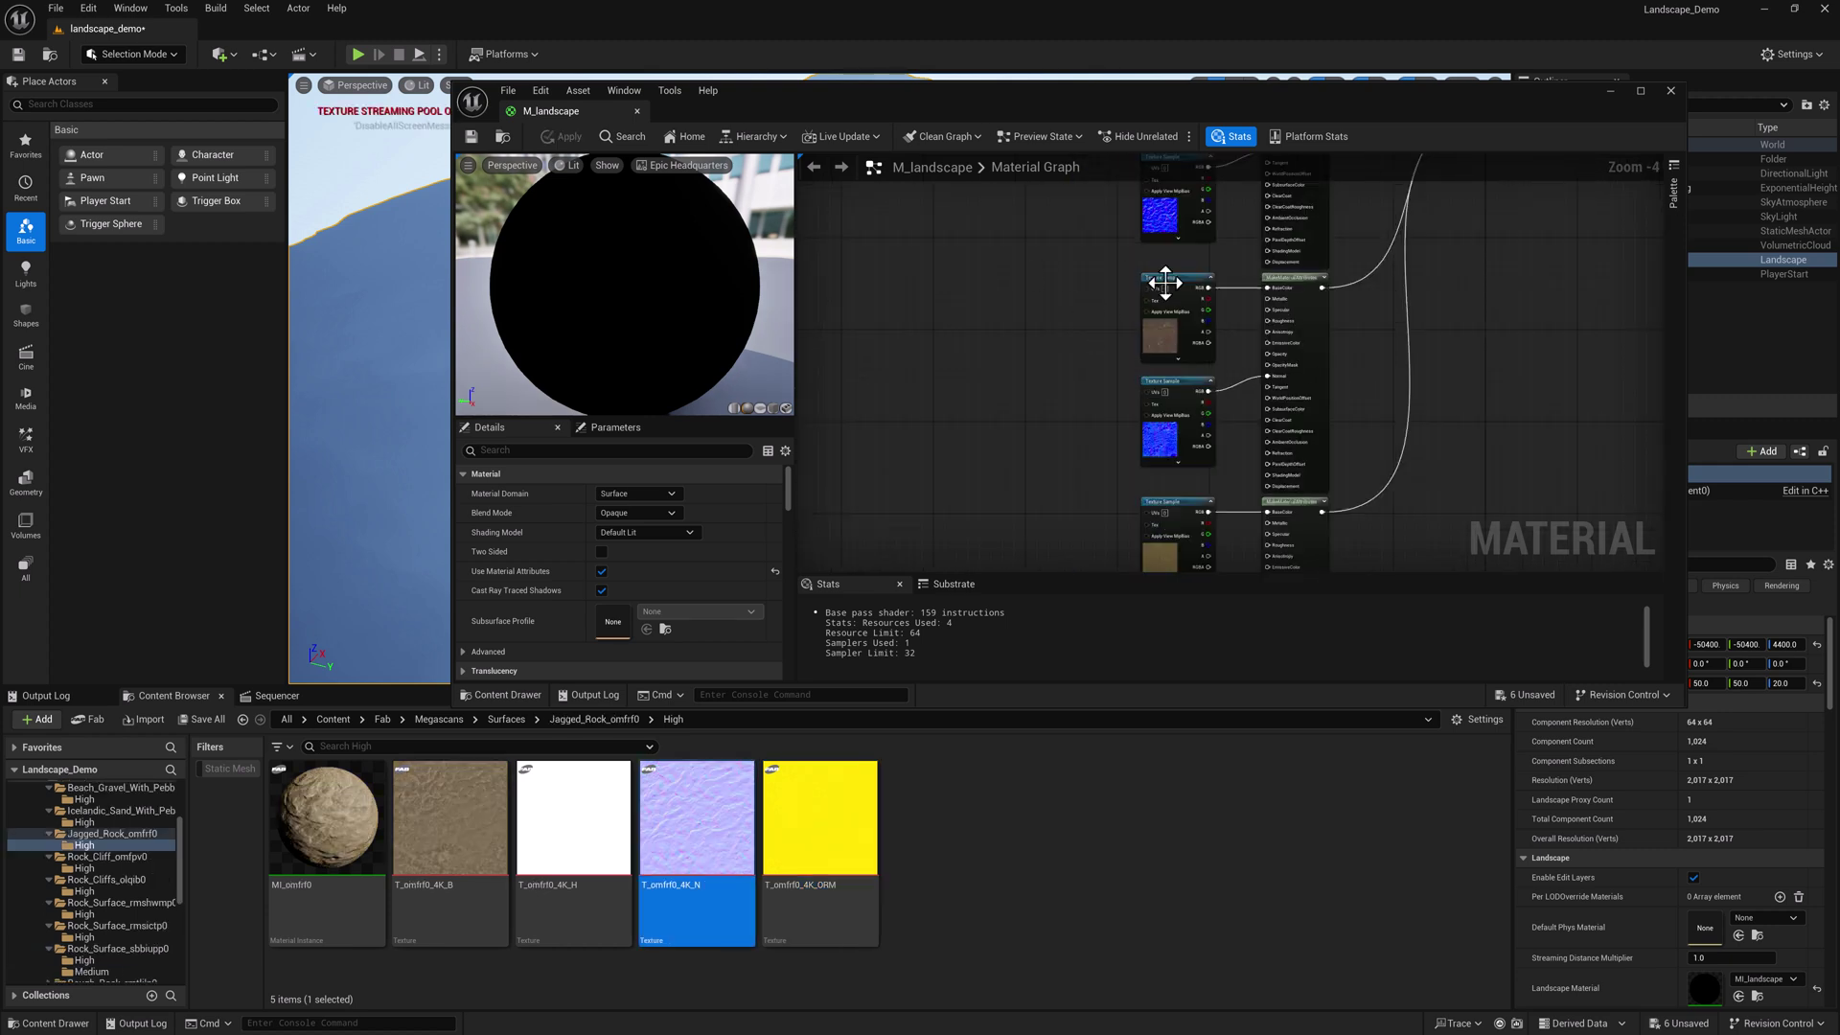
Step: Save the M_landscape material, move its window out of the way, and switch the level editor to Landscape mode
{"action": "left_click", "coordinate": [472, 136]}
{"action": "left_click_drag", "start_coordinate": [809, 107], "coordinate": [0, 288]}
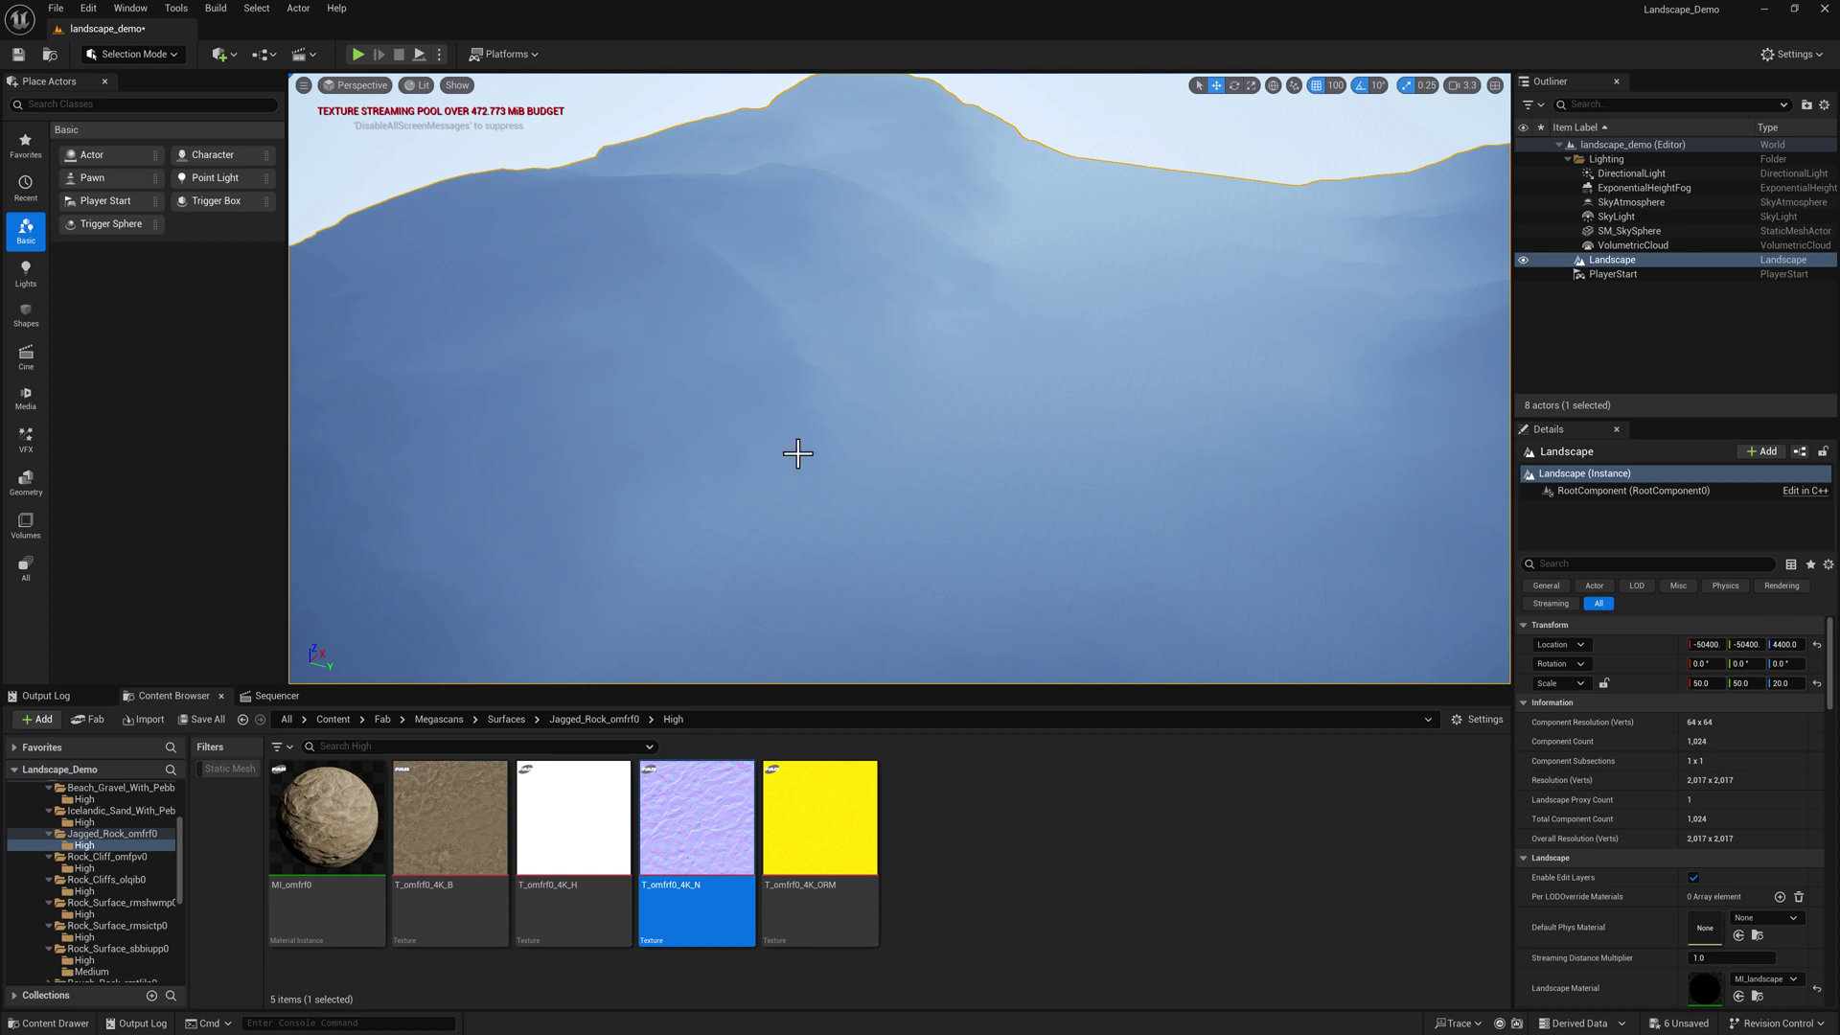
{"action": "left_click", "coordinate": [140, 56]}
{"action": "left_click", "coordinate": [143, 93]}
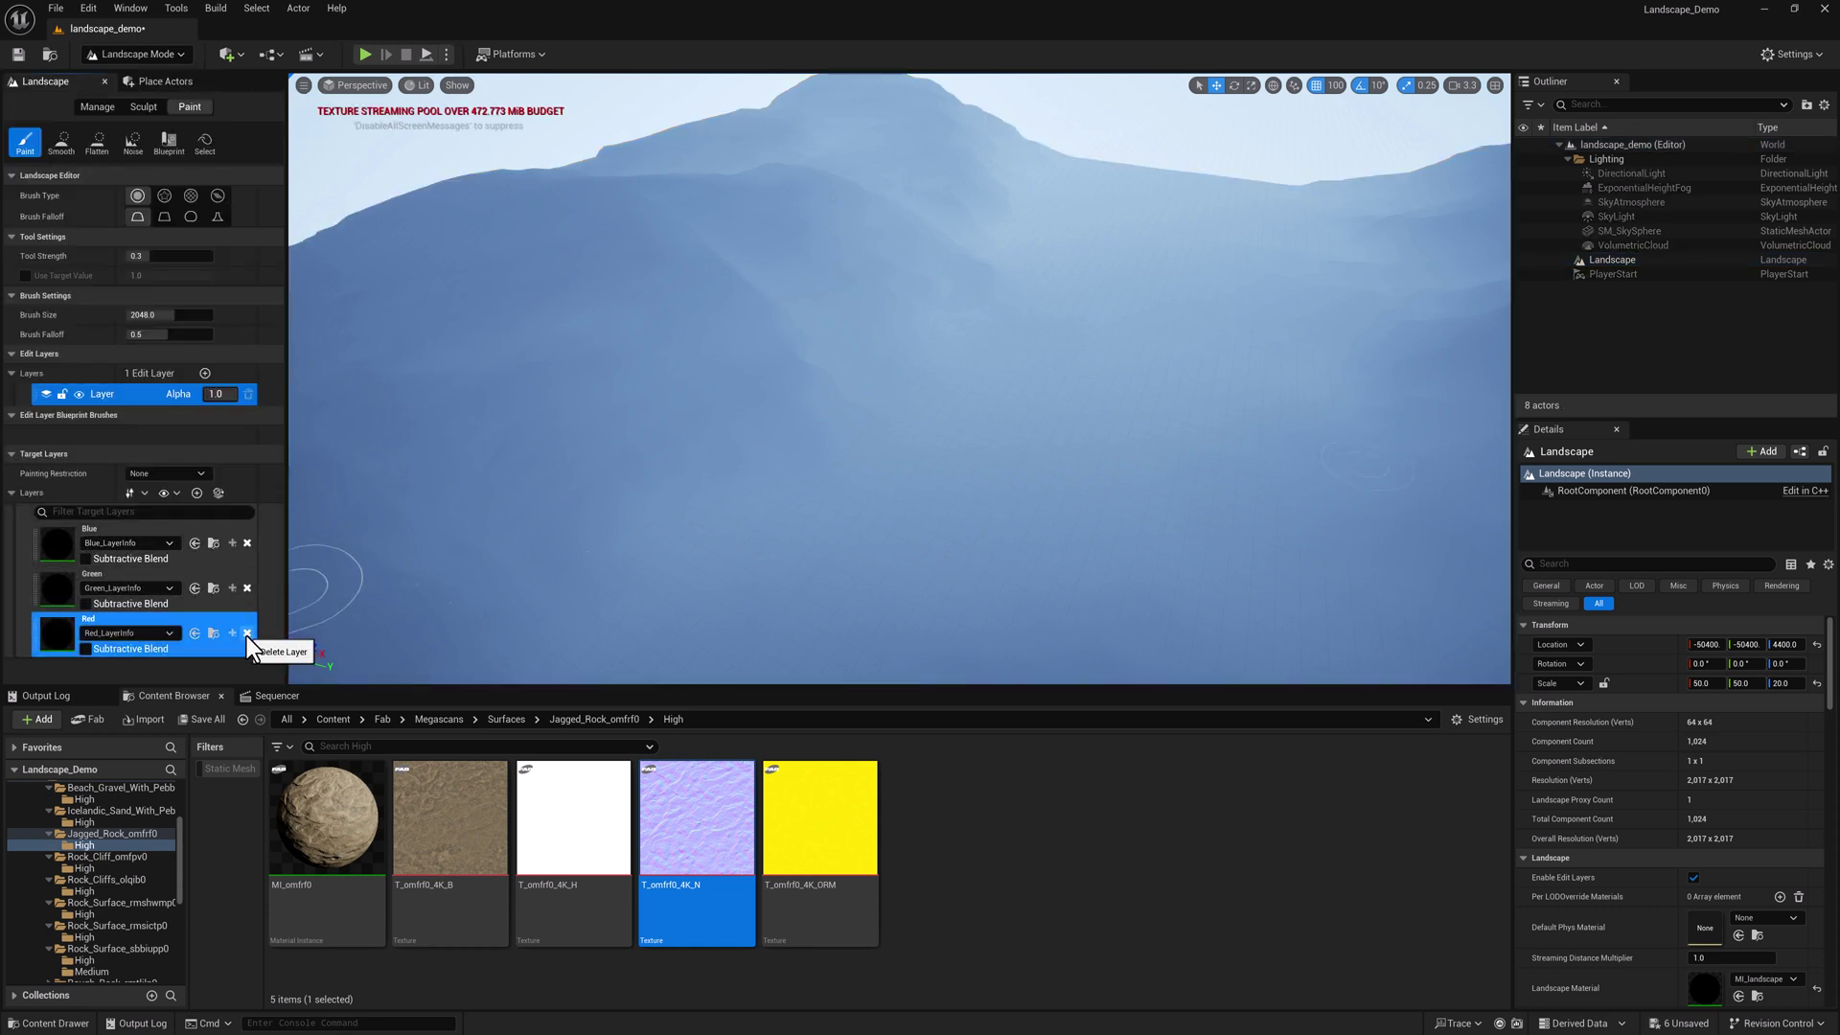
Step: Locate the Red layer's info asset in the content browser and delete the Red, Green and Blue target layers
{"action": "left_click", "coordinate": [213, 634]}
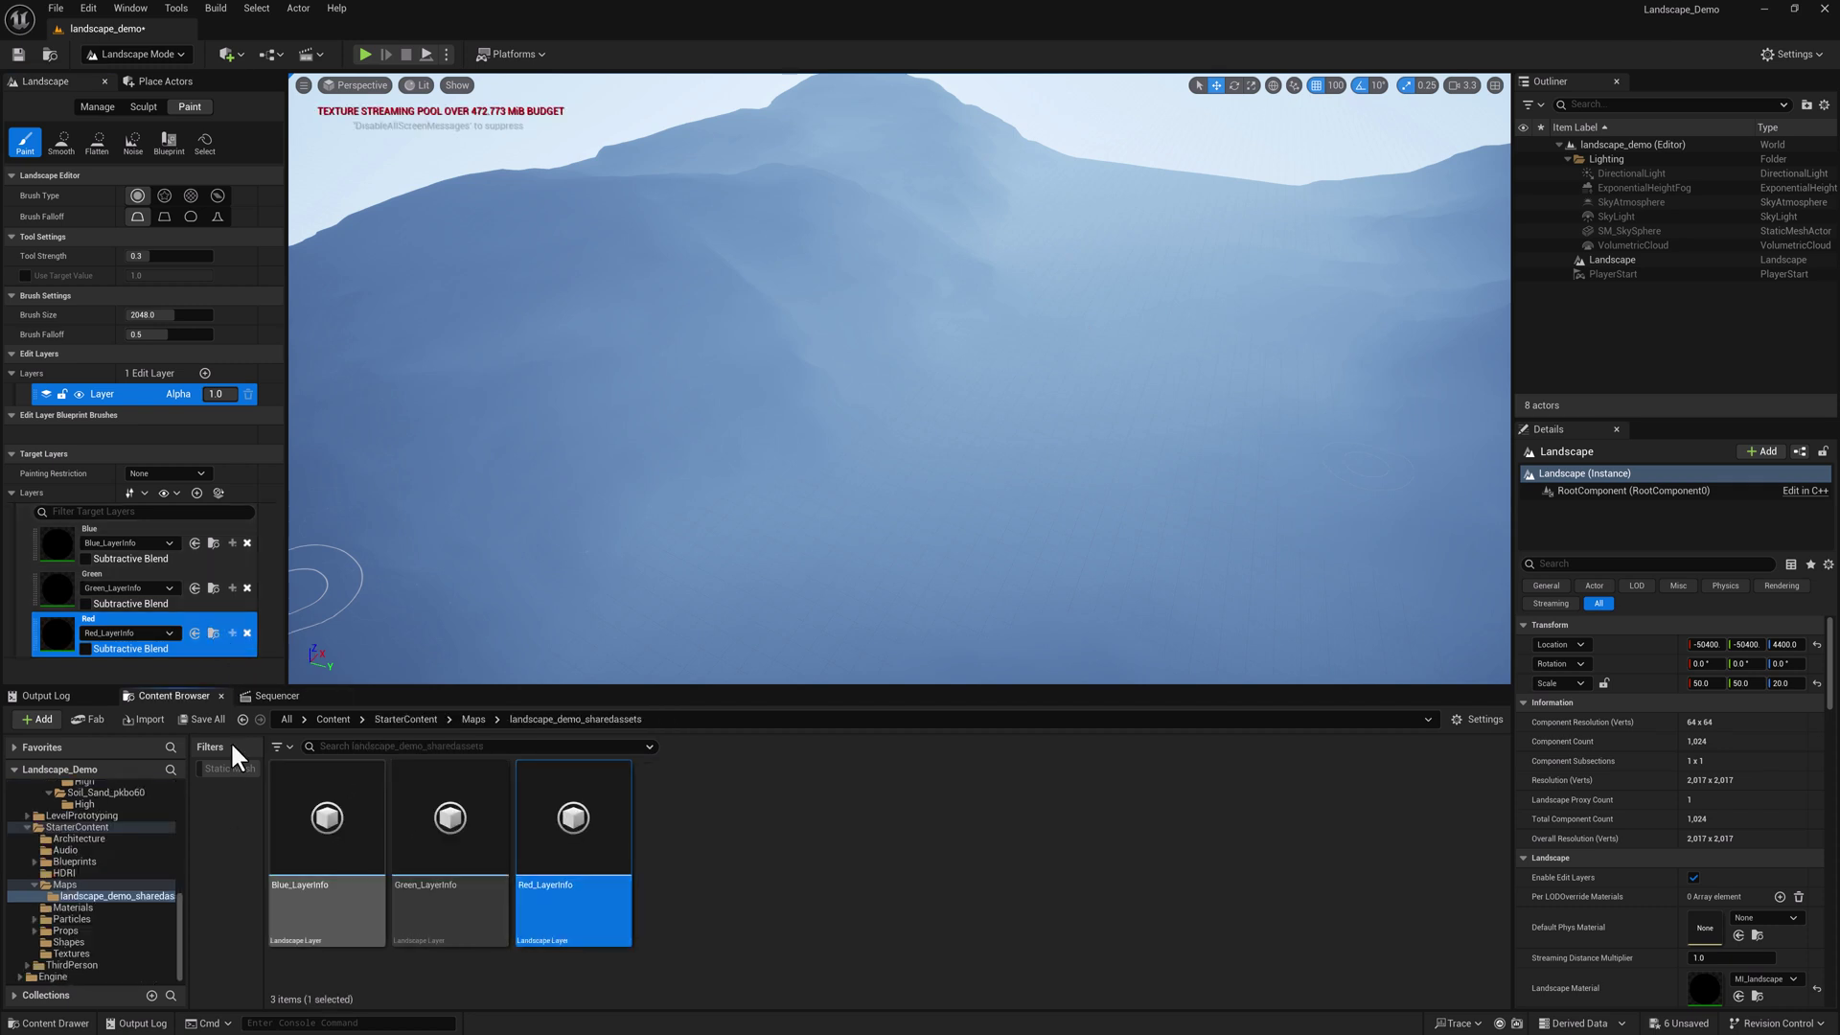
{"action": "left_click", "coordinate": [247, 634]}
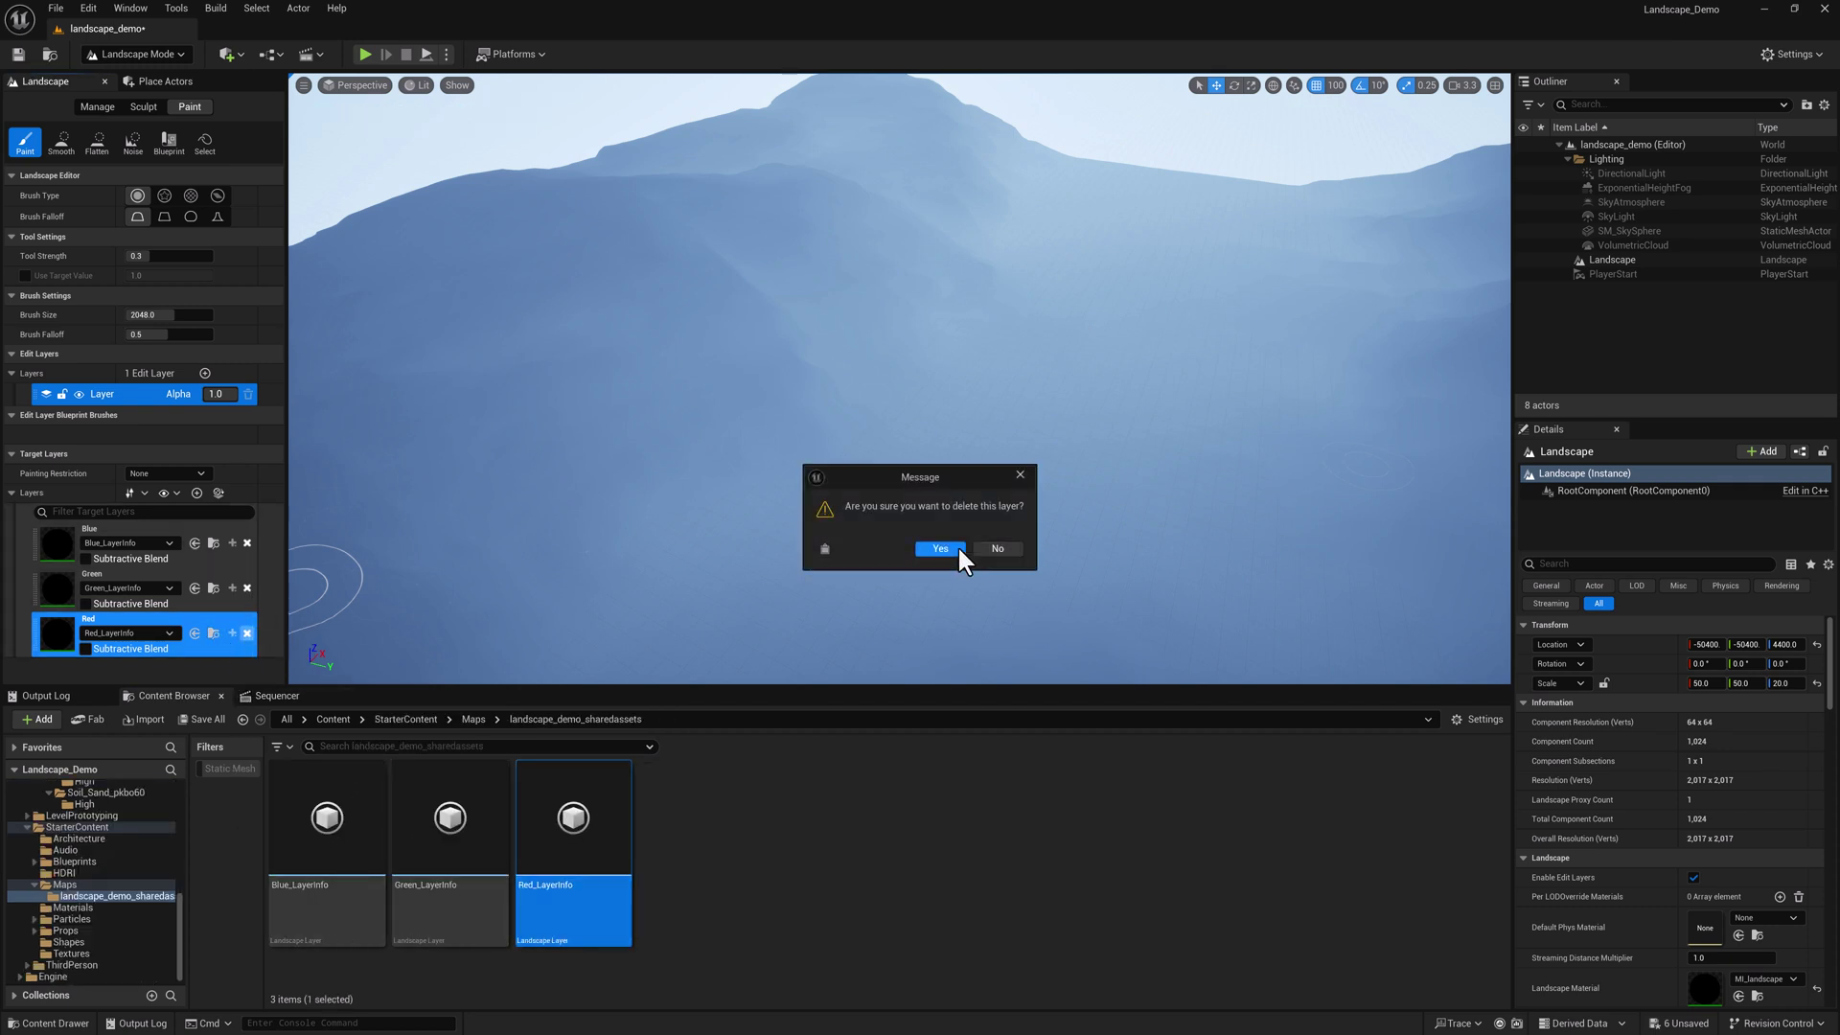
{"action": "left_click", "coordinate": [955, 548]}
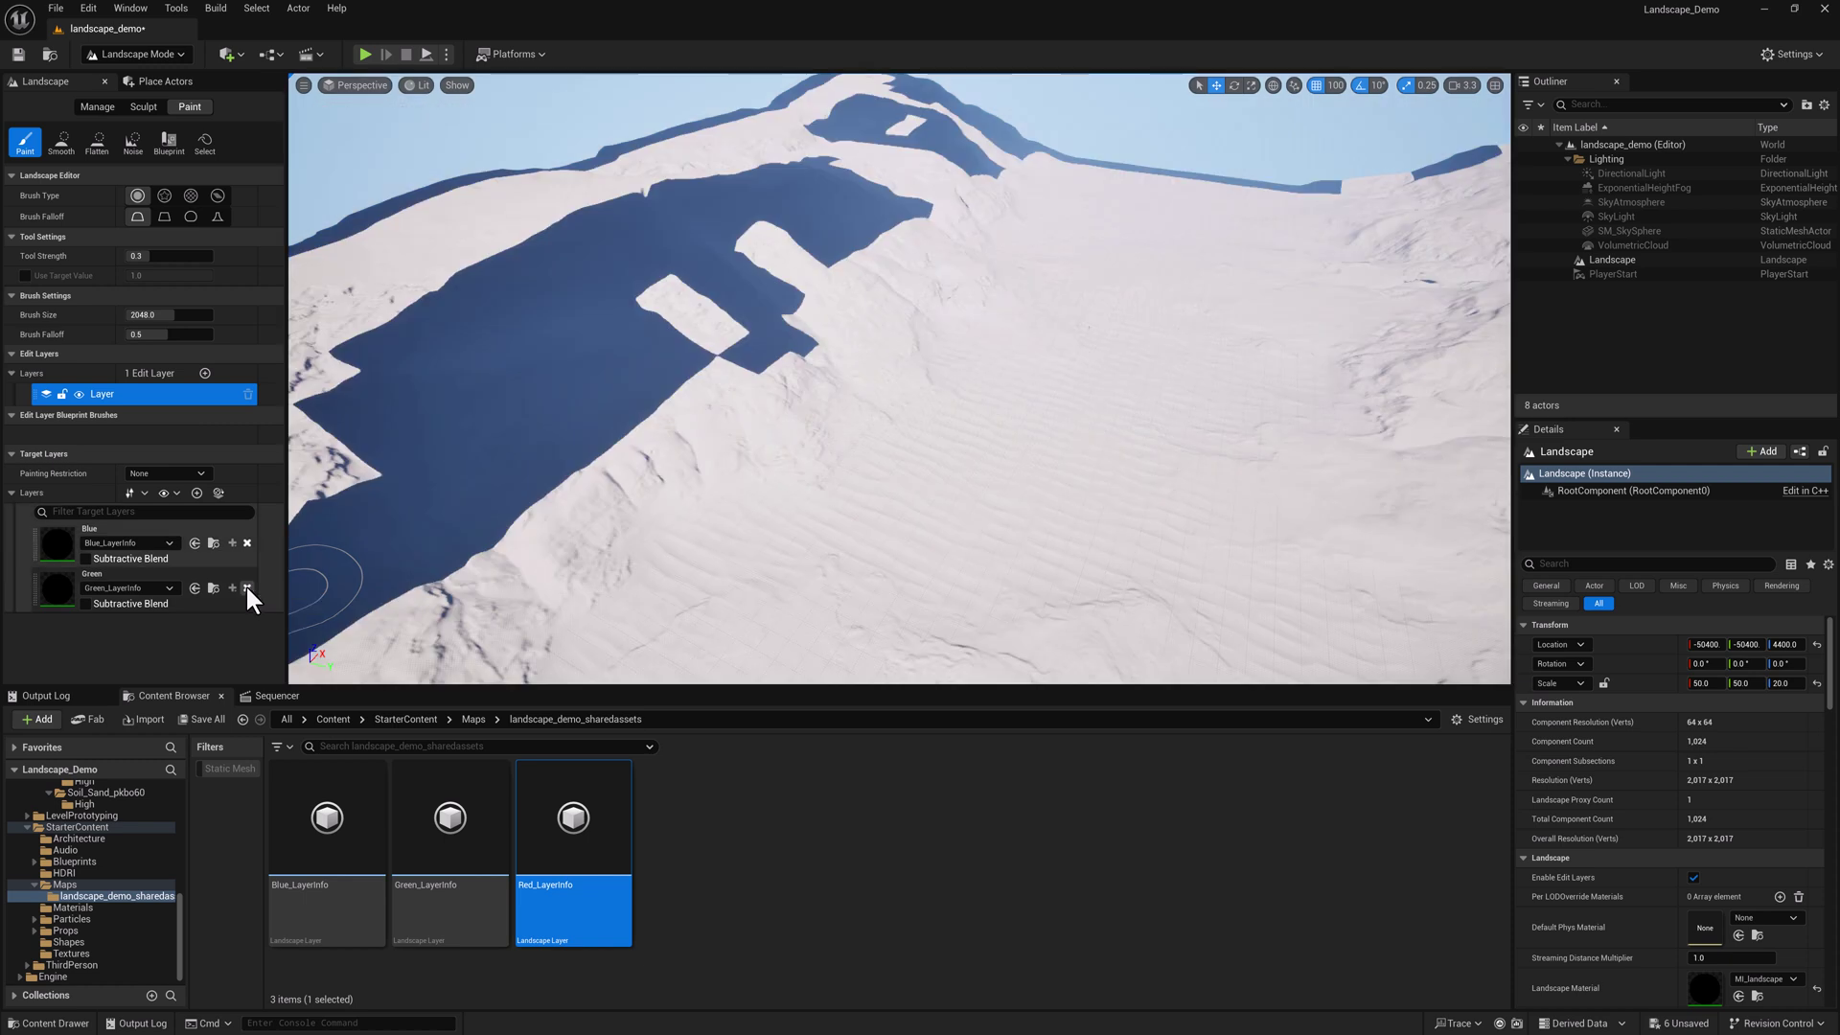
{"action": "left_click", "coordinate": [247, 587]}
{"action": "left_click", "coordinate": [937, 548]}
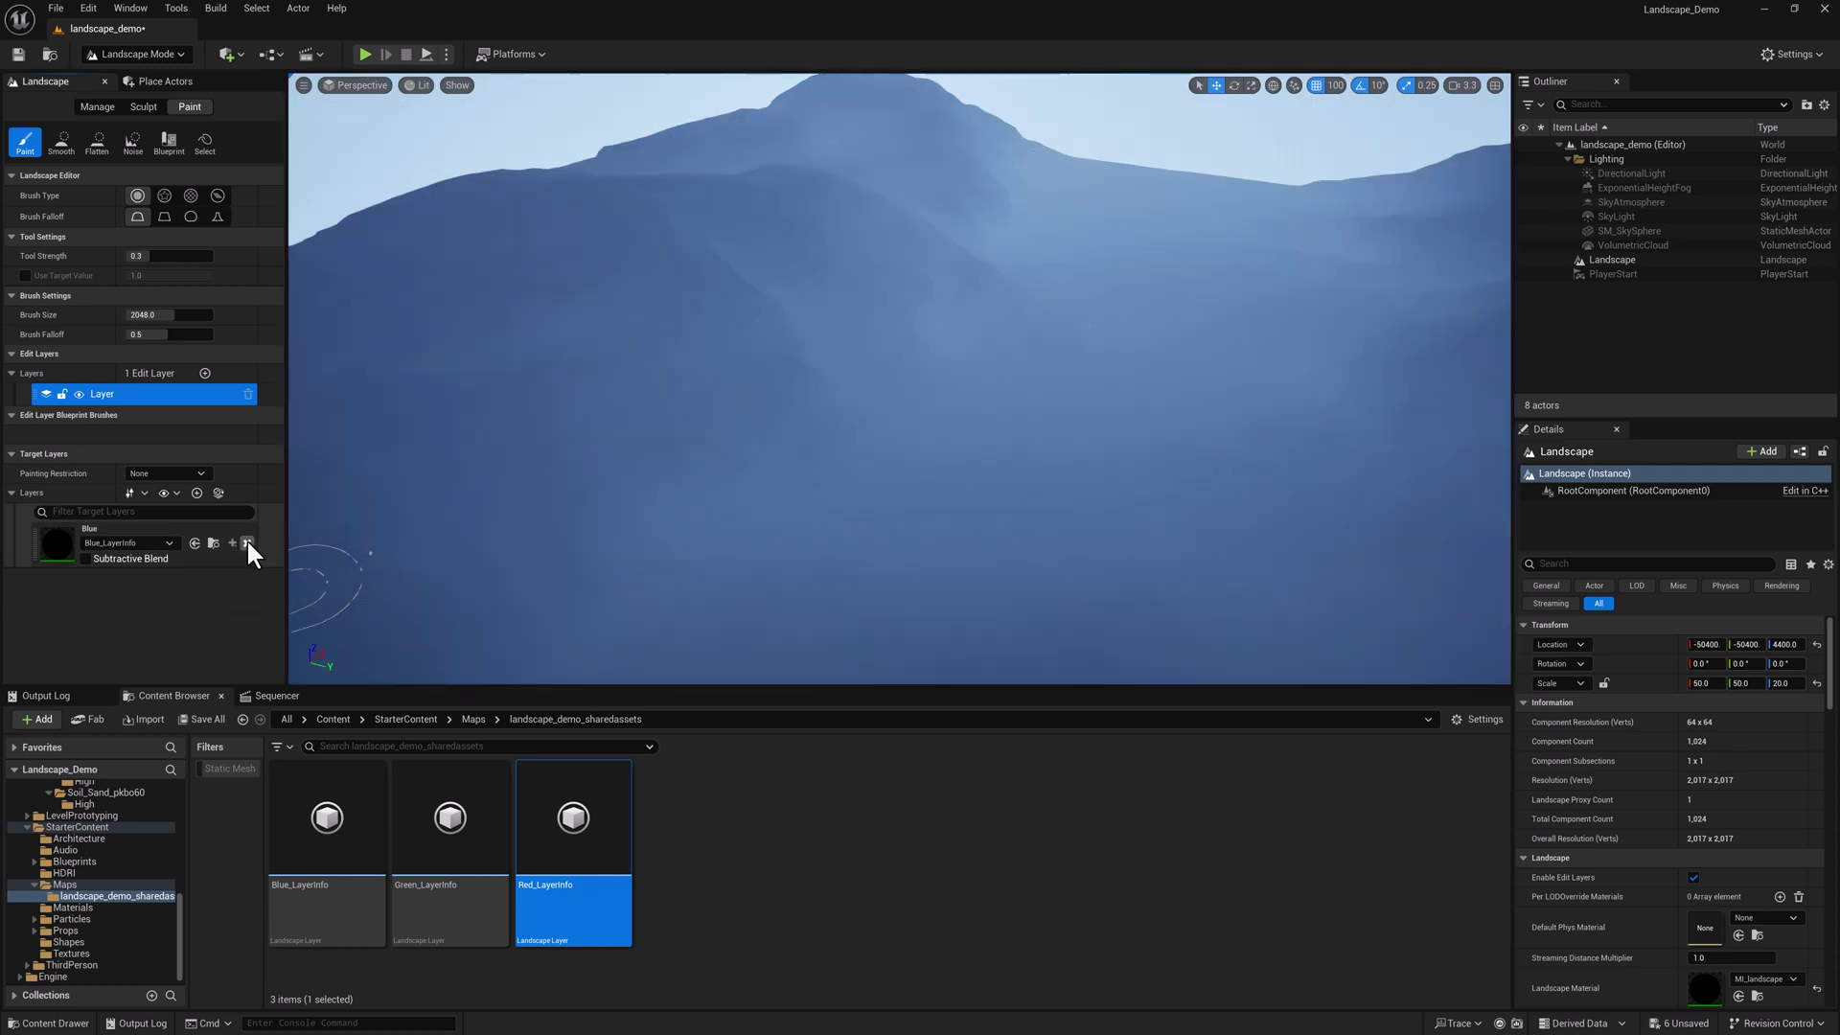
{"action": "left_click", "coordinate": [246, 543]}
{"action": "left_click", "coordinate": [928, 550]}
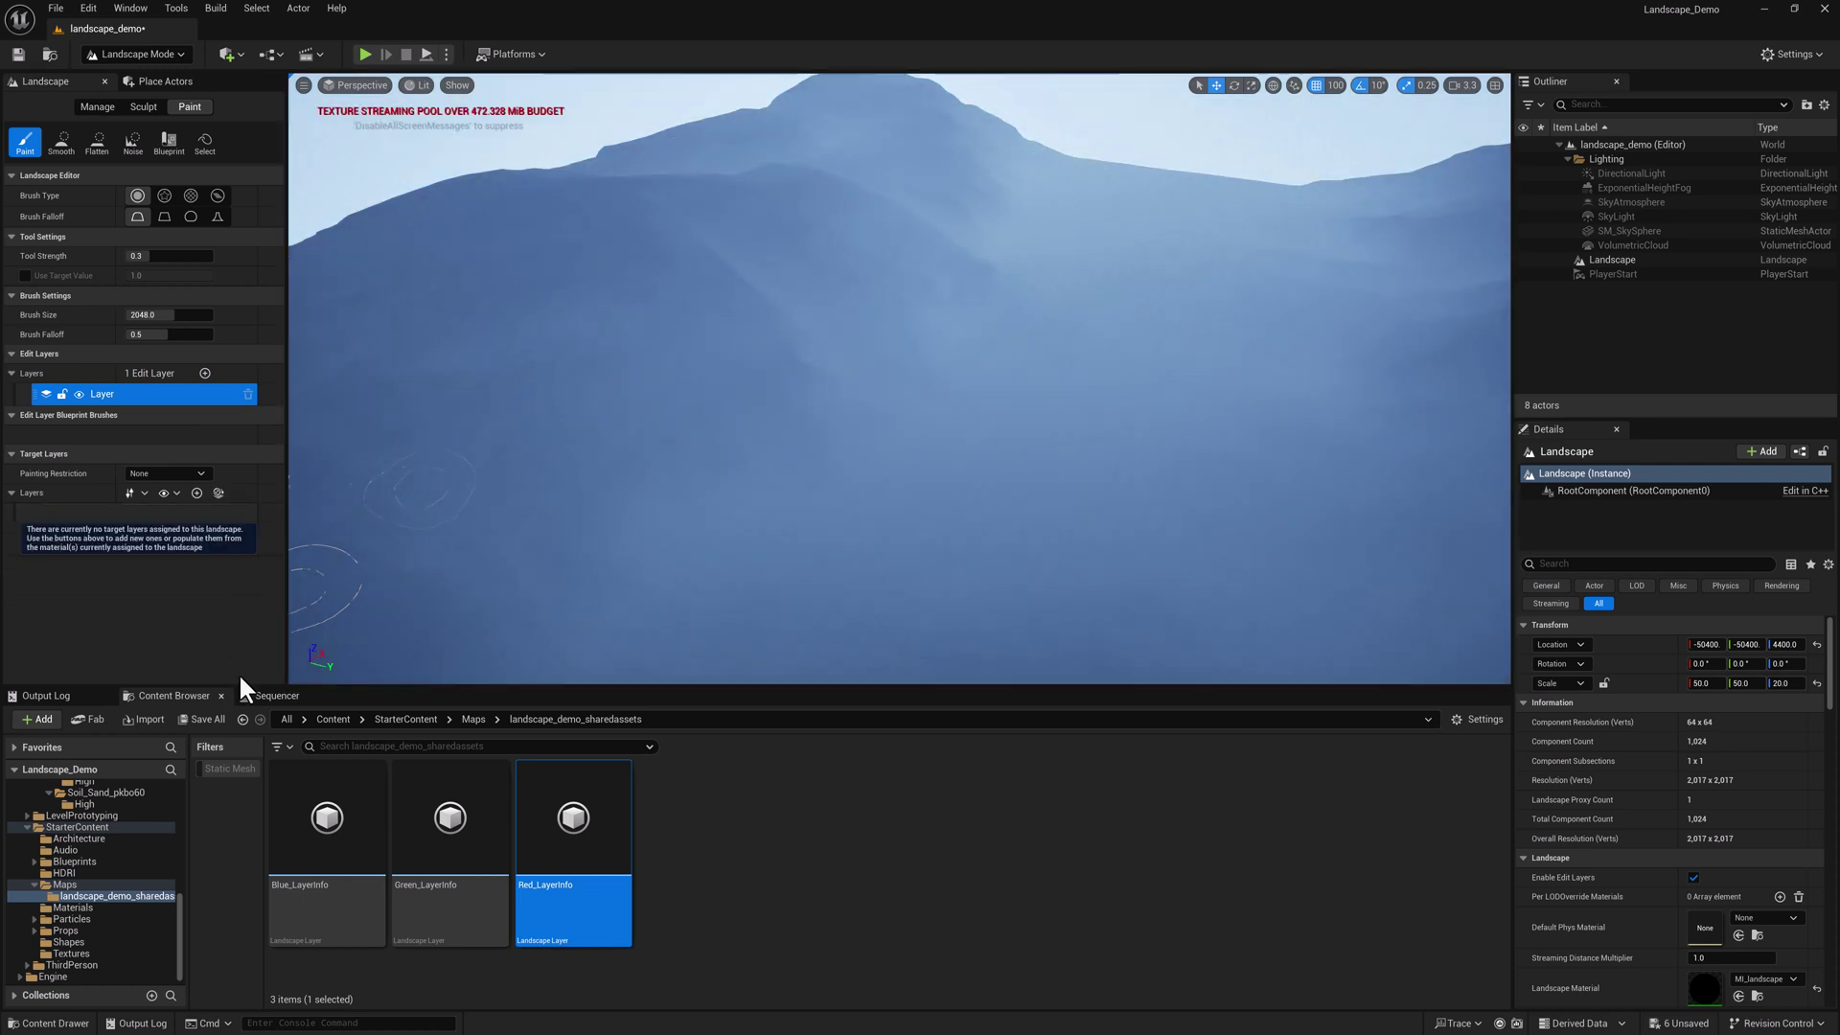
Step: Force delete the Blue_LayerInfo, Green_LayerInfo and Red_LayerInfo assets from the landscape_demo_sharedassets folder
{"action": "left_click", "coordinate": [330, 786]}
{"action": "left_click", "coordinate": [566, 803], "text": "shift"}
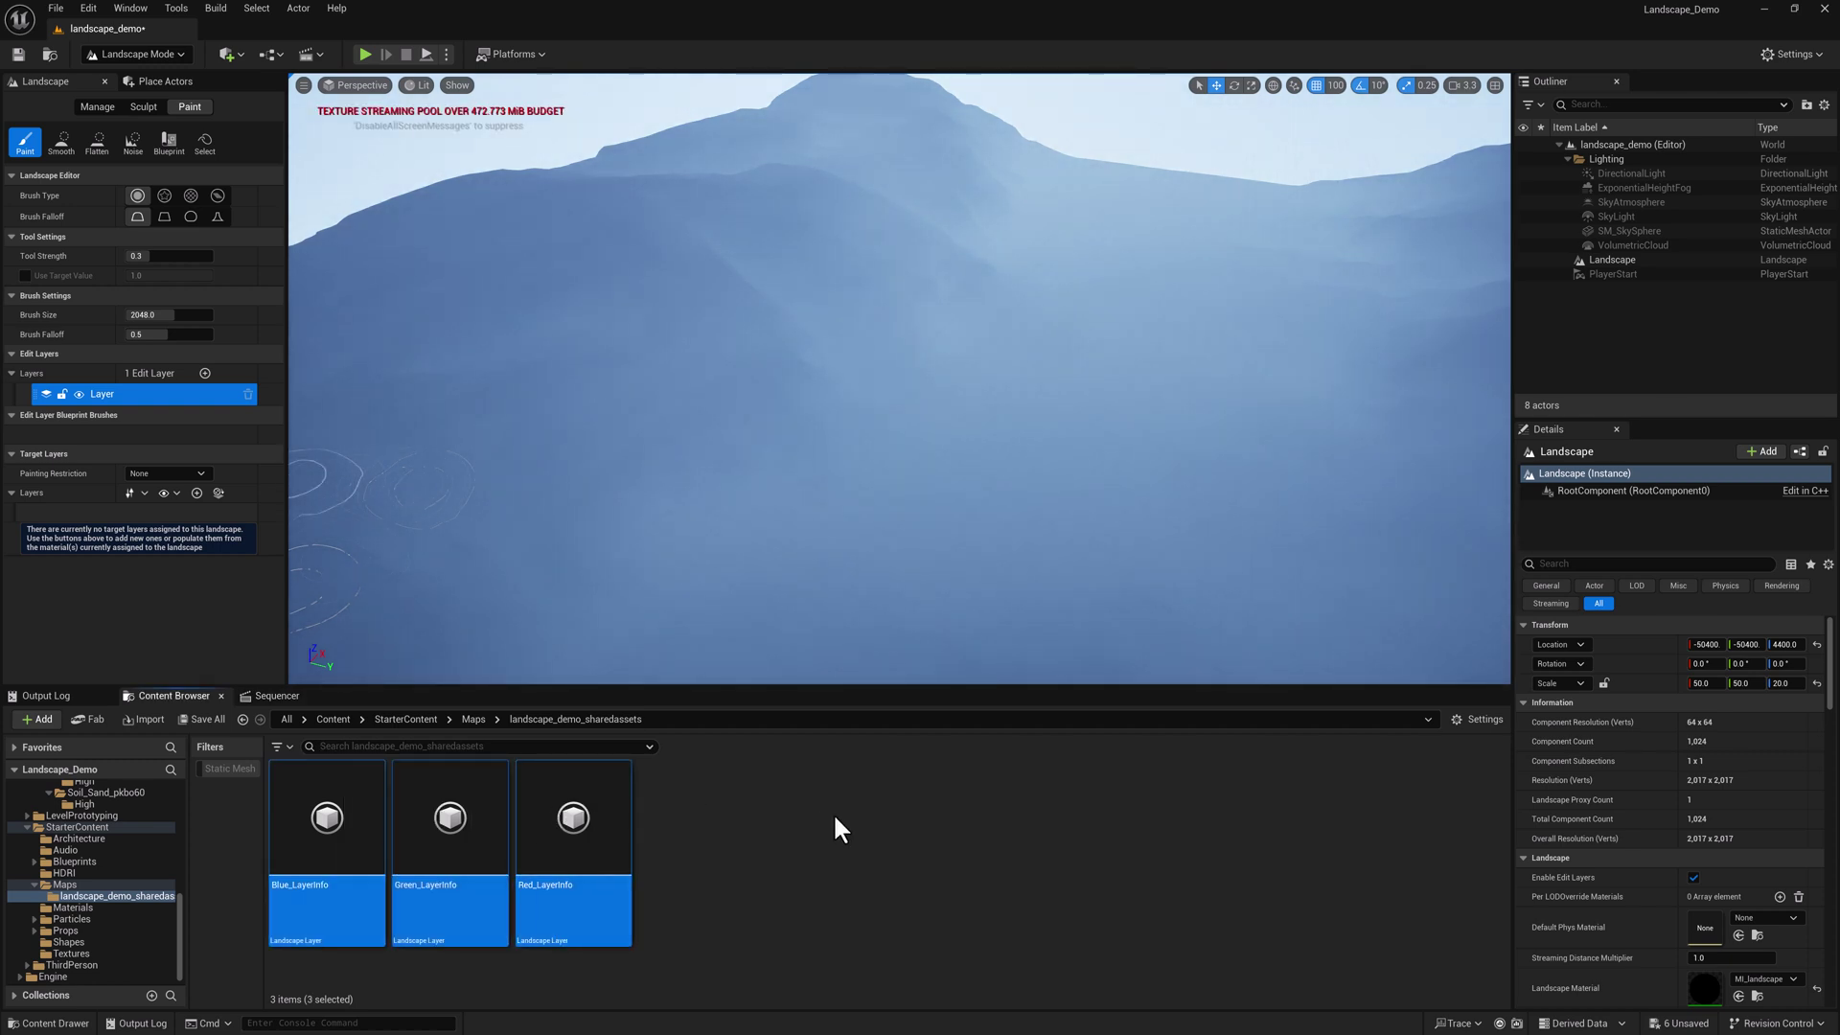
{"action": "key", "text": "Delete"}
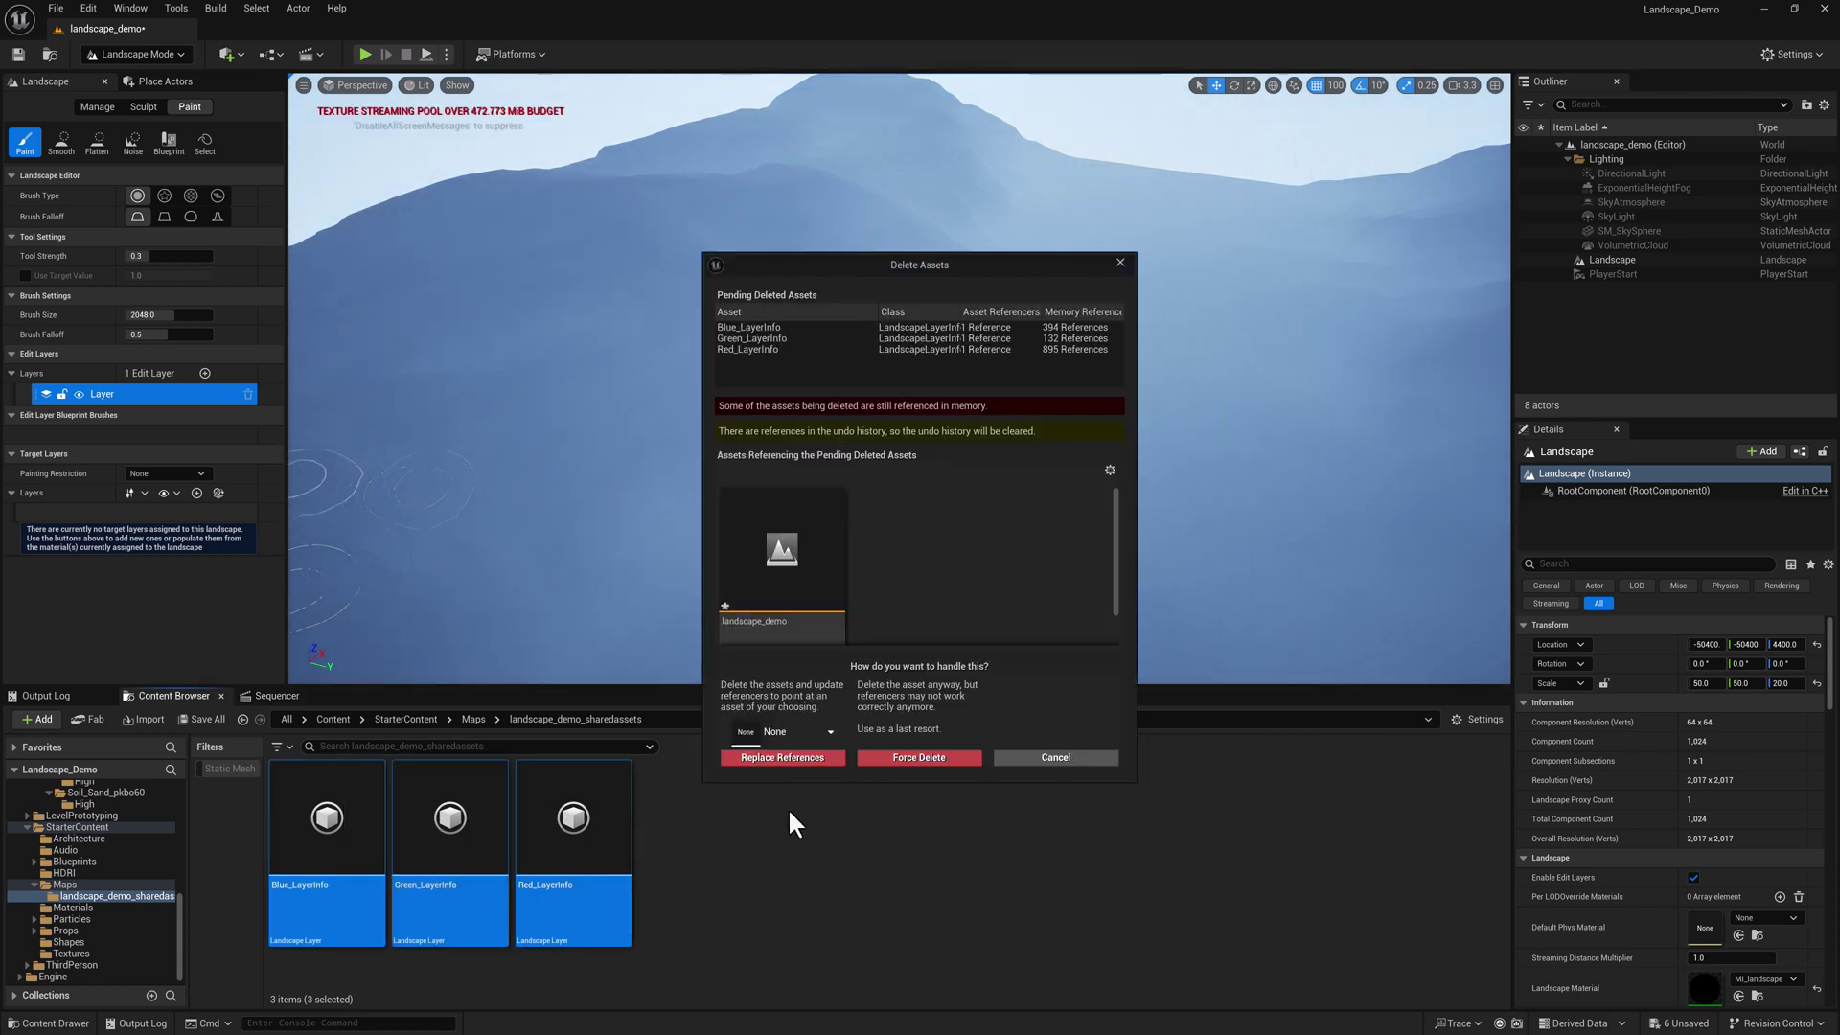
{"action": "left_click", "coordinate": [949, 757]}
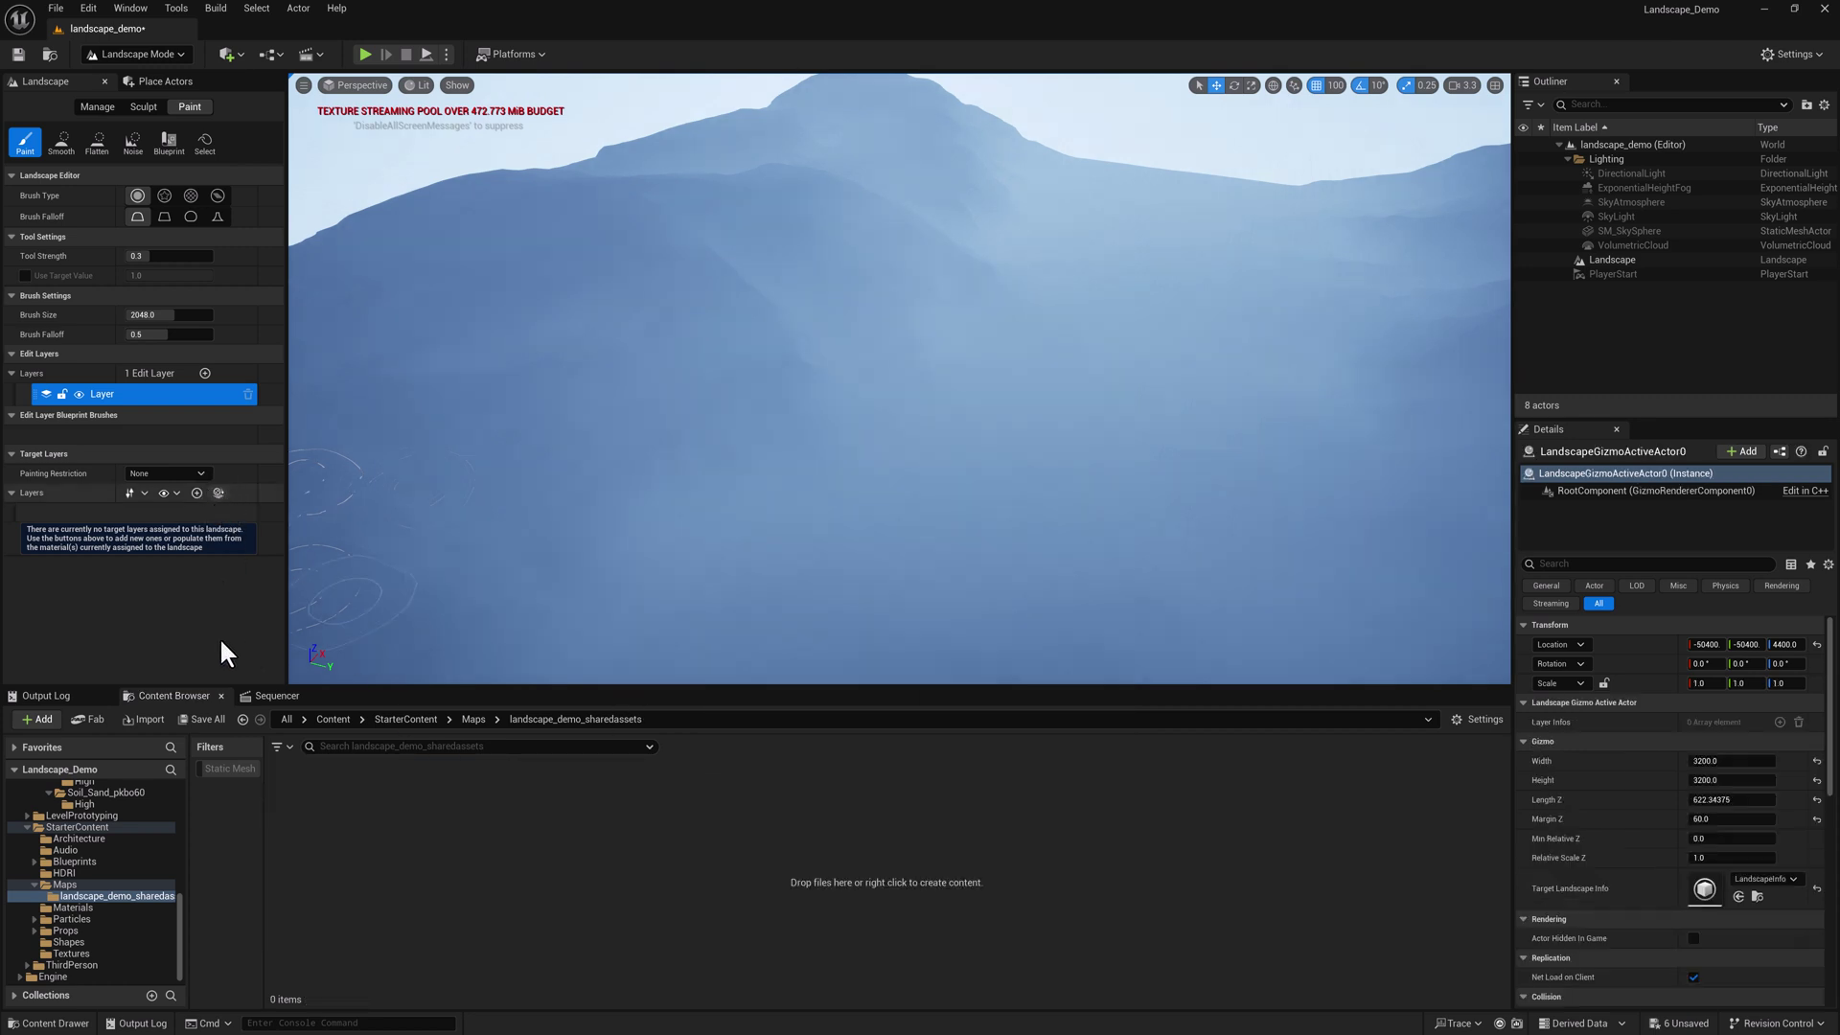
Step: Populate the target layers from the landscape material and save a weight-blended Beach_Gravel_LayerInfo for Beach Gravel in landscape_demo_sharedassets
{"action": "left_click", "coordinate": [218, 492]}
{"action": "scroll", "coordinate": [273, 589], "scroll_direction": "down", "scroll_amount": 1}
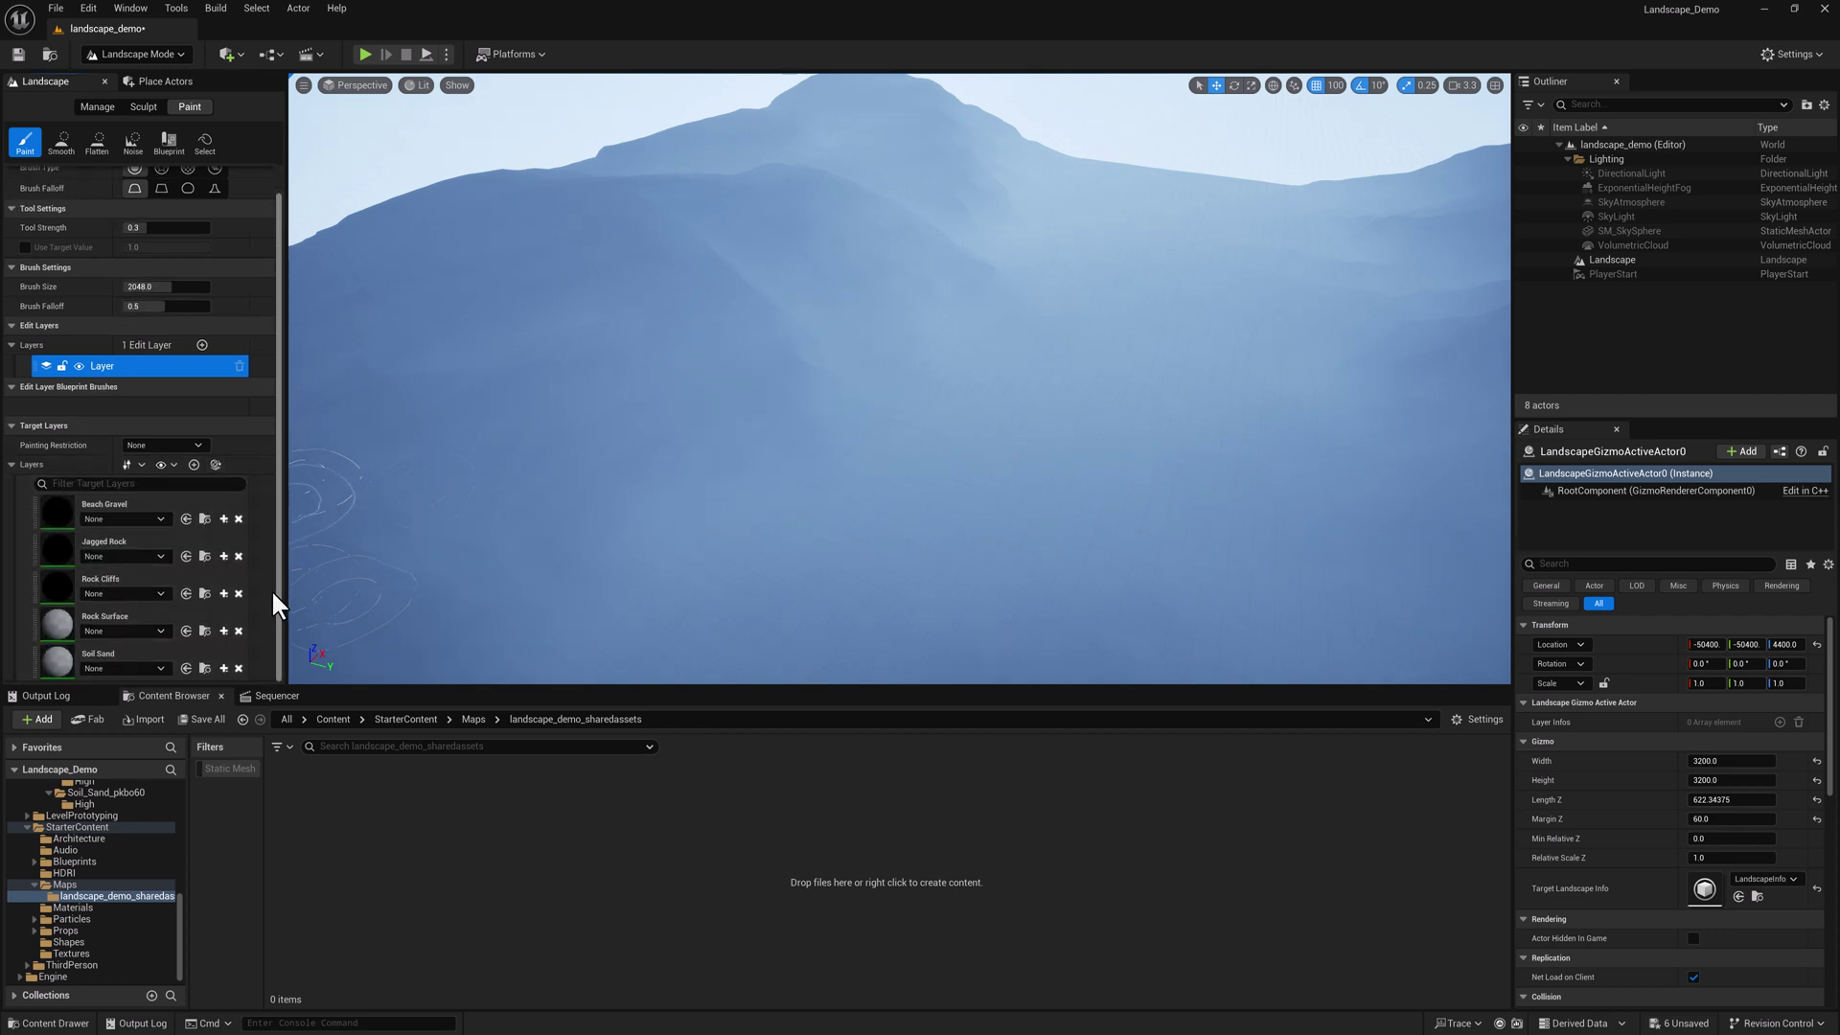
{"action": "left_click", "coordinate": [223, 518]}
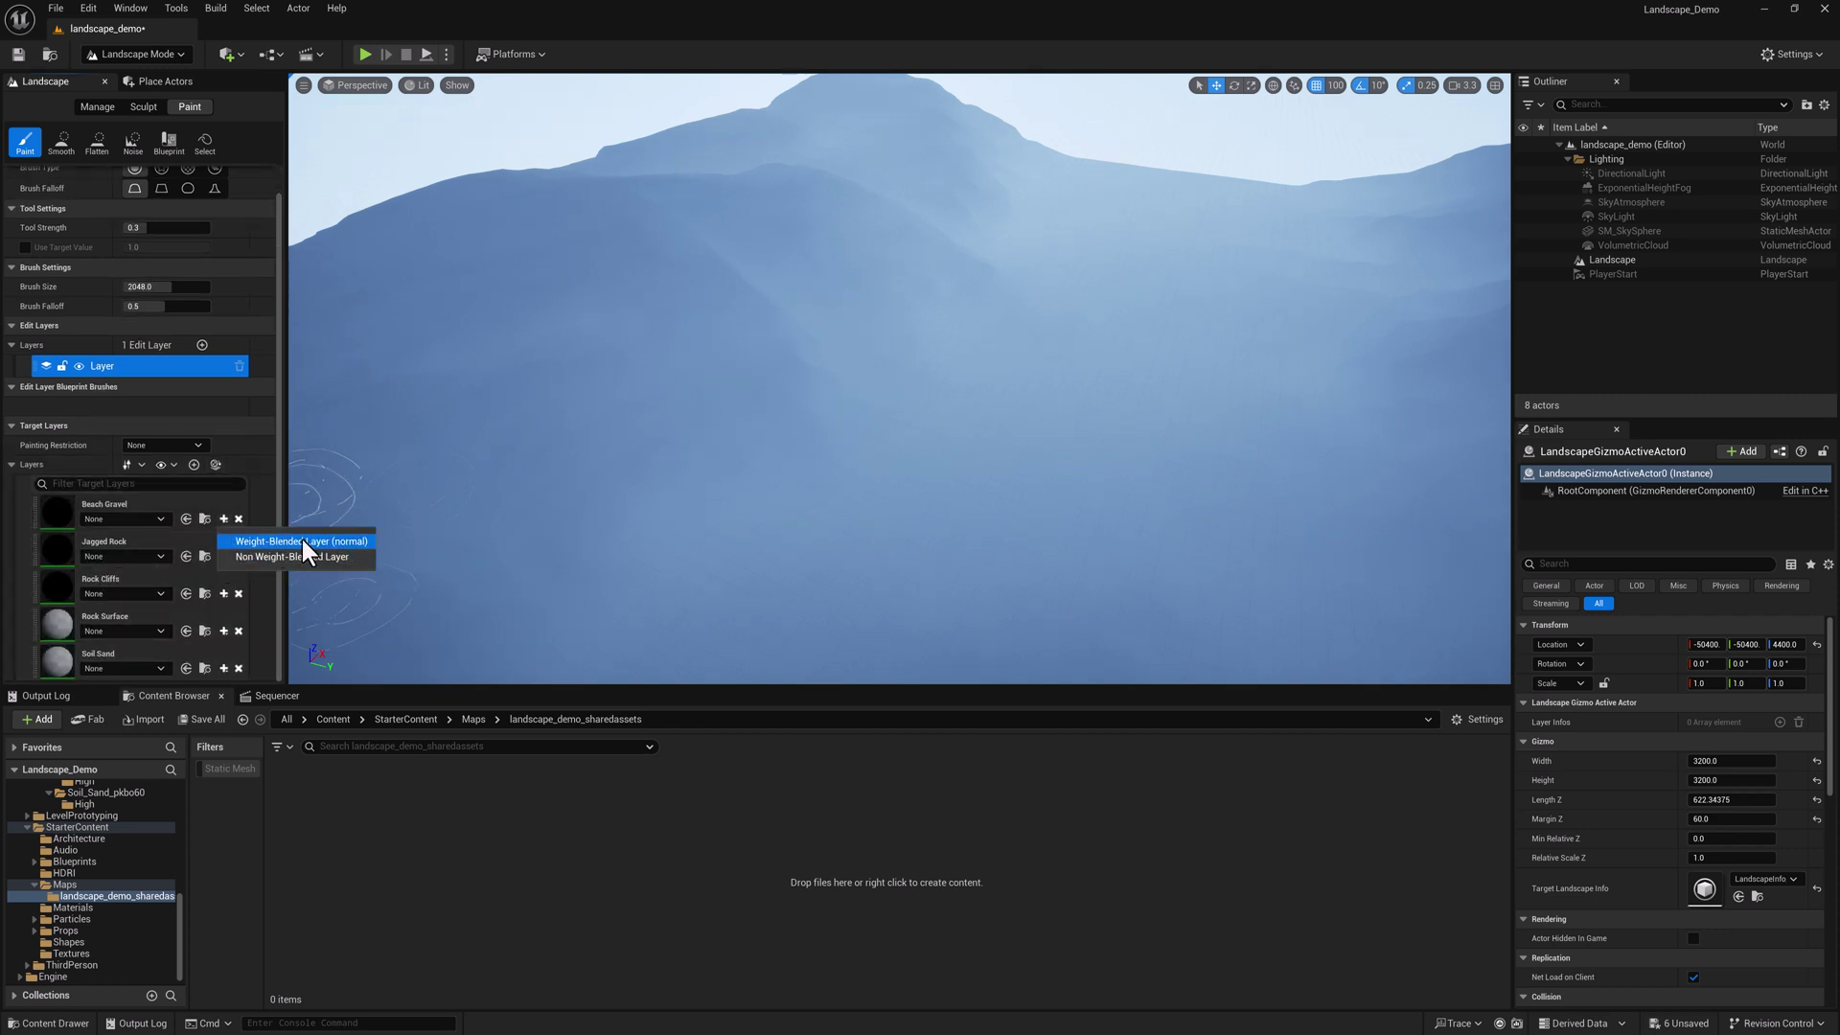
{"action": "left_click", "coordinate": [333, 539]}
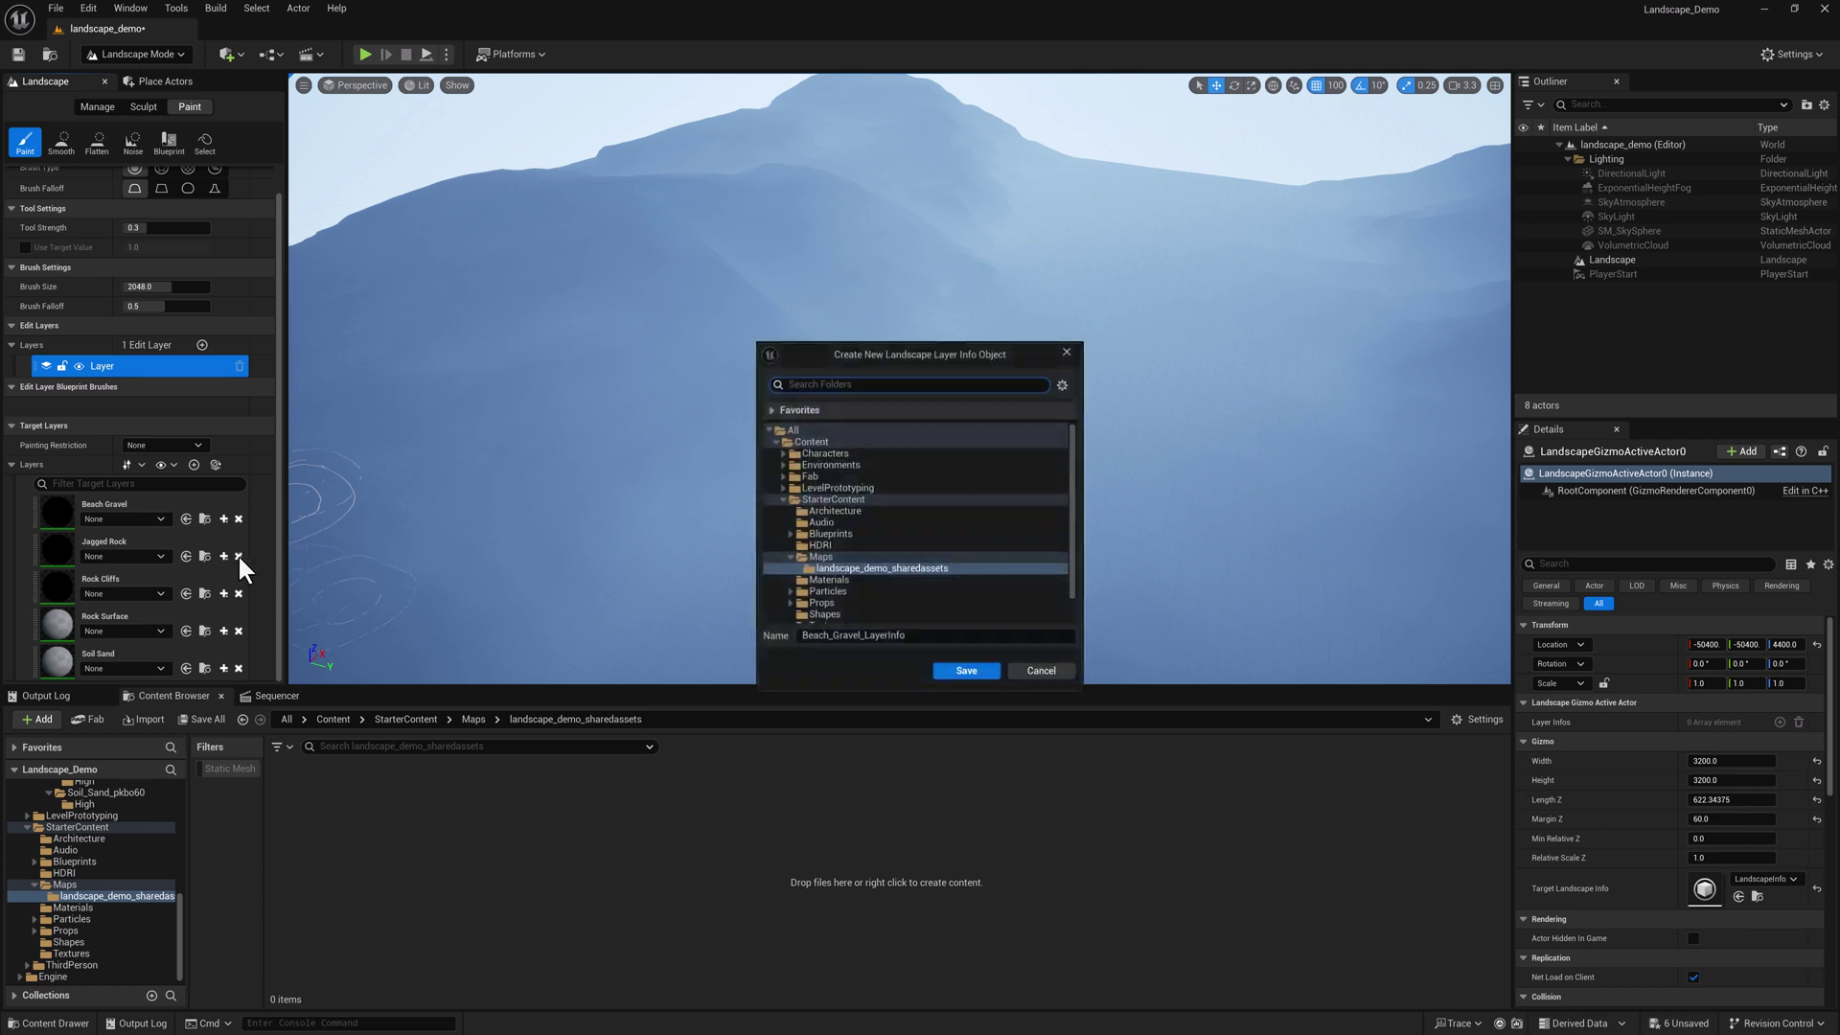
{"action": "left_click", "coordinate": [966, 671]}
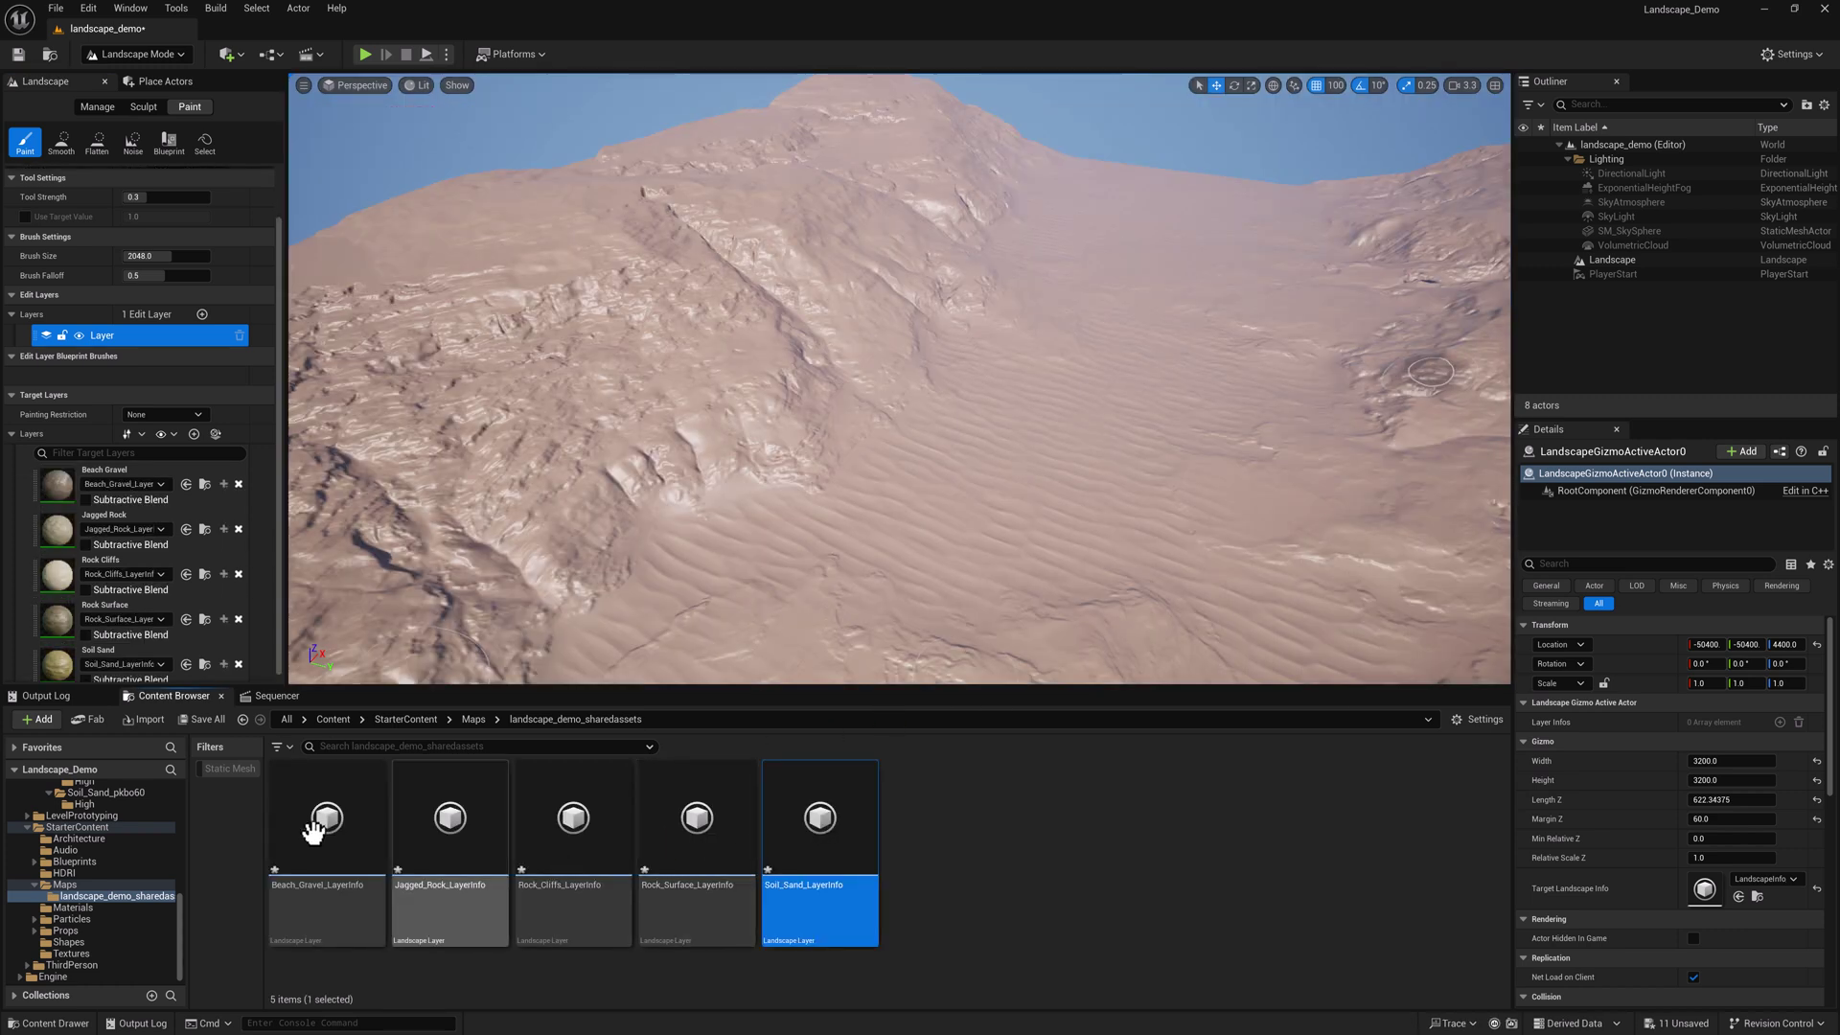
Step: Save all five layer info assets in the landscape_demo_sharedassets folder
{"action": "left_click", "coordinate": [321, 818]}
{"action": "left_click", "coordinate": [819, 820], "text": "shift"}
{"action": "right_click", "coordinate": [818, 814]}
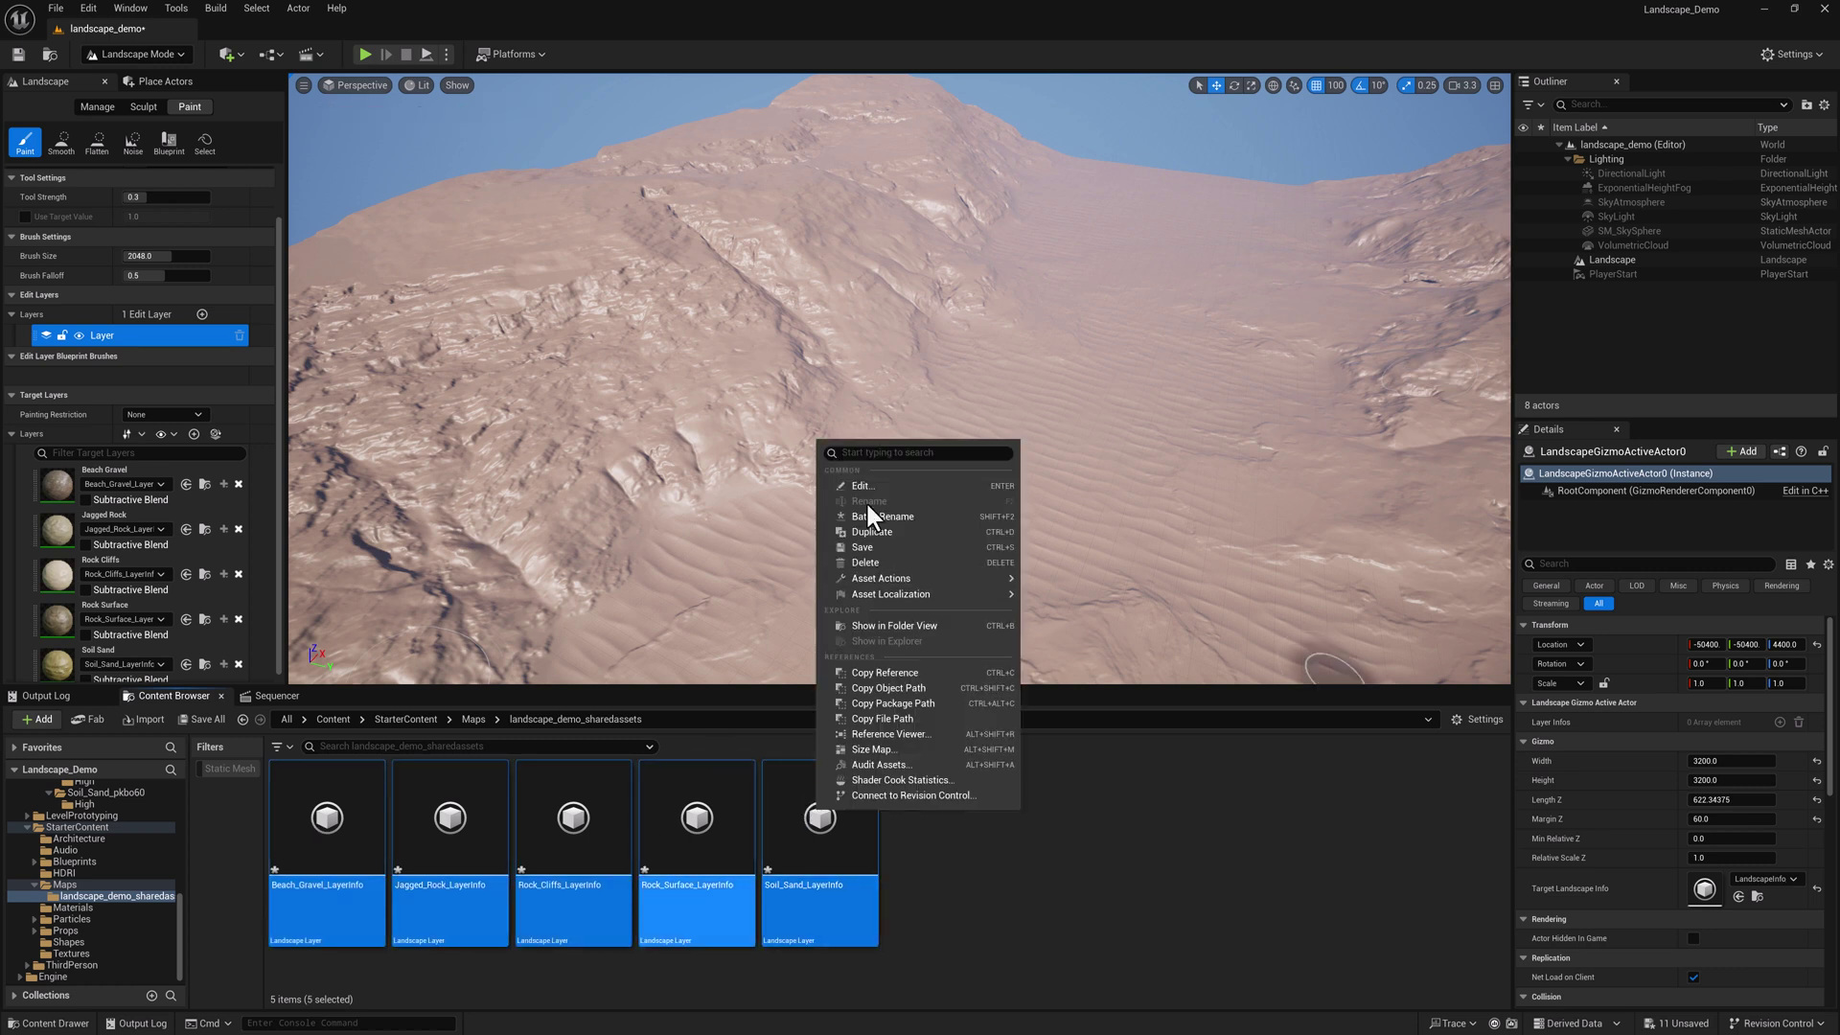
{"action": "left_click", "coordinate": [861, 548]}
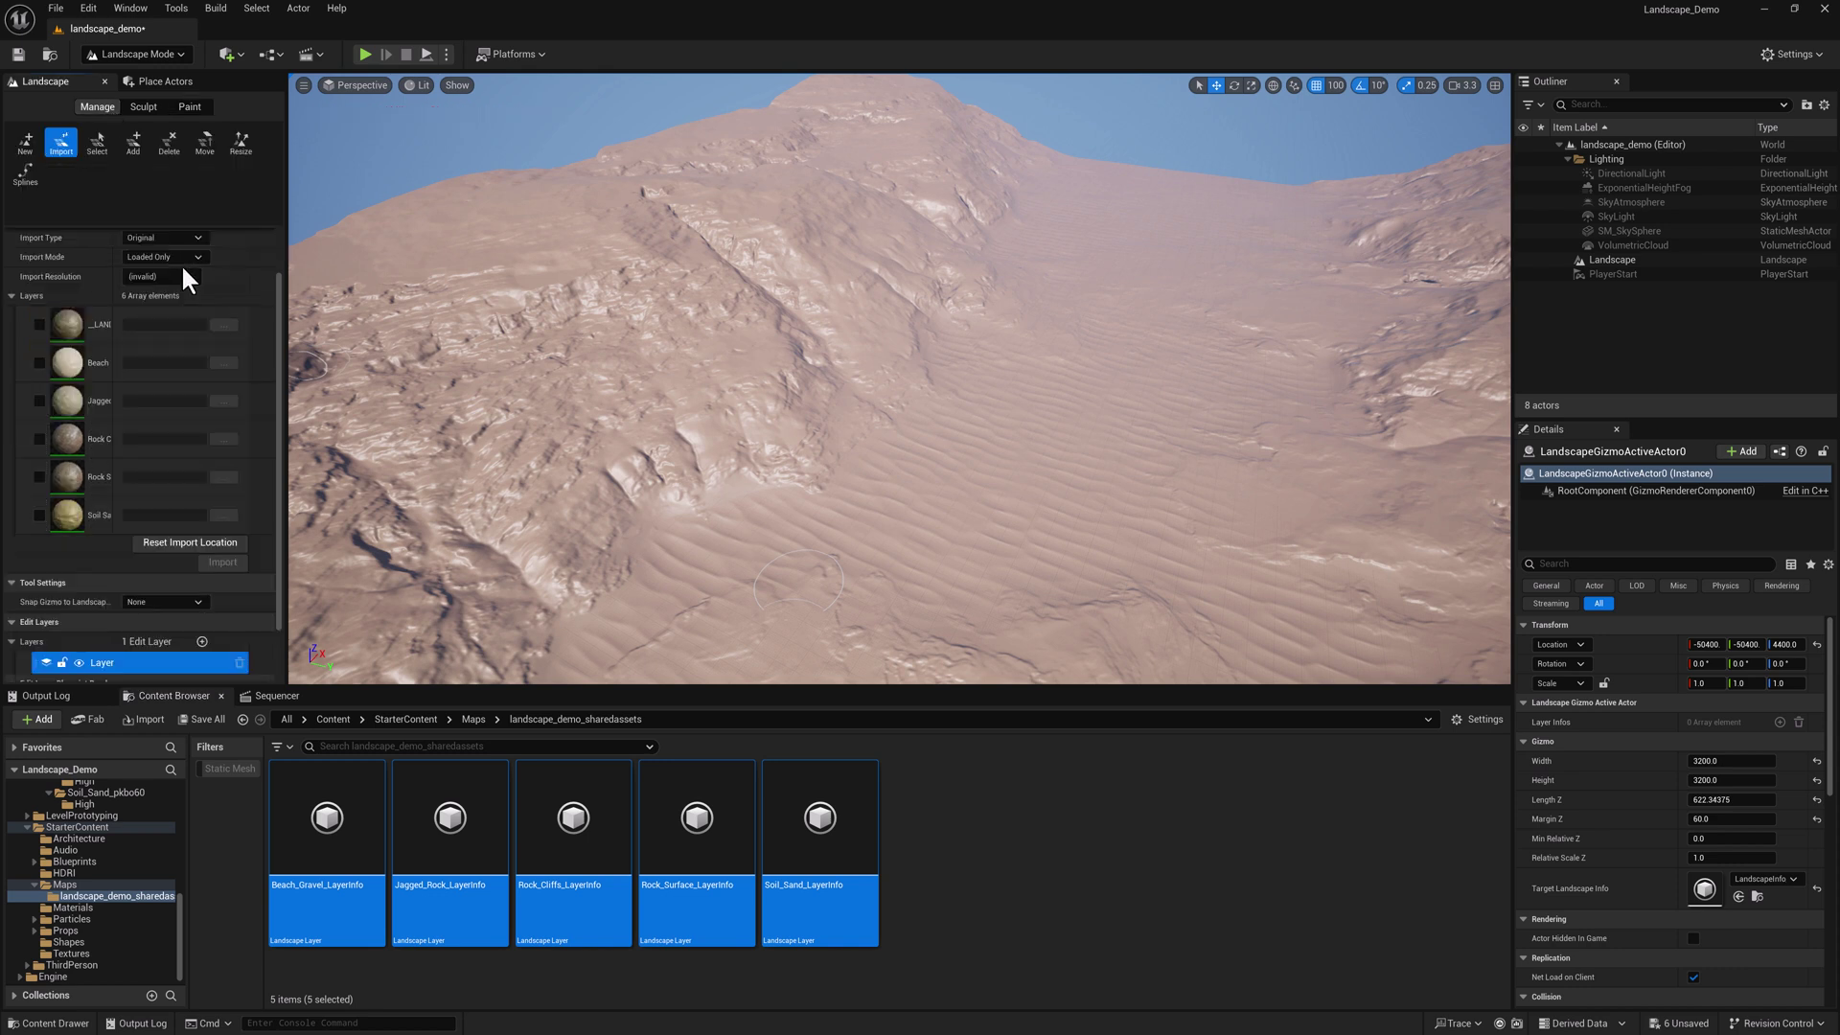
Step: Enable the Beach Gravel, Jagged Rock, Rock Cliffs, Rock Surface and Soil Sand layers for import in the landscape Import tool
{"action": "left_click", "coordinate": [39, 331]}
{"action": "left_click", "coordinate": [39, 369]}
{"action": "left_click", "coordinate": [39, 408]}
{"action": "left_click", "coordinate": [40, 445]}
{"action": "left_click", "coordinate": [40, 484]}
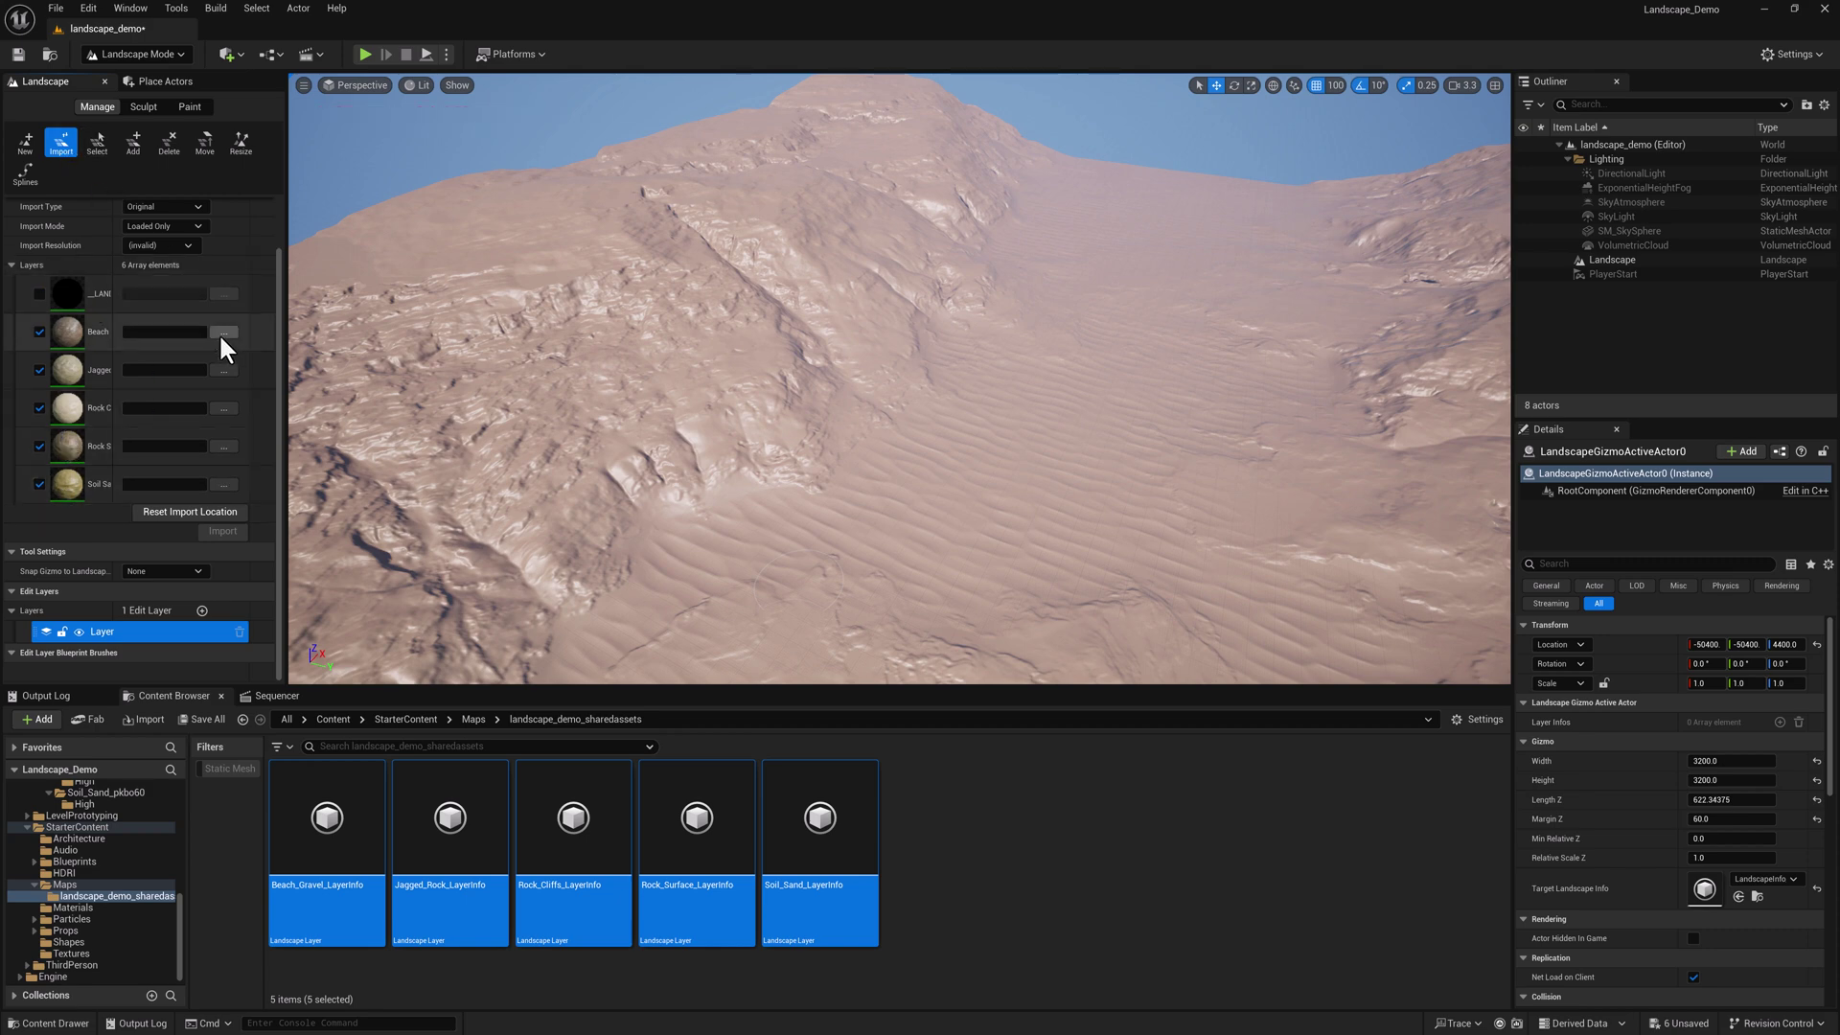
Step: Assign Output_4.PNG as the Beach Gravel layer's import file and resize the landscape panel and its columns to show layer names and file paths
{"action": "left_click", "coordinate": [221, 333]}
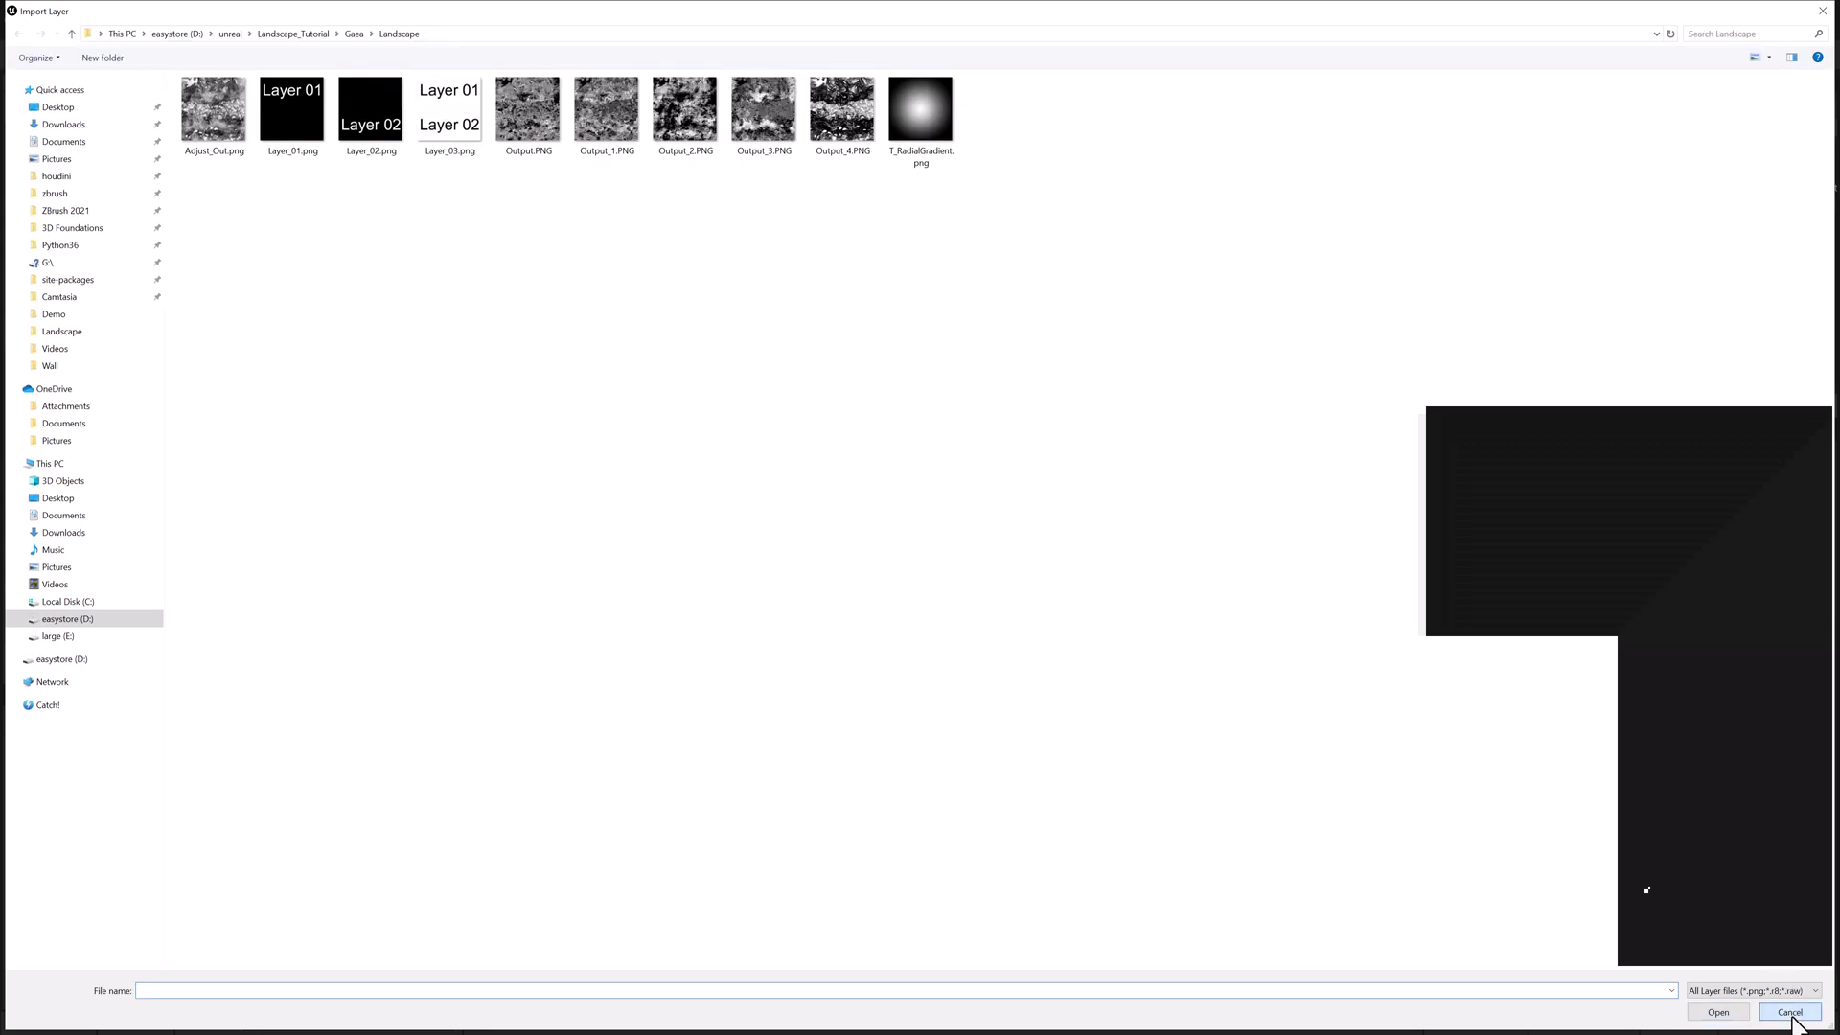
{"action": "left_click", "coordinate": [1788, 1017]}
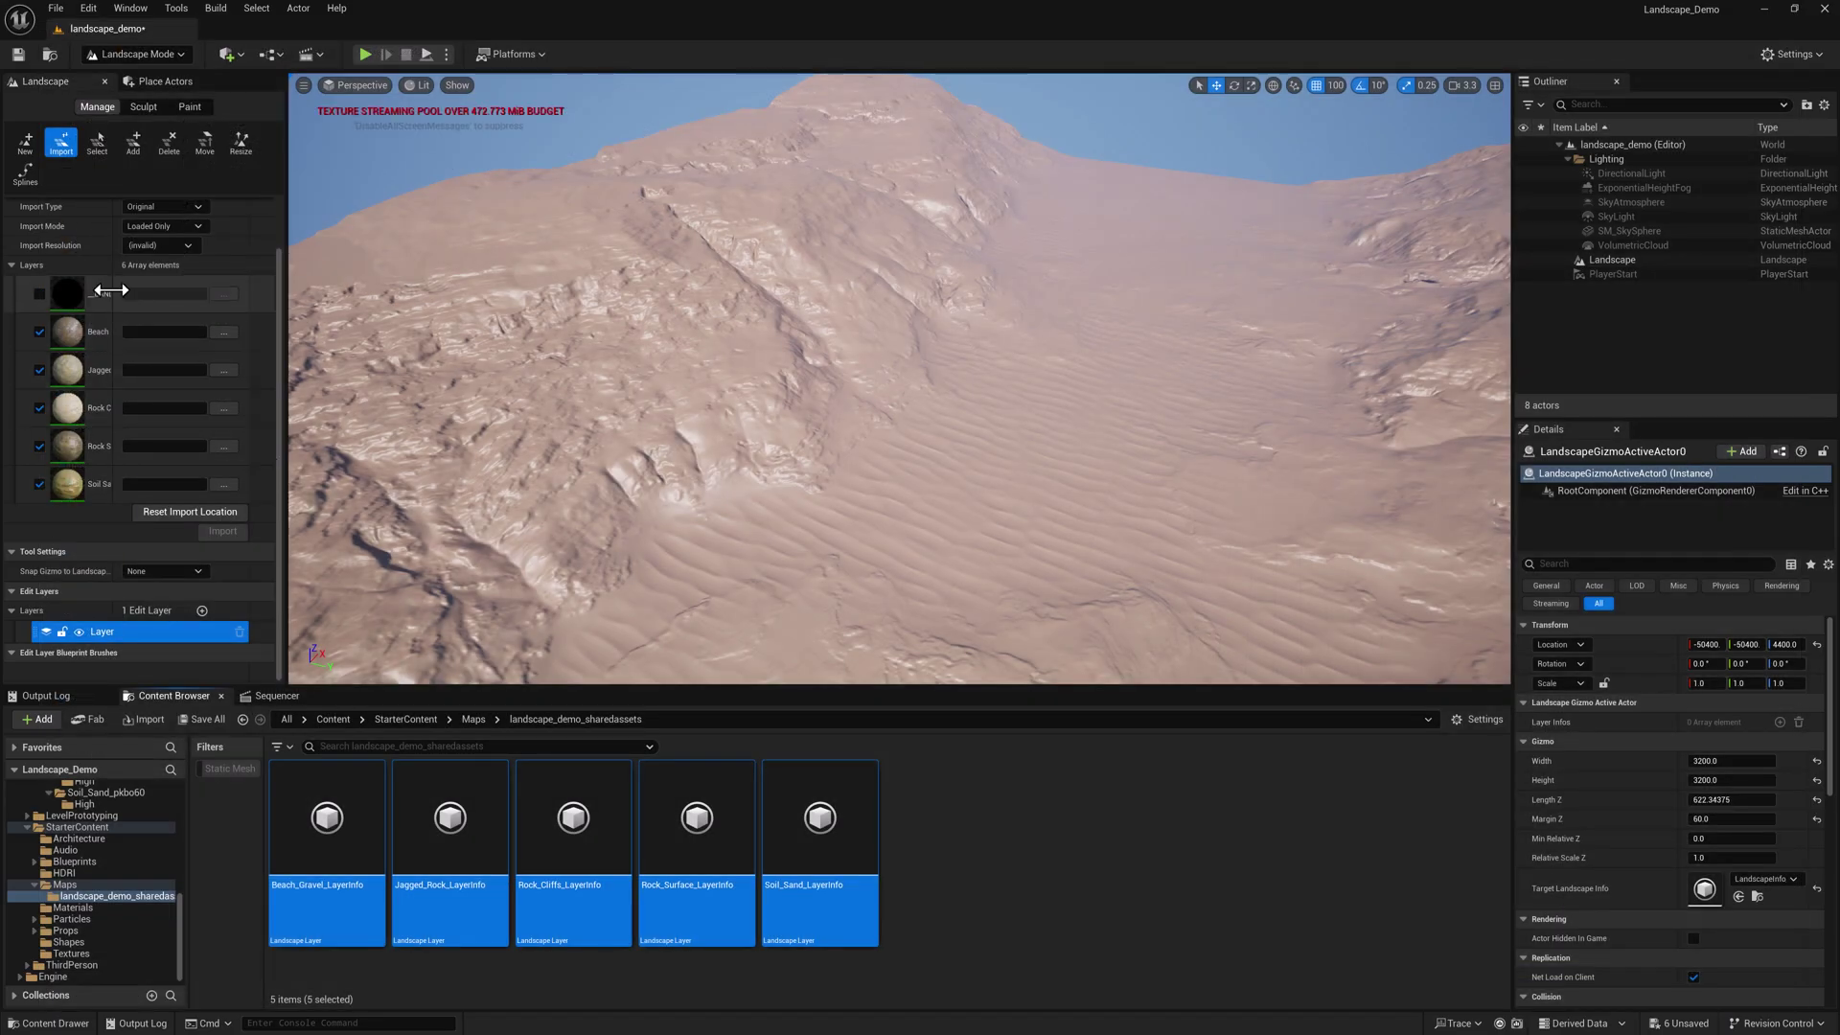
{"action": "left_click_drag", "start_coordinate": [110, 289], "coordinate": [142, 289]}
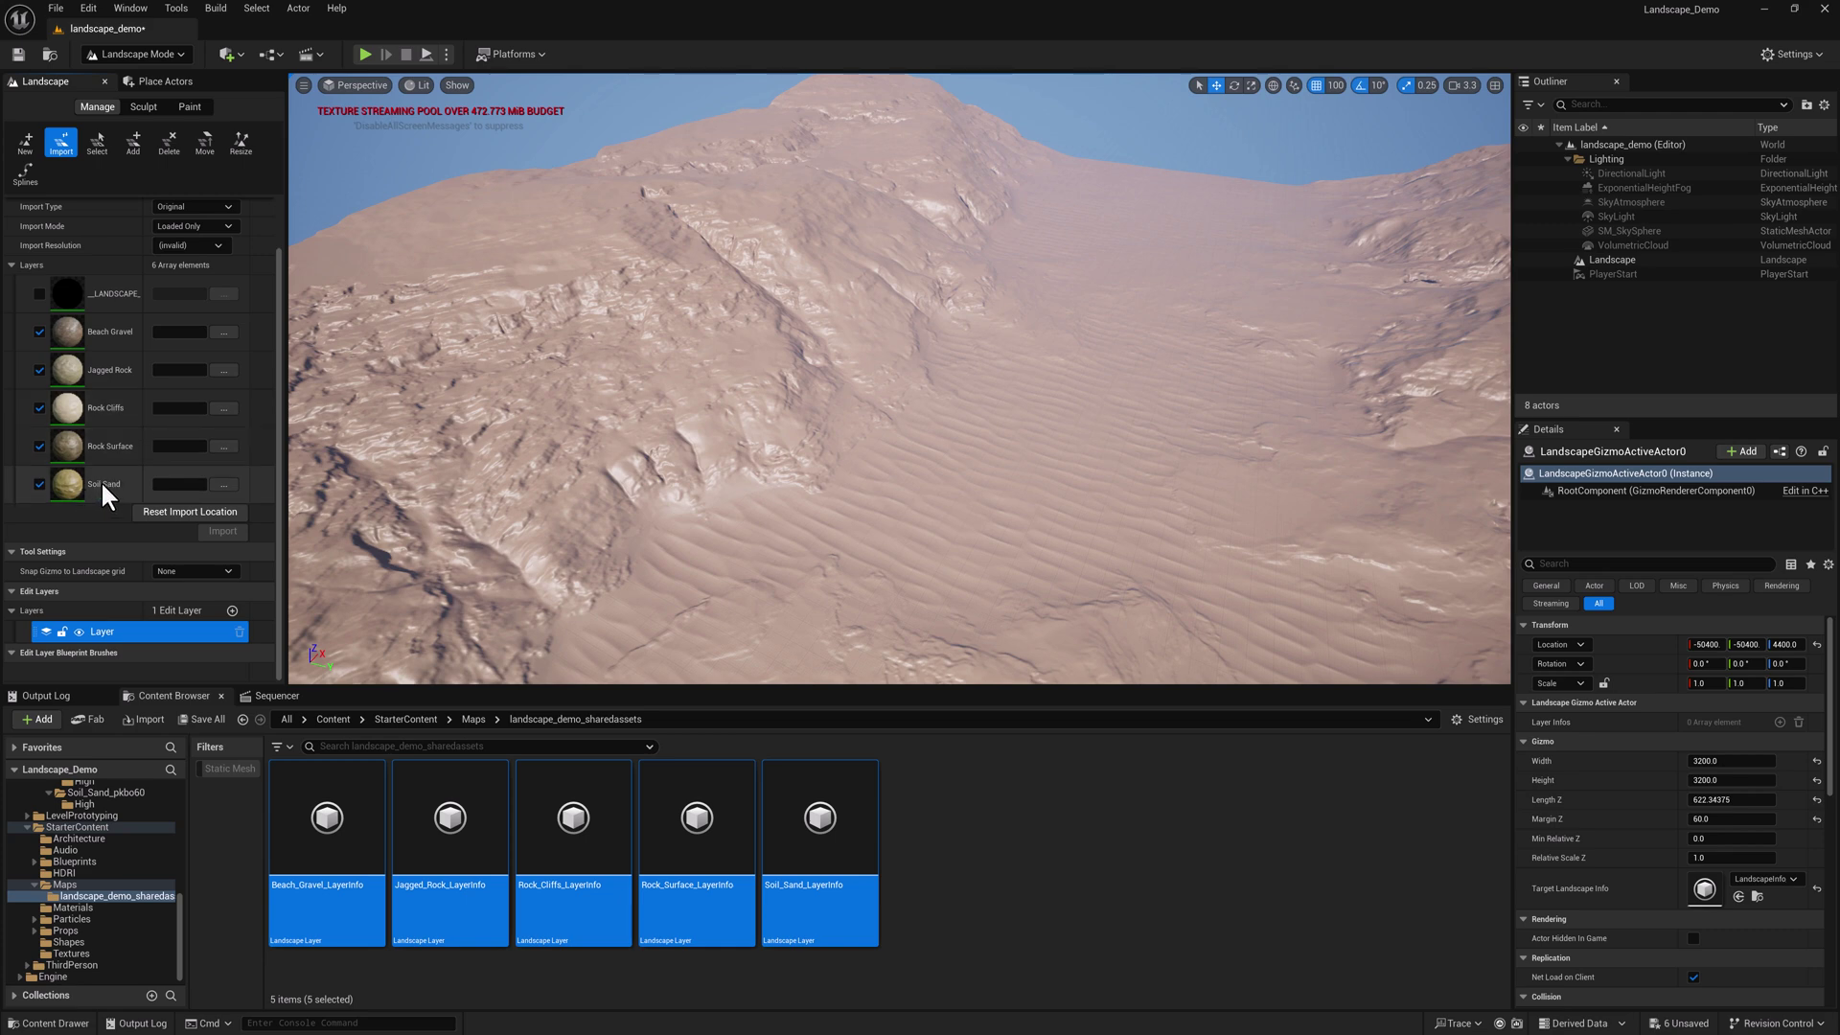
{"action": "left_click", "coordinate": [228, 332]}
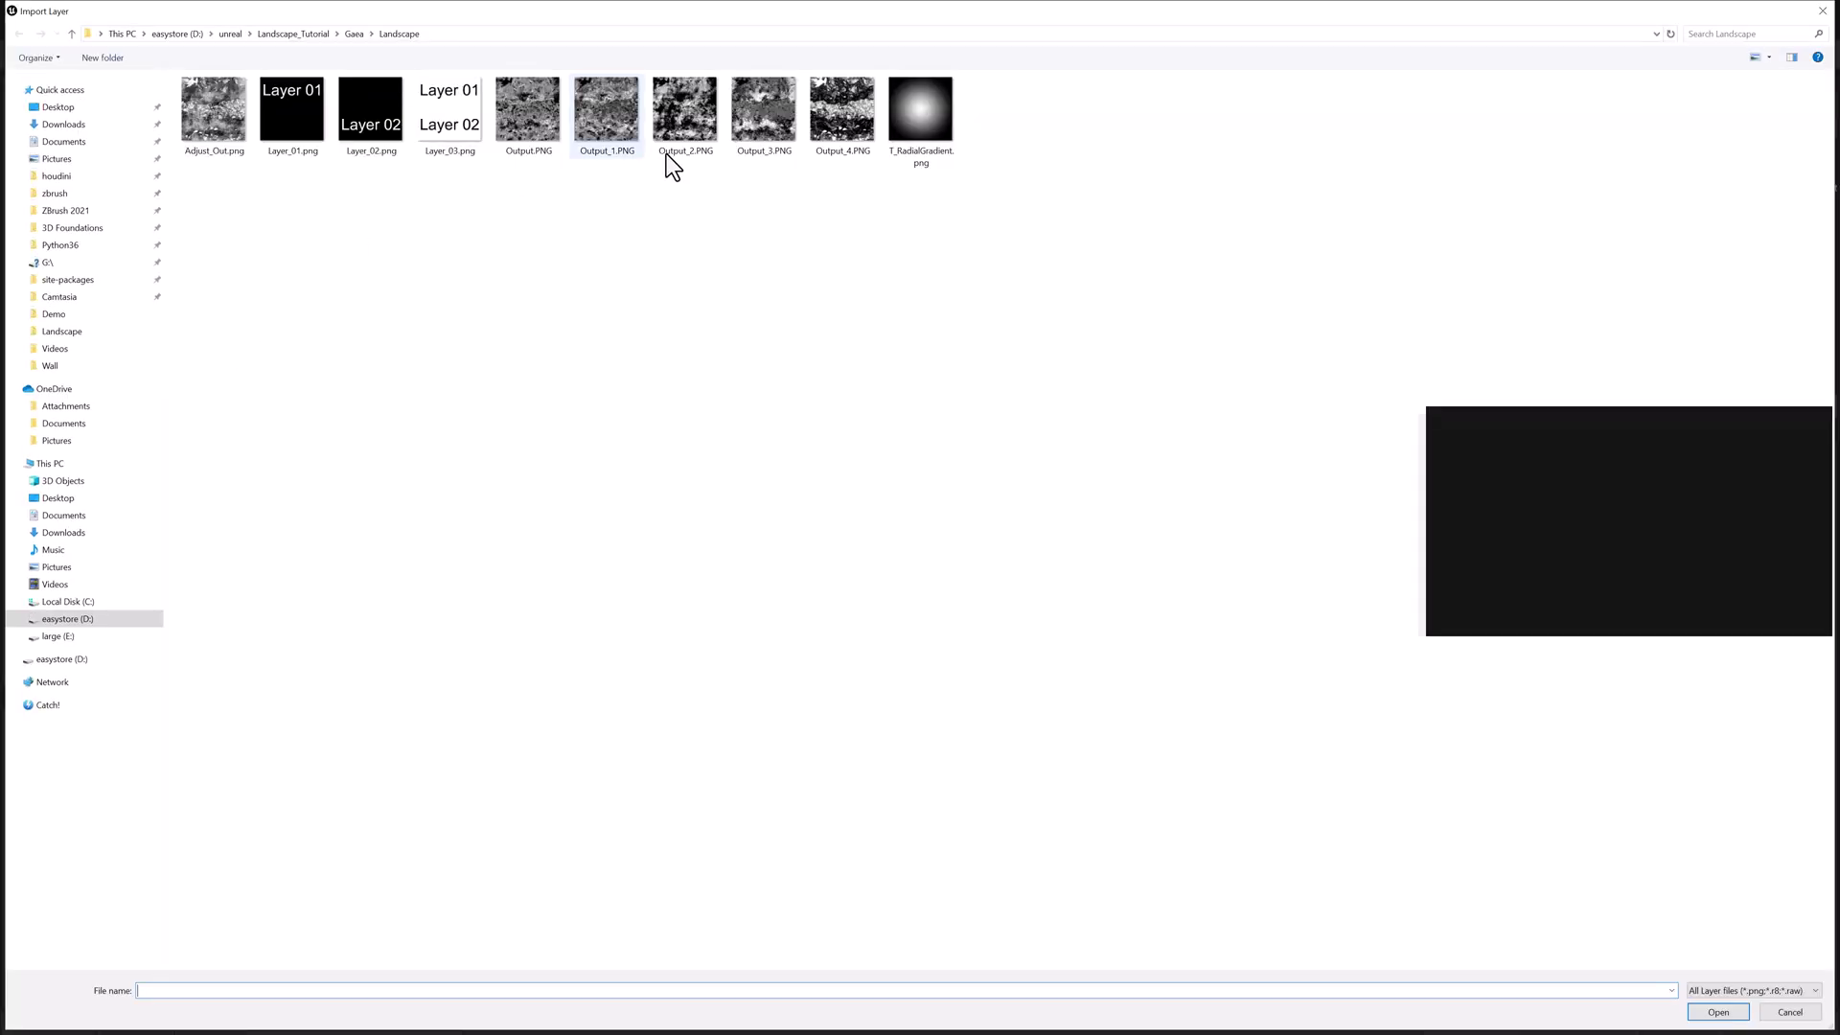
{"action": "double_click", "coordinate": [843, 115]}
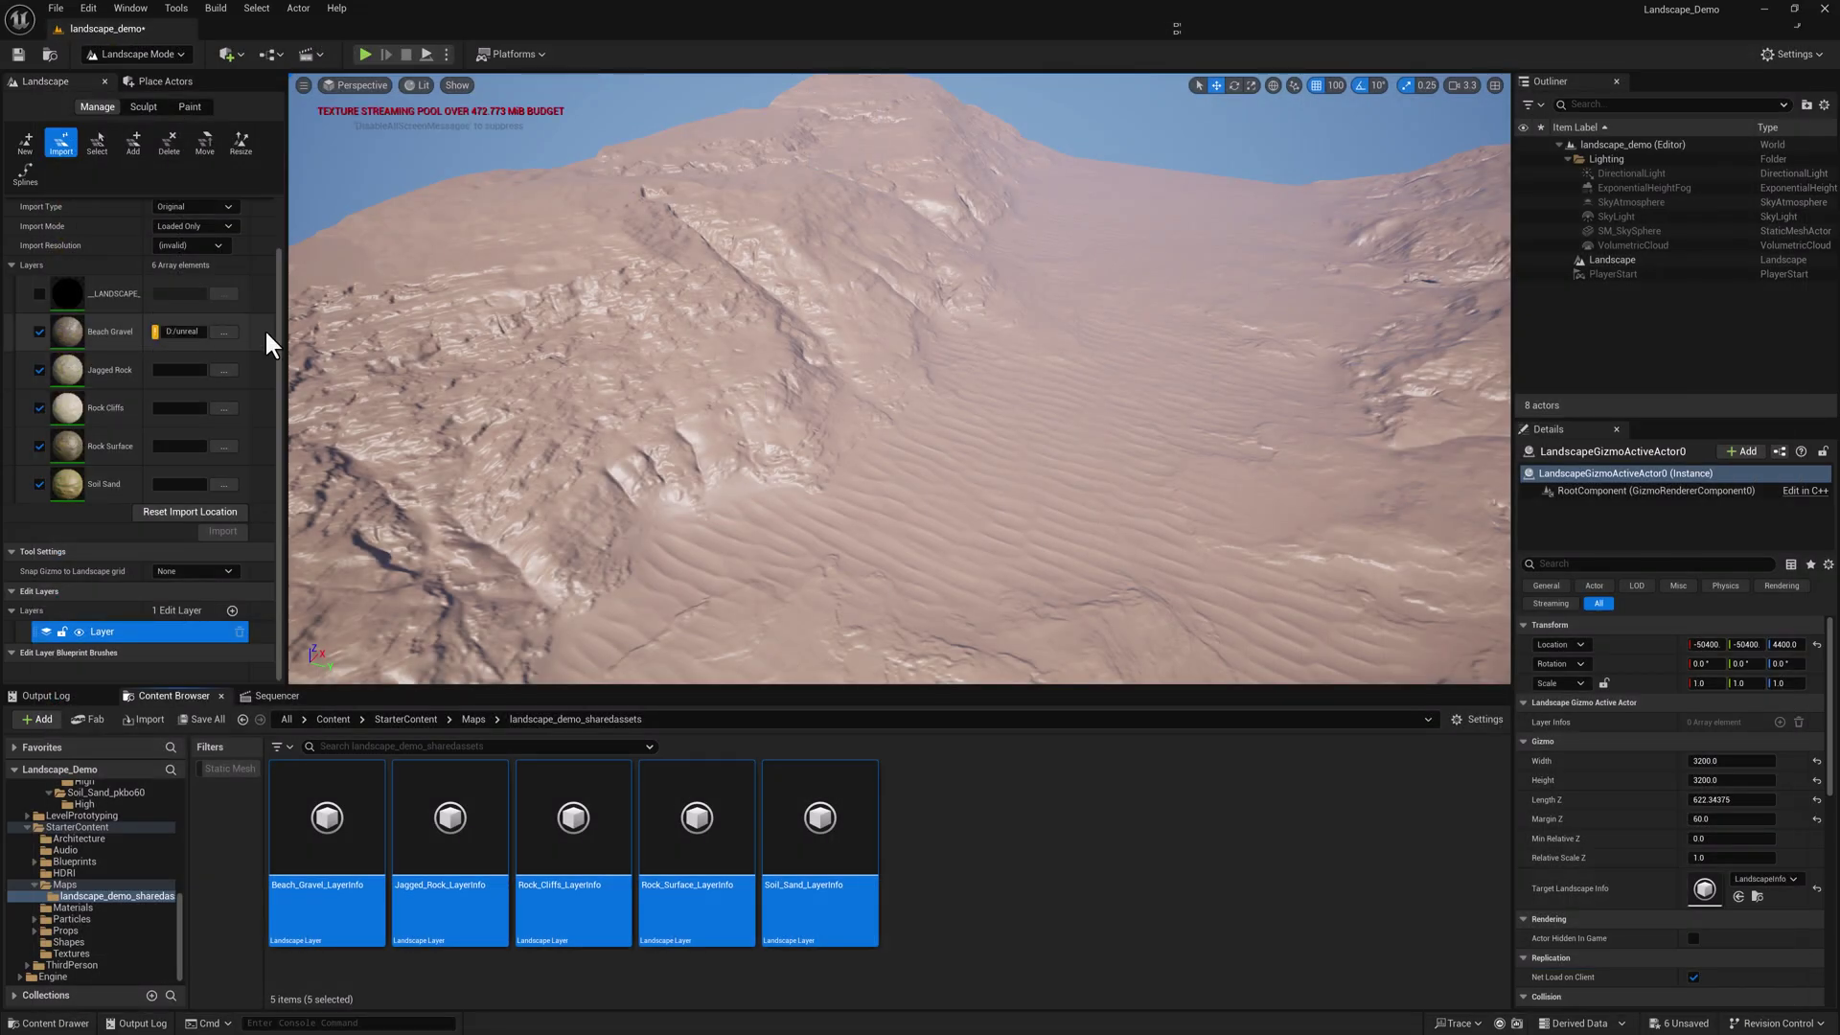
{"action": "left_click_drag", "start_coordinate": [288, 297], "coordinate": [482, 303]}
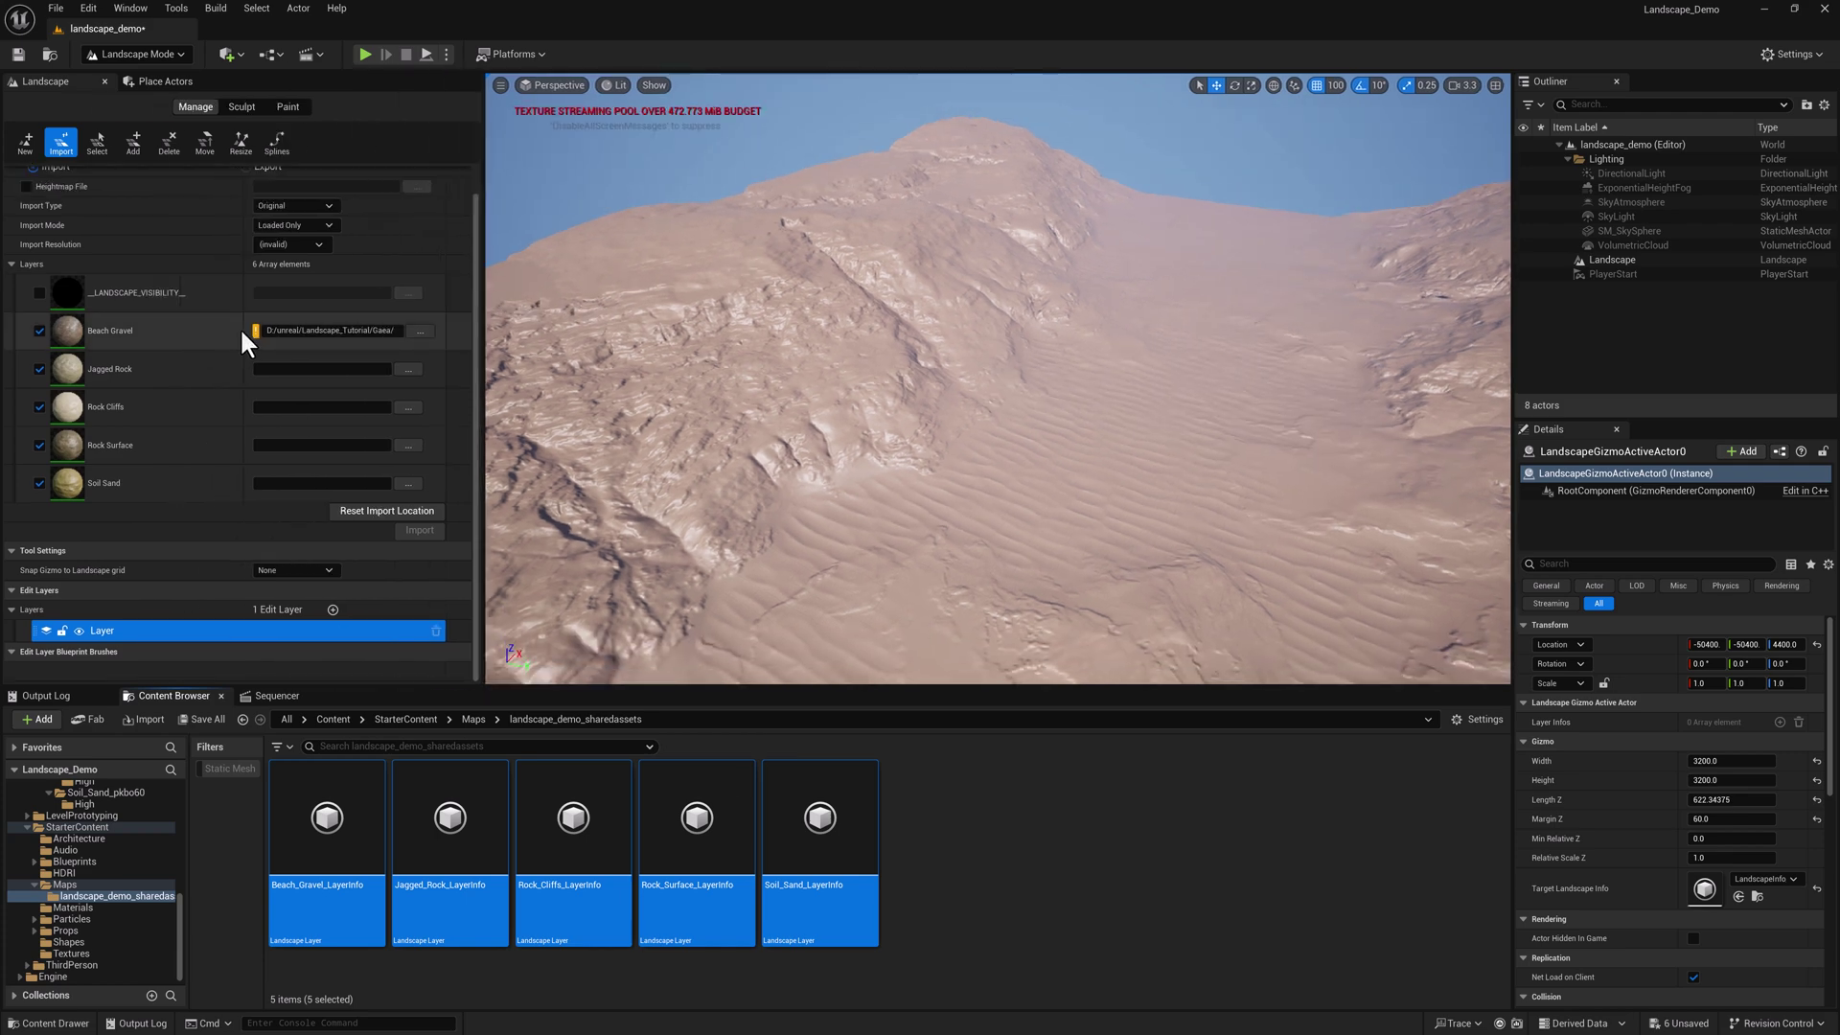
{"action": "left_click_drag", "start_coordinate": [242, 329], "coordinate": [143, 335]}
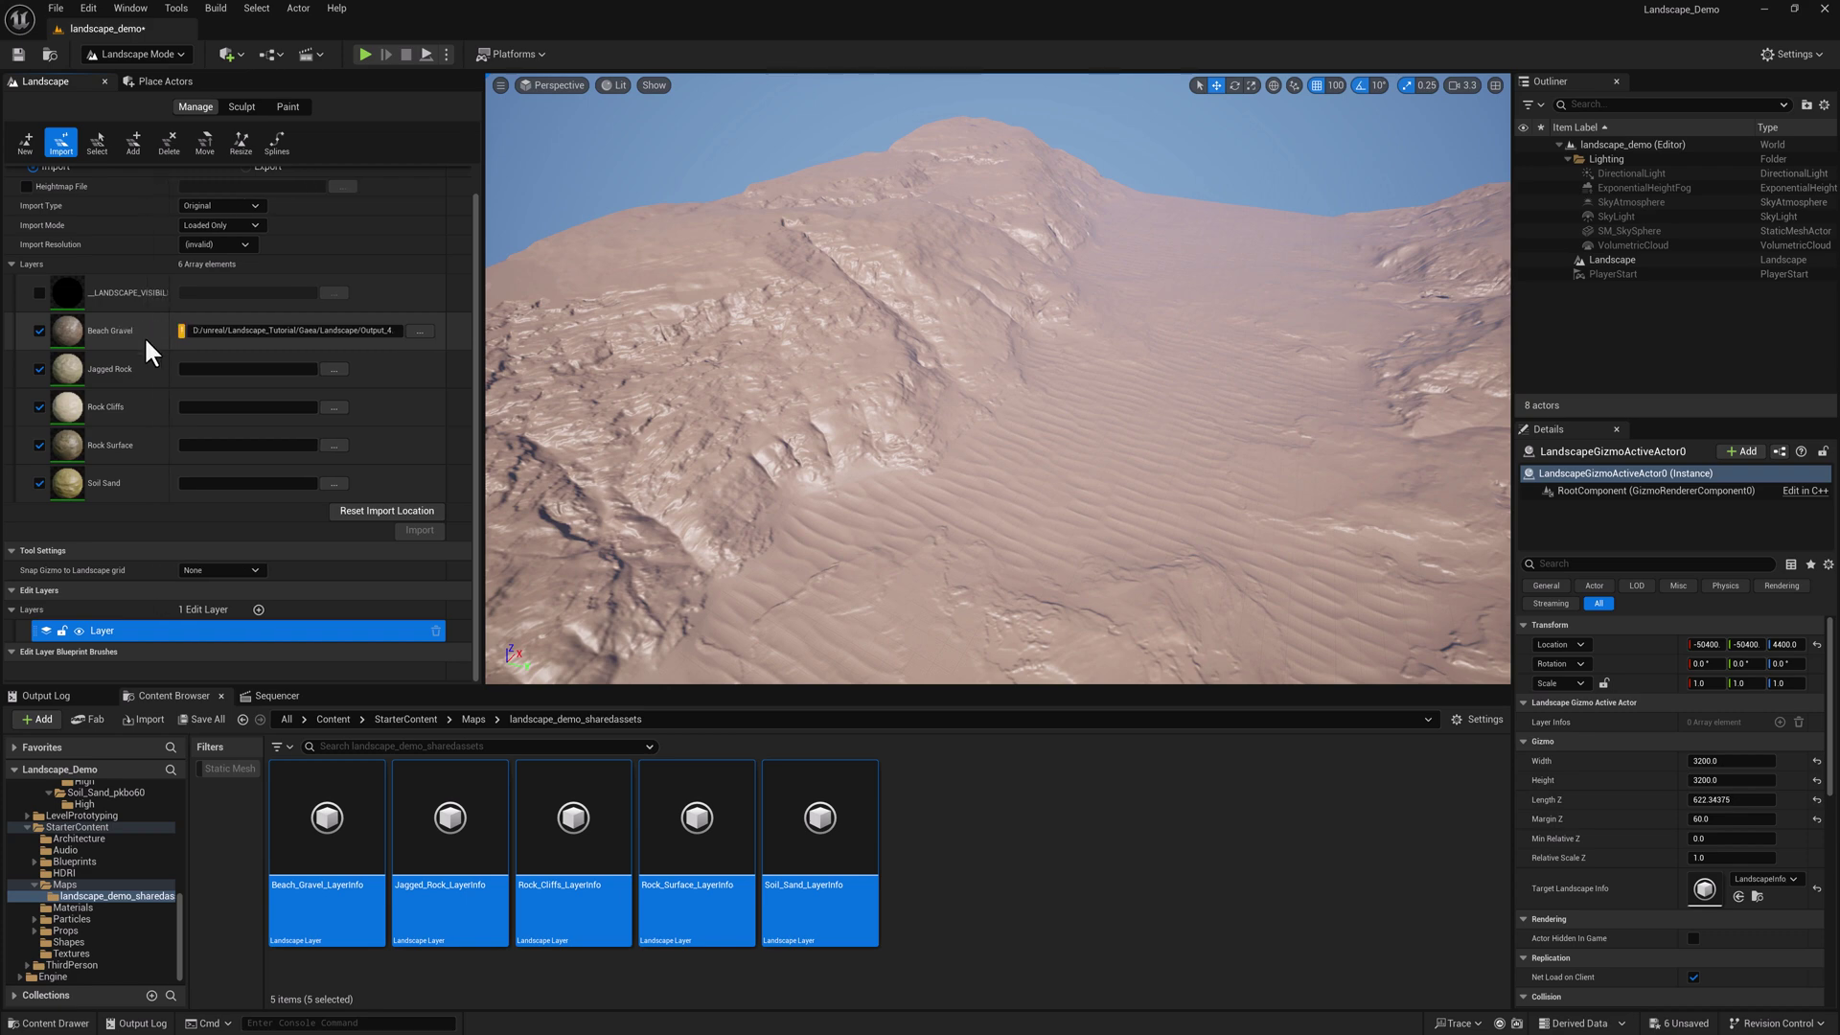
Step: Assign Output.PNG as the Jagged Rock import file and Output_1.PNG as the Rock Cliffs import file
{"action": "left_click", "coordinate": [335, 368]}
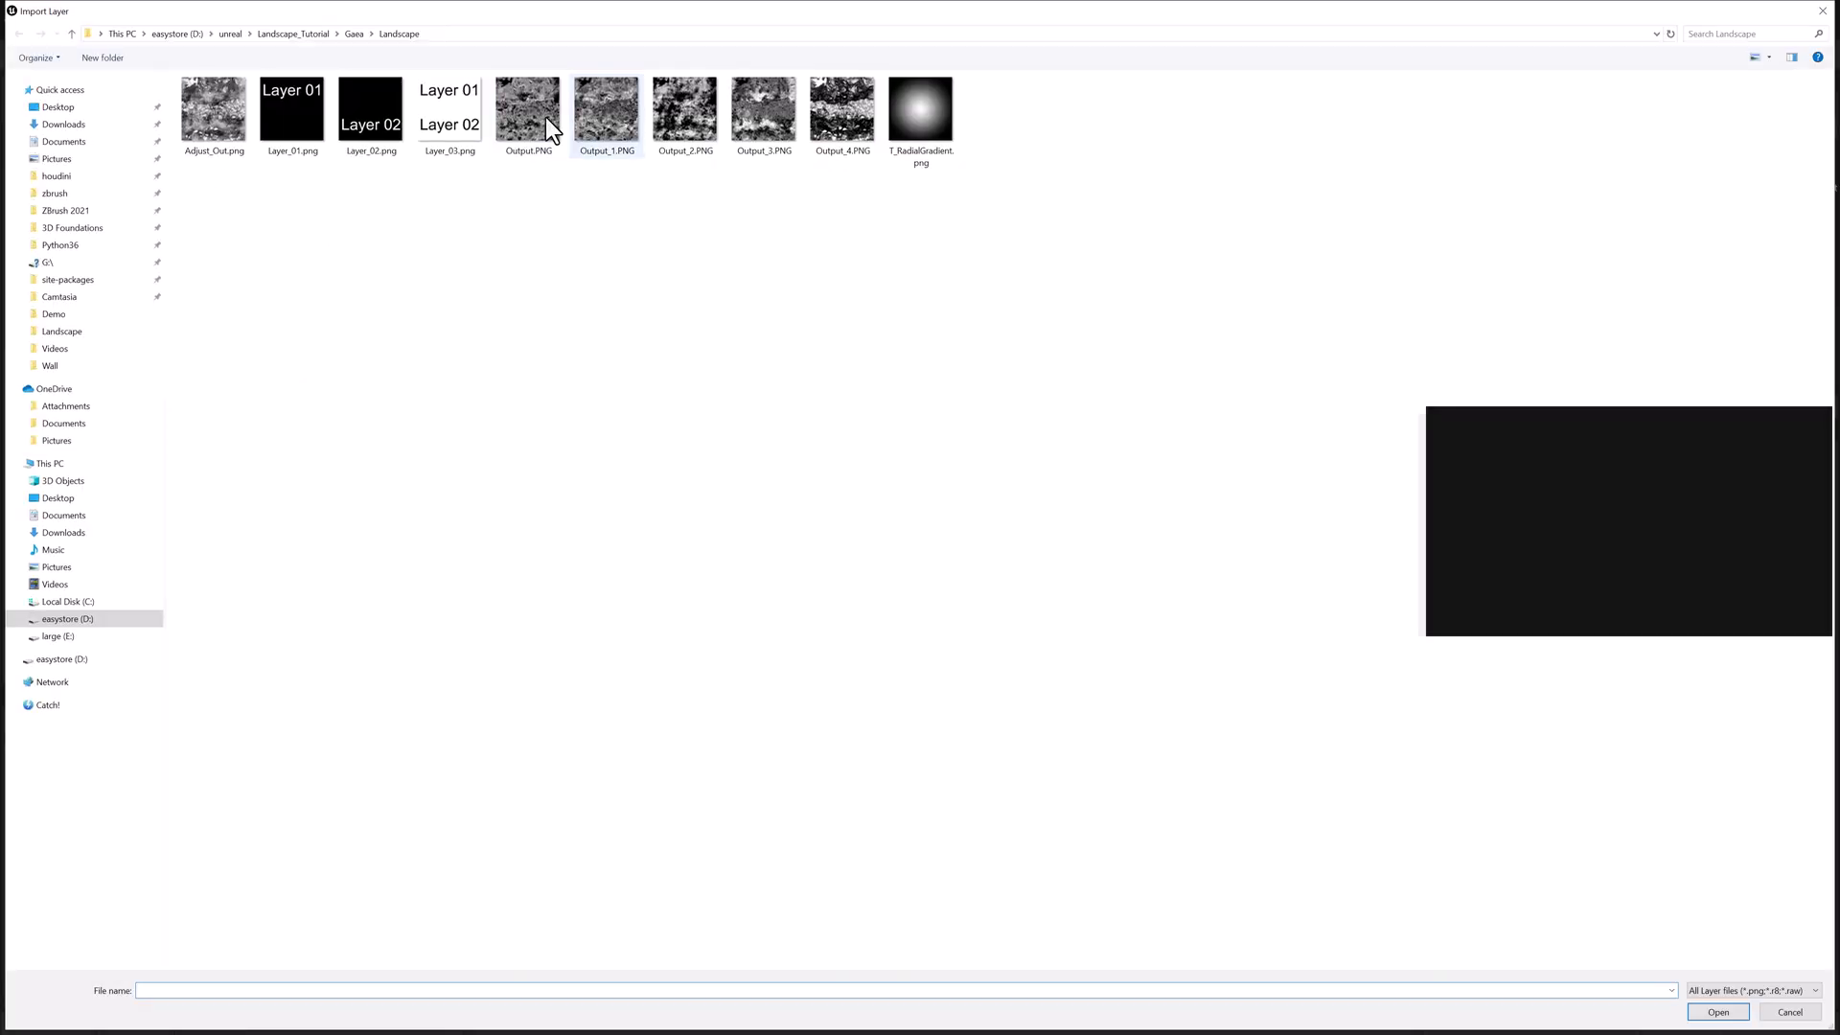
{"action": "double_click", "coordinate": [532, 113]}
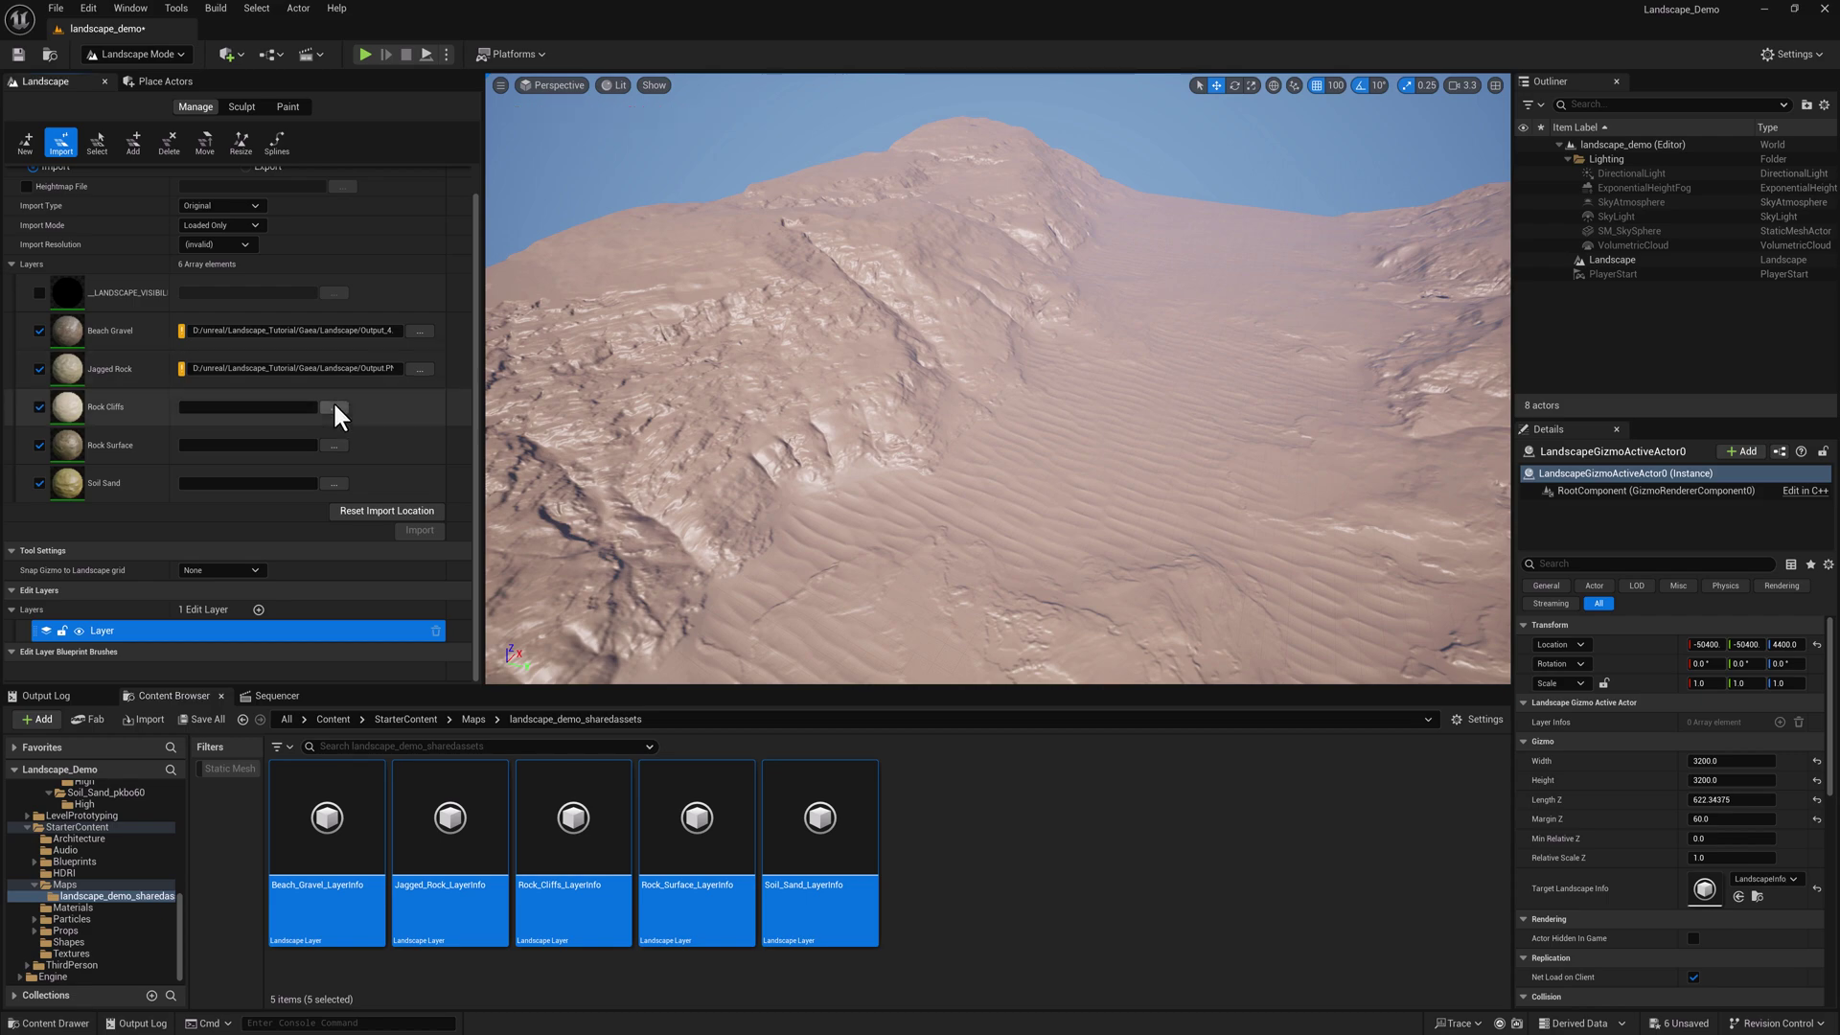
{"action": "left_click", "coordinate": [332, 403]}
{"action": "double_click", "coordinate": [617, 124]}
Step: Assign Output_2.PNG to Rock Surface and Output_3.PNG to Soil Sand, and import the layer masks into the landscape
{"action": "left_click", "coordinate": [336, 444]}
{"action": "left_click", "coordinate": [690, 109]}
{"action": "double_click", "coordinate": [690, 109]}
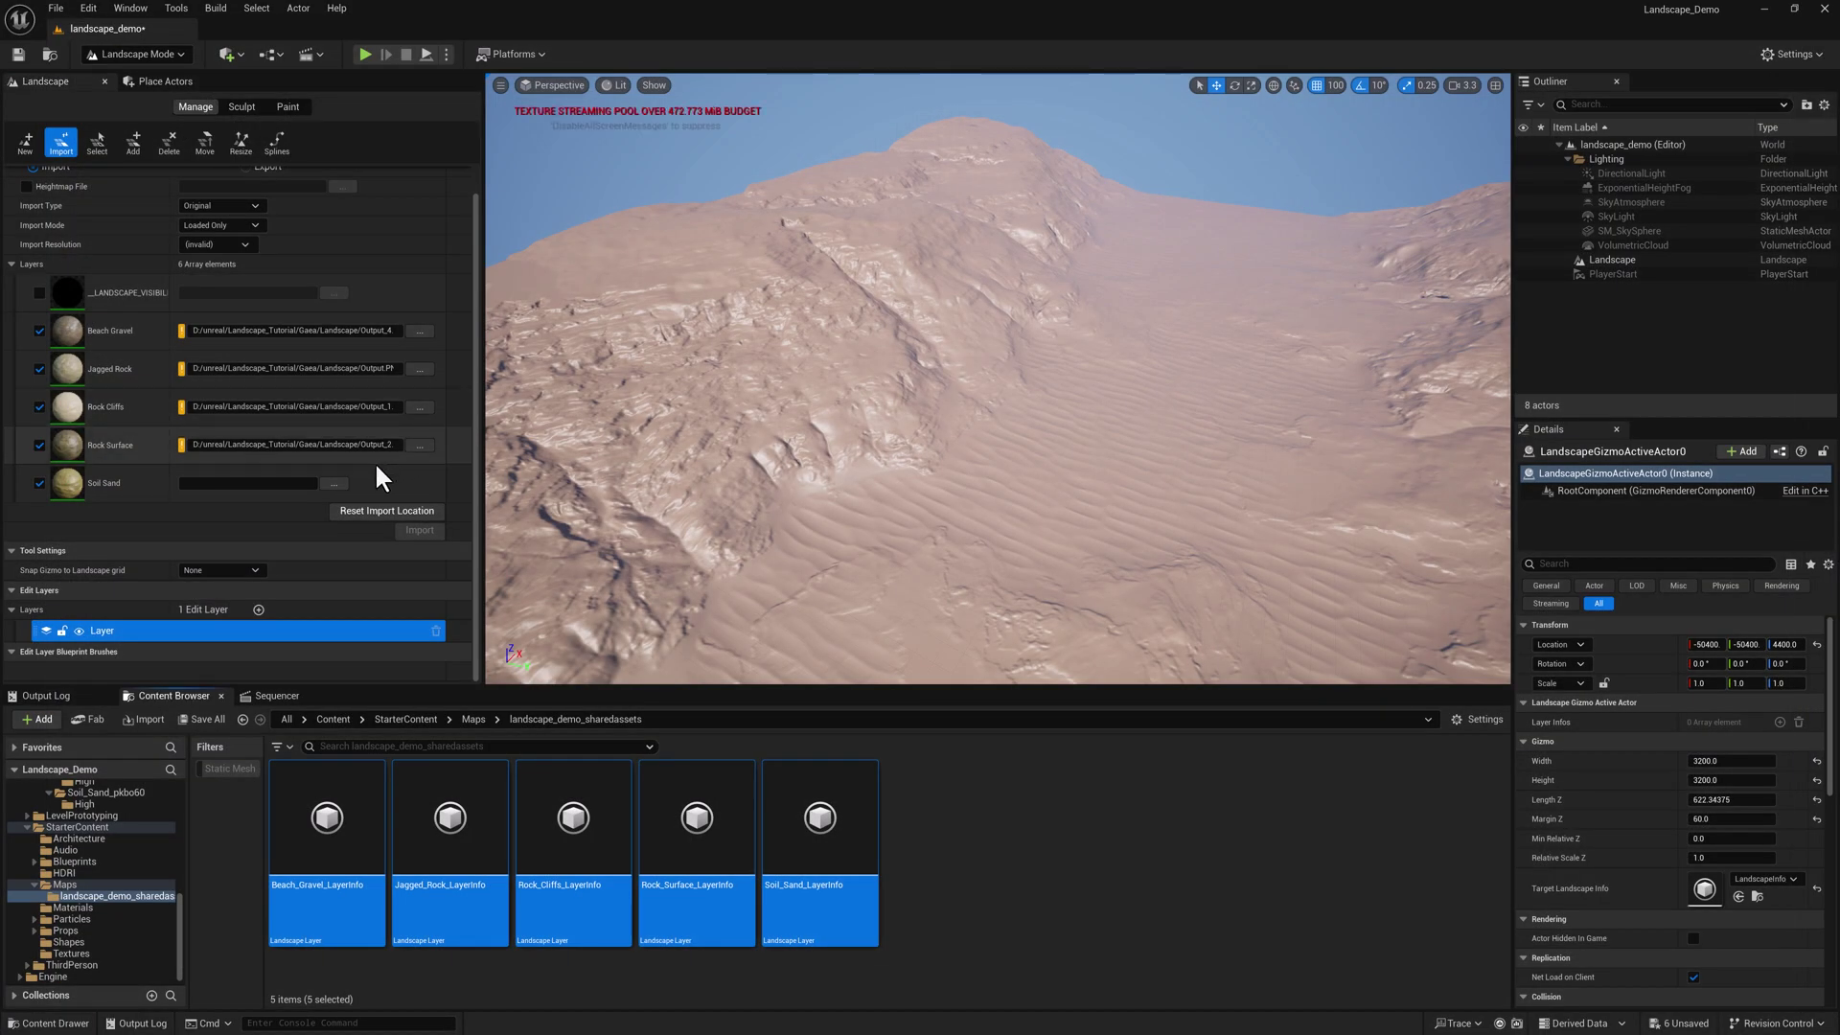
{"action": "left_click", "coordinate": [336, 482]}
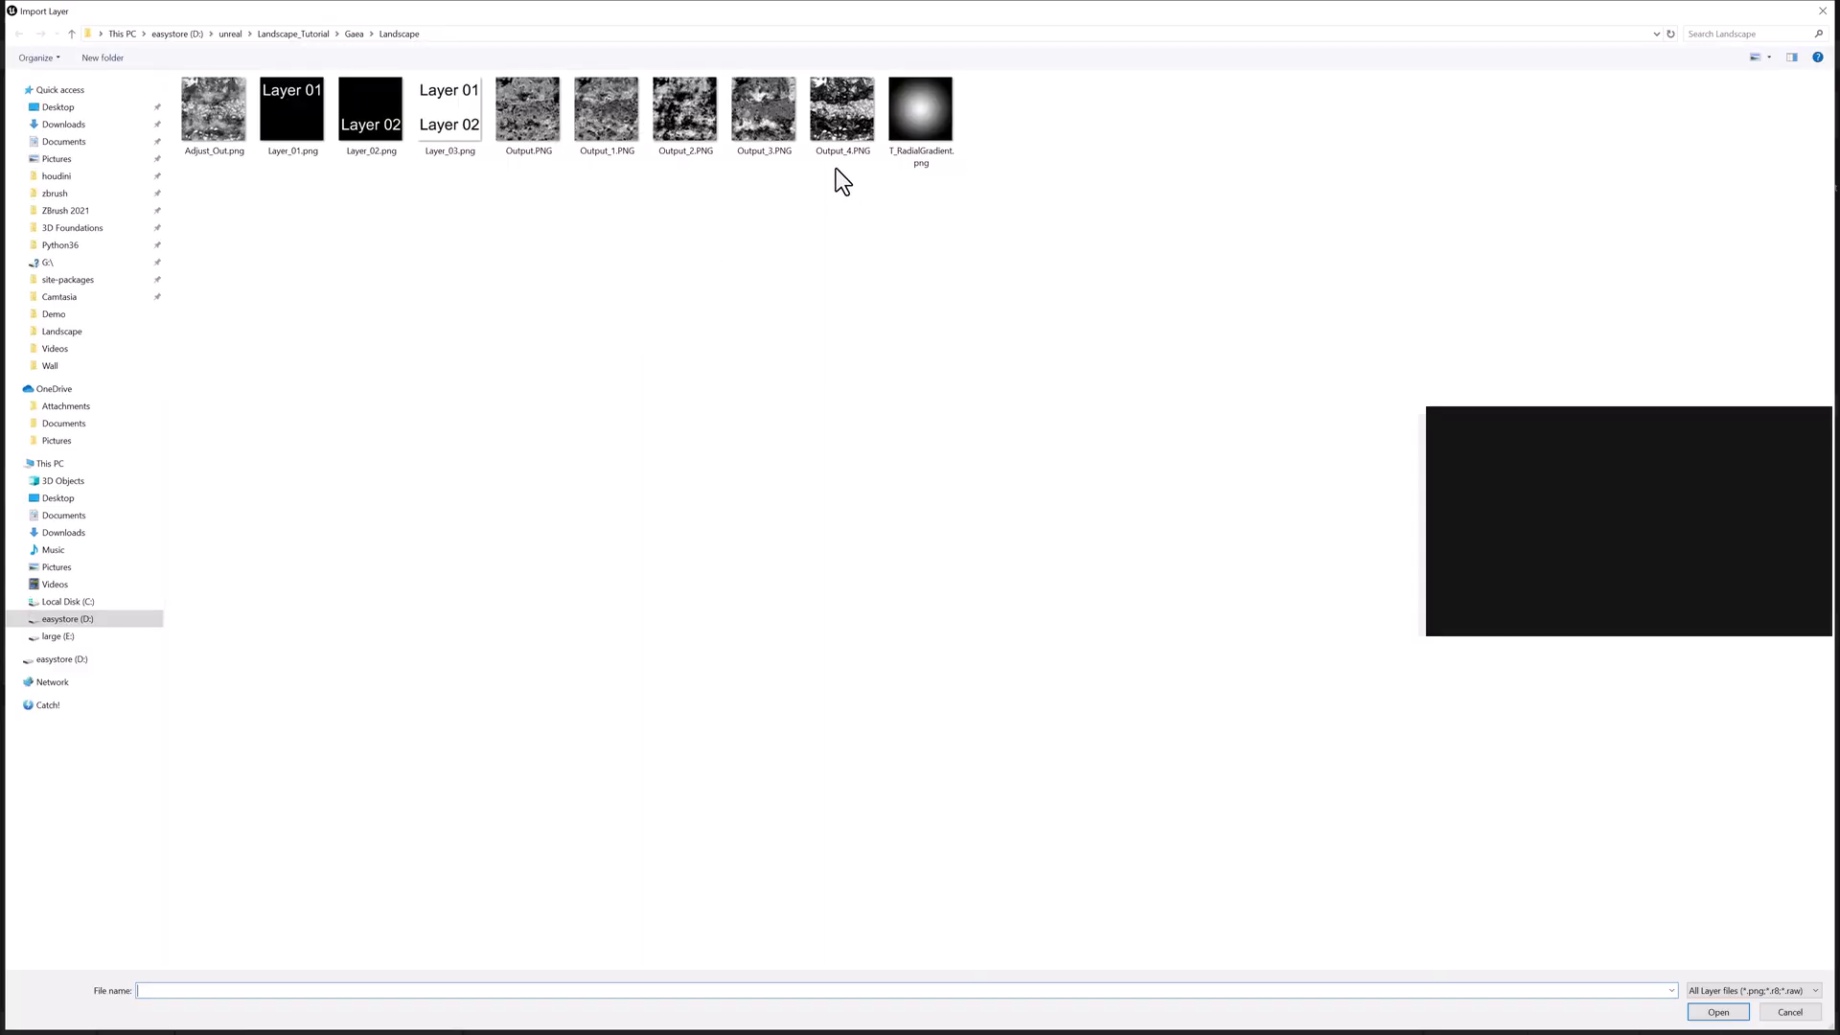
{"action": "double_click", "coordinate": [763, 121]}
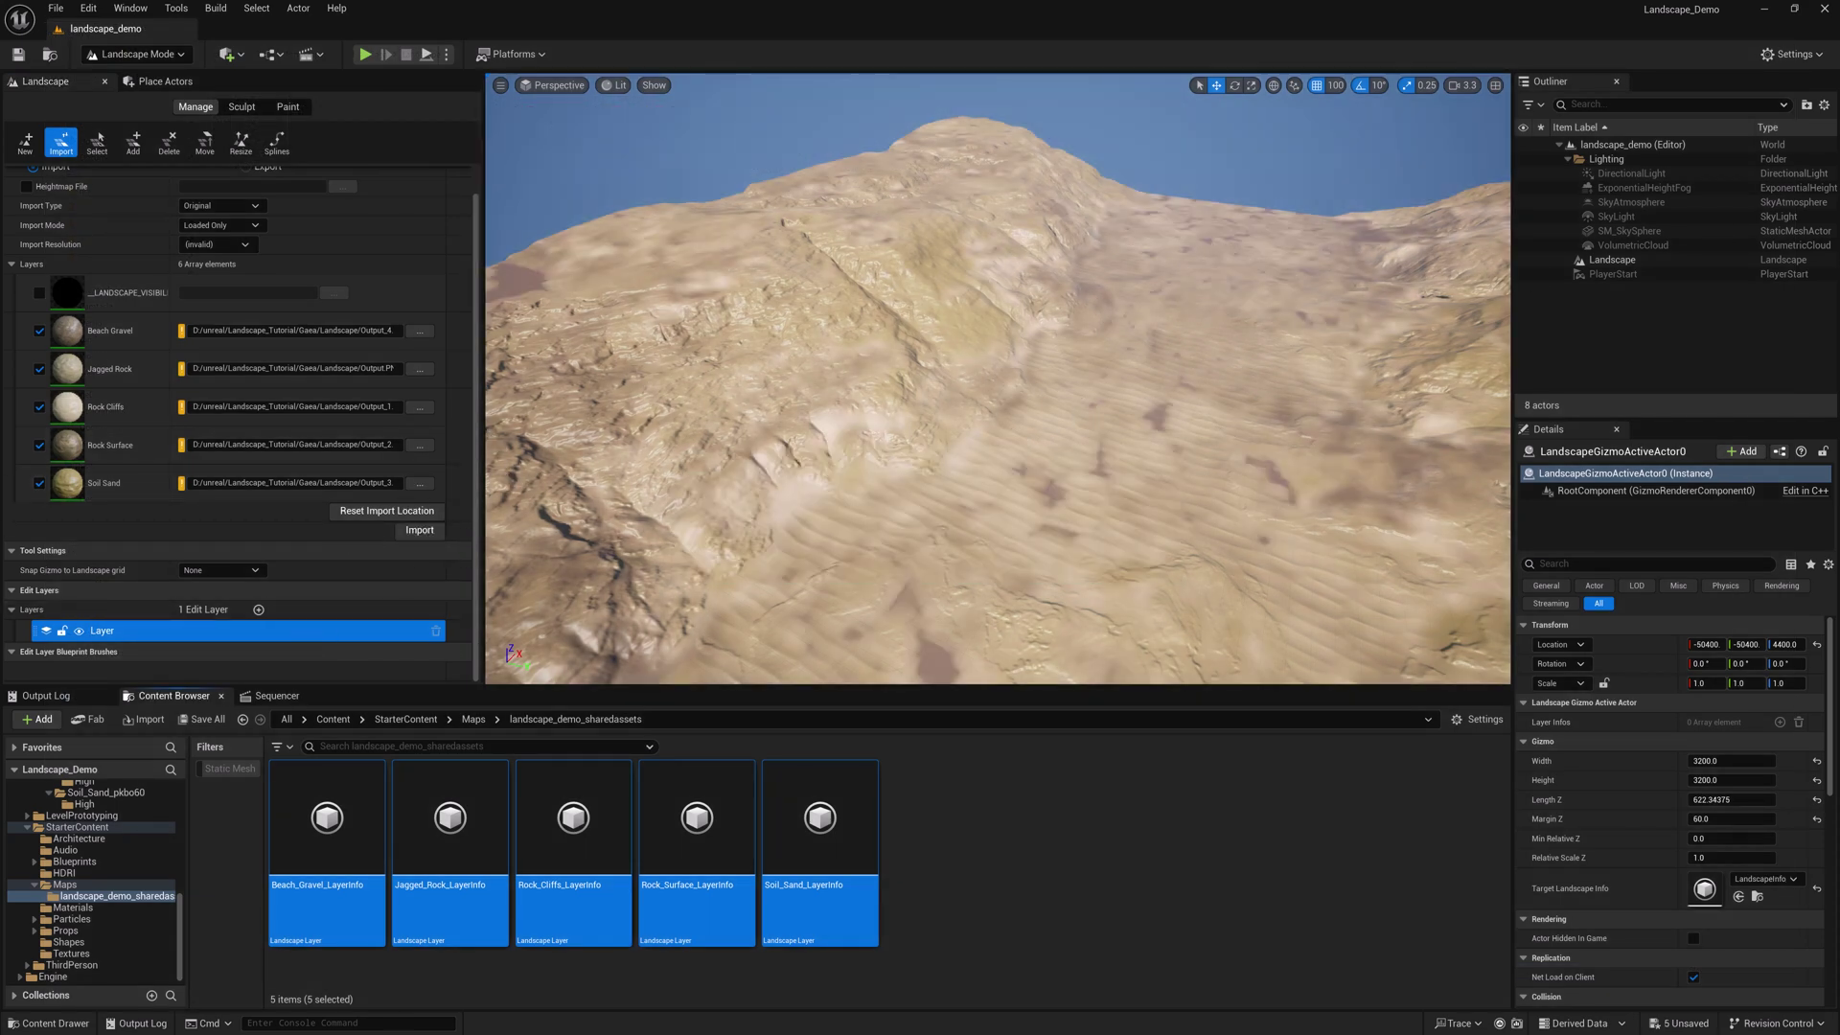
Step: Examine the blending and detail of the imported material layers across the landscape from close range
{"action": "right_click_drag", "start_coordinate": [997, 379], "coordinate": [1356, 464]}
{"action": "right_click_drag", "start_coordinate": [997, 470], "coordinate": [997, 489]}
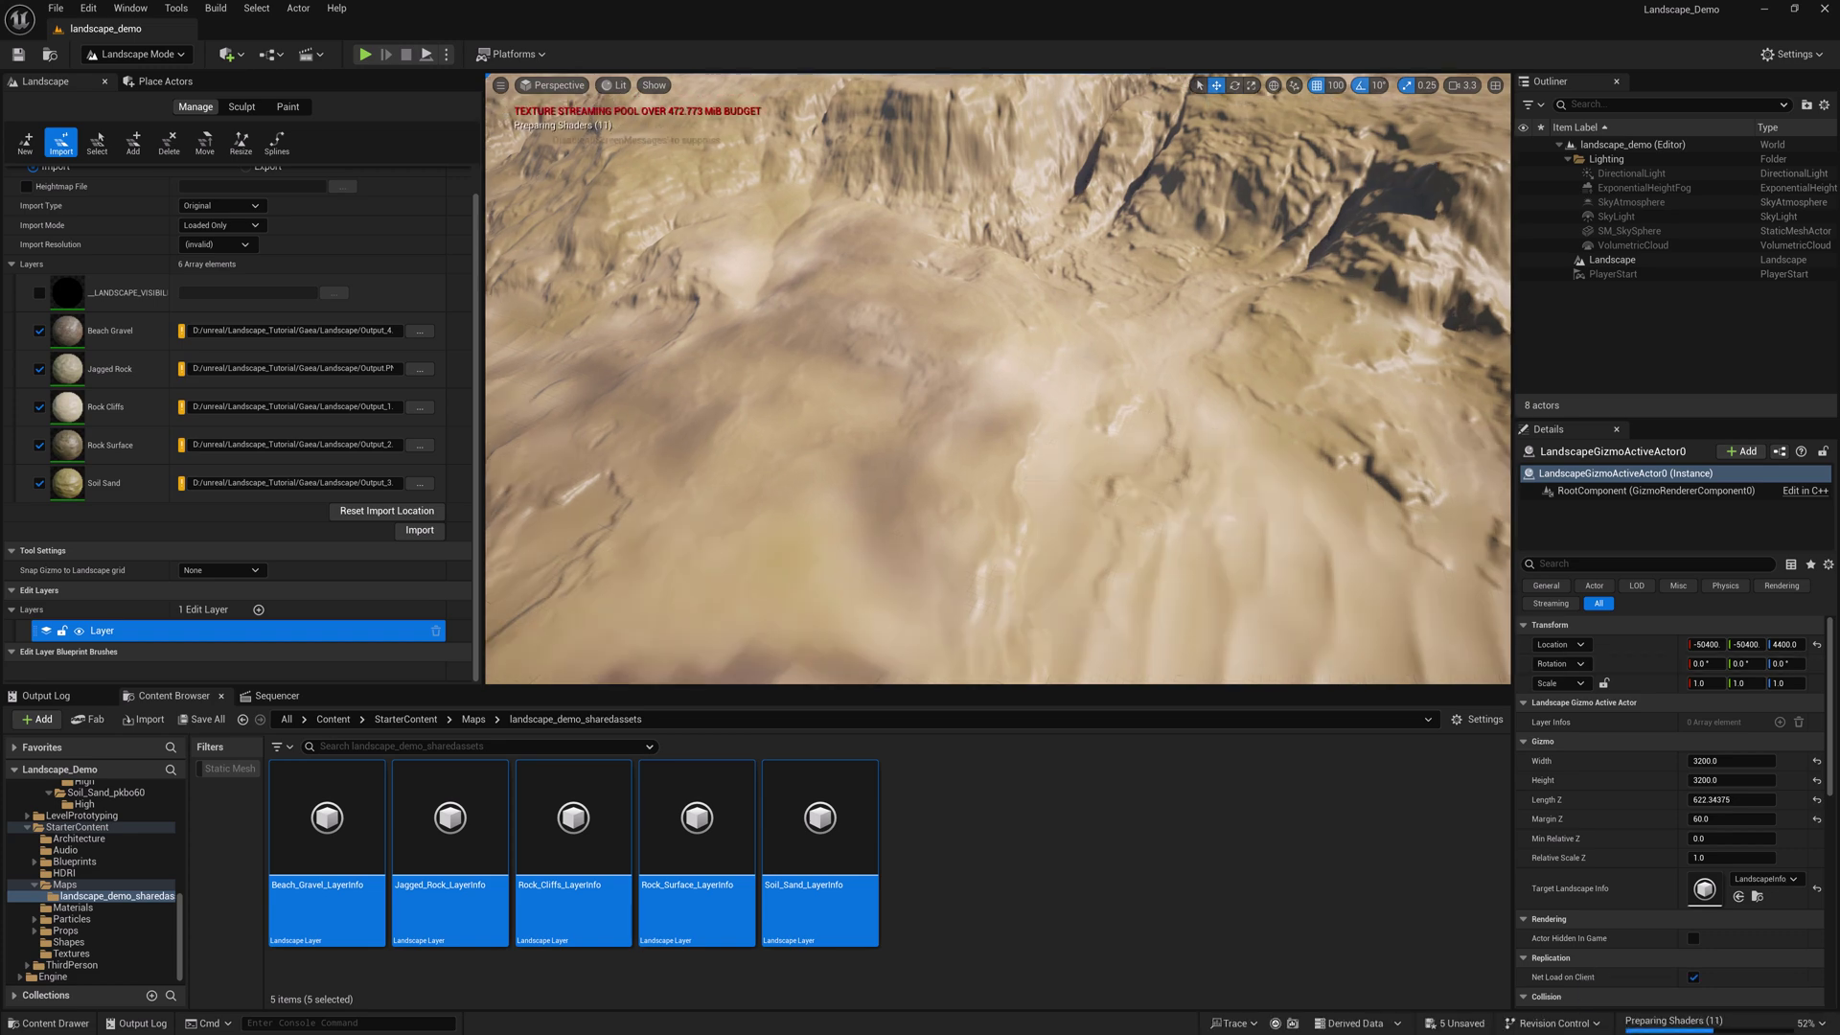
{"action": "right_click", "coordinate": [1623, 986]}
{"action": "right_click_drag", "start_coordinate": [1281, 550], "coordinate": [1279, 512]}
{"action": "key", "text": "w"}
{"action": "right_click_drag", "start_coordinate": [1194, 473], "coordinate": [1174, 561]}
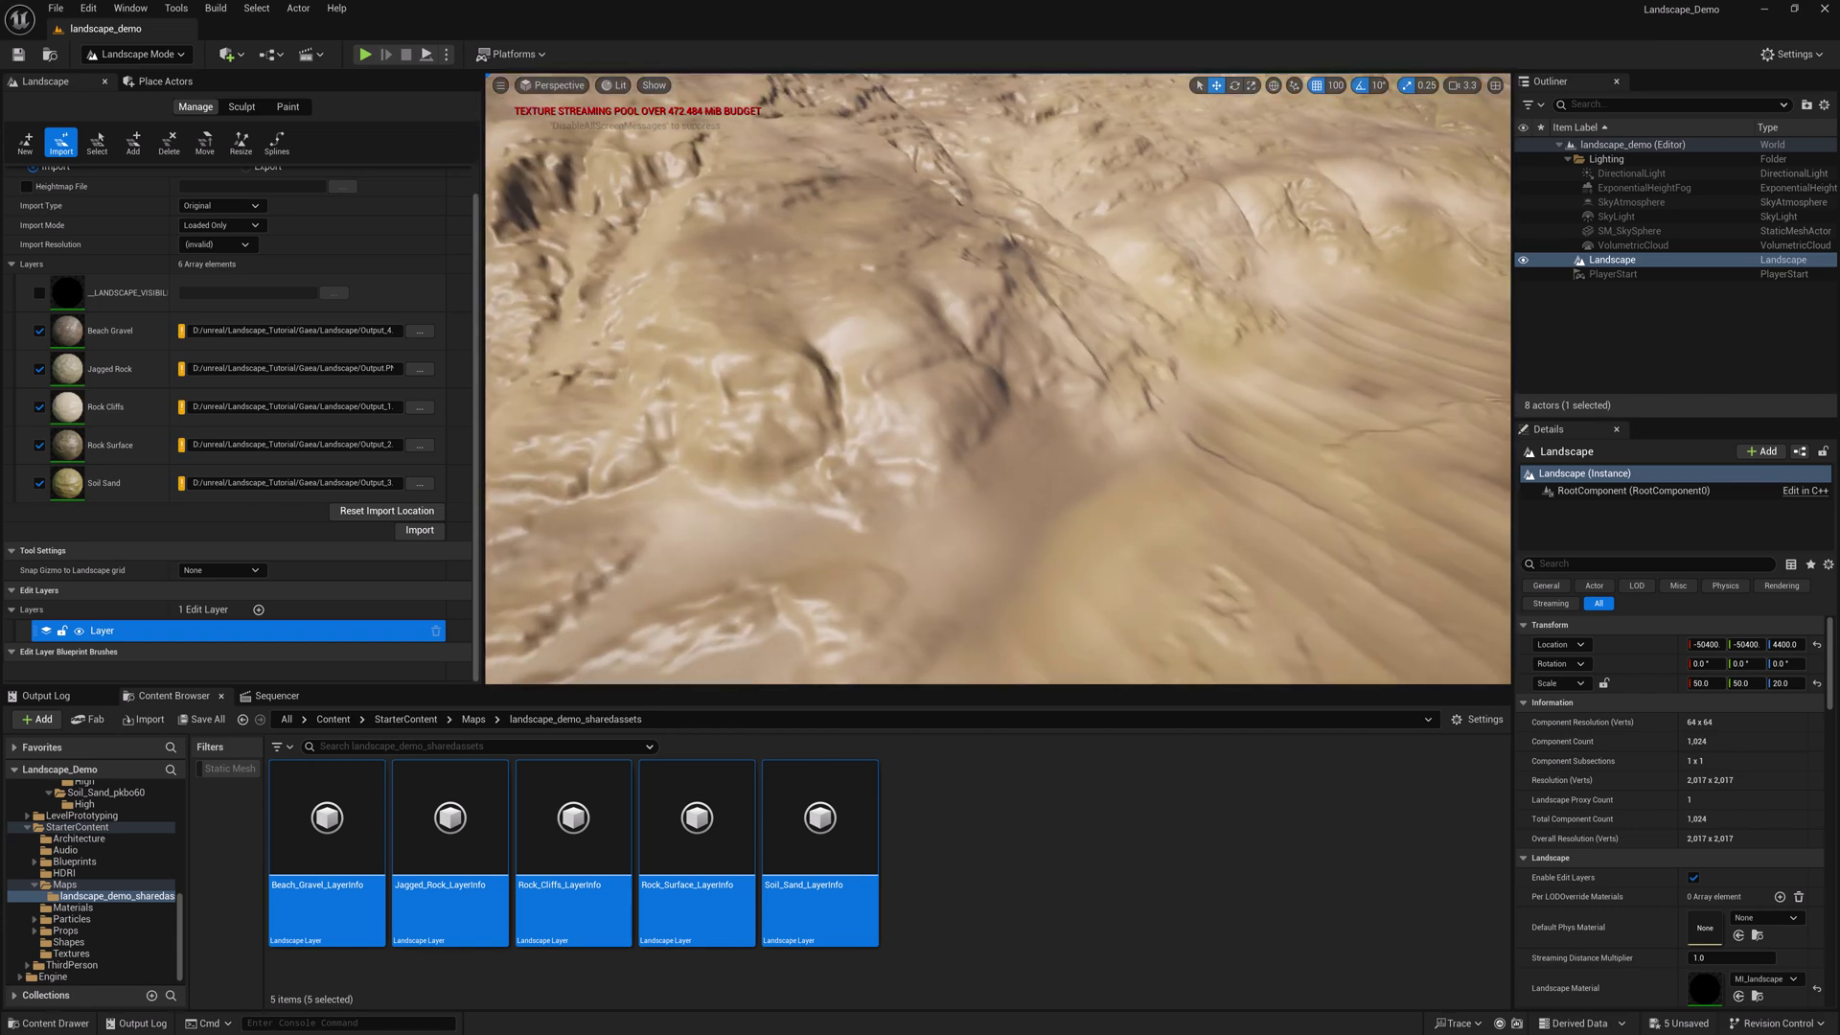
{"action": "mouse_move", "coordinate": [997, 379]}
{"action": "right_mouse_down"}
{"action": "mouse_move", "coordinate": [1102, 407]}
{"action": "mouse_move", "coordinate": [977, 388]}
{"action": "mouse_move", "coordinate": [1015, 384]}
{"action": "right_mouse_up"}
{"action": "key", "text": "w"}
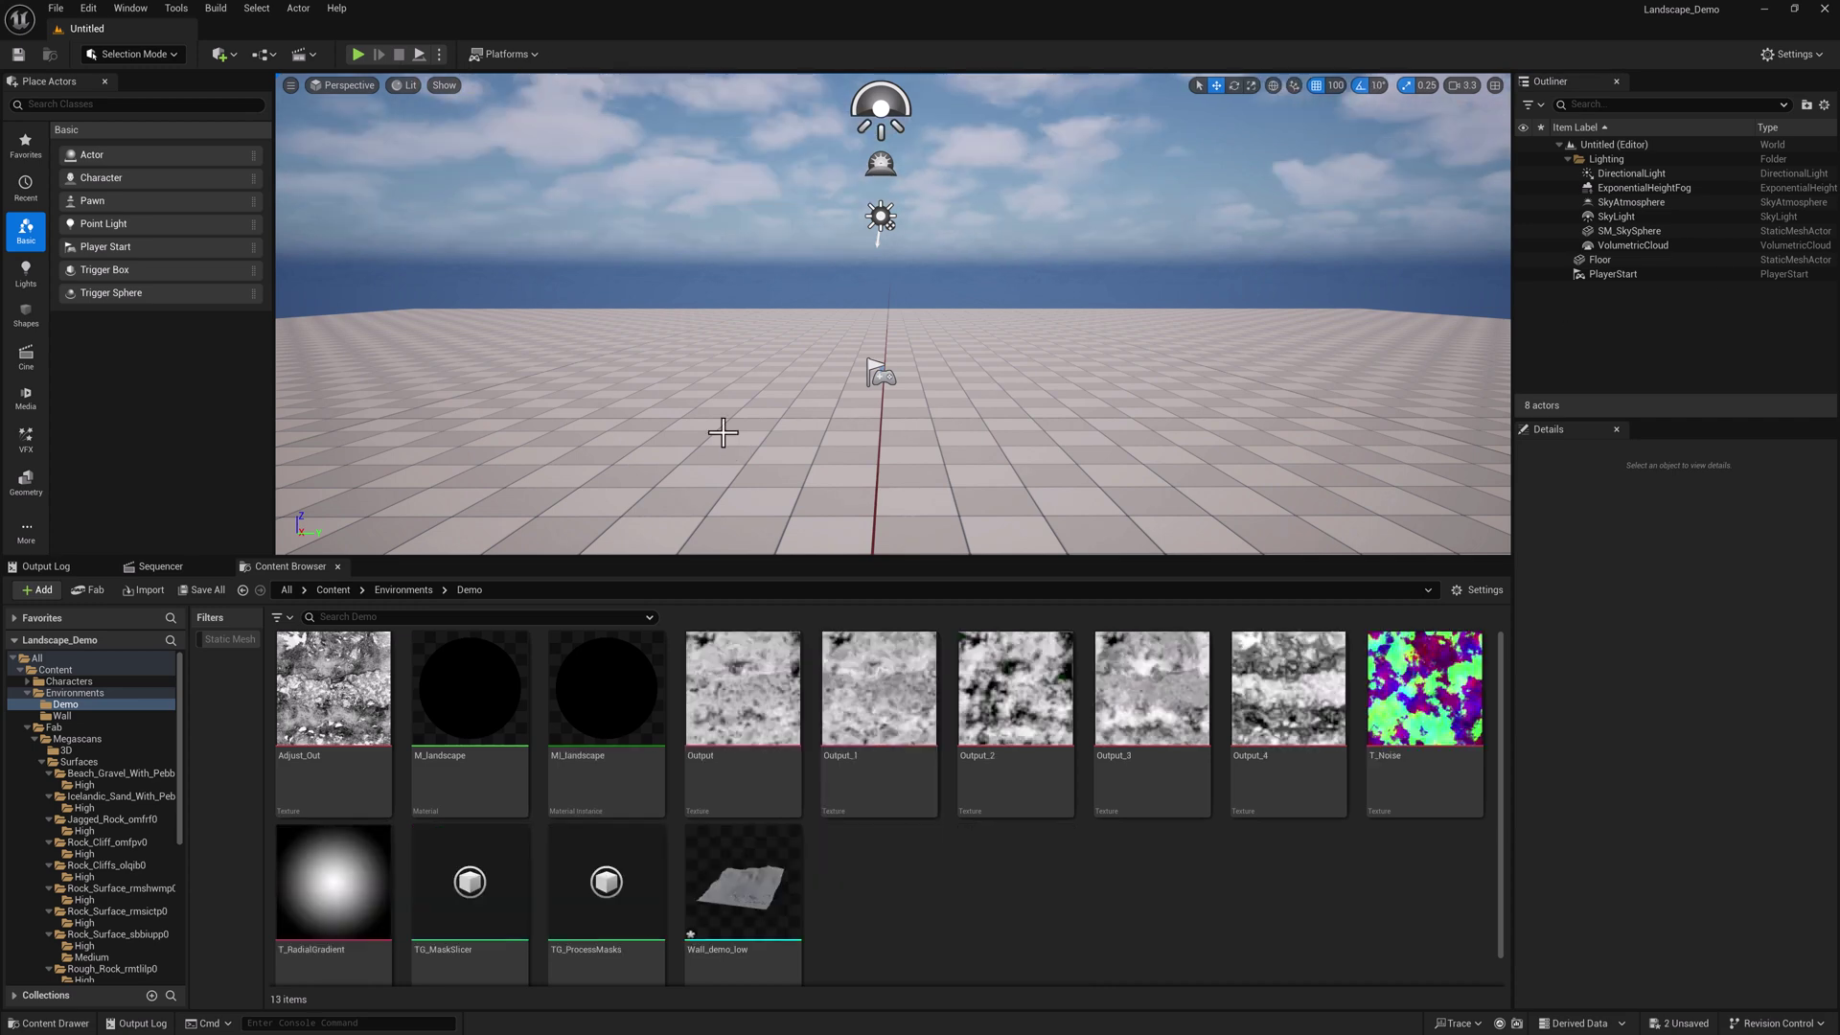
Step: Replace the new level's floor with a new landscape using the default settings, and select the landscape
{"action": "left_click", "coordinate": [1054, 431]}
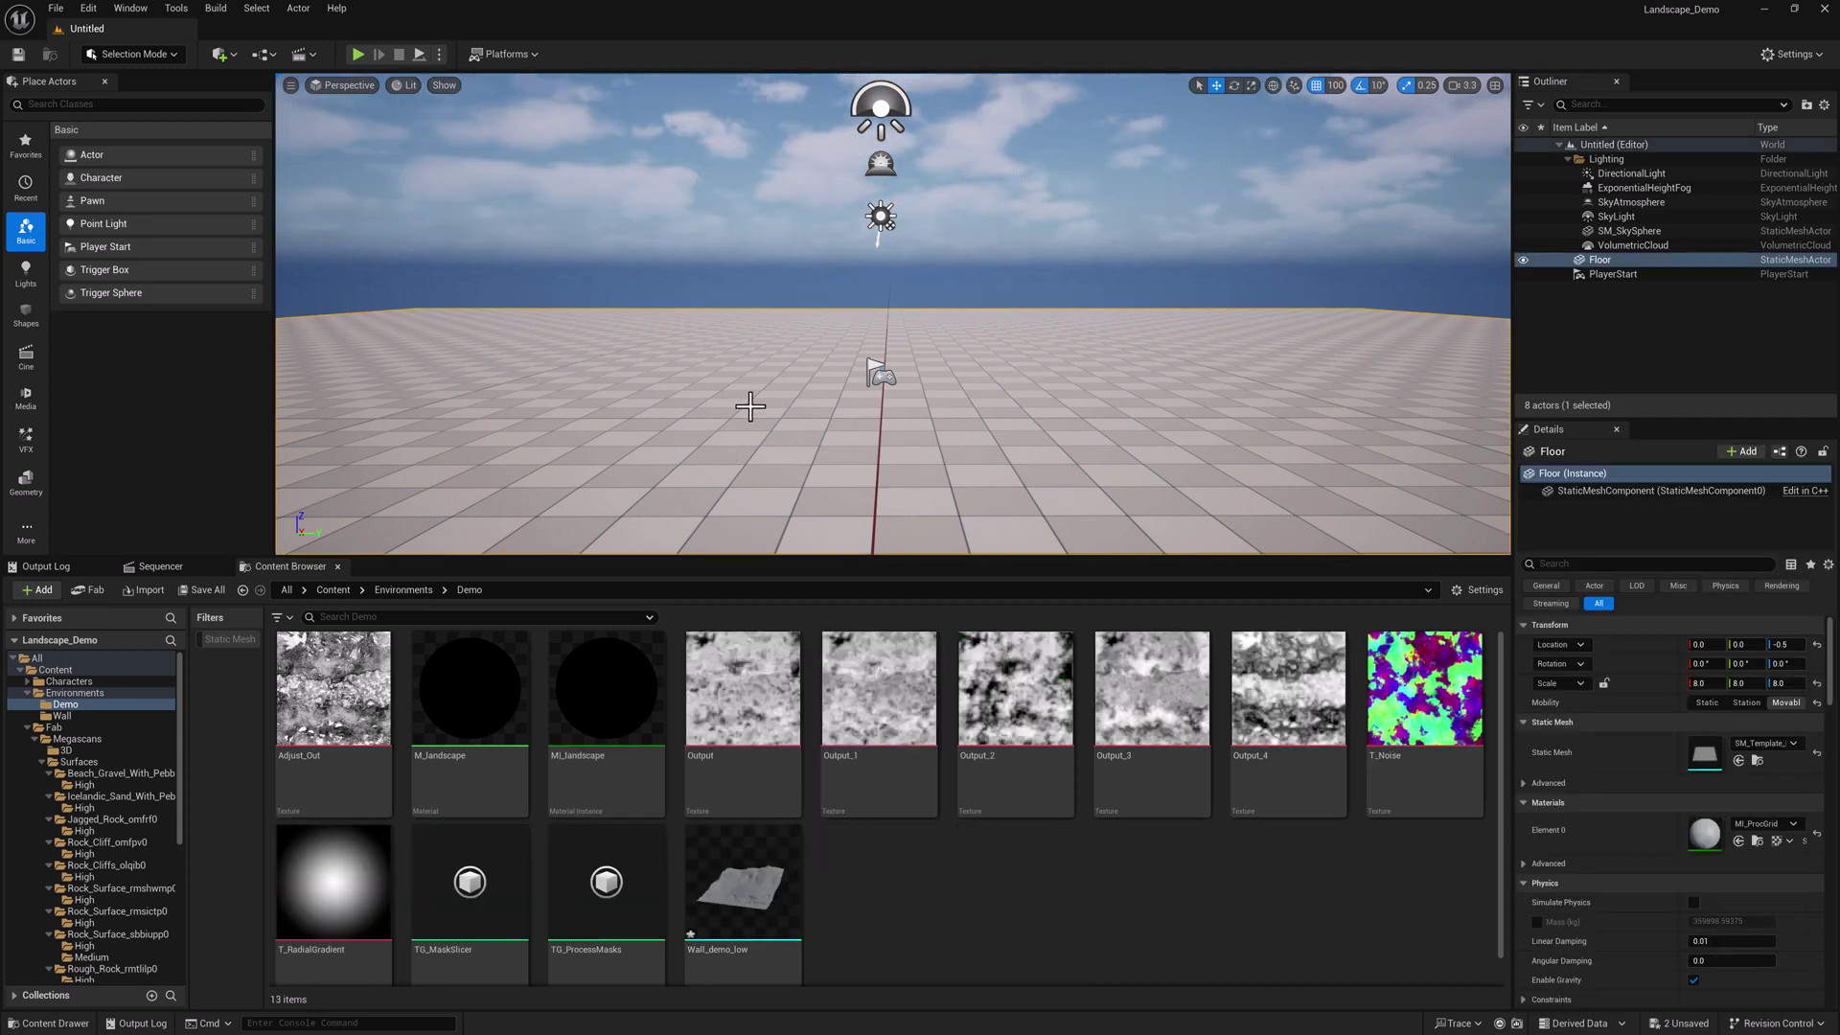
{"action": "key", "text": "Delete"}
{"action": "left_click", "coordinate": [168, 52]}
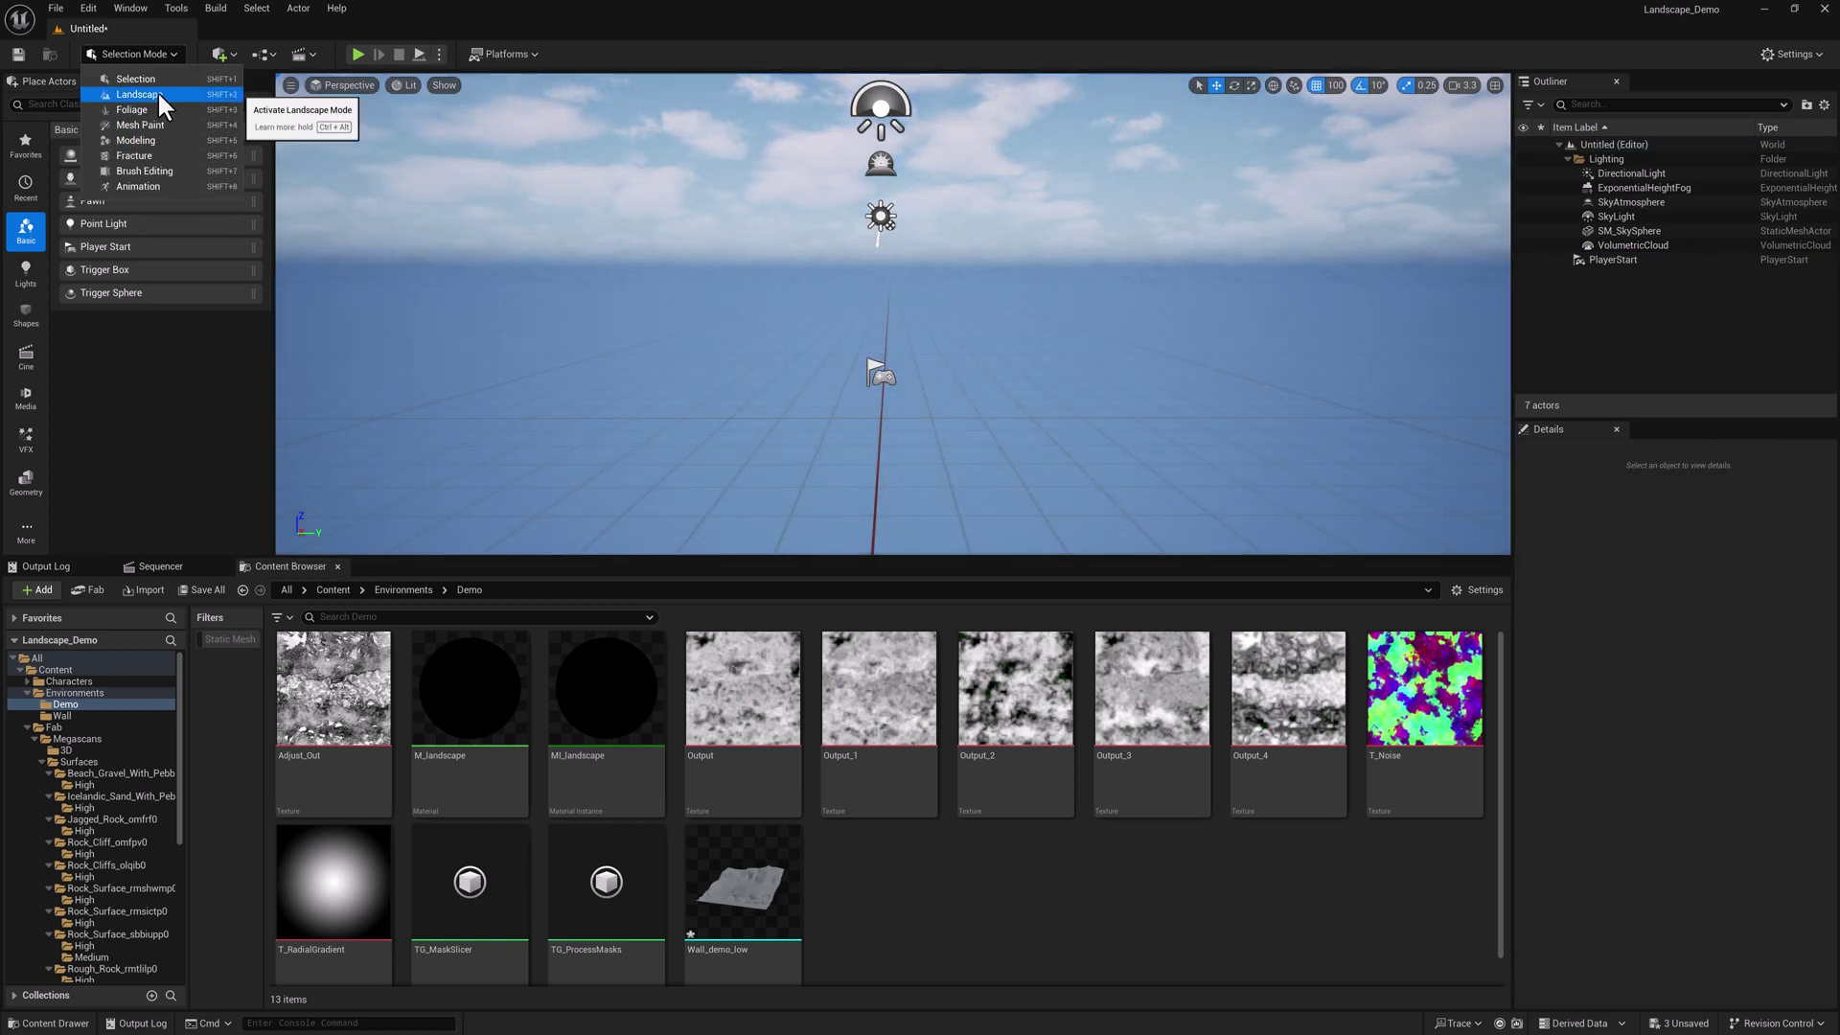
{"action": "left_click", "coordinate": [169, 94]}
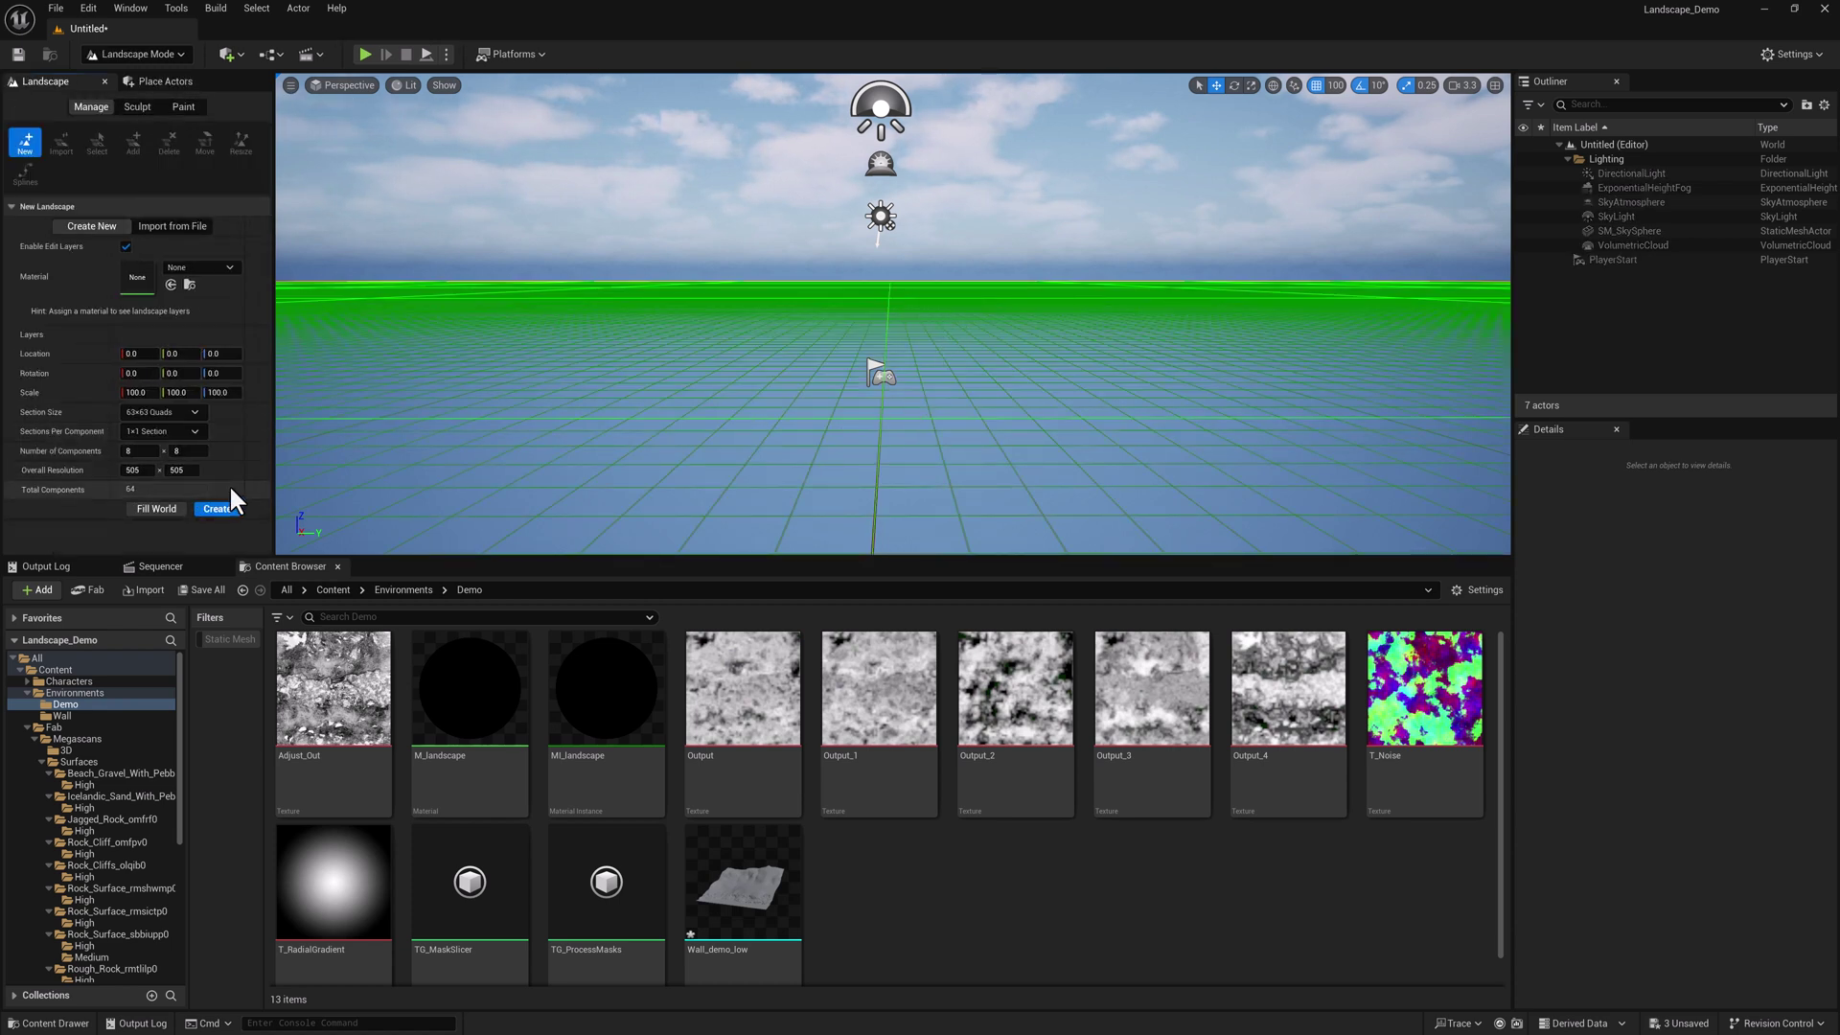
{"action": "left_click", "coordinate": [218, 508]}
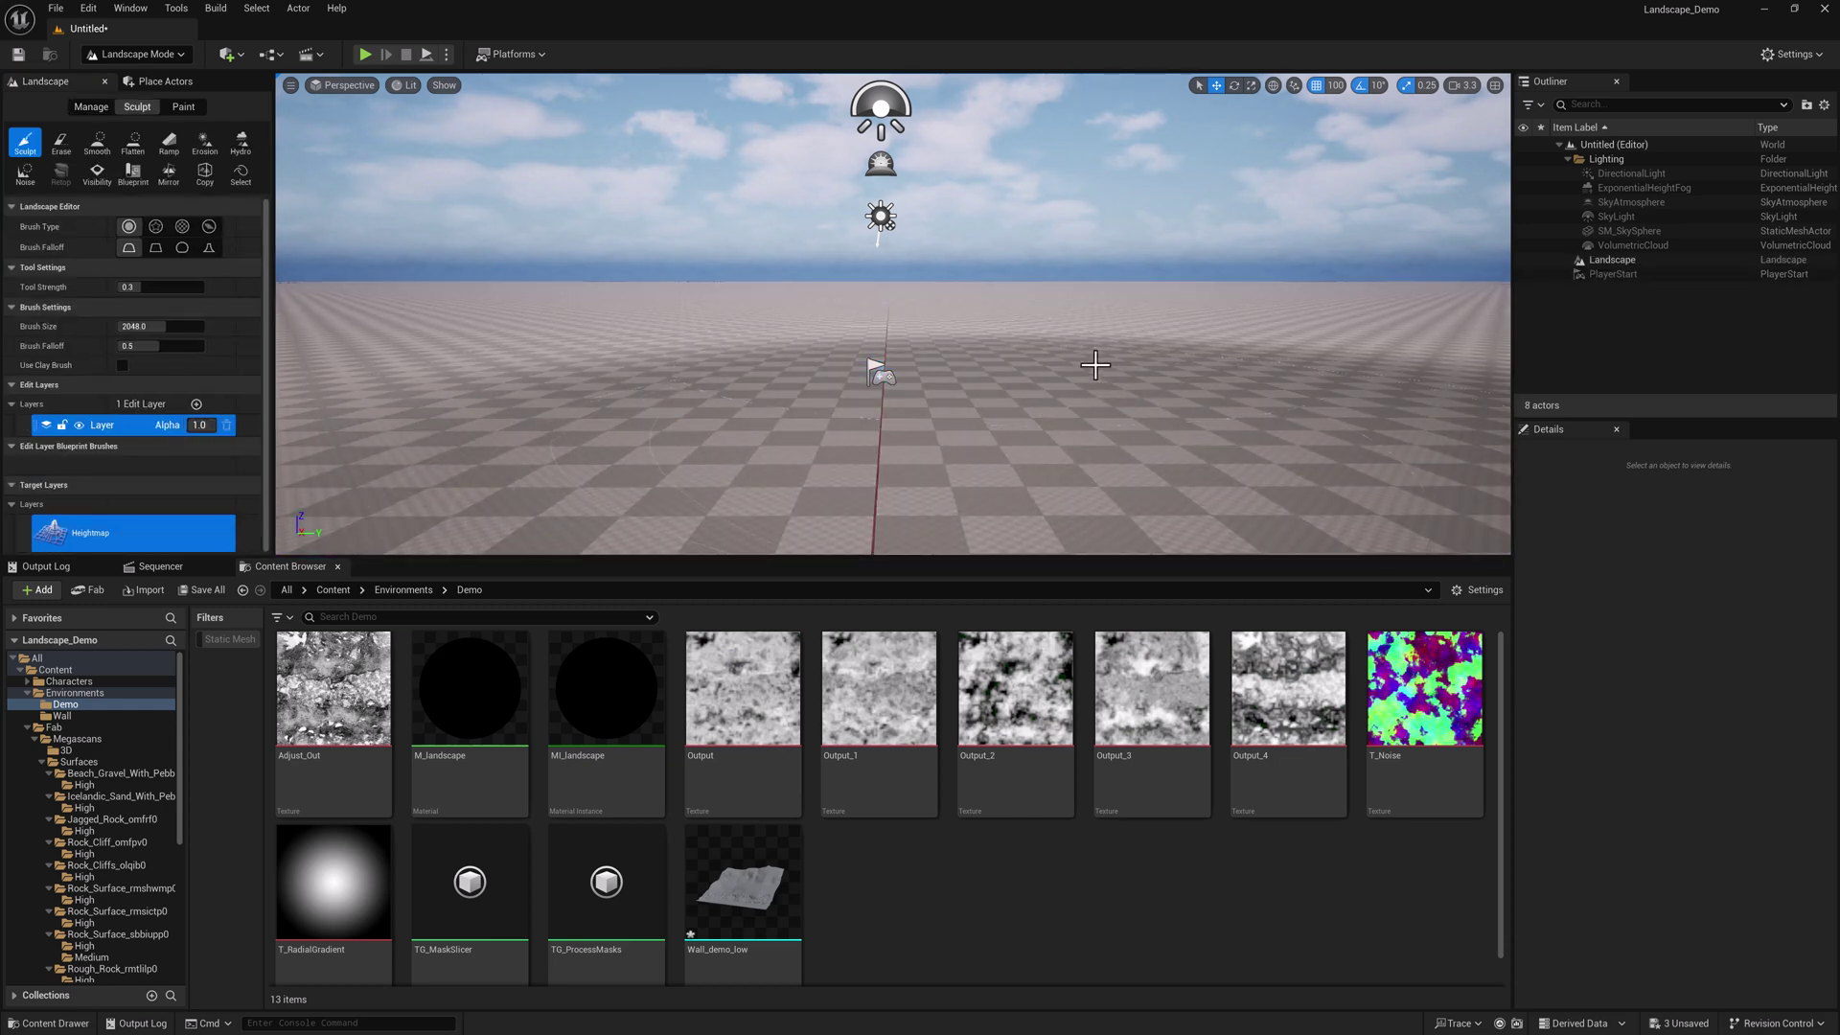
{"action": "right_click_drag", "start_coordinate": [1093, 365], "coordinate": [1092, 460]}
{"action": "scroll", "coordinate": [1183, 182], "scroll_direction": "down", "scroll_amount": 5}
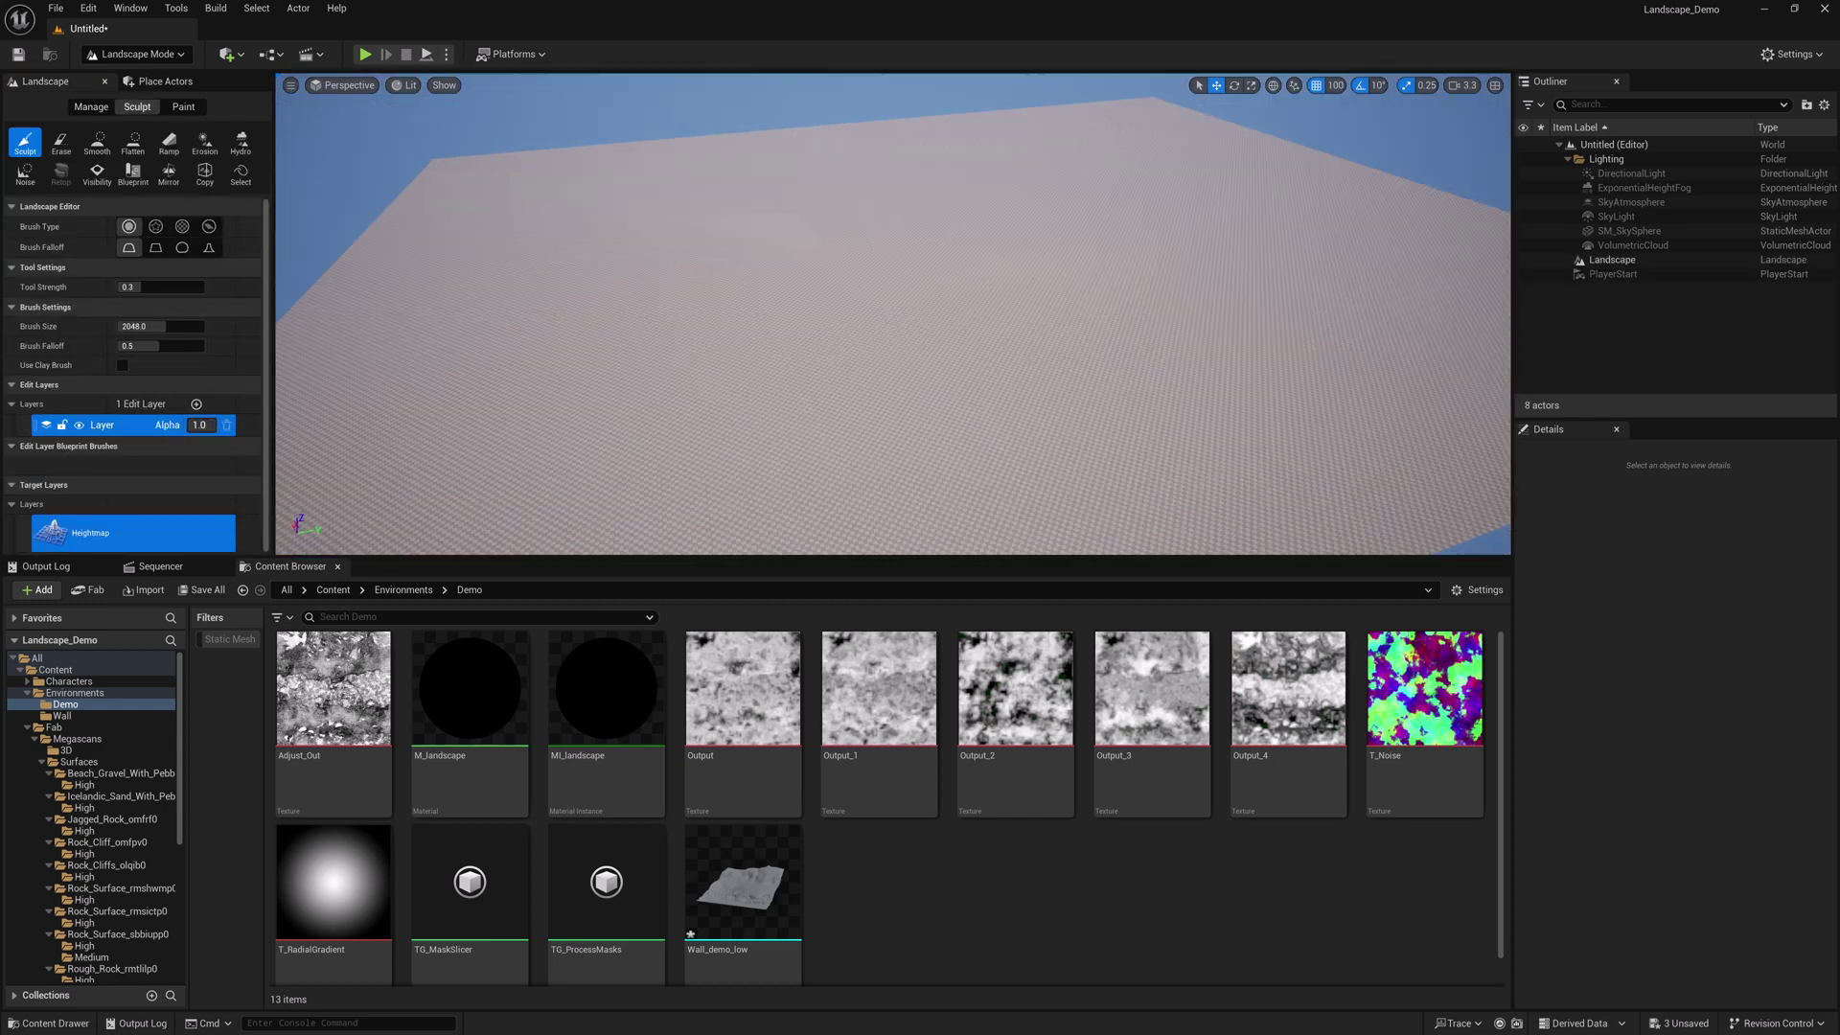
{"action": "left_click", "coordinate": [1614, 261]}
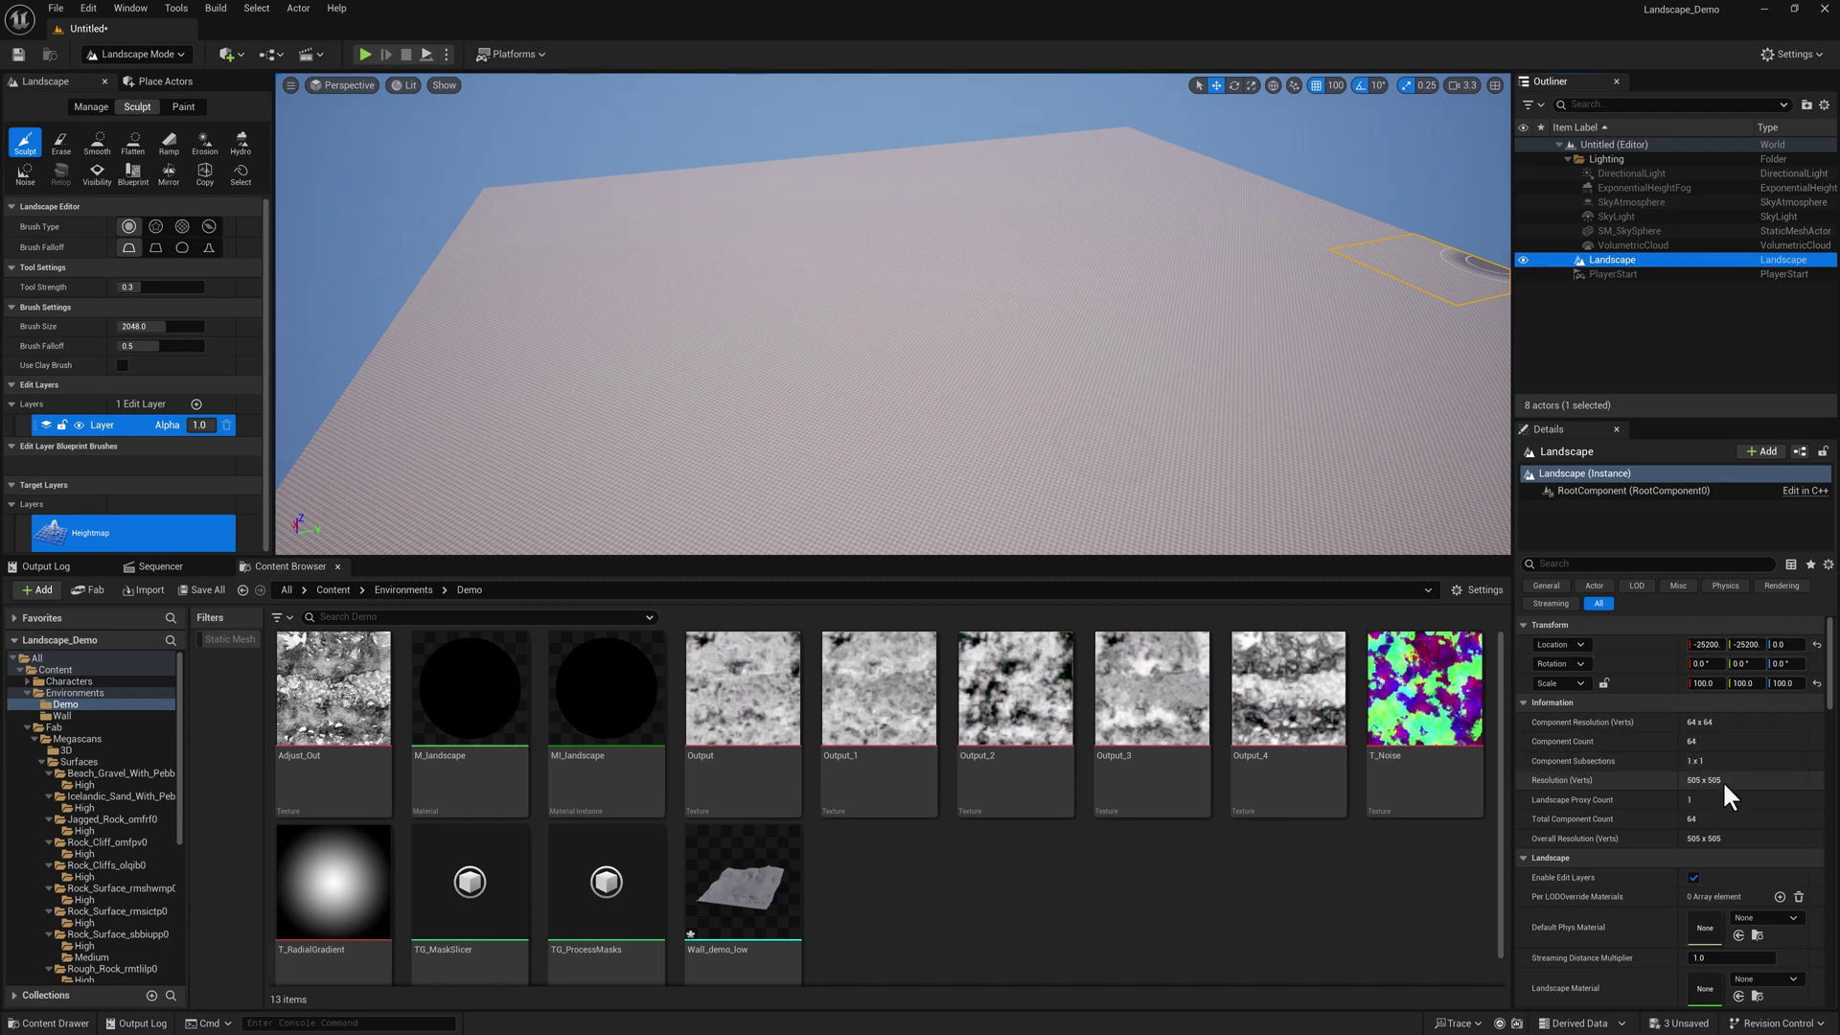
Step: Create a material named M_tilingDemo in the Demo folder and enable Use Material Attributes in it
{"action": "right_click", "coordinate": [865, 876]}
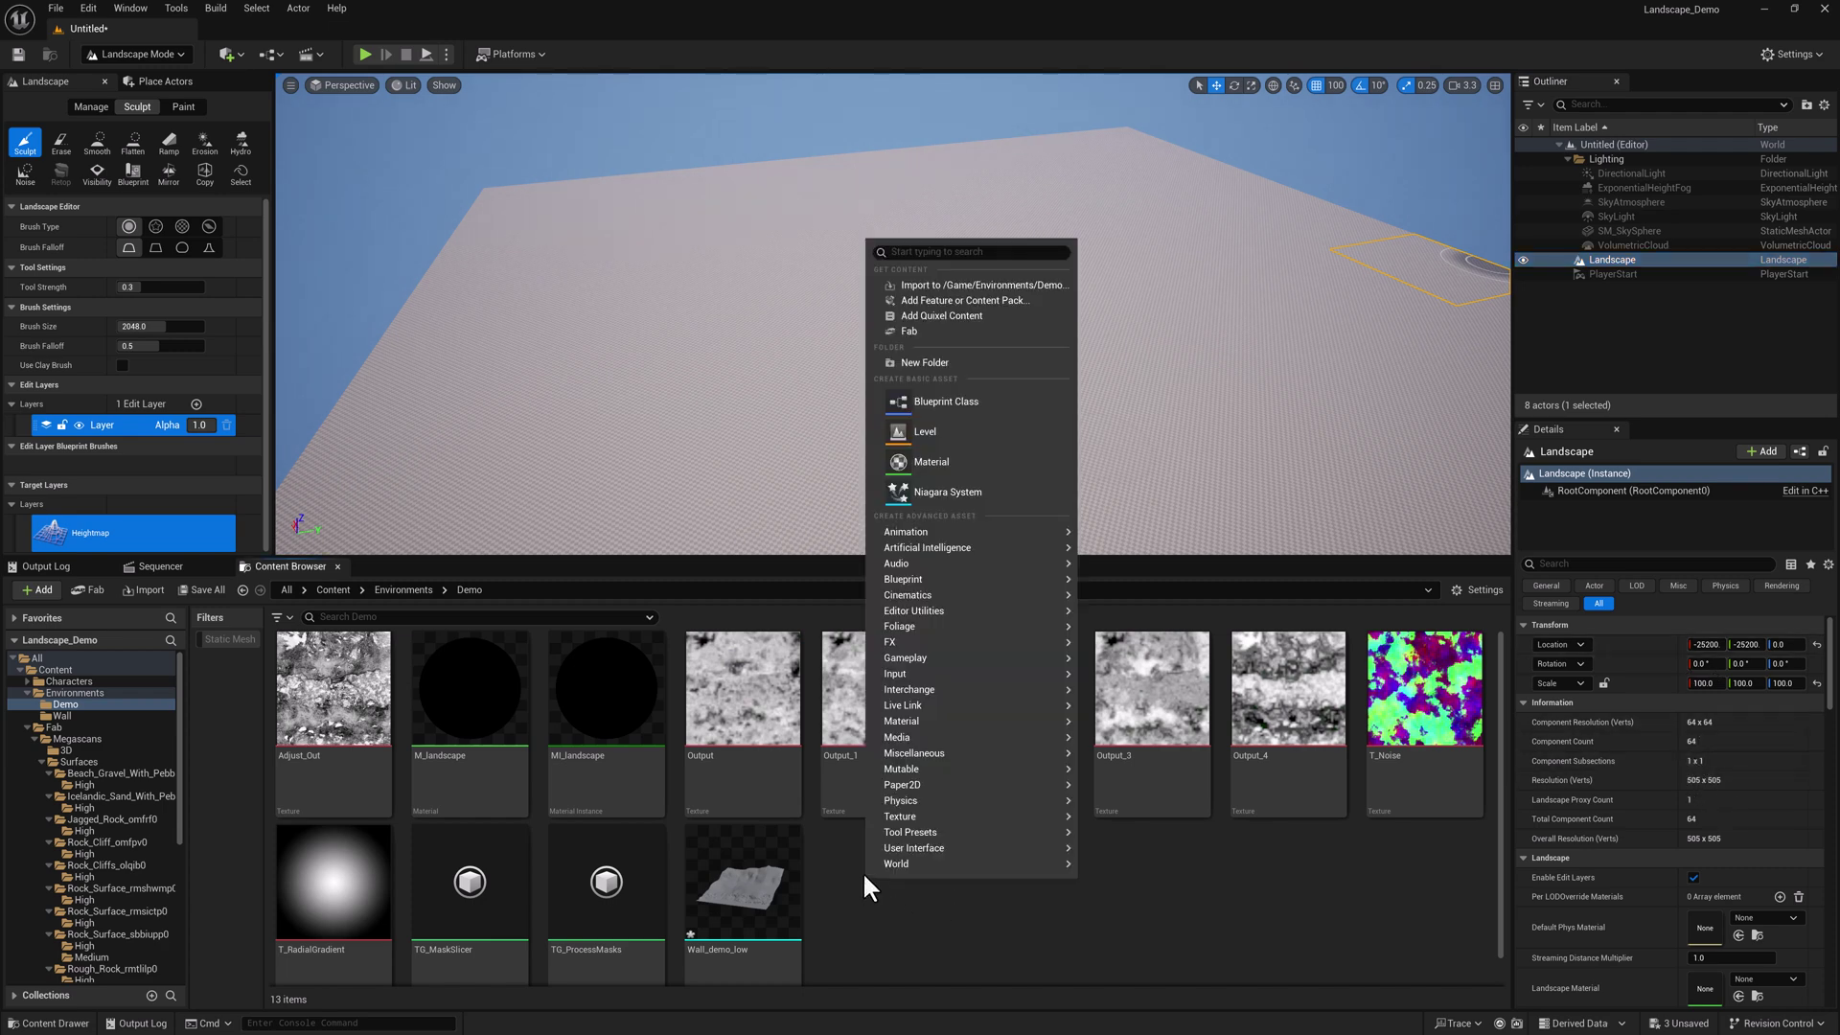
{"action": "left_click", "coordinate": [928, 462]}
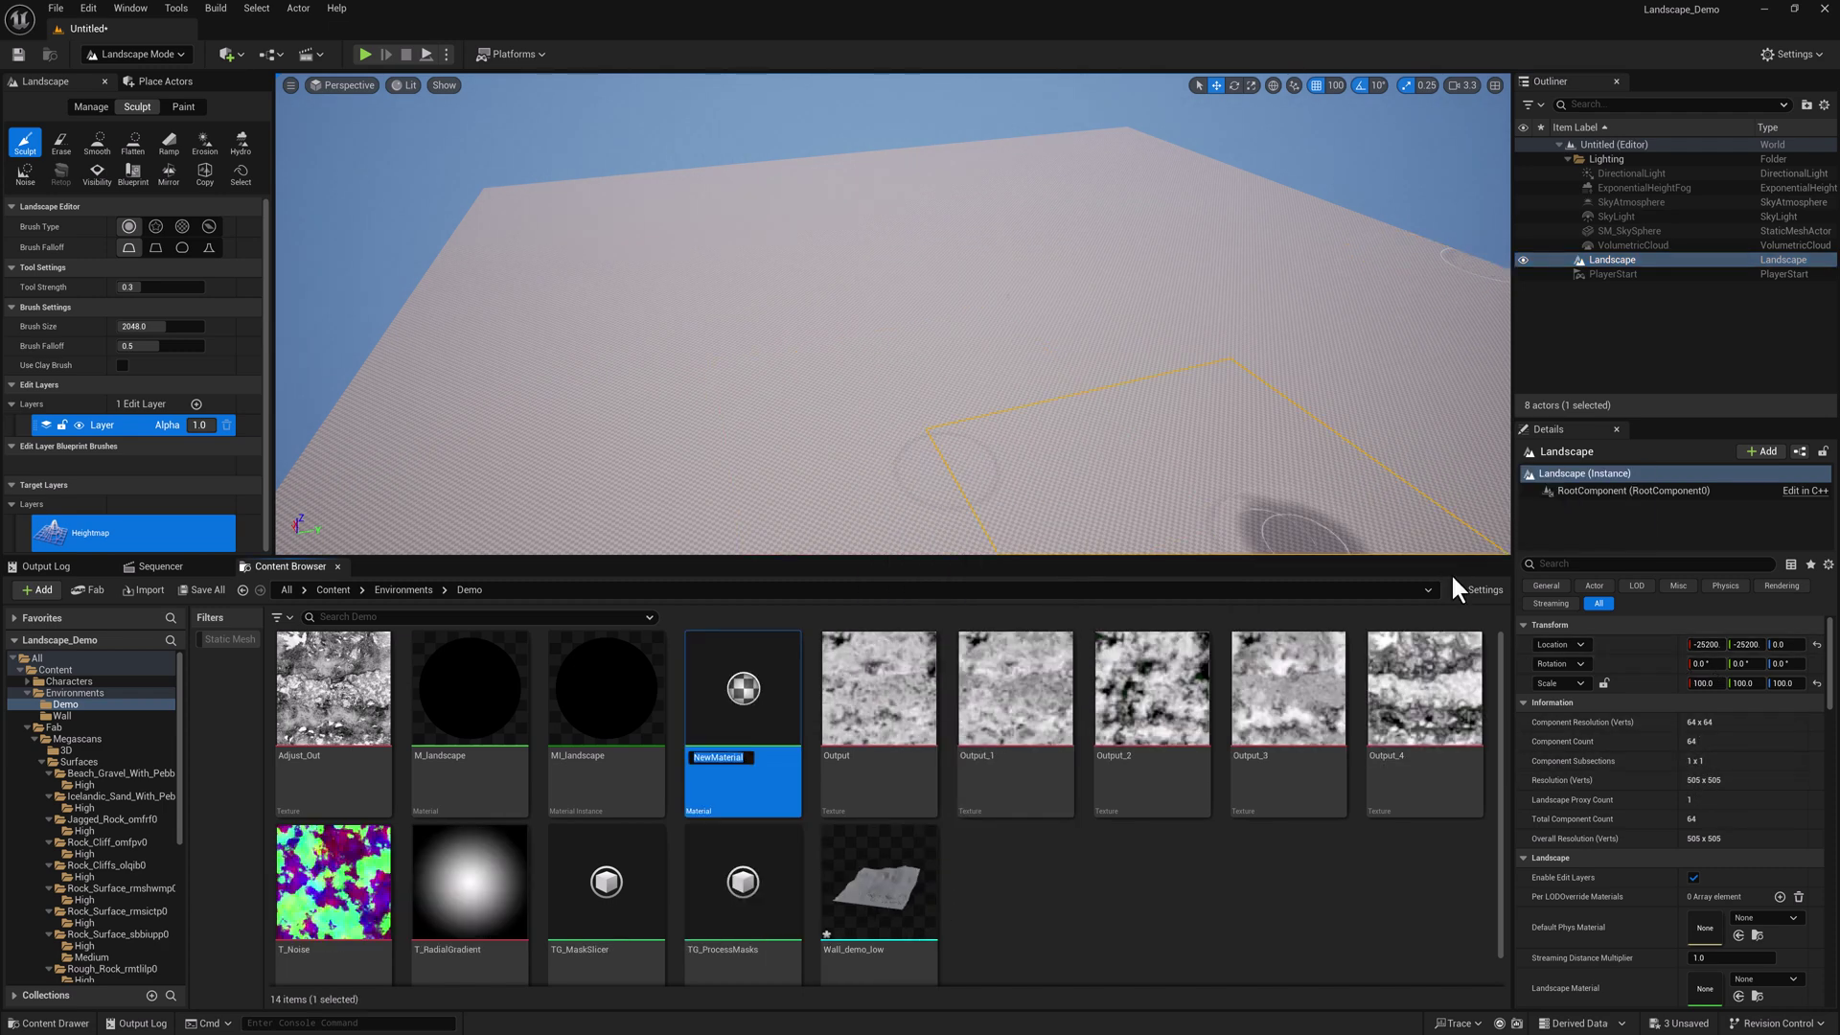
{"action": "type", "text": "M_tilingDemo"}
{"action": "key", "text": "Return"}
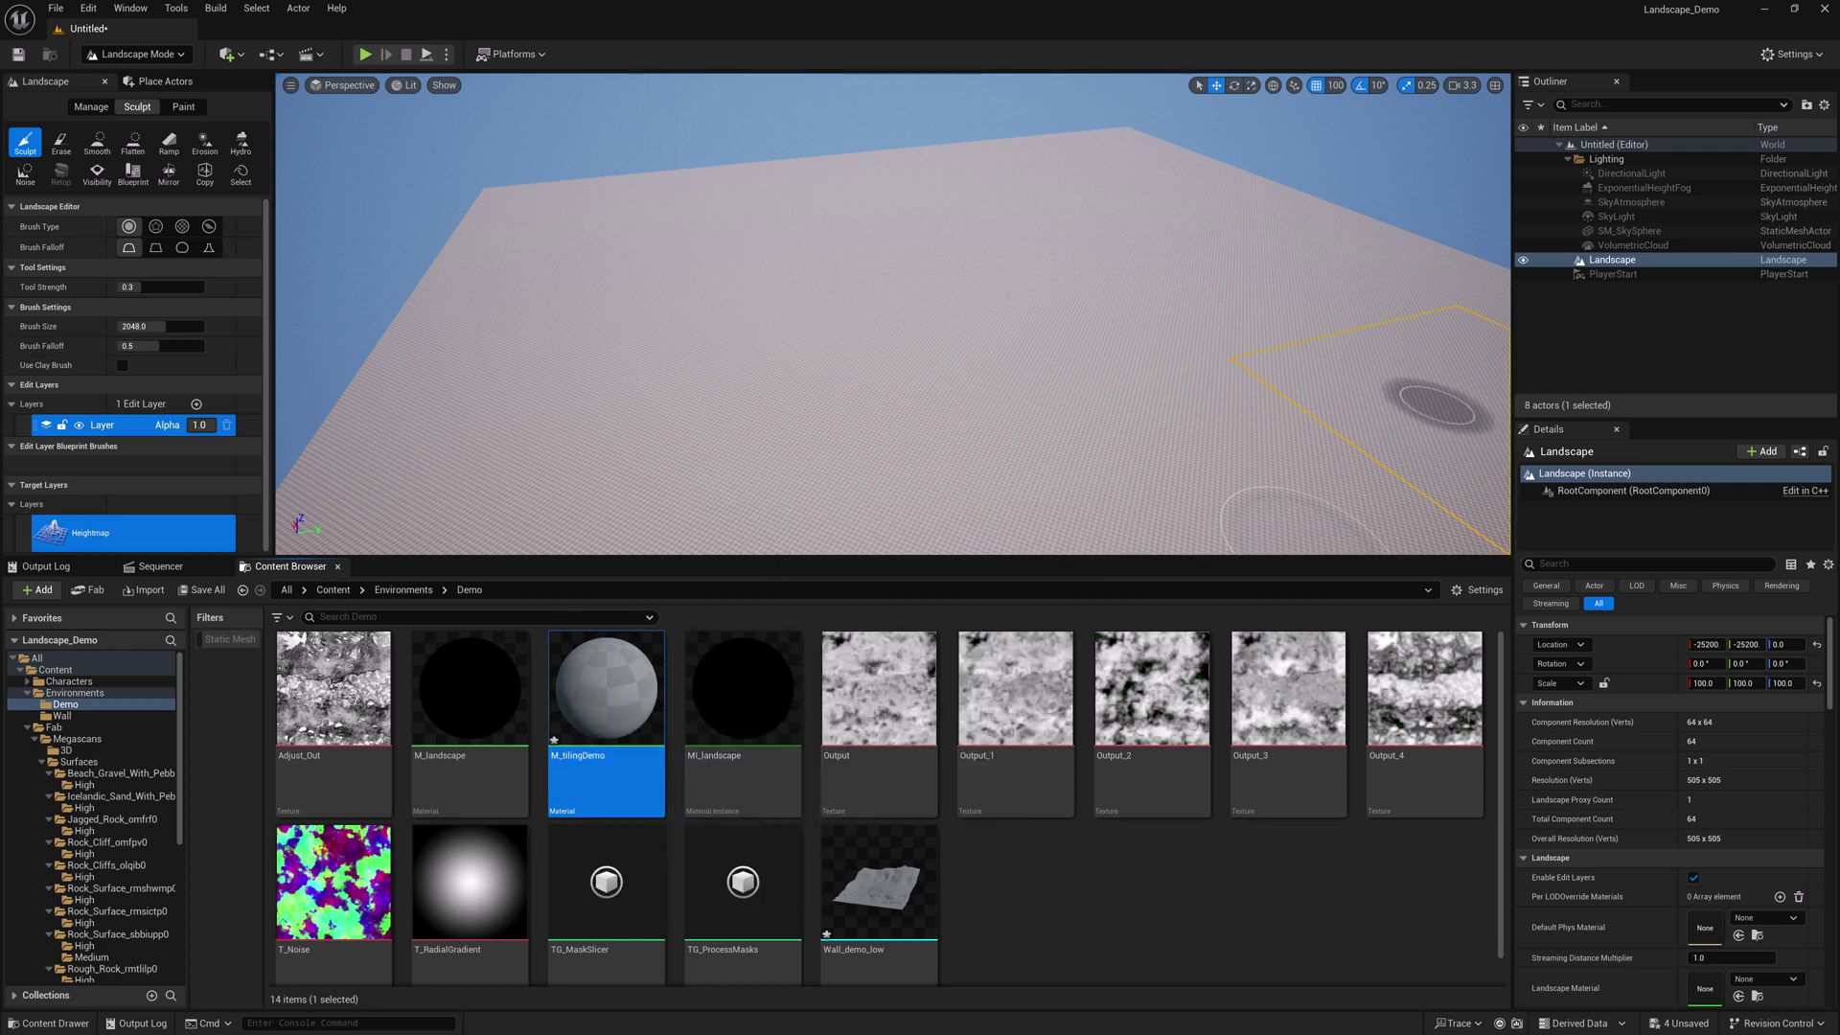
{"action": "left_click_drag", "start_coordinate": [1839, 91], "coordinate": [893, 119]}
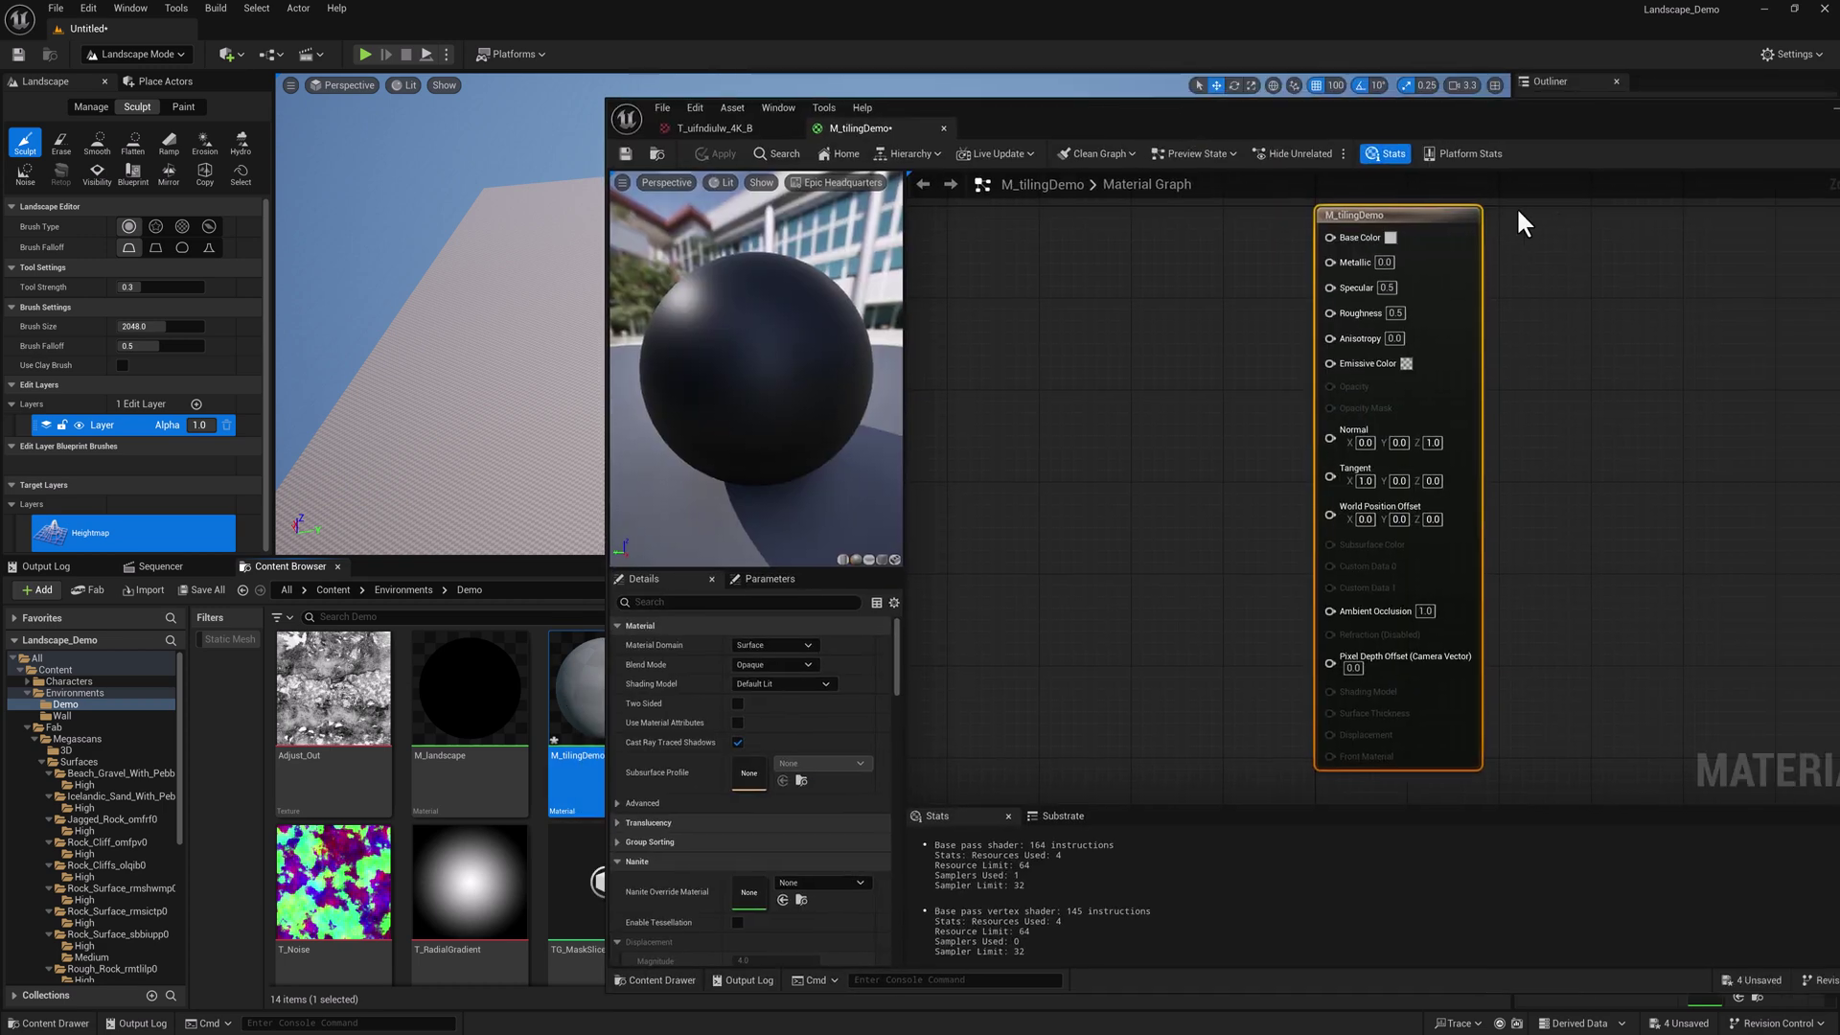
{"action": "left_click", "coordinate": [737, 723]}
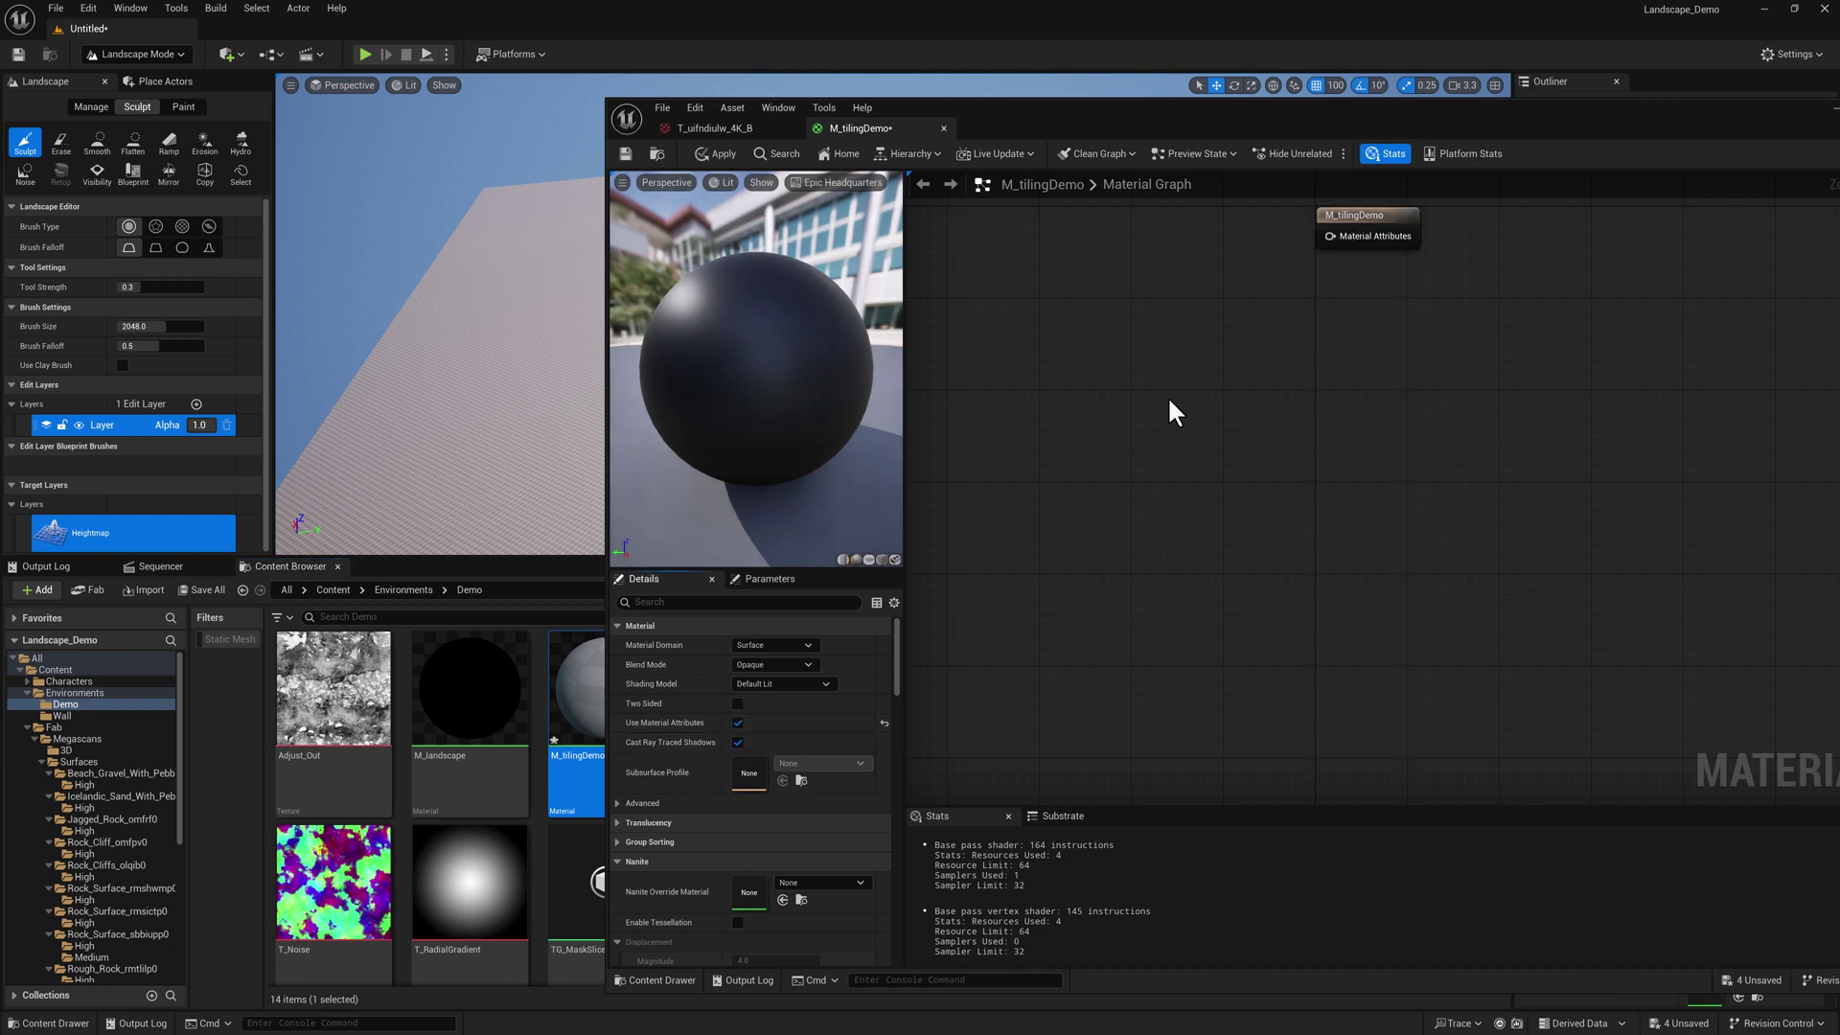
Step: Add a Landscape Layer Blend node and connect it to the Material Attributes input of M_tilingDemo
{"action": "right_click_drag", "start_coordinate": [1151, 300], "coordinate": [1284, 446]}
{"action": "right_click", "coordinate": [1279, 435]}
{"action": "type", "text": "landscap"}
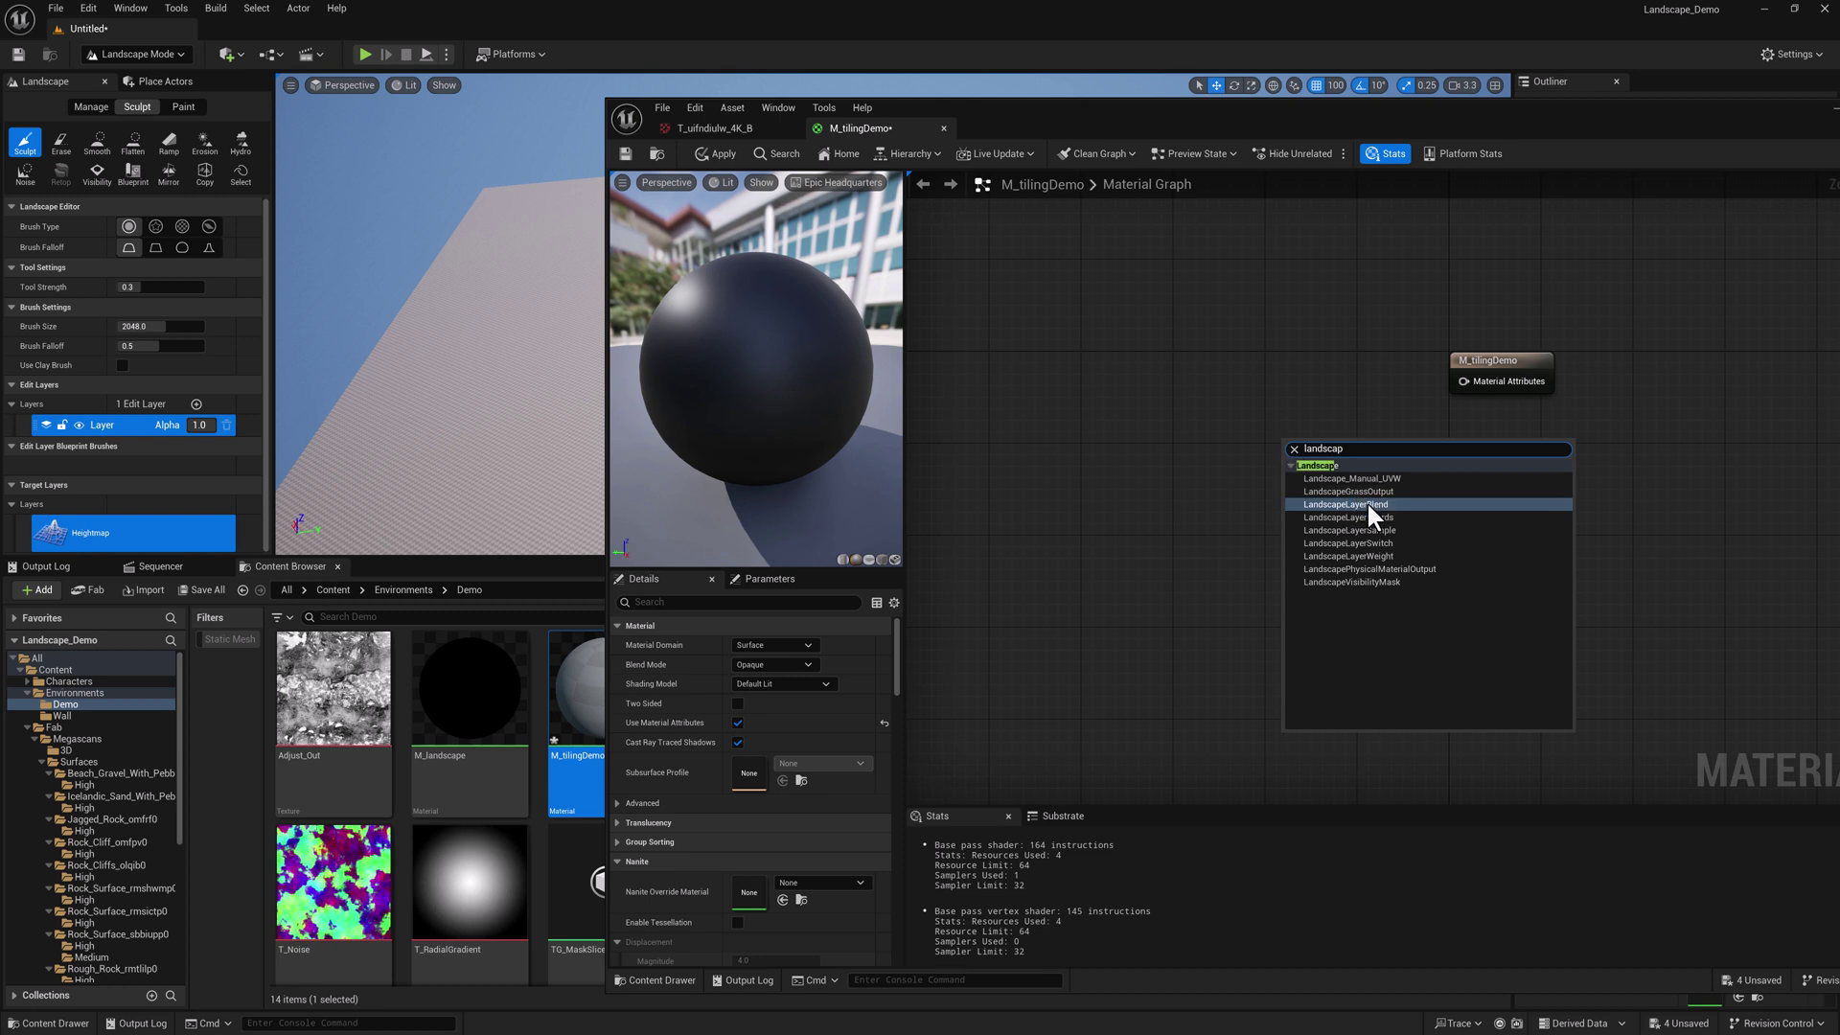
{"action": "left_click", "coordinate": [1361, 504]}
{"action": "left_click_drag", "start_coordinate": [1400, 467], "coordinate": [1472, 377]}
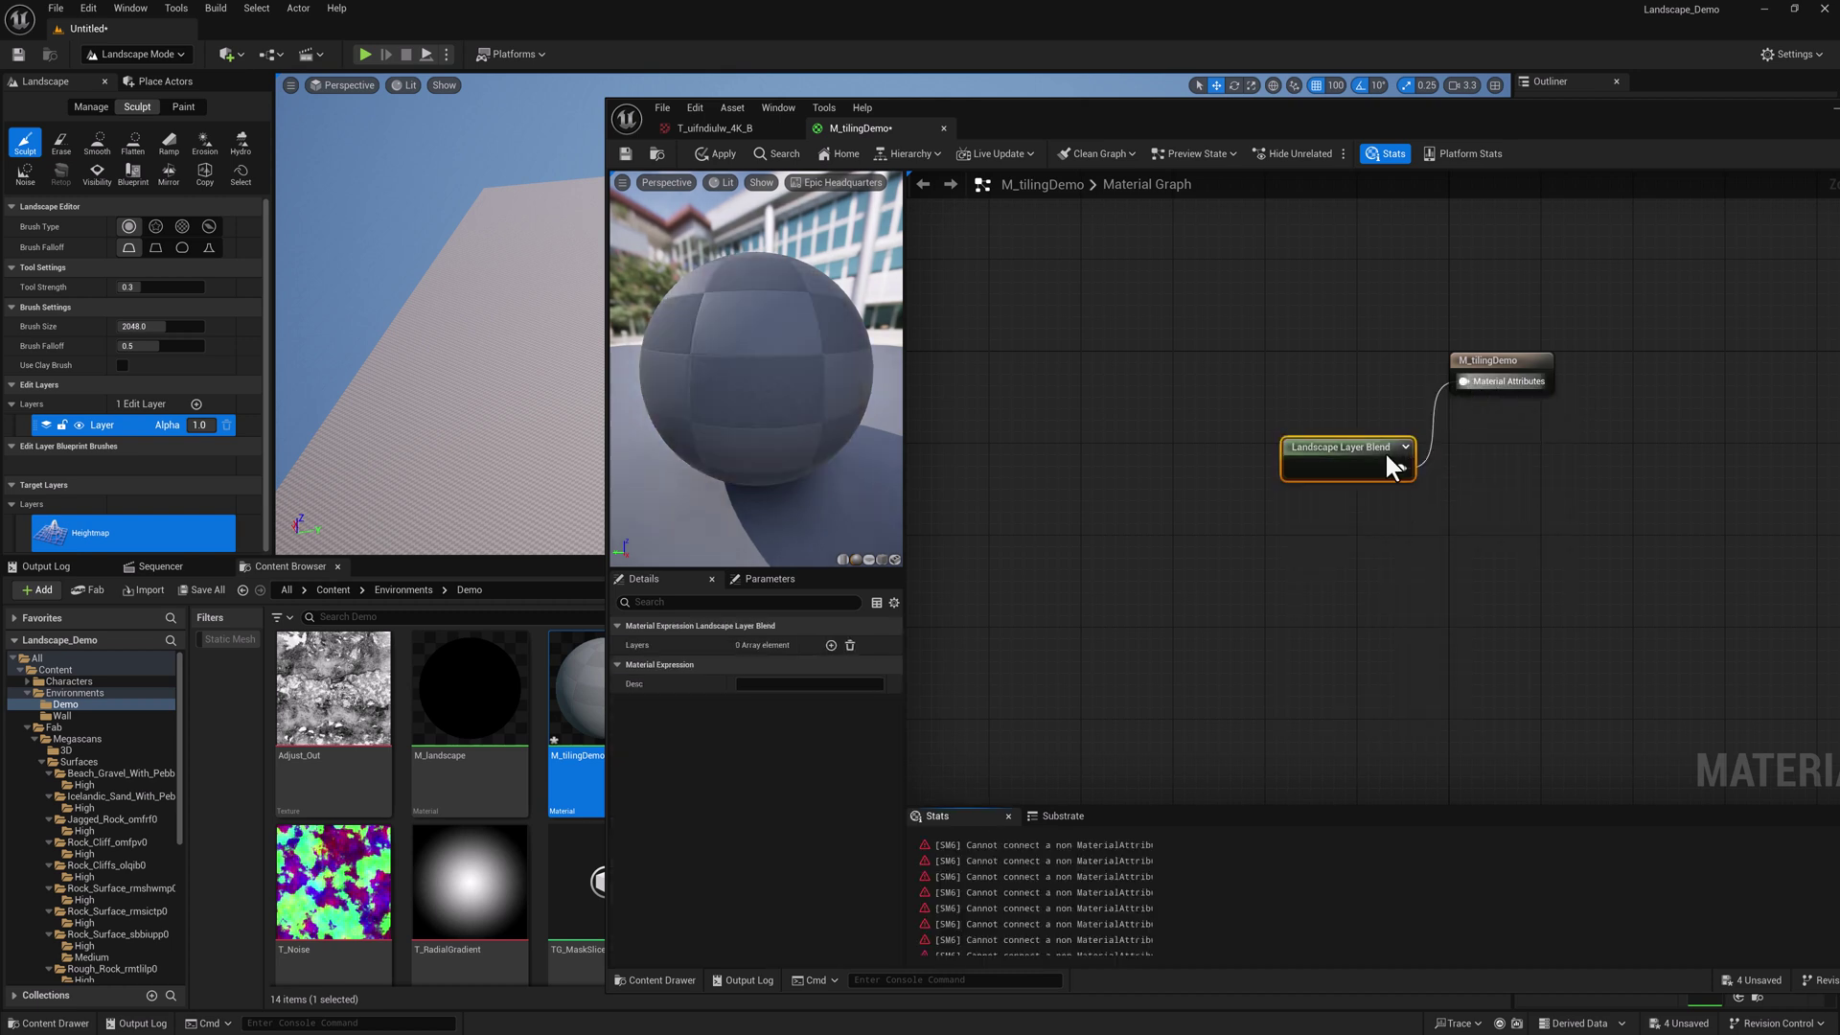
{"action": "left_click_drag", "start_coordinate": [1357, 451], "coordinate": [1357, 371]}
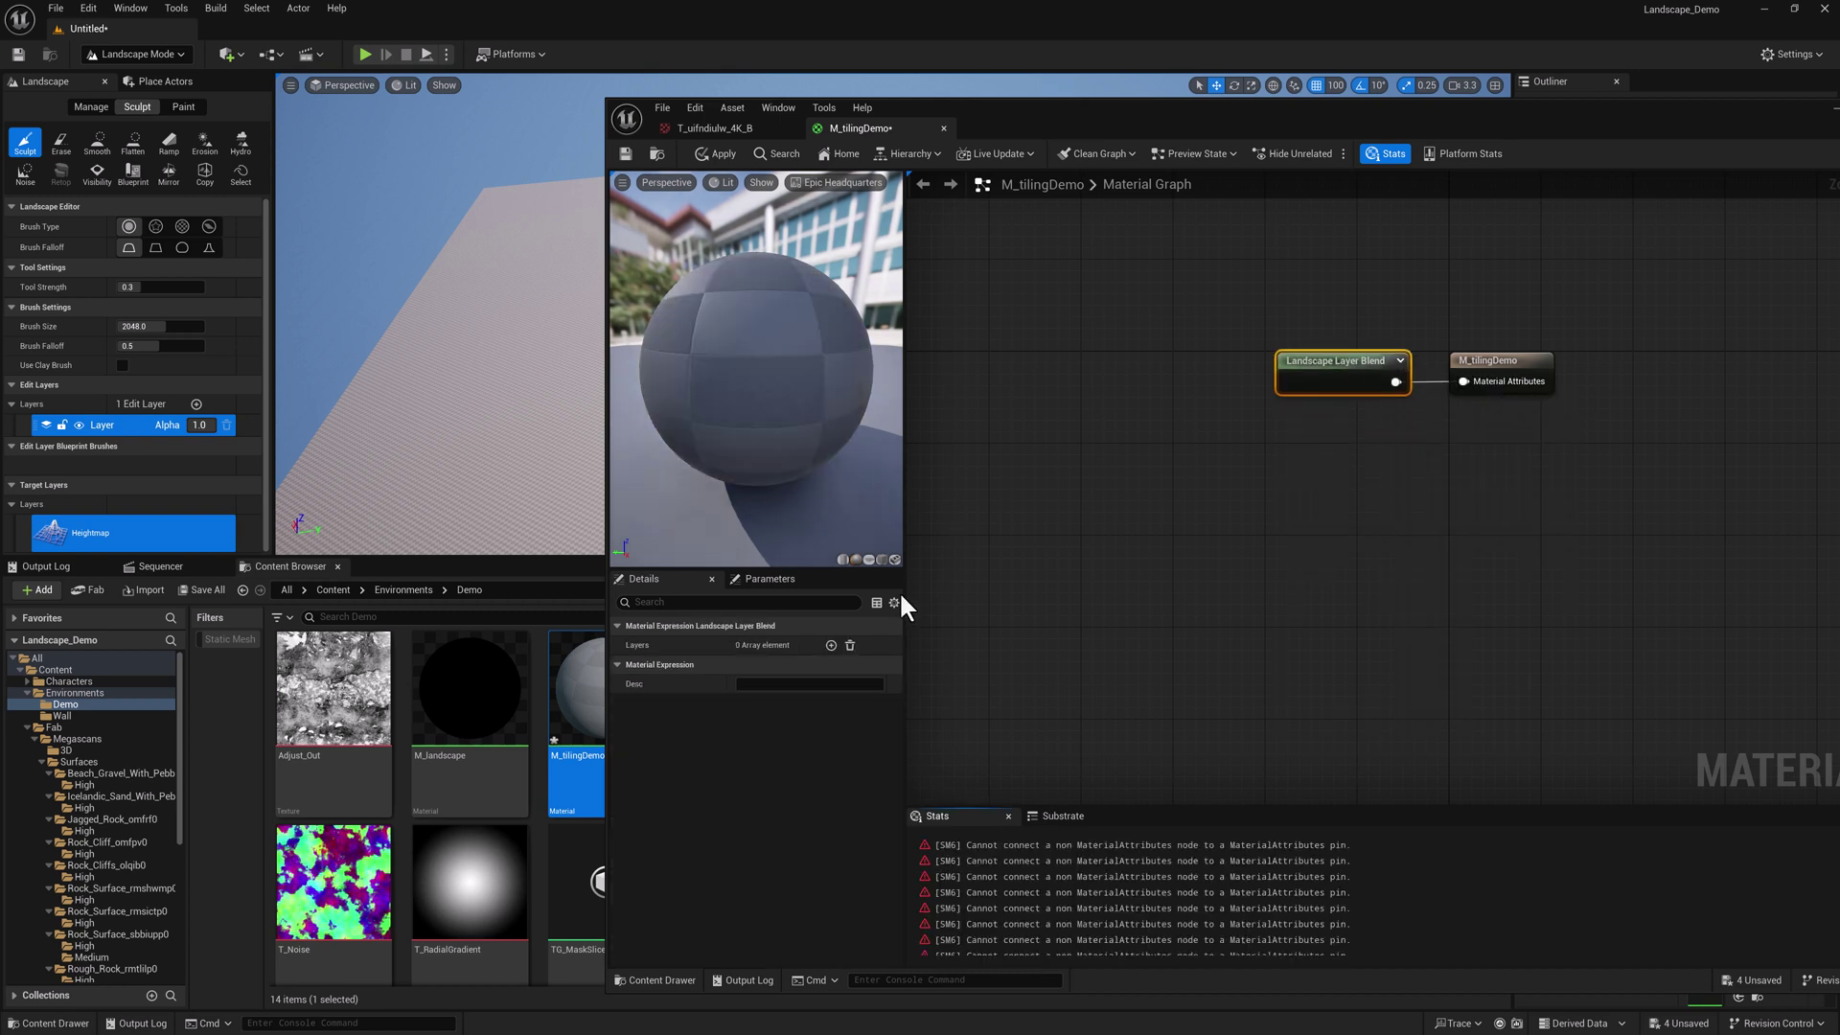
Step: Add one layer named TilingDemo to the Landscape Layer Blend node
{"action": "left_click", "coordinate": [831, 645]}
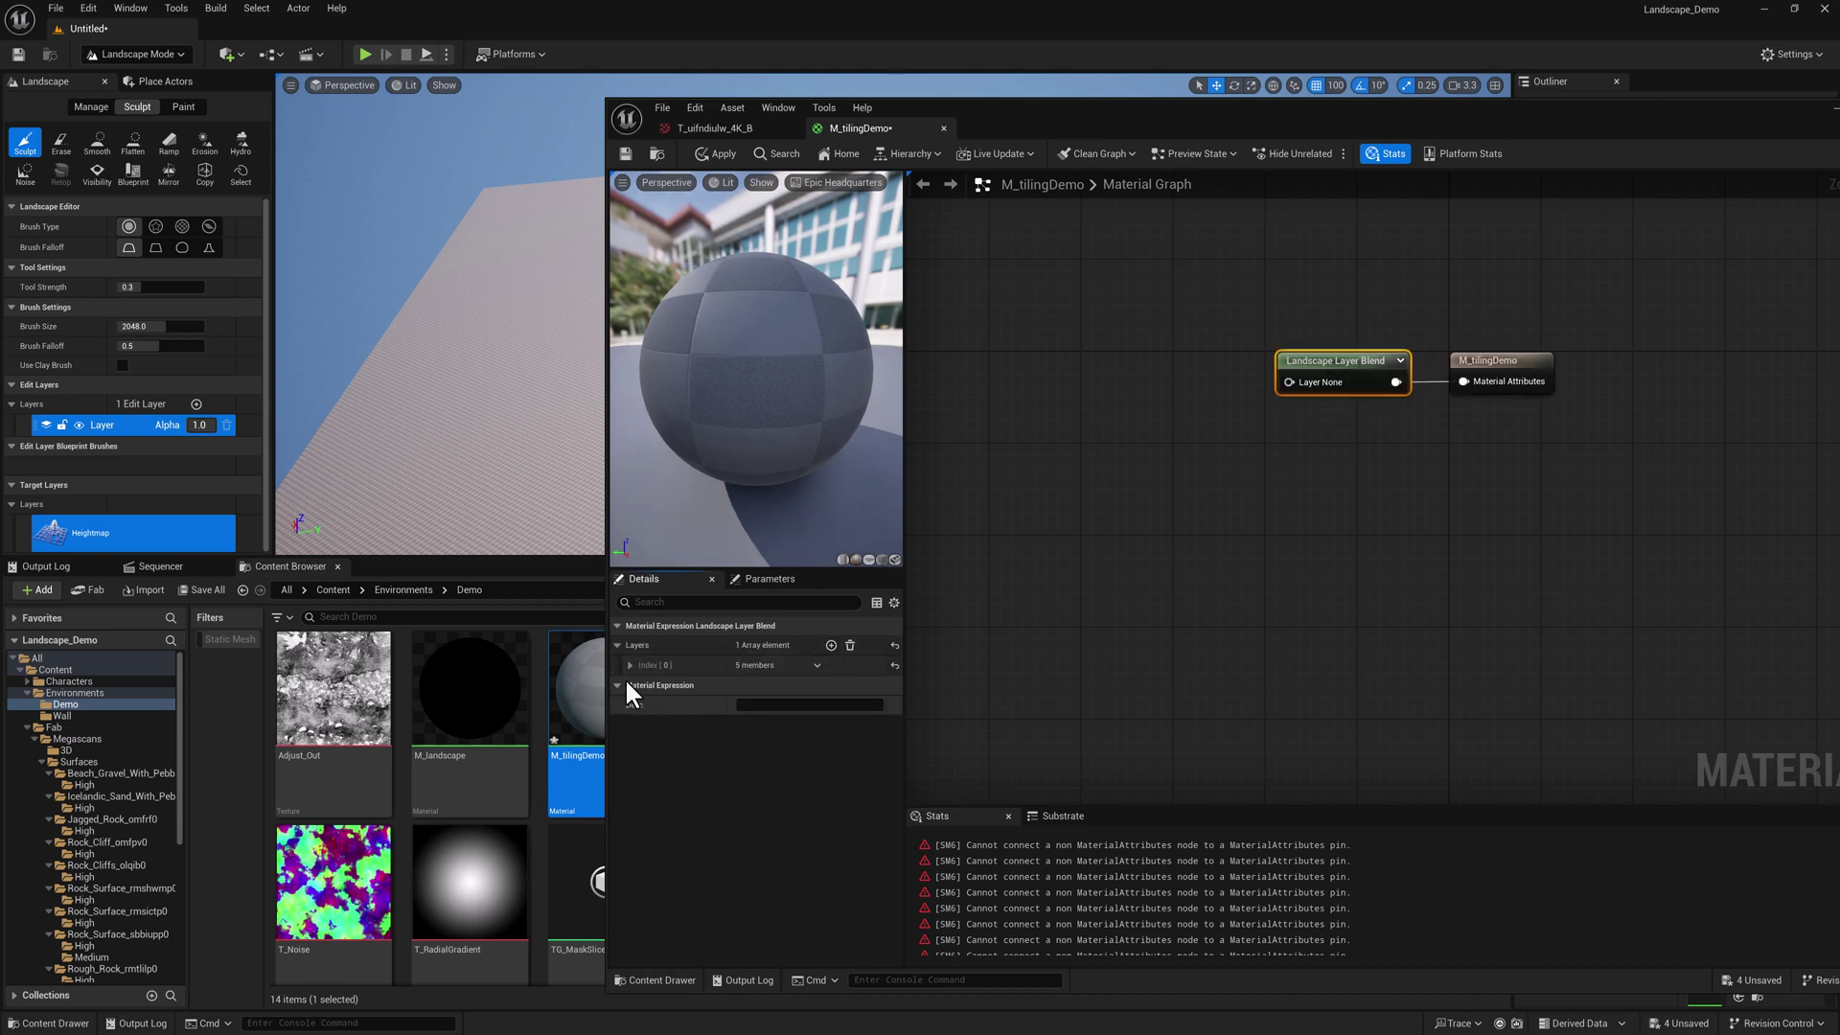
{"action": "left_click", "coordinate": [629, 665]}
{"action": "left_click", "coordinate": [767, 685]}
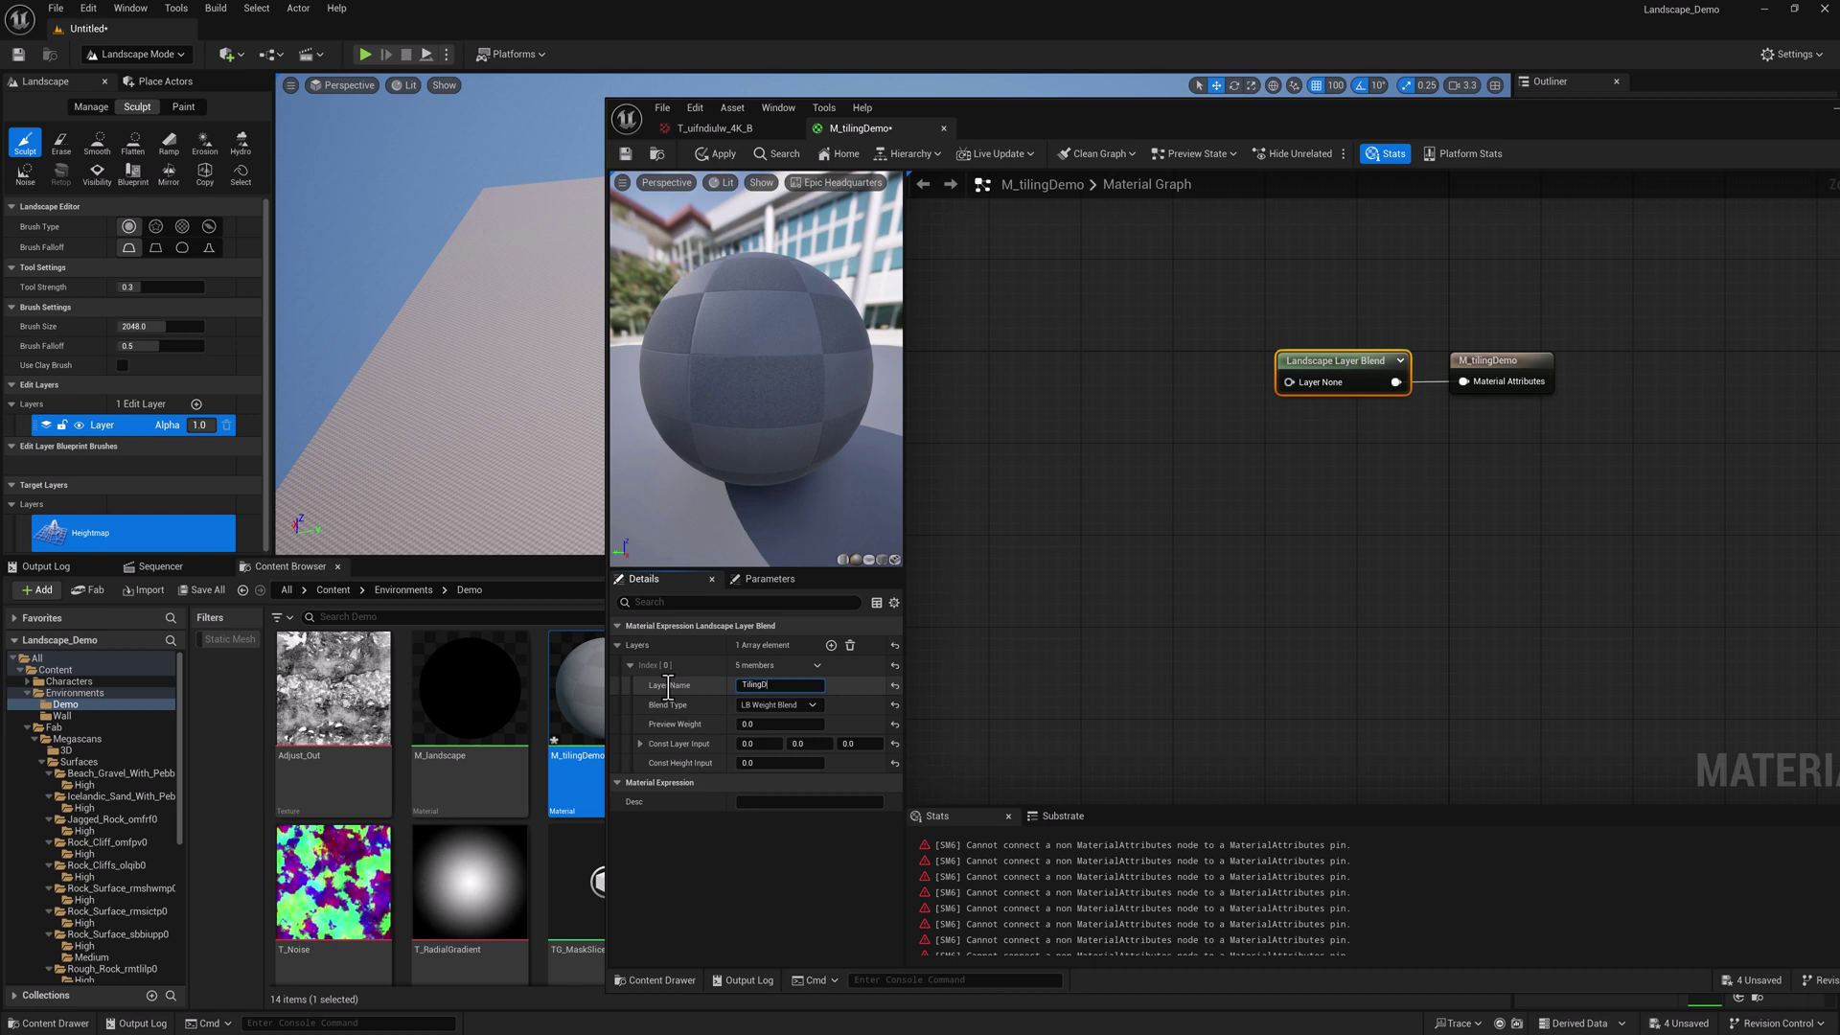
{"action": "type", "text": "TilingDemo"}
{"action": "key", "text": "Return"}
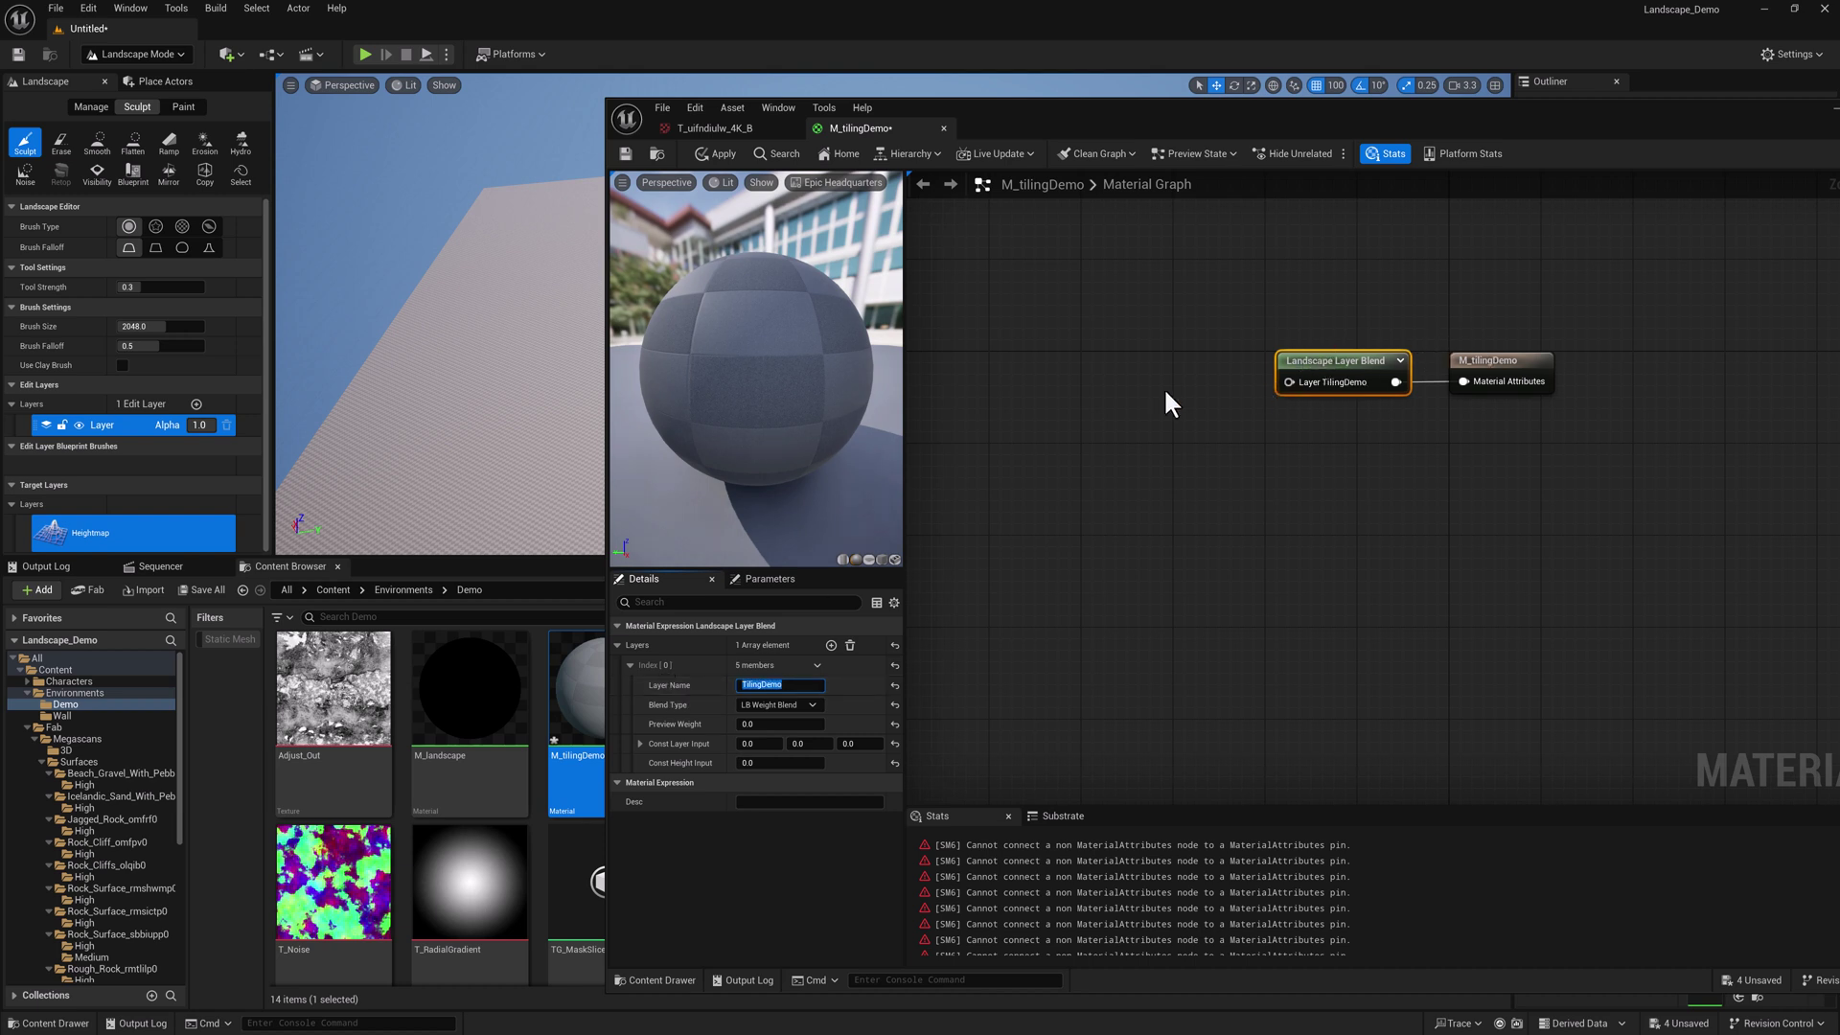
Step: Add a MakeMaterialAttributes node and connect its output to the blend node's TilingDemo layer input
{"action": "right_click", "coordinate": [1111, 391]}
{"action": "type", "text": "make ma"}
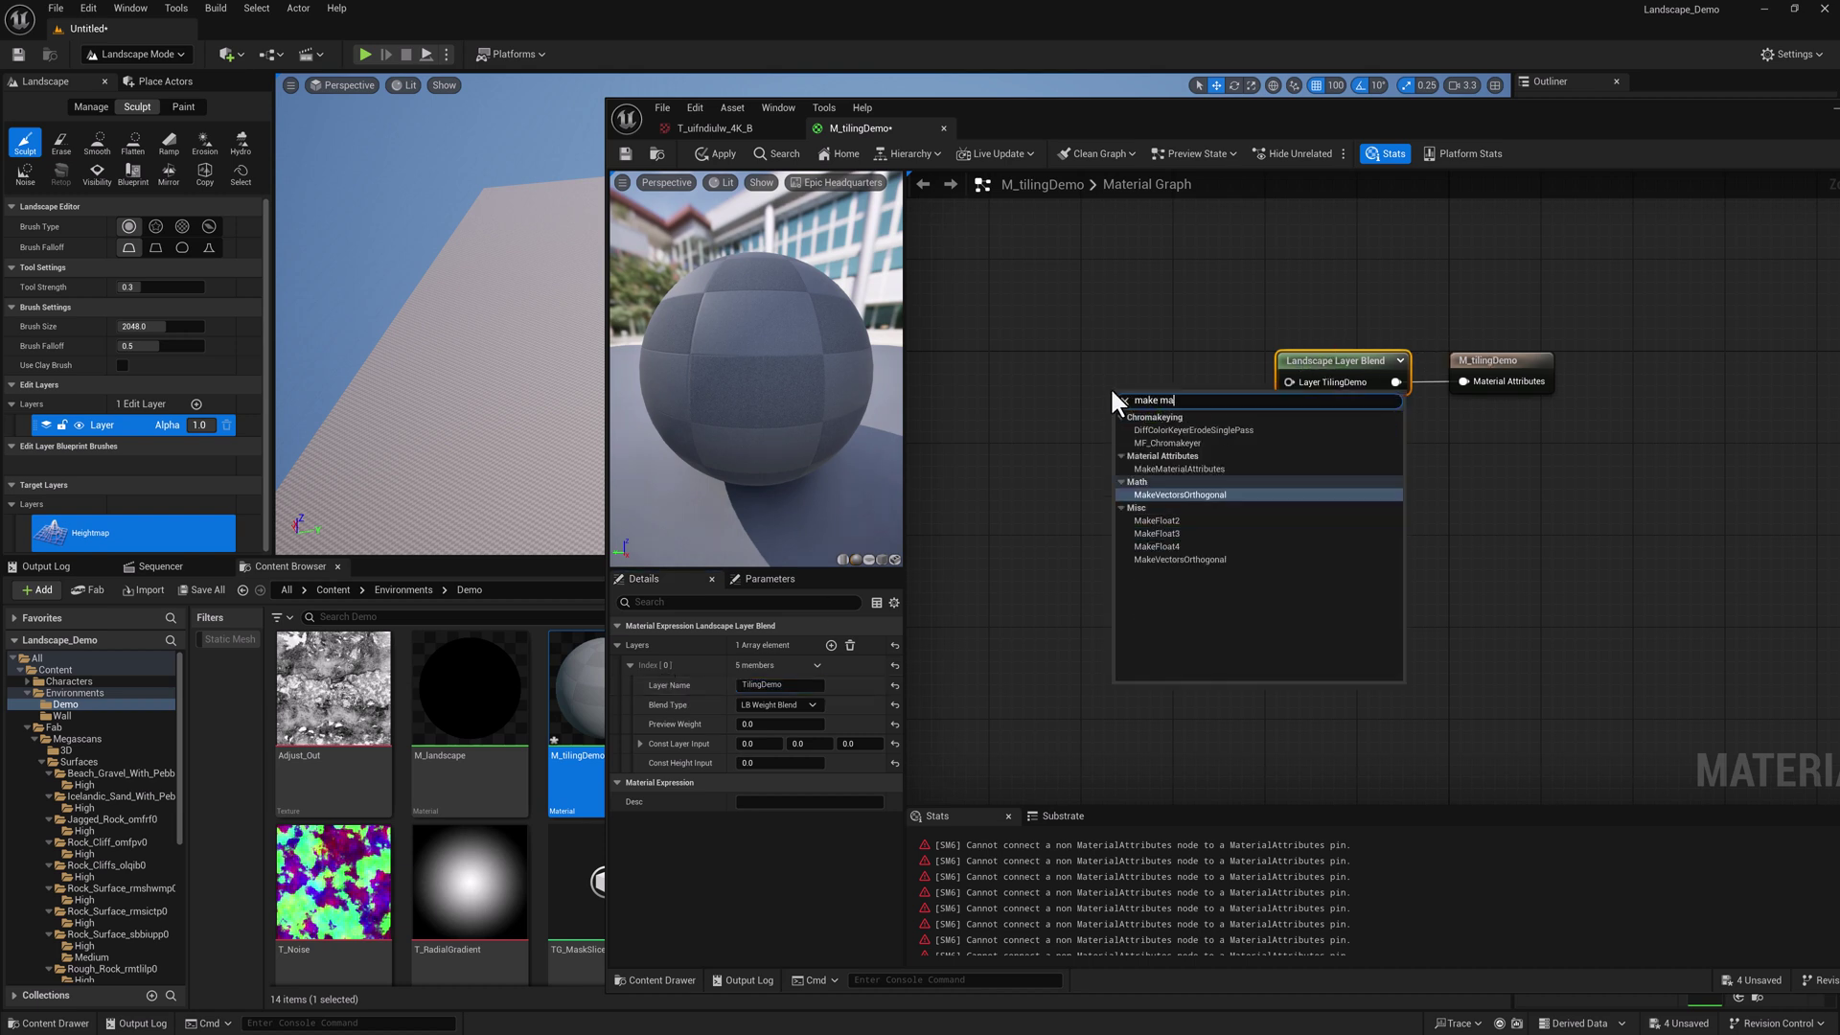
{"action": "left_click", "coordinate": [1175, 466]}
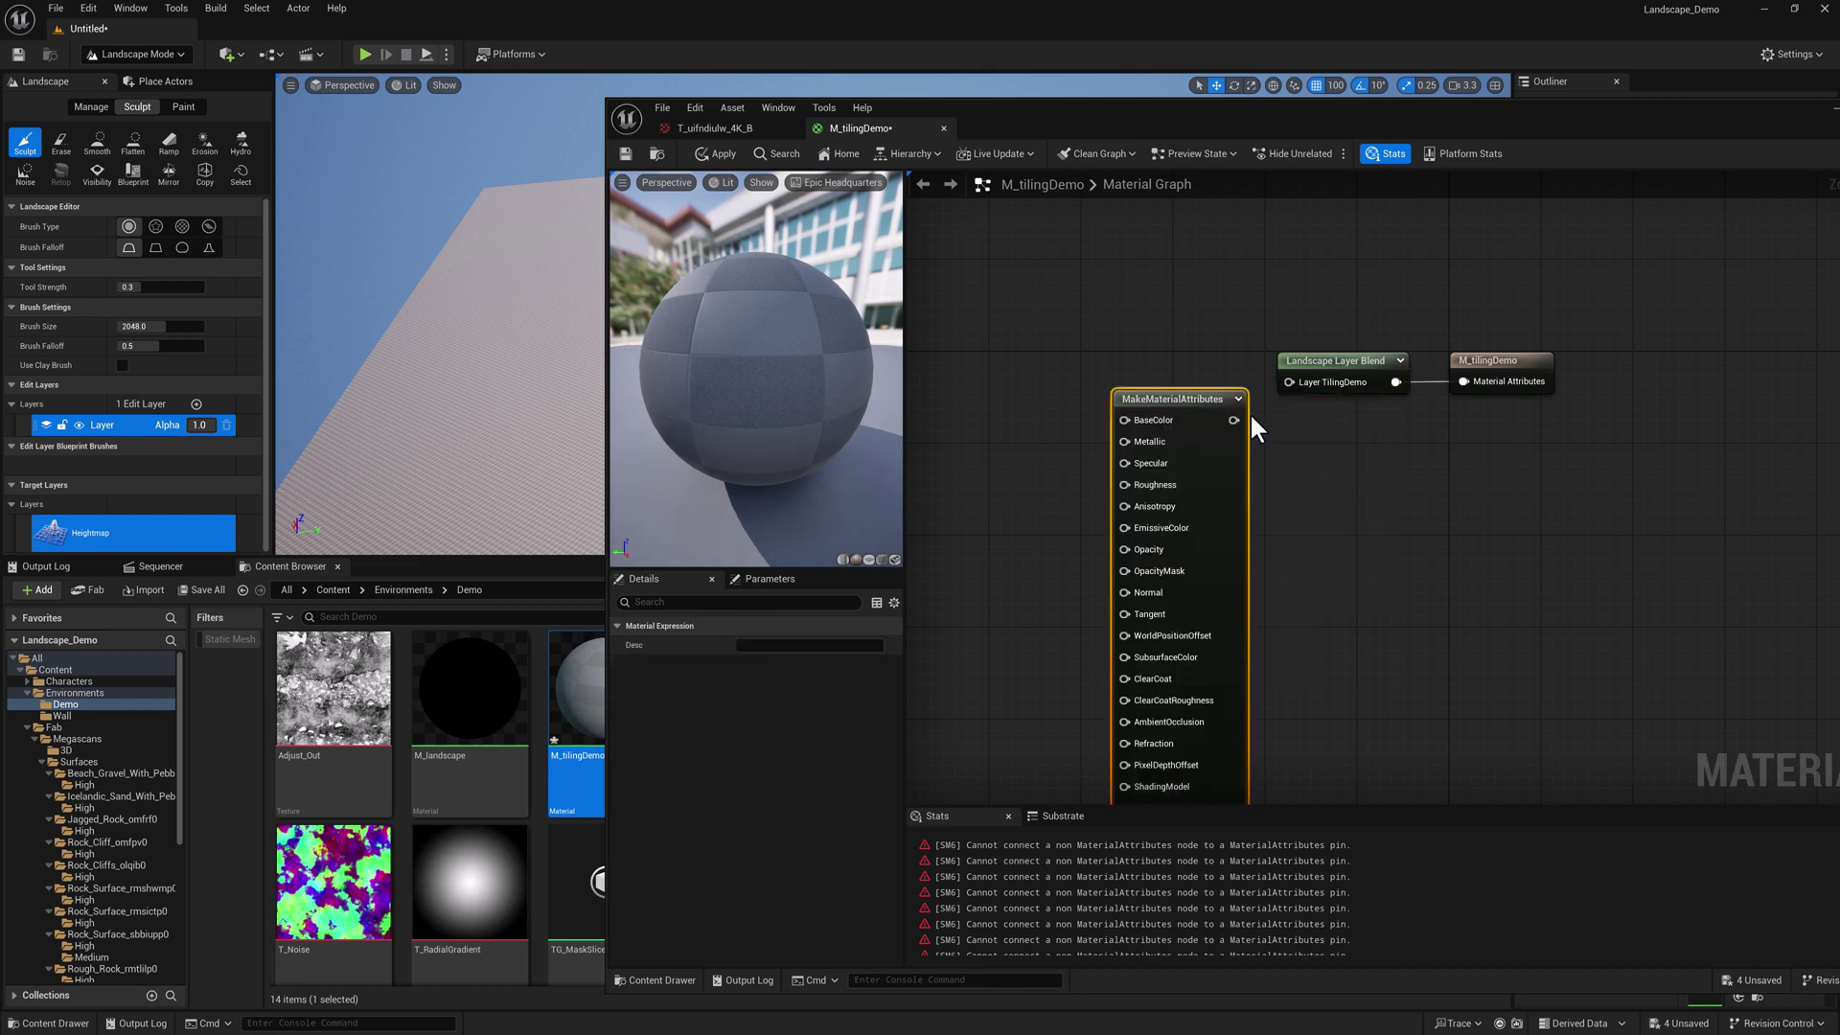
{"action": "left_click_drag", "start_coordinate": [1234, 420], "coordinate": [1198, 354]}
Step: Add the Beach Gravel base color texture to the graph, connect its RGB output to BaseColor, and save the material
{"action": "left_click", "coordinate": [738, 127]}
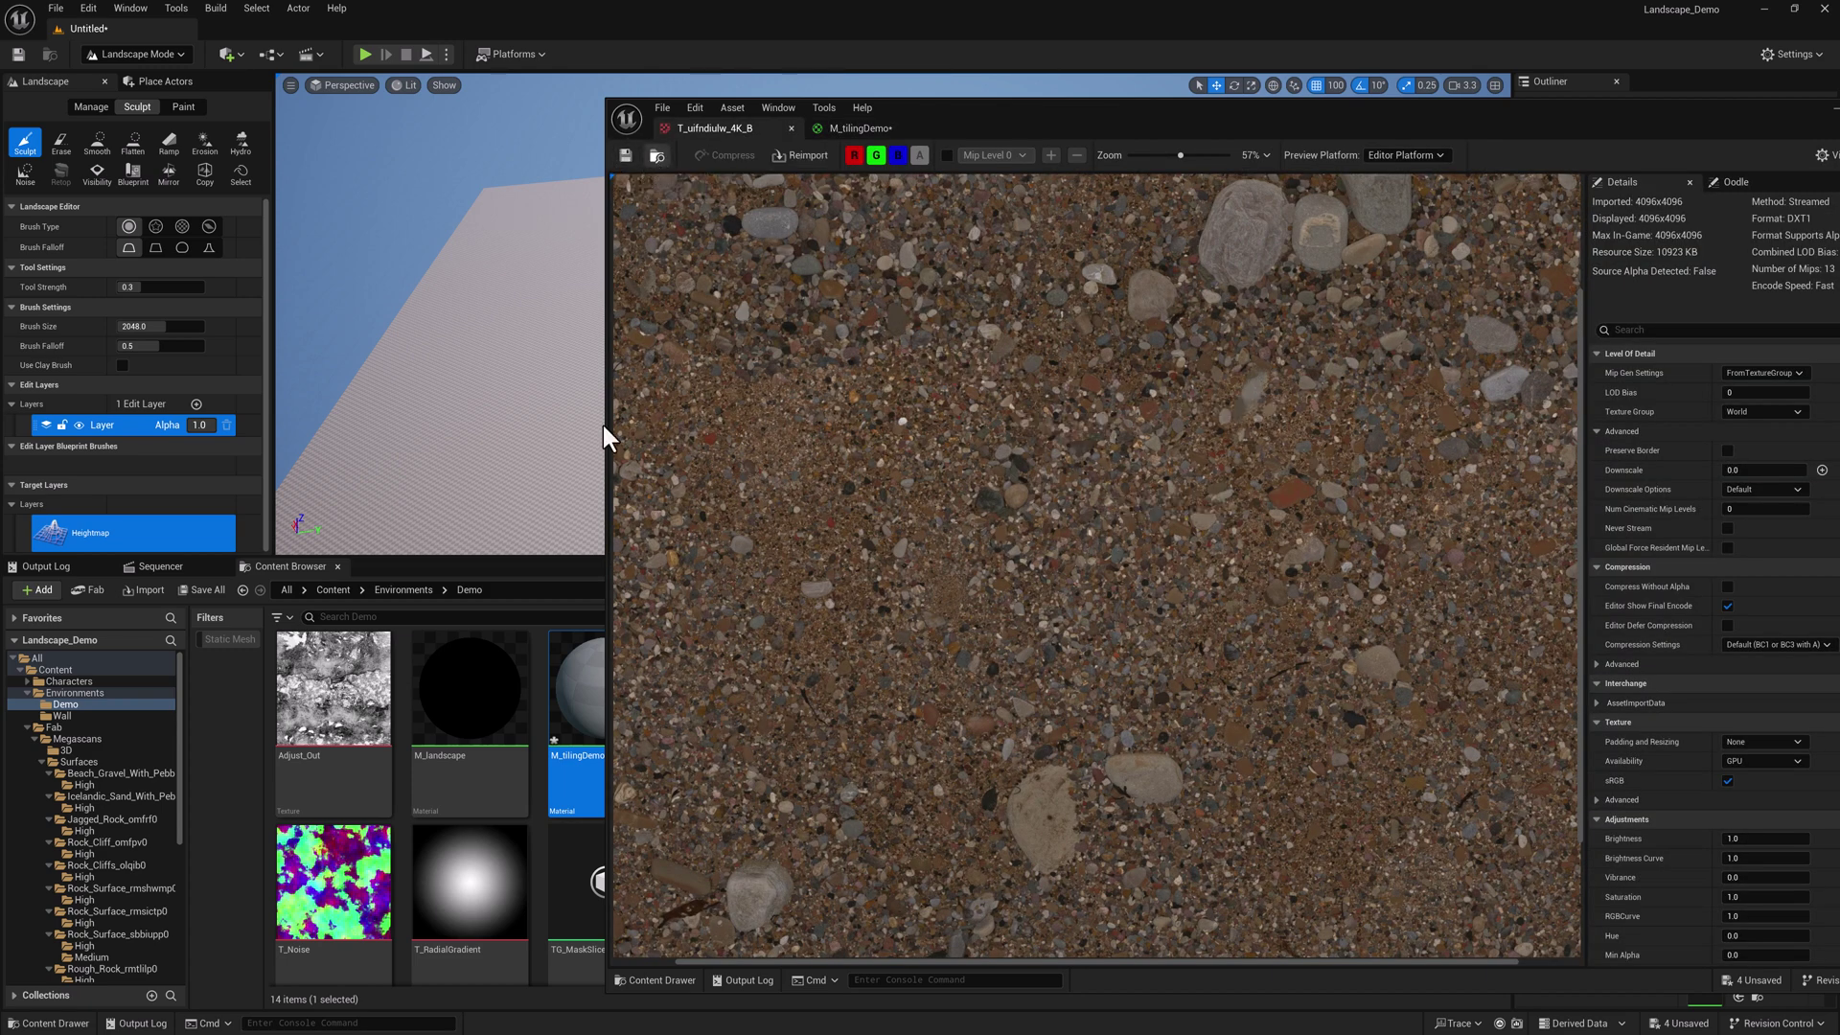
{"action": "left_click", "coordinate": [843, 128]}
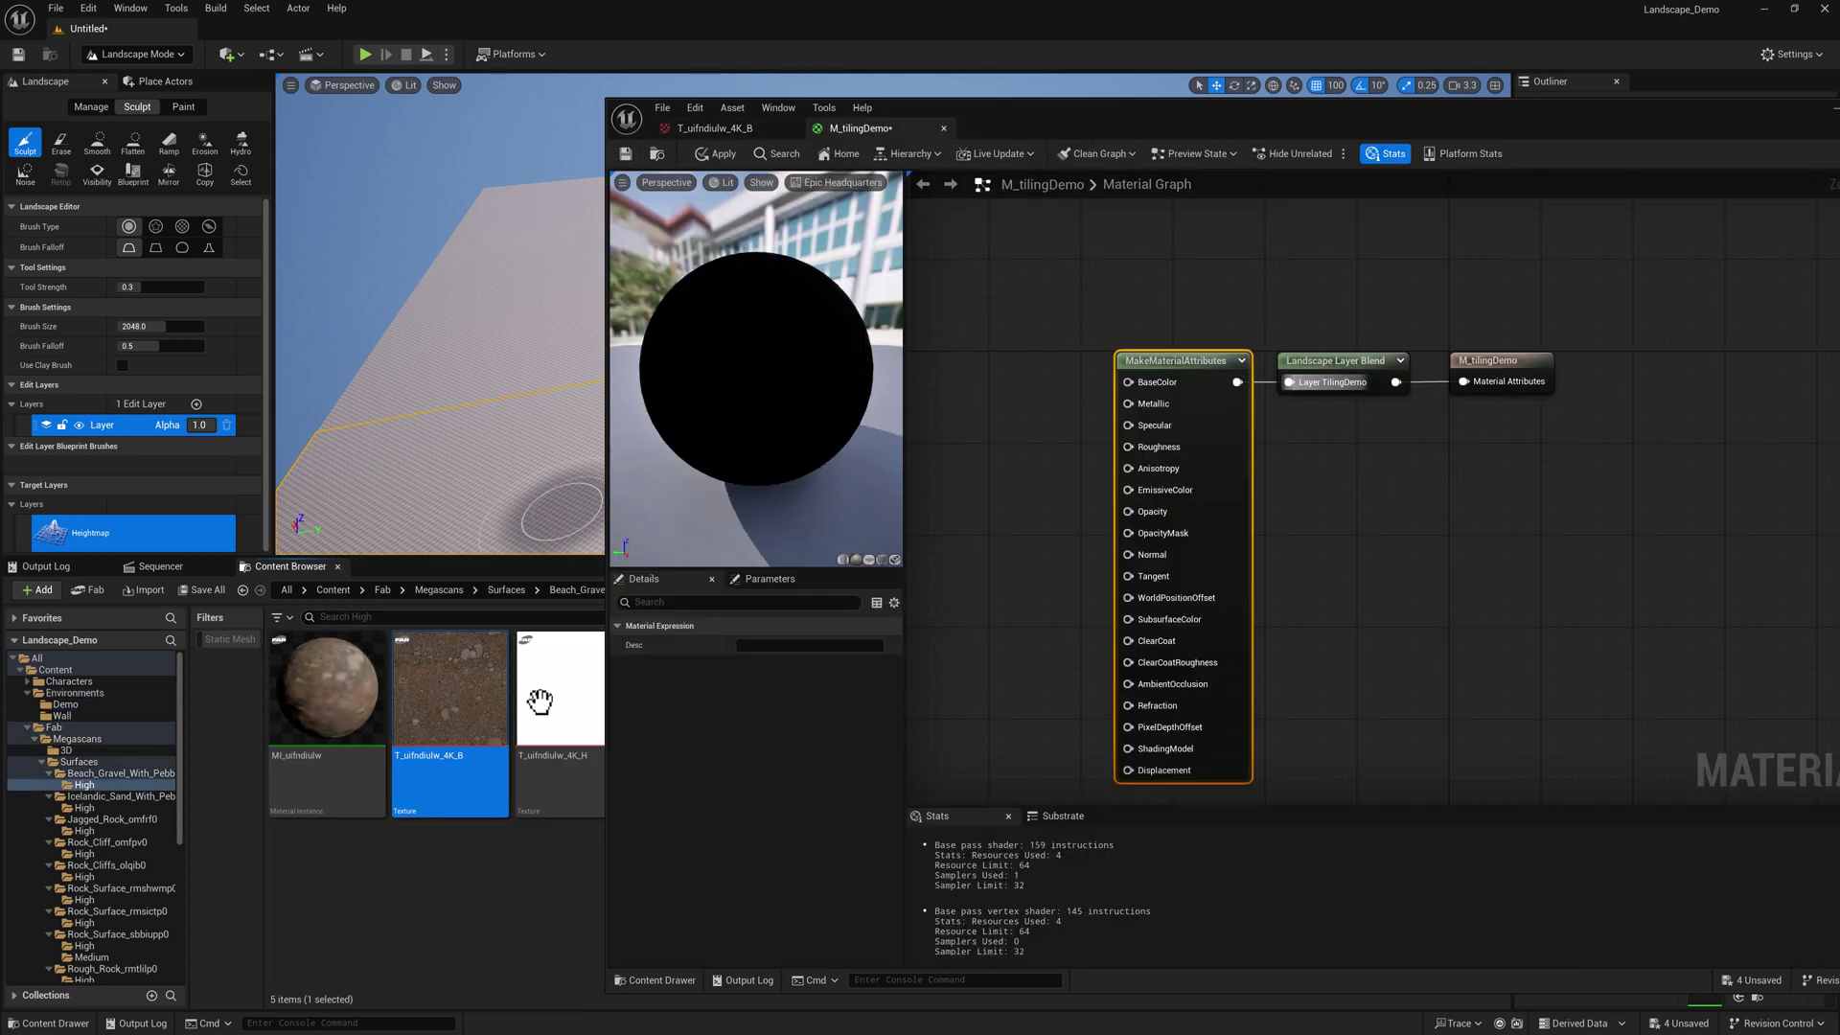
{"action": "left_click_drag", "start_coordinate": [465, 661], "coordinate": [1127, 381]}
{"action": "right_click_drag", "start_coordinate": [1074, 279], "coordinate": [1194, 278]}
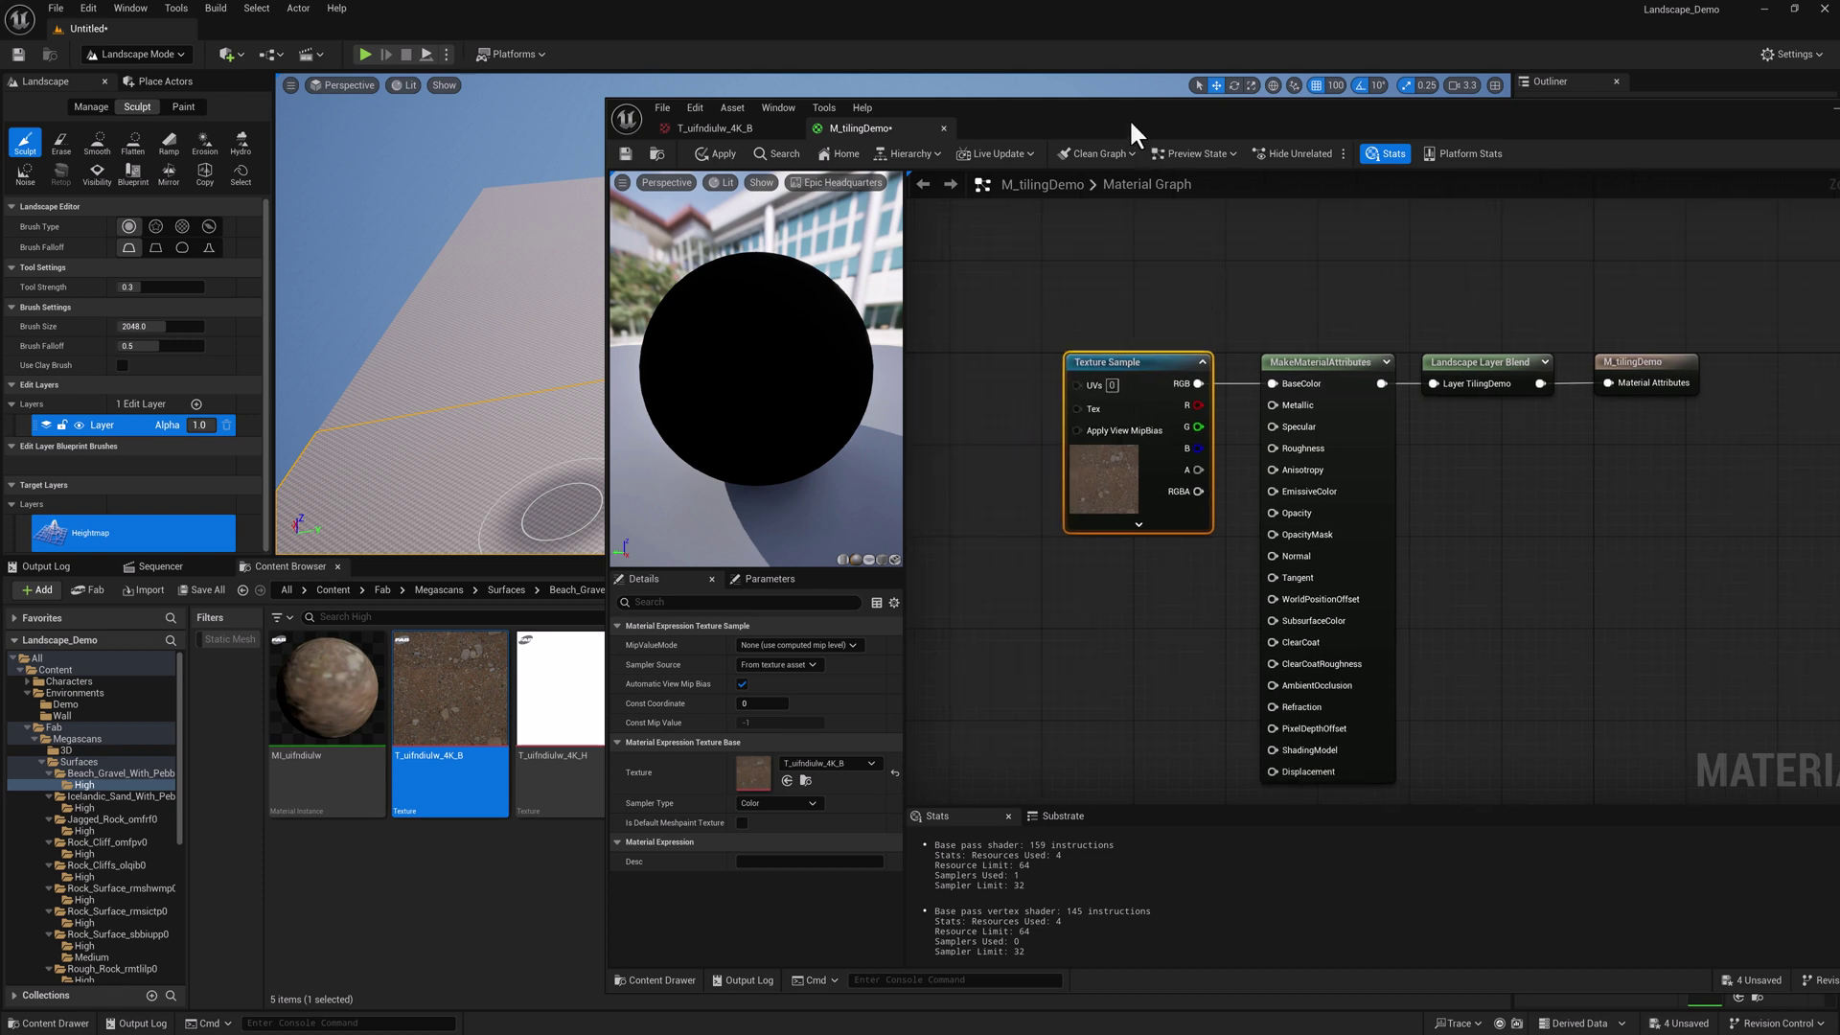
{"action": "left_click_drag", "start_coordinate": [1128, 118], "coordinate": [1168, 110]}
{"action": "right_click_drag", "start_coordinate": [1054, 287], "coordinate": [1194, 288]}
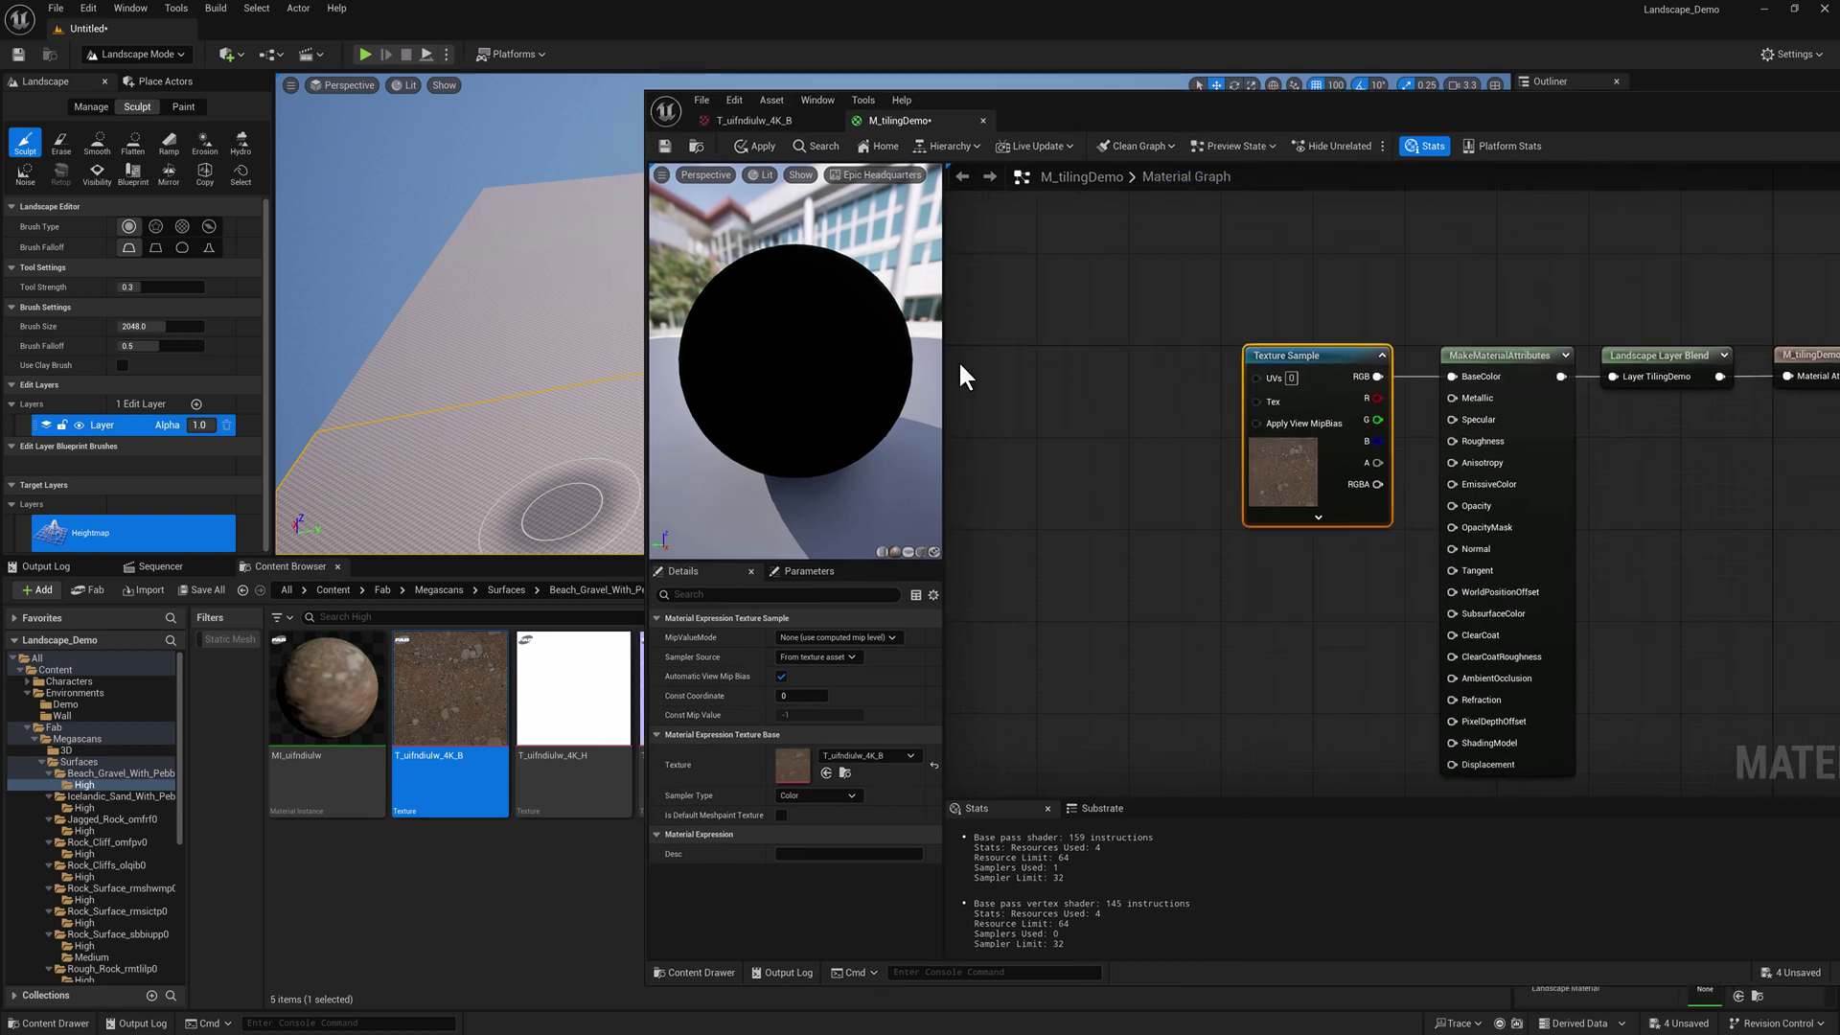
{"action": "left_click", "coordinate": [661, 148]}
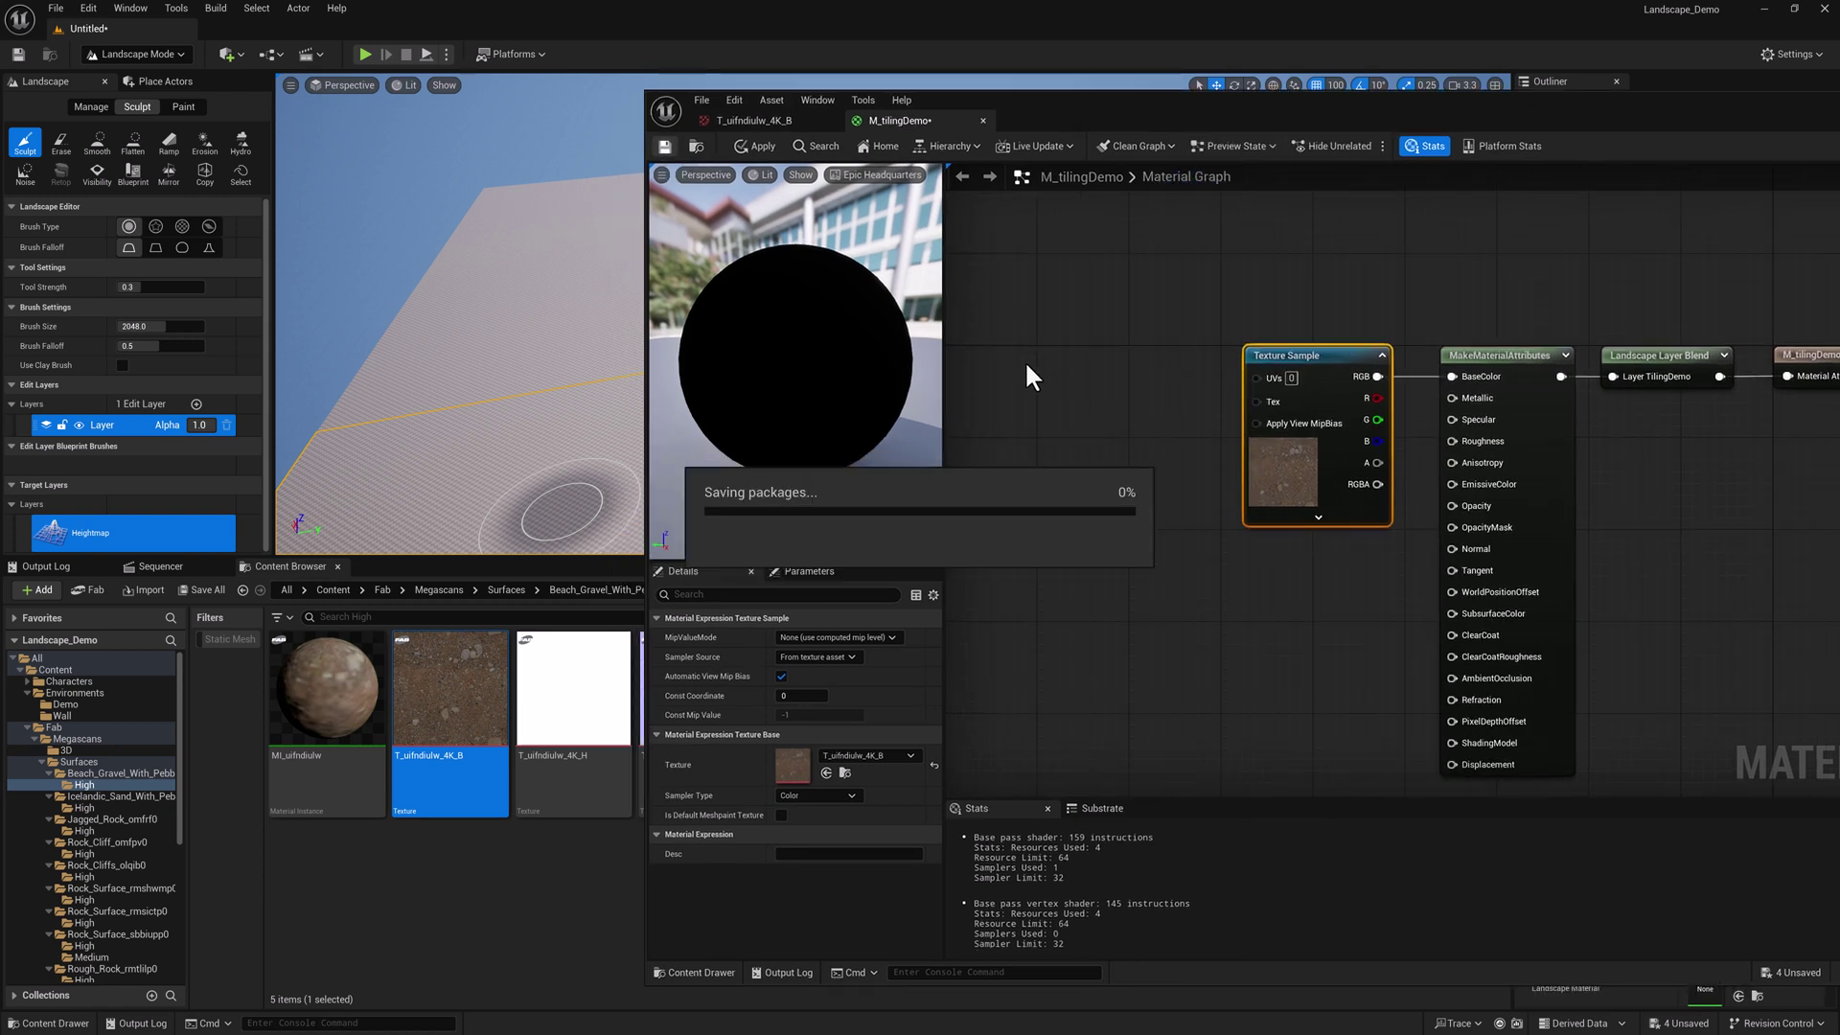
{"action": "left_click_drag", "start_coordinate": [1029, 107], "coordinate": [1839, 302]}
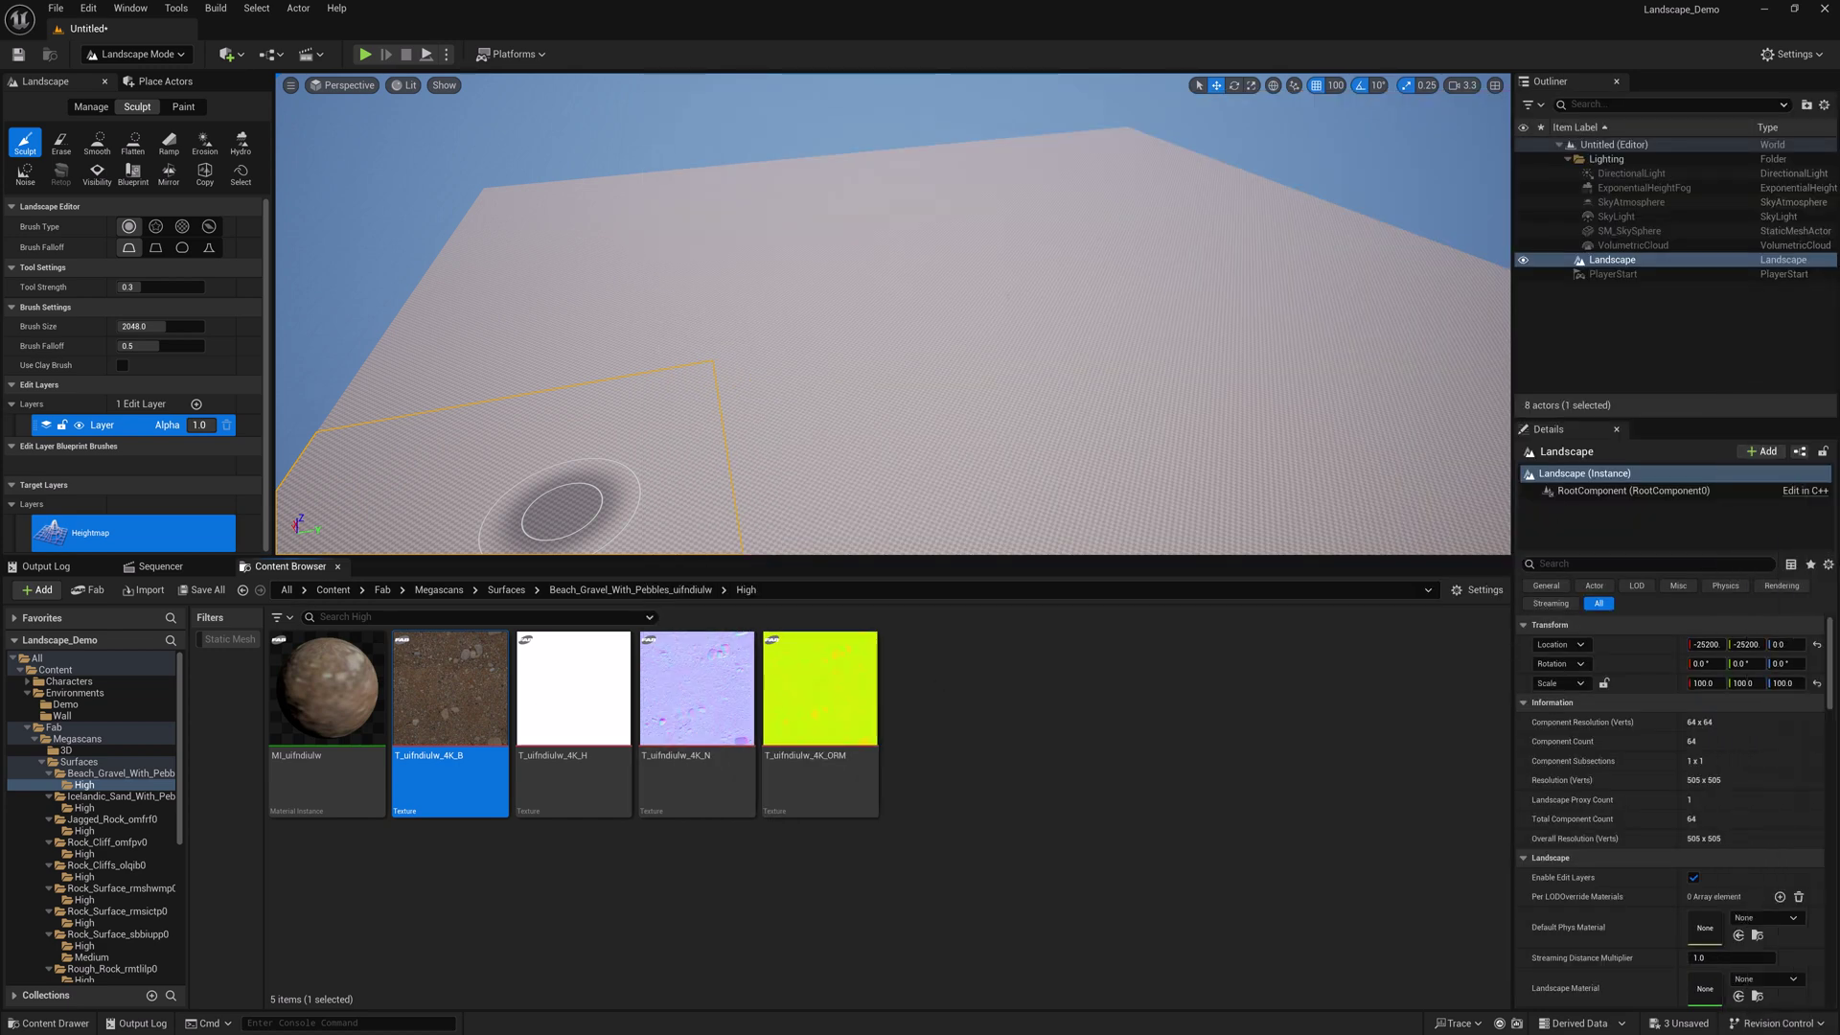
Step: Create a material instance from M_tilingDemo and name it MI_tilingDemo
{"action": "right_click", "coordinate": [609, 730]}
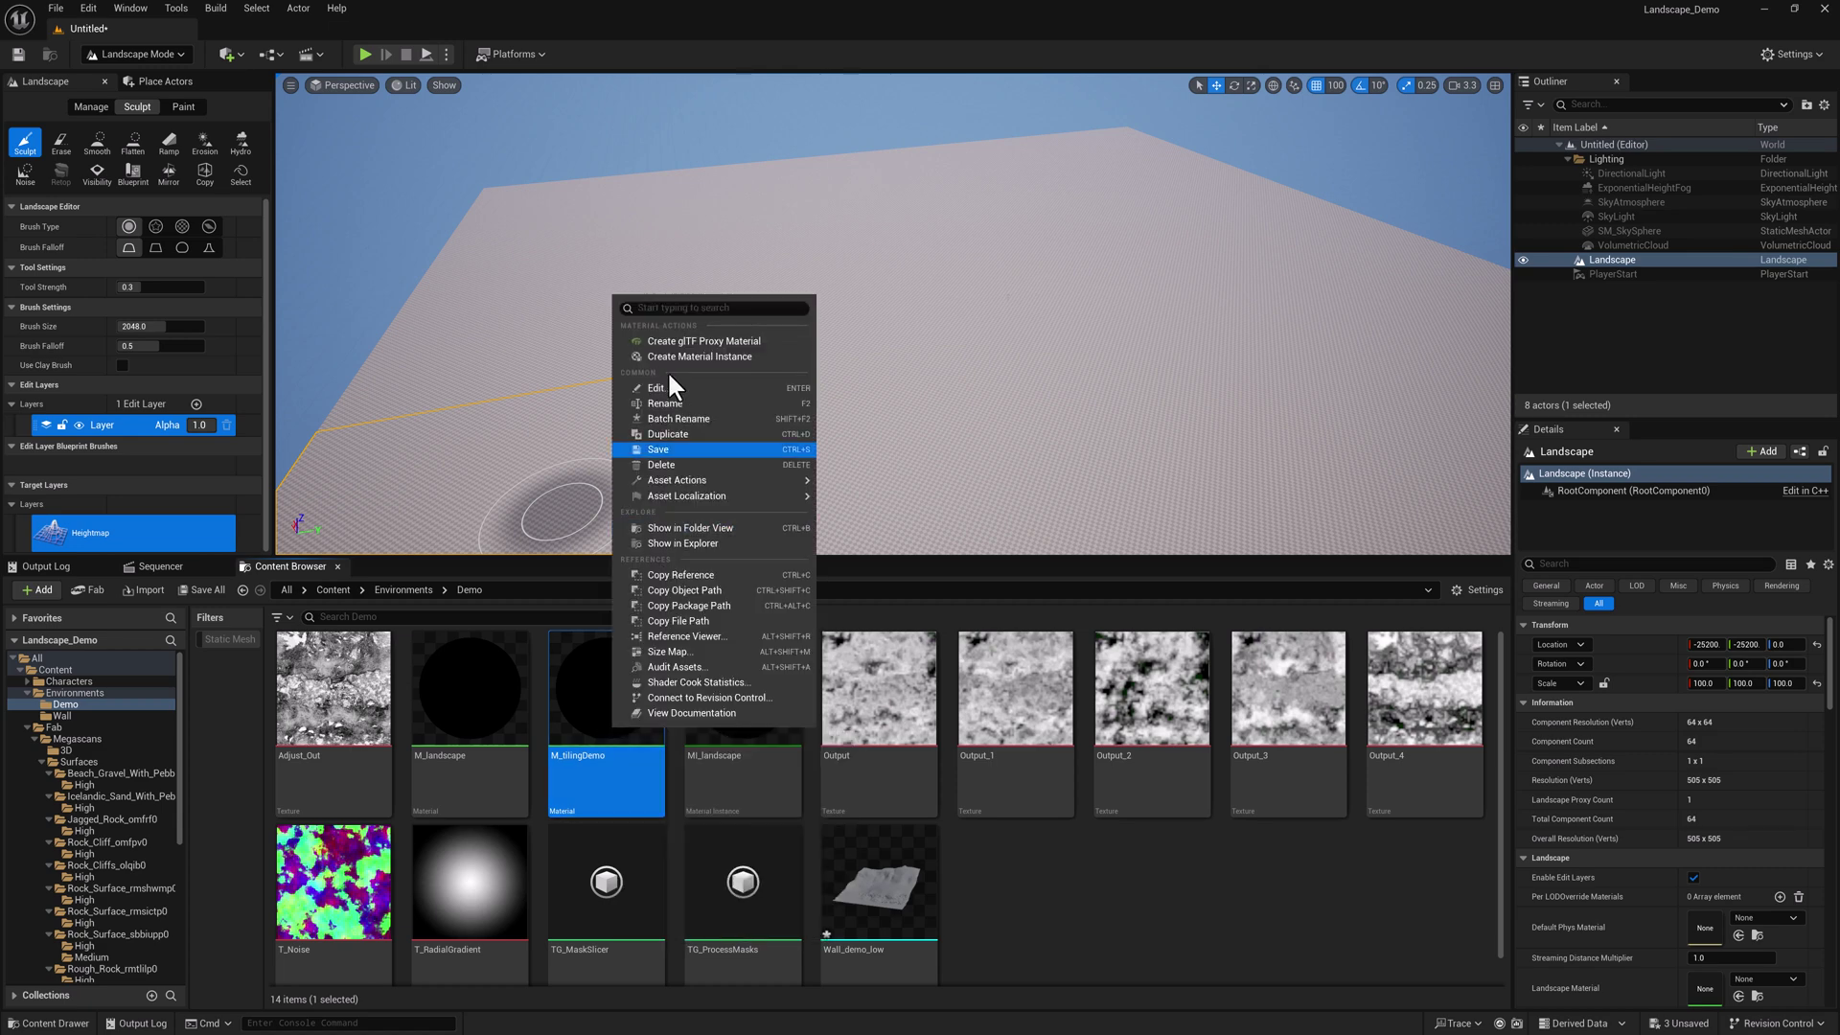
{"action": "left_click", "coordinate": [692, 355]}
{"action": "key", "text": "Left"}
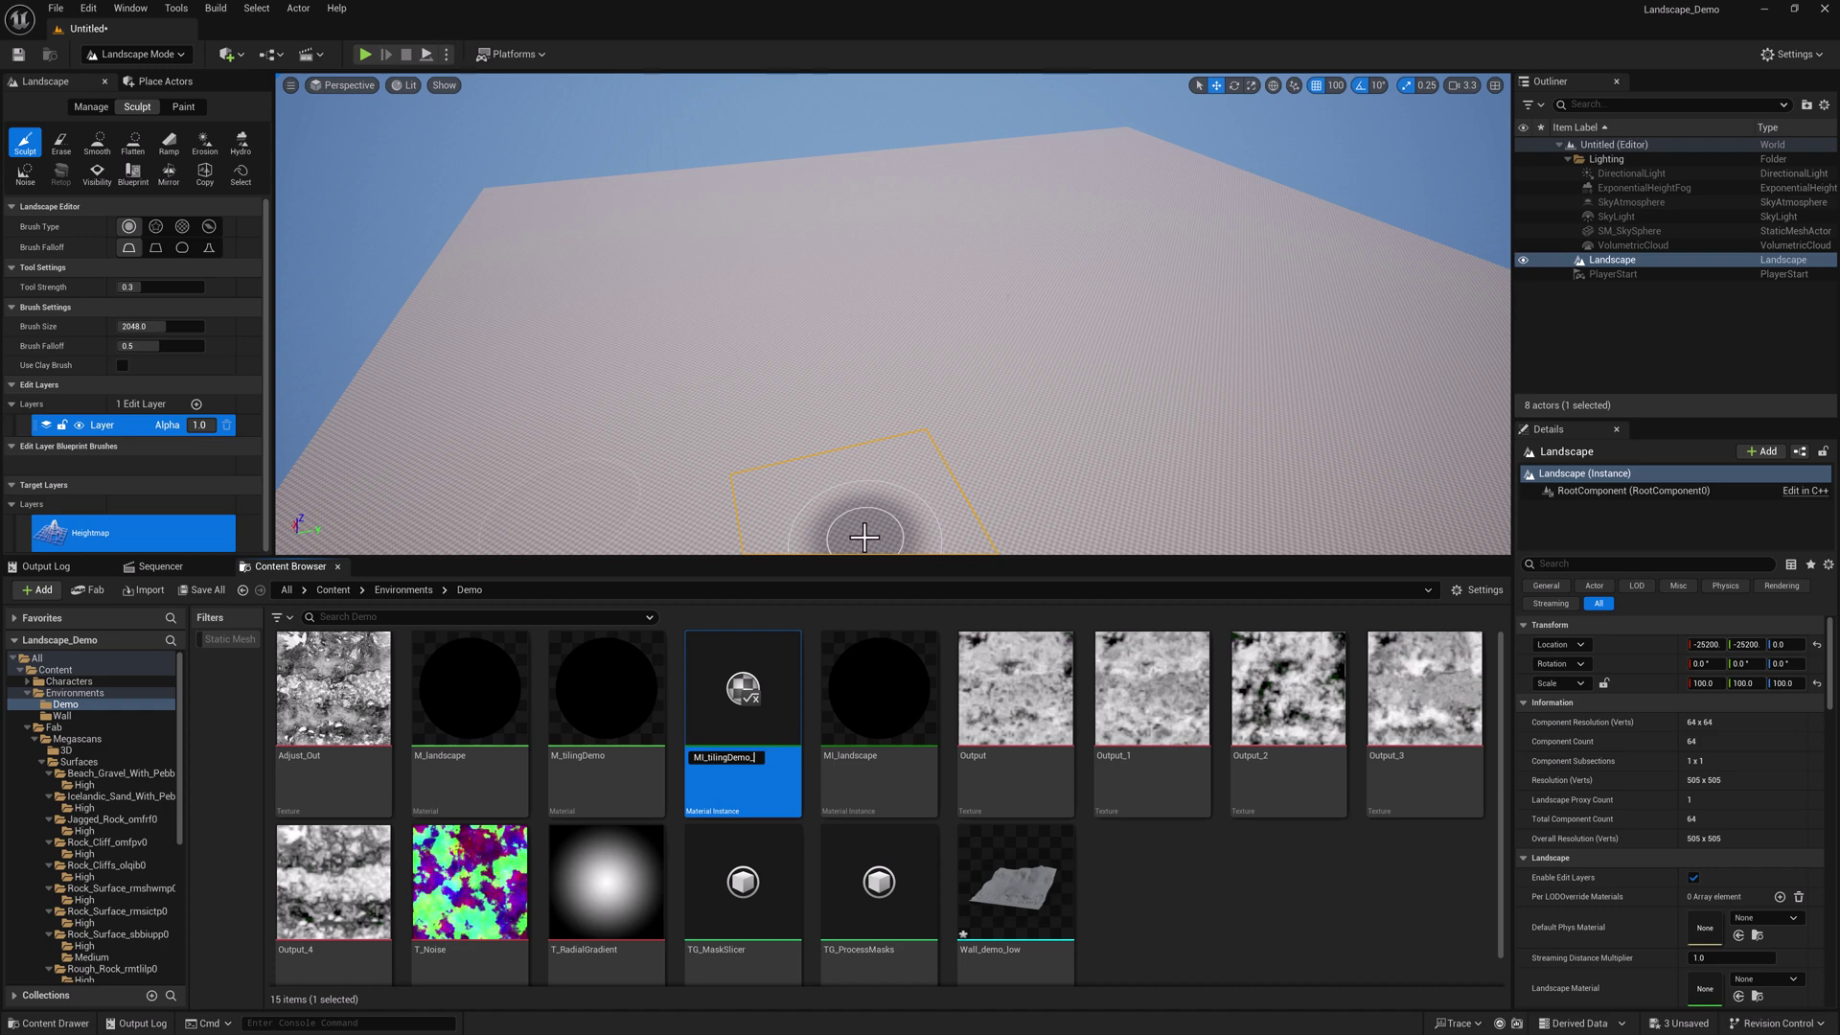
{"action": "key", "text": "Return"}
Step: Assign MI_tilingDemo as the Landscape Material of the selected landscape and save the instance
{"action": "left_click_drag", "start_coordinate": [852, 642], "coordinate": [1736, 983]}
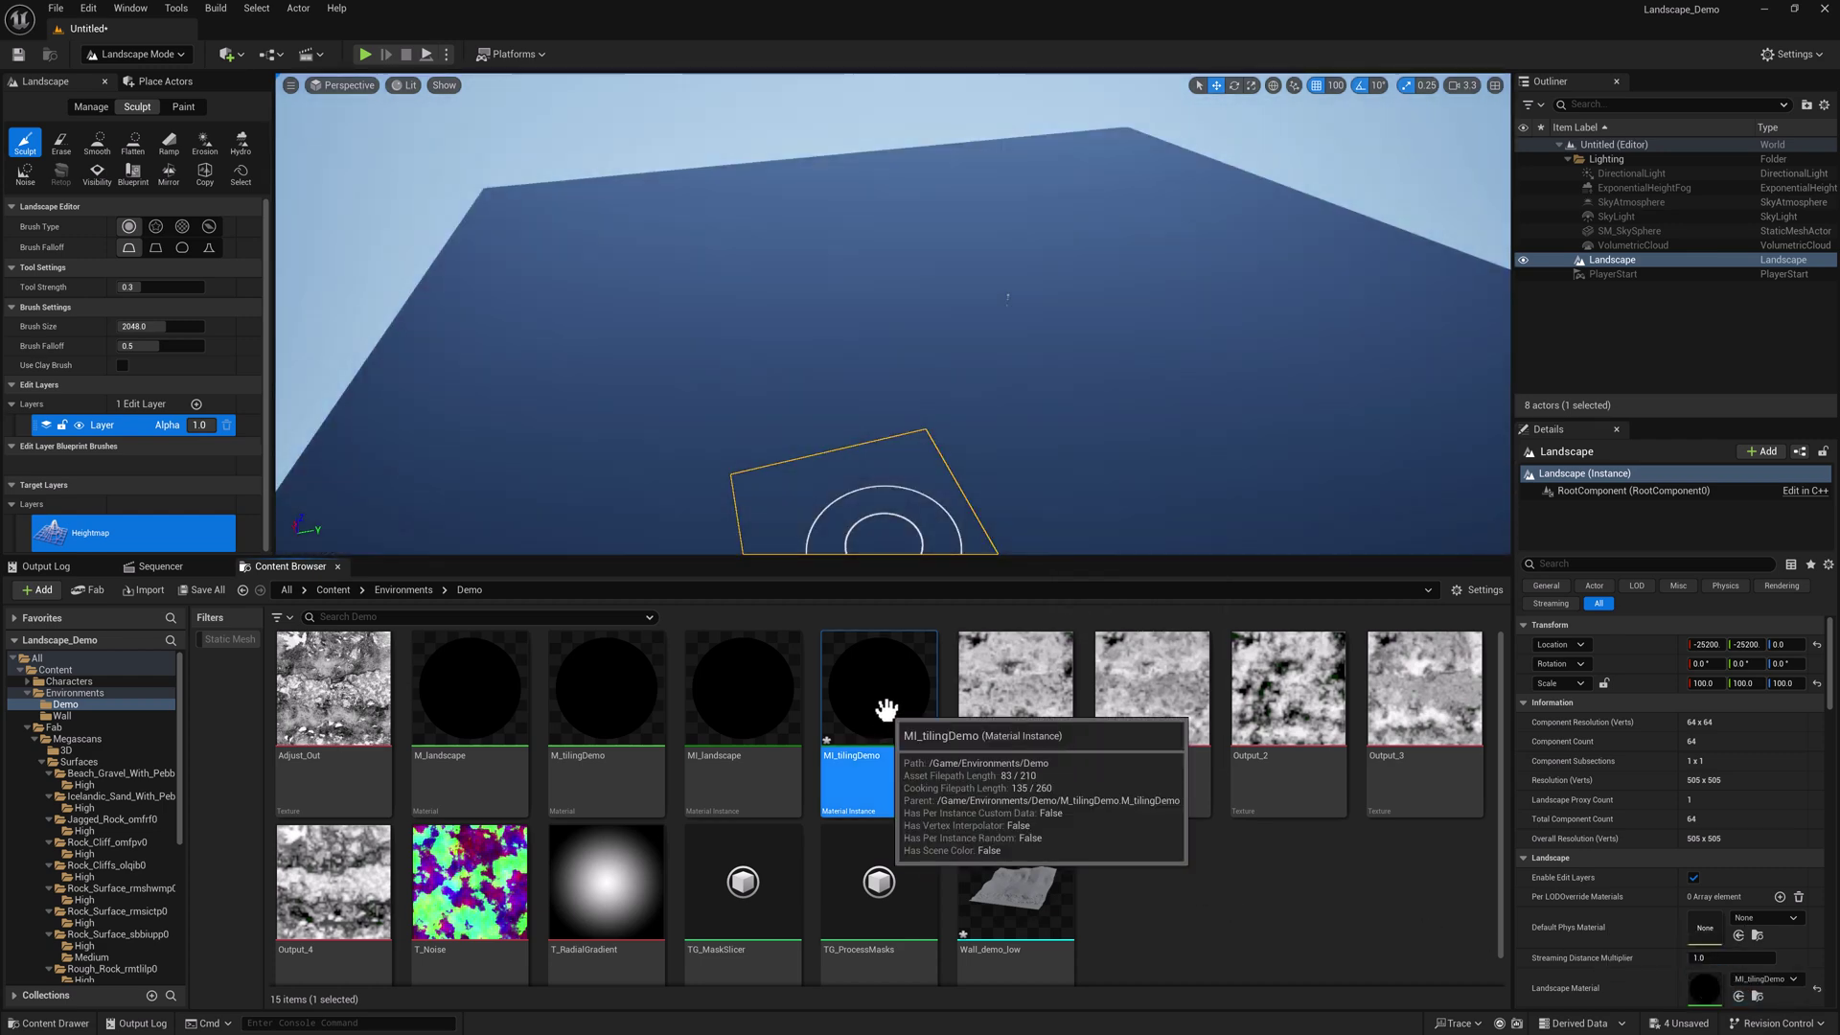
{"action": "right_click", "coordinate": [886, 729]}
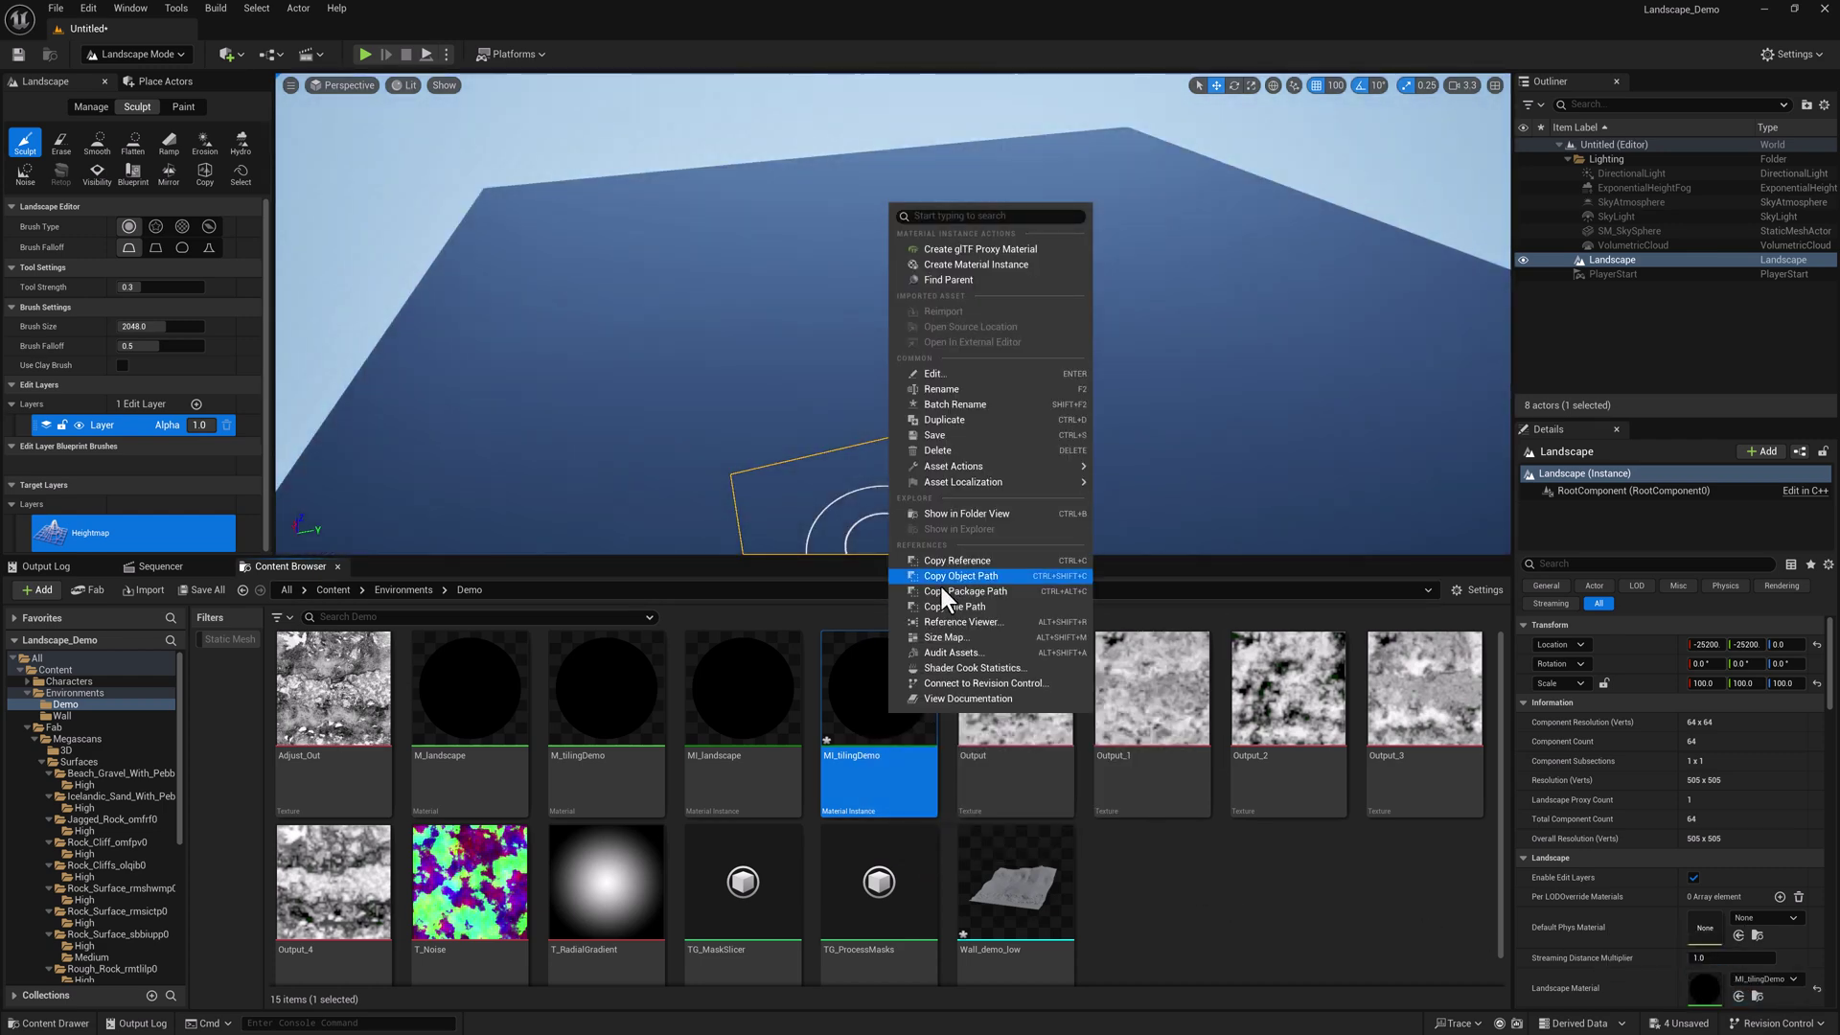
{"action": "left_click", "coordinate": [948, 436]}
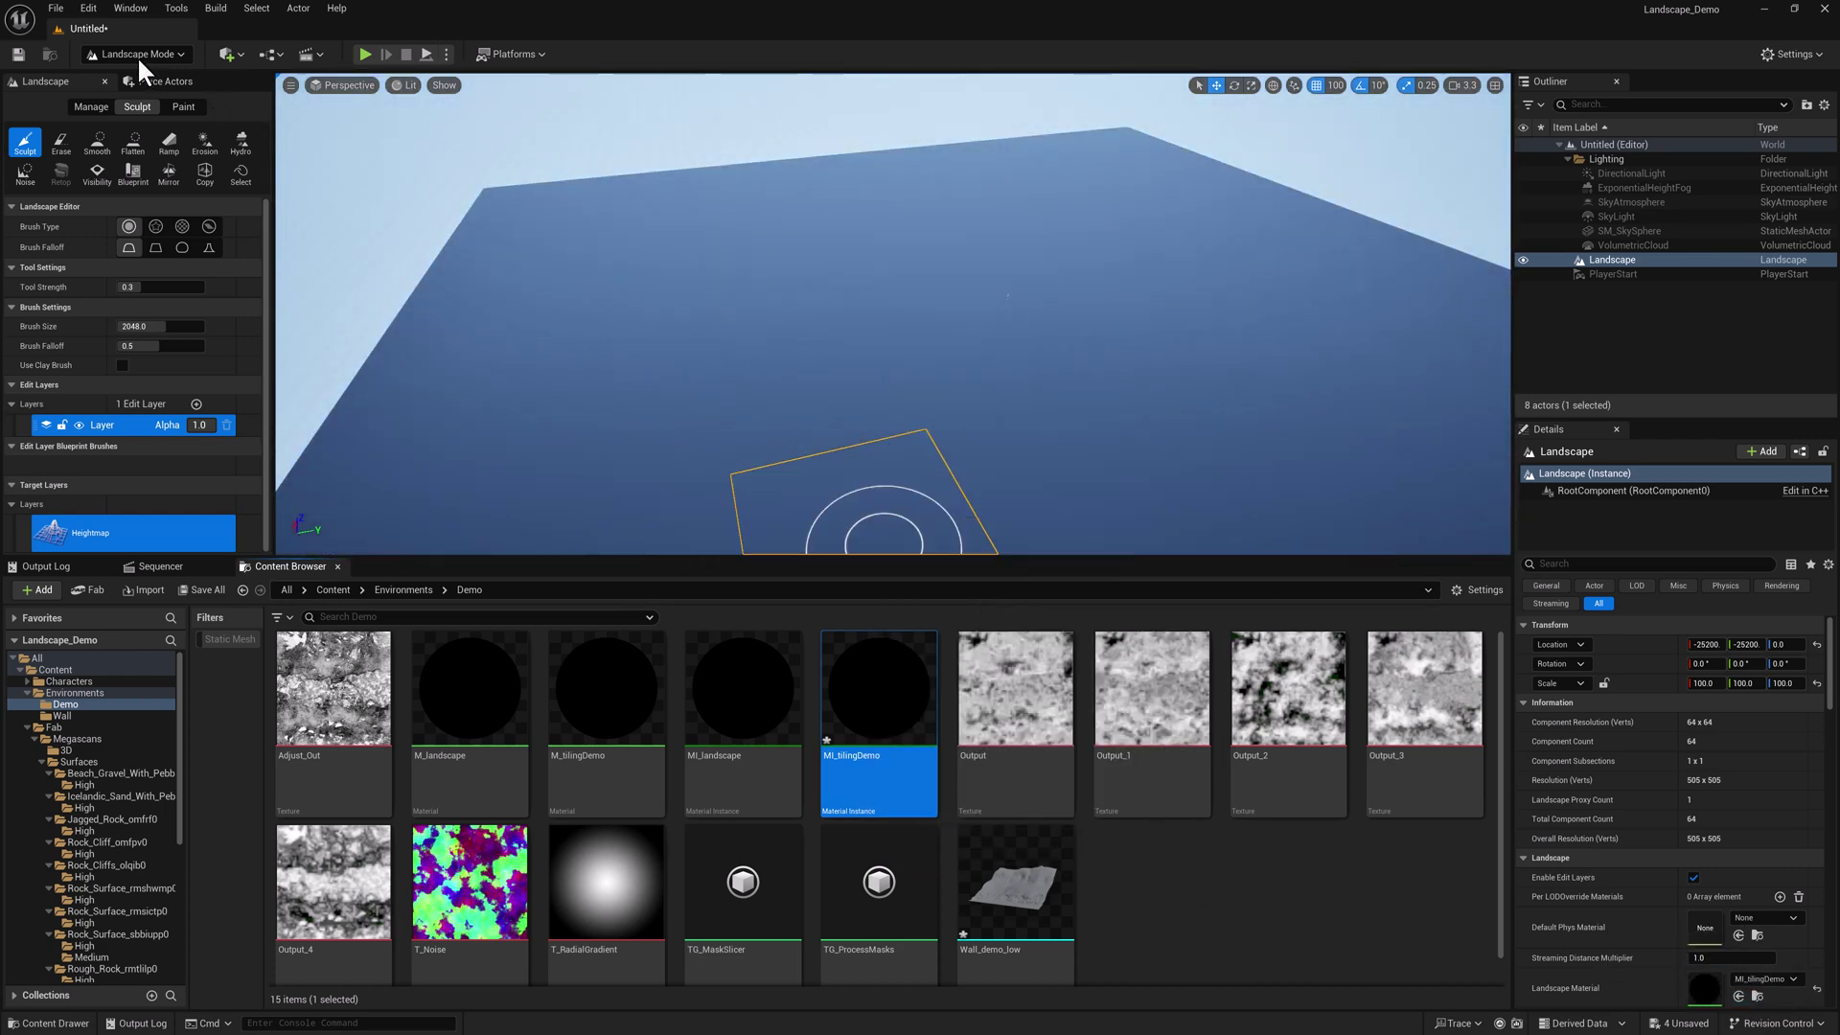
Step: Create and save a layer info asset for the TilingDemo target layer in the landscape's paint mode
{"action": "left_click", "coordinate": [186, 106]}
{"action": "left_click", "coordinate": [209, 493]}
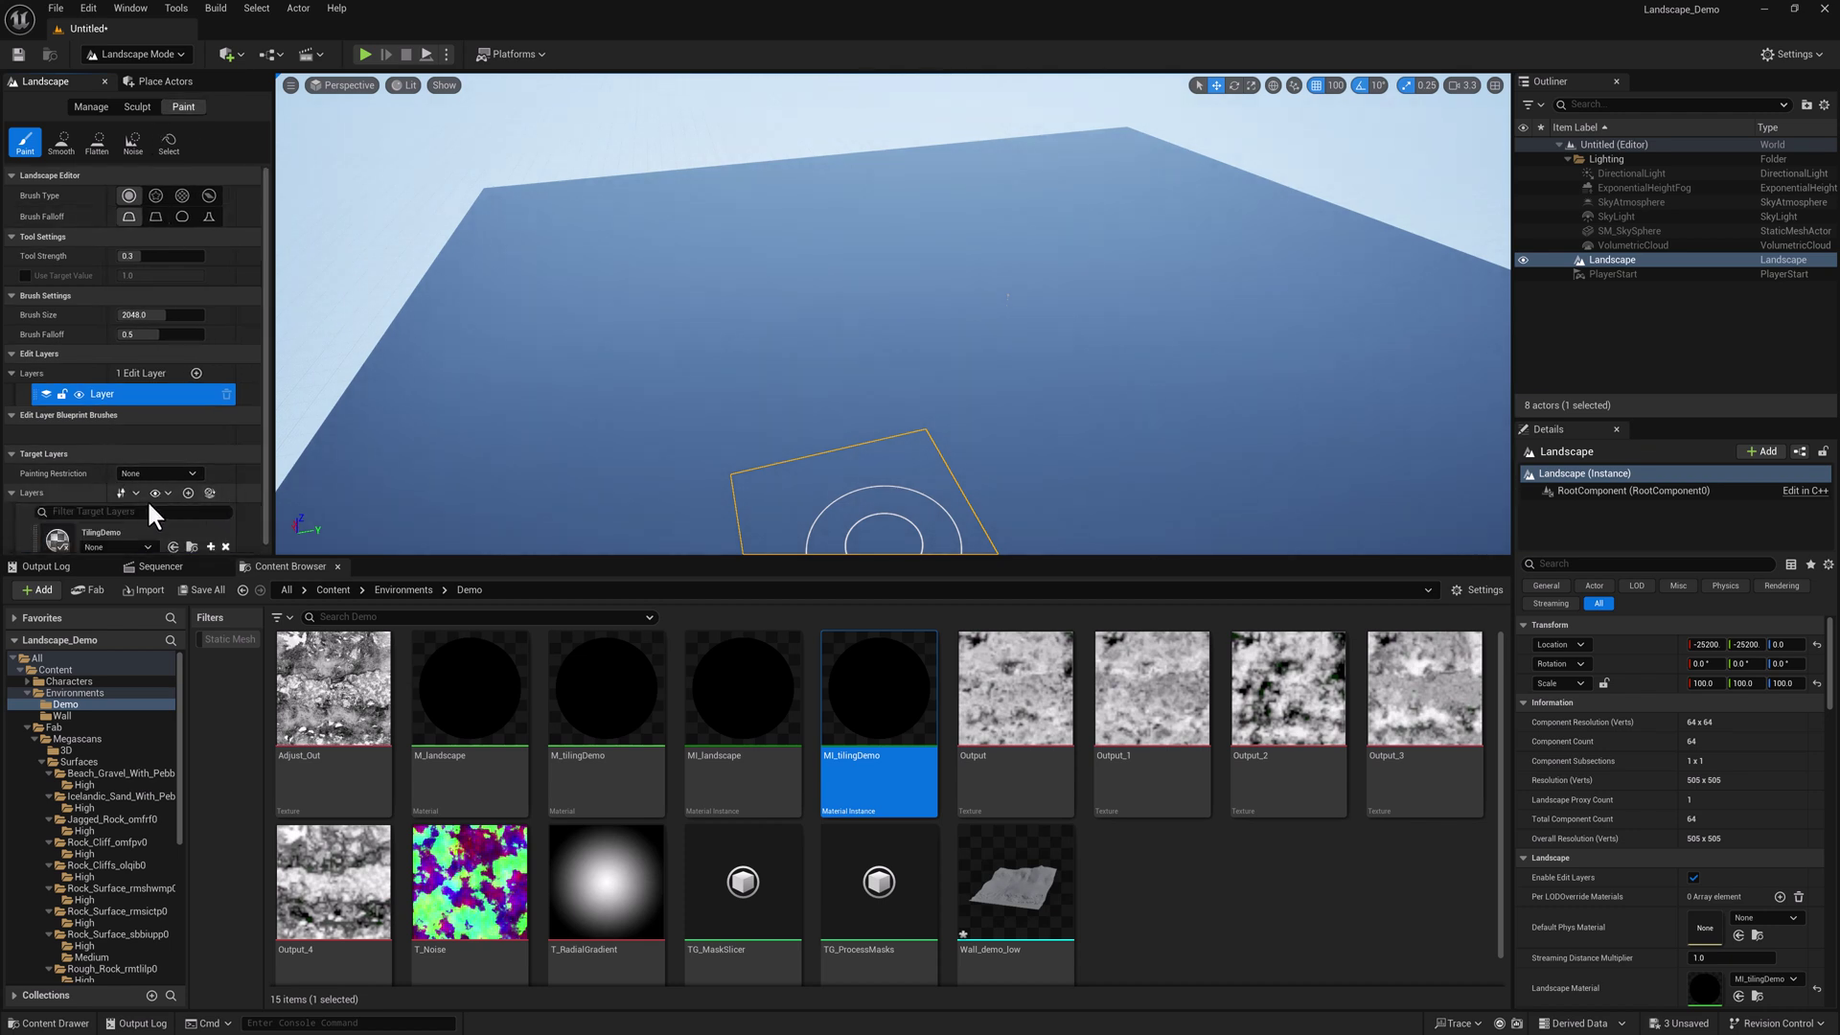
{"action": "left_click", "coordinate": [211, 538]}
{"action": "left_click", "coordinate": [266, 562]}
{"action": "left_click", "coordinate": [972, 677]}
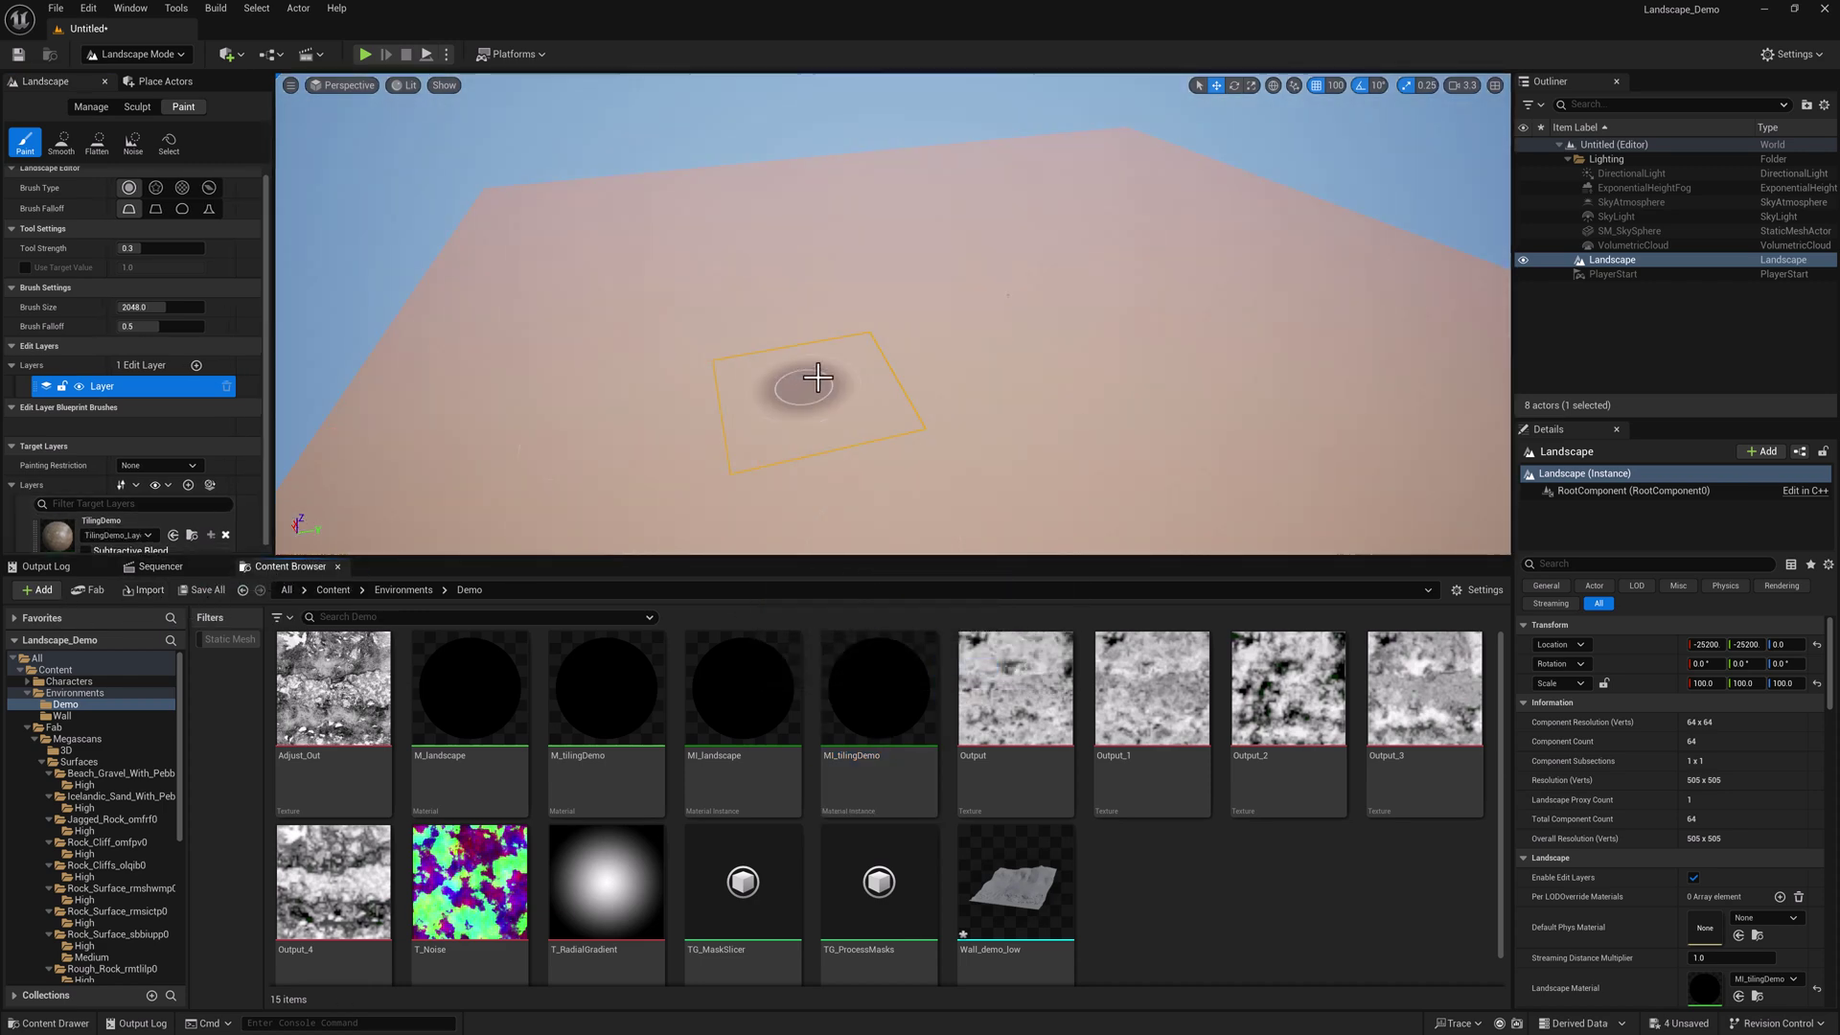
Step: Add a LandscapeLayerCoords node beside the Texture Sample in the M_tilingDemo material graph
{"action": "key", "text": "w"}
{"action": "right_click_drag", "start_coordinate": [937, 327], "coordinate": [937, 329]}
{"action": "scroll", "coordinate": [936, 331], "scroll_direction": "up", "scroll_amount": 3}
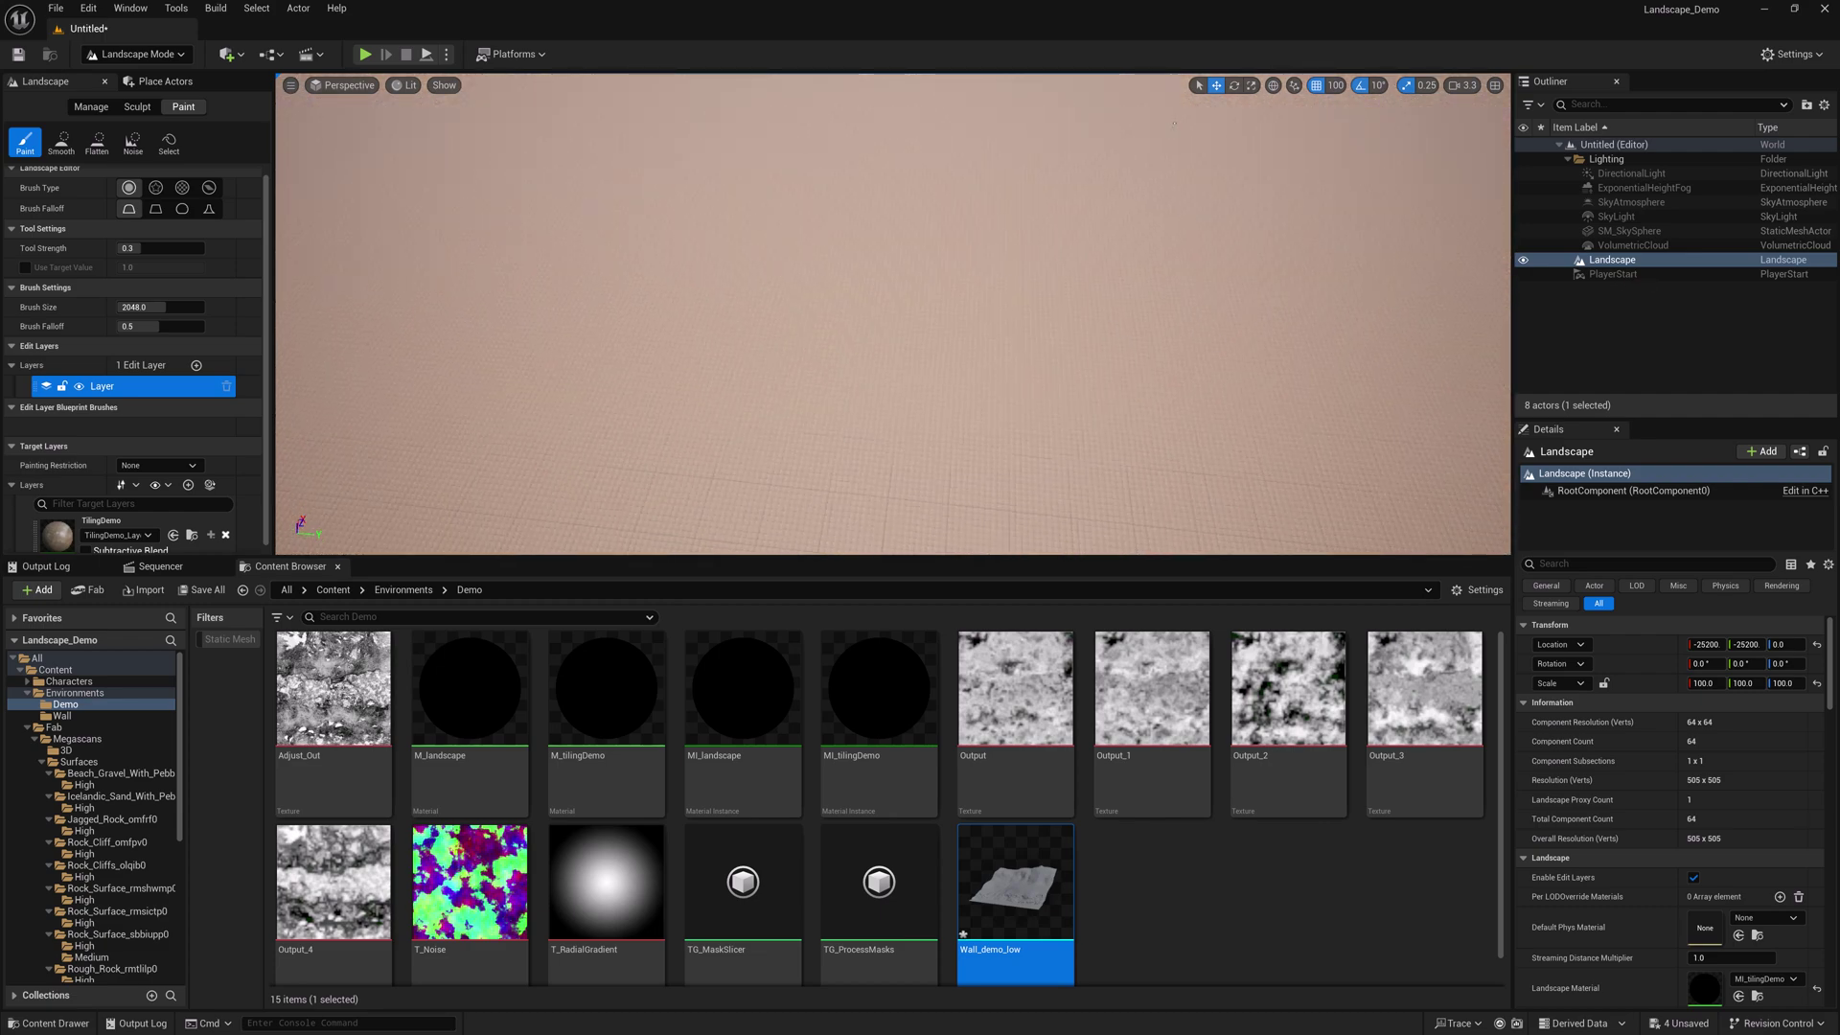
{"action": "left_click_drag", "start_coordinate": [1839, 269], "coordinate": [1052, 124]}
{"action": "right_click_drag", "start_coordinate": [1092, 347], "coordinate": [1166, 333]}
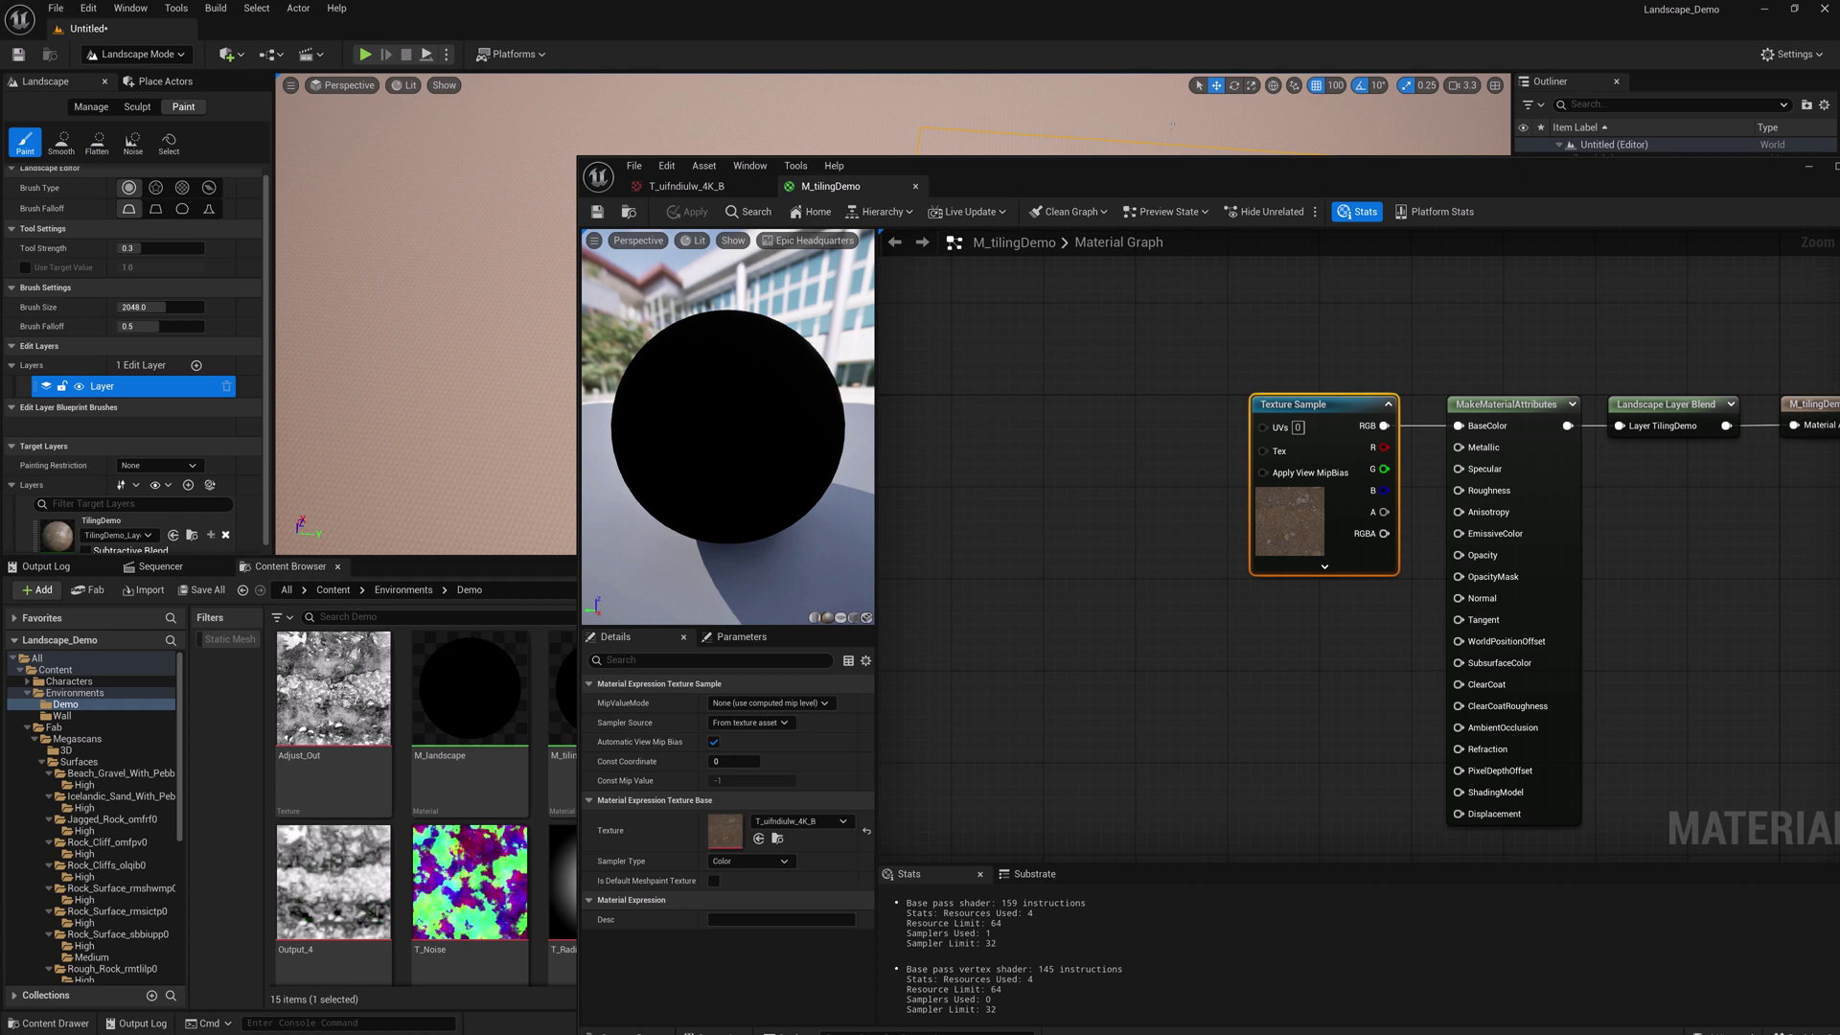
{"action": "right_click_drag", "start_coordinate": [1249, 428], "coordinate": [1286, 426]}
{"action": "right_click", "coordinate": [1147, 439]}
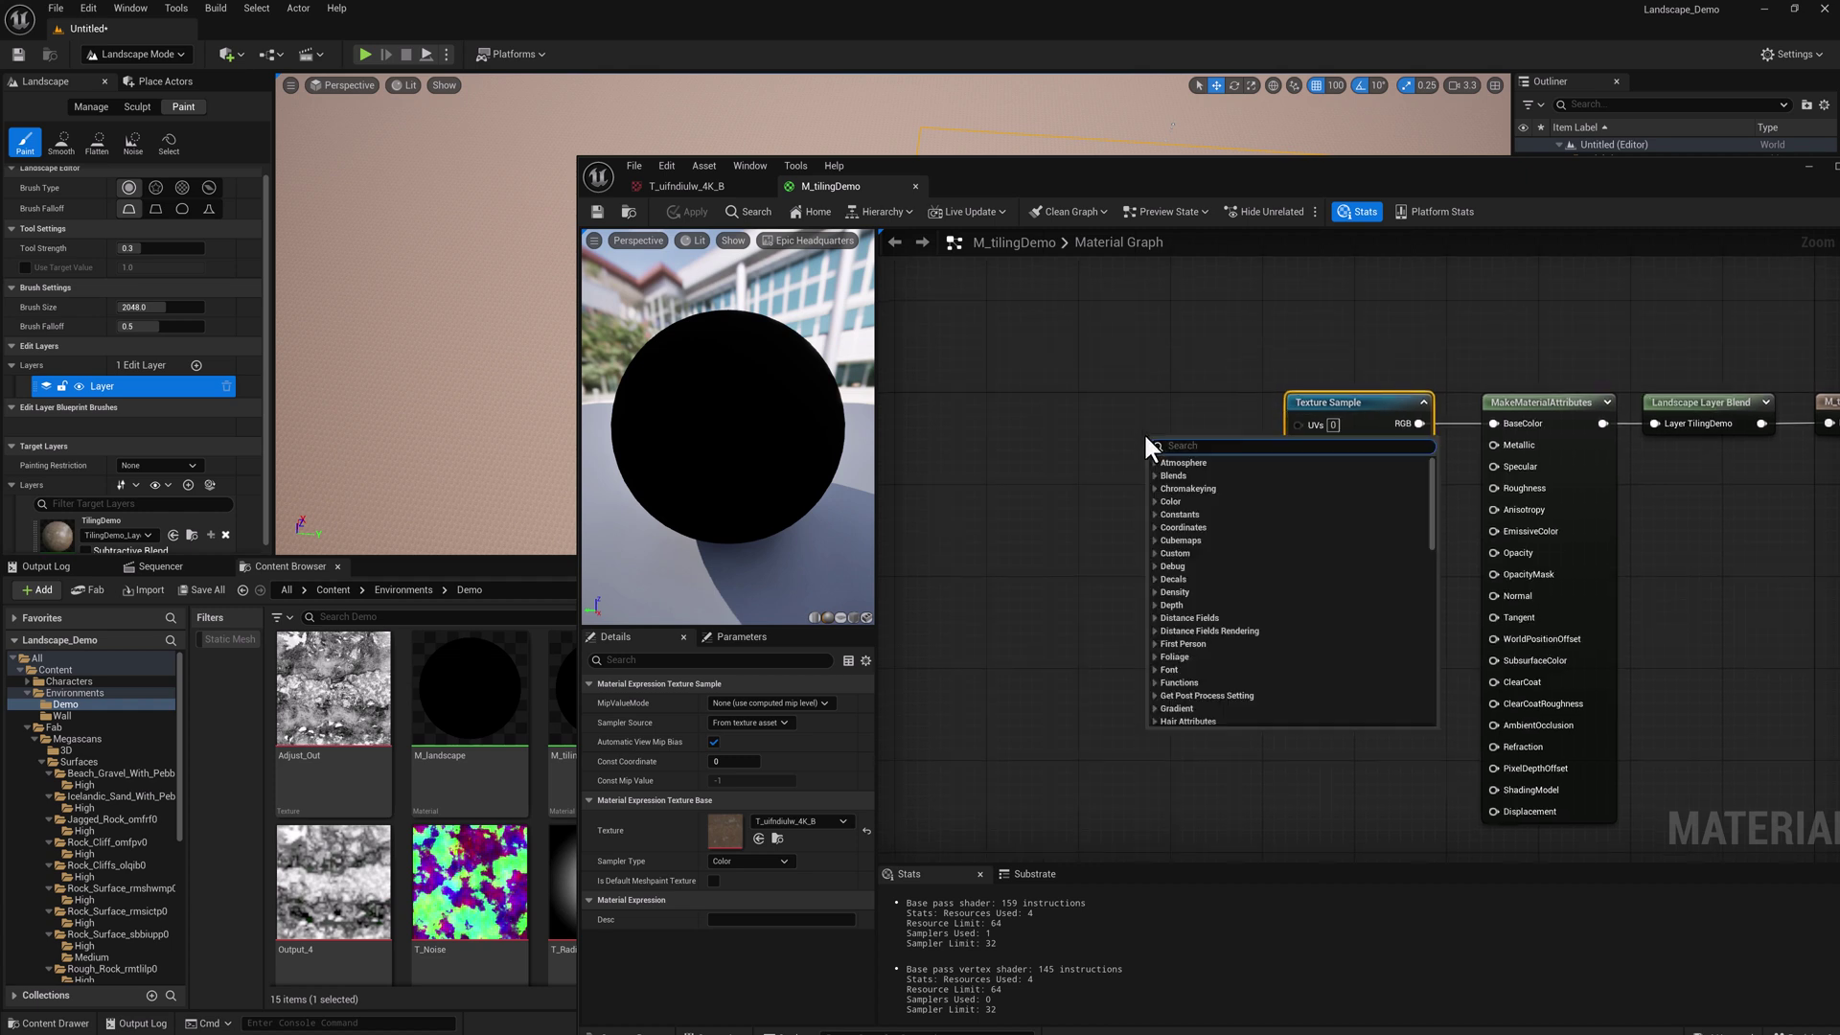
{"action": "type", "text": "lansc"}
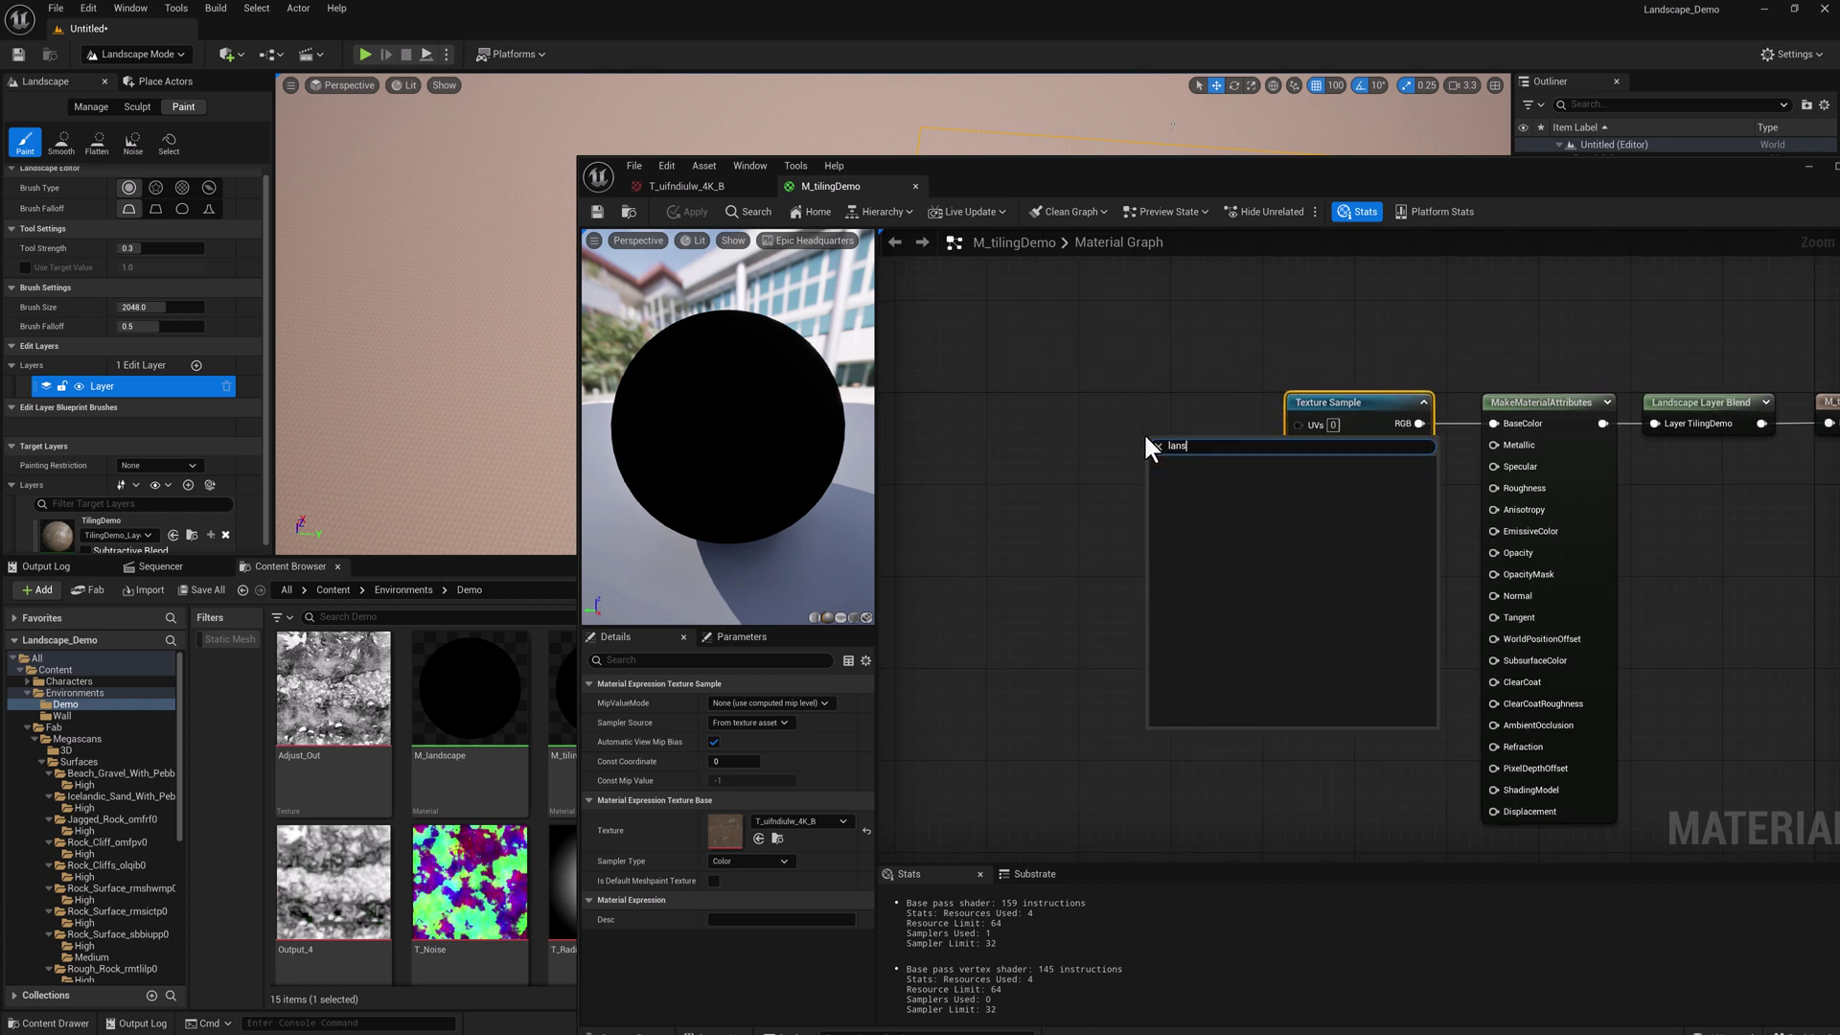
{"action": "key", "text": "BackSpace"}
{"action": "type", "text": "d"}
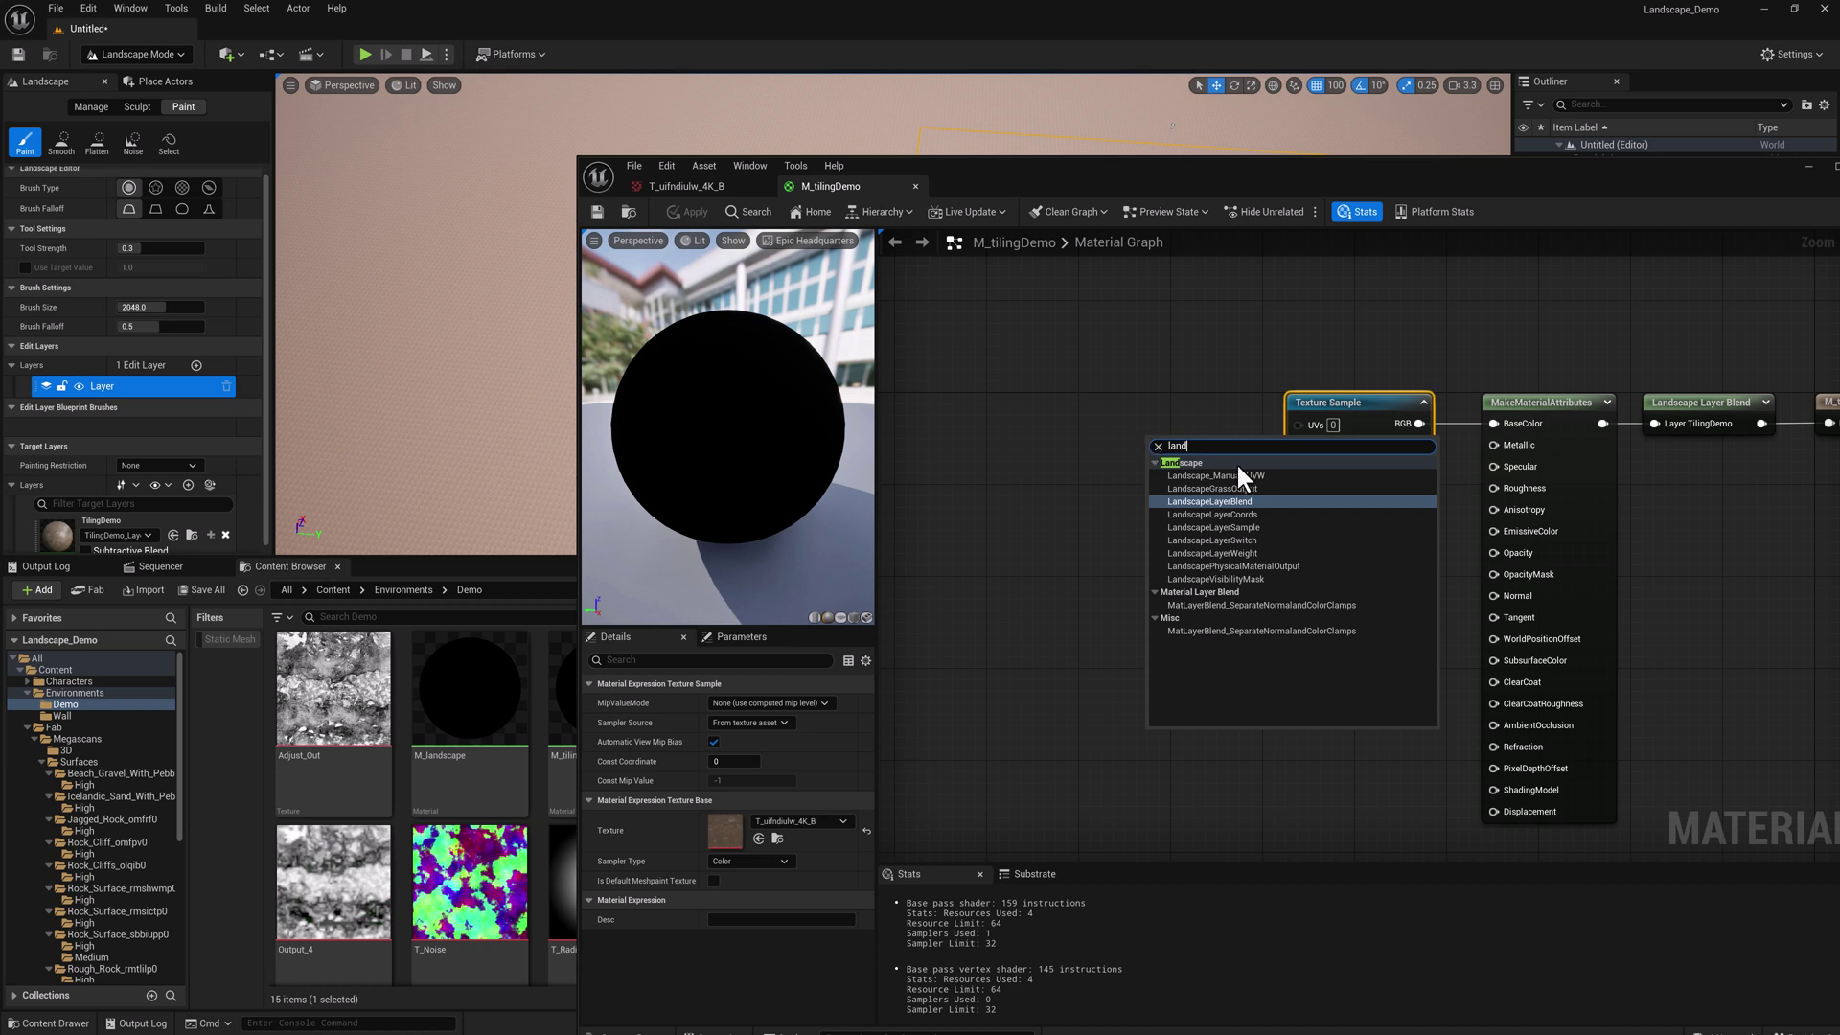
{"action": "left_click", "coordinate": [1248, 513]}
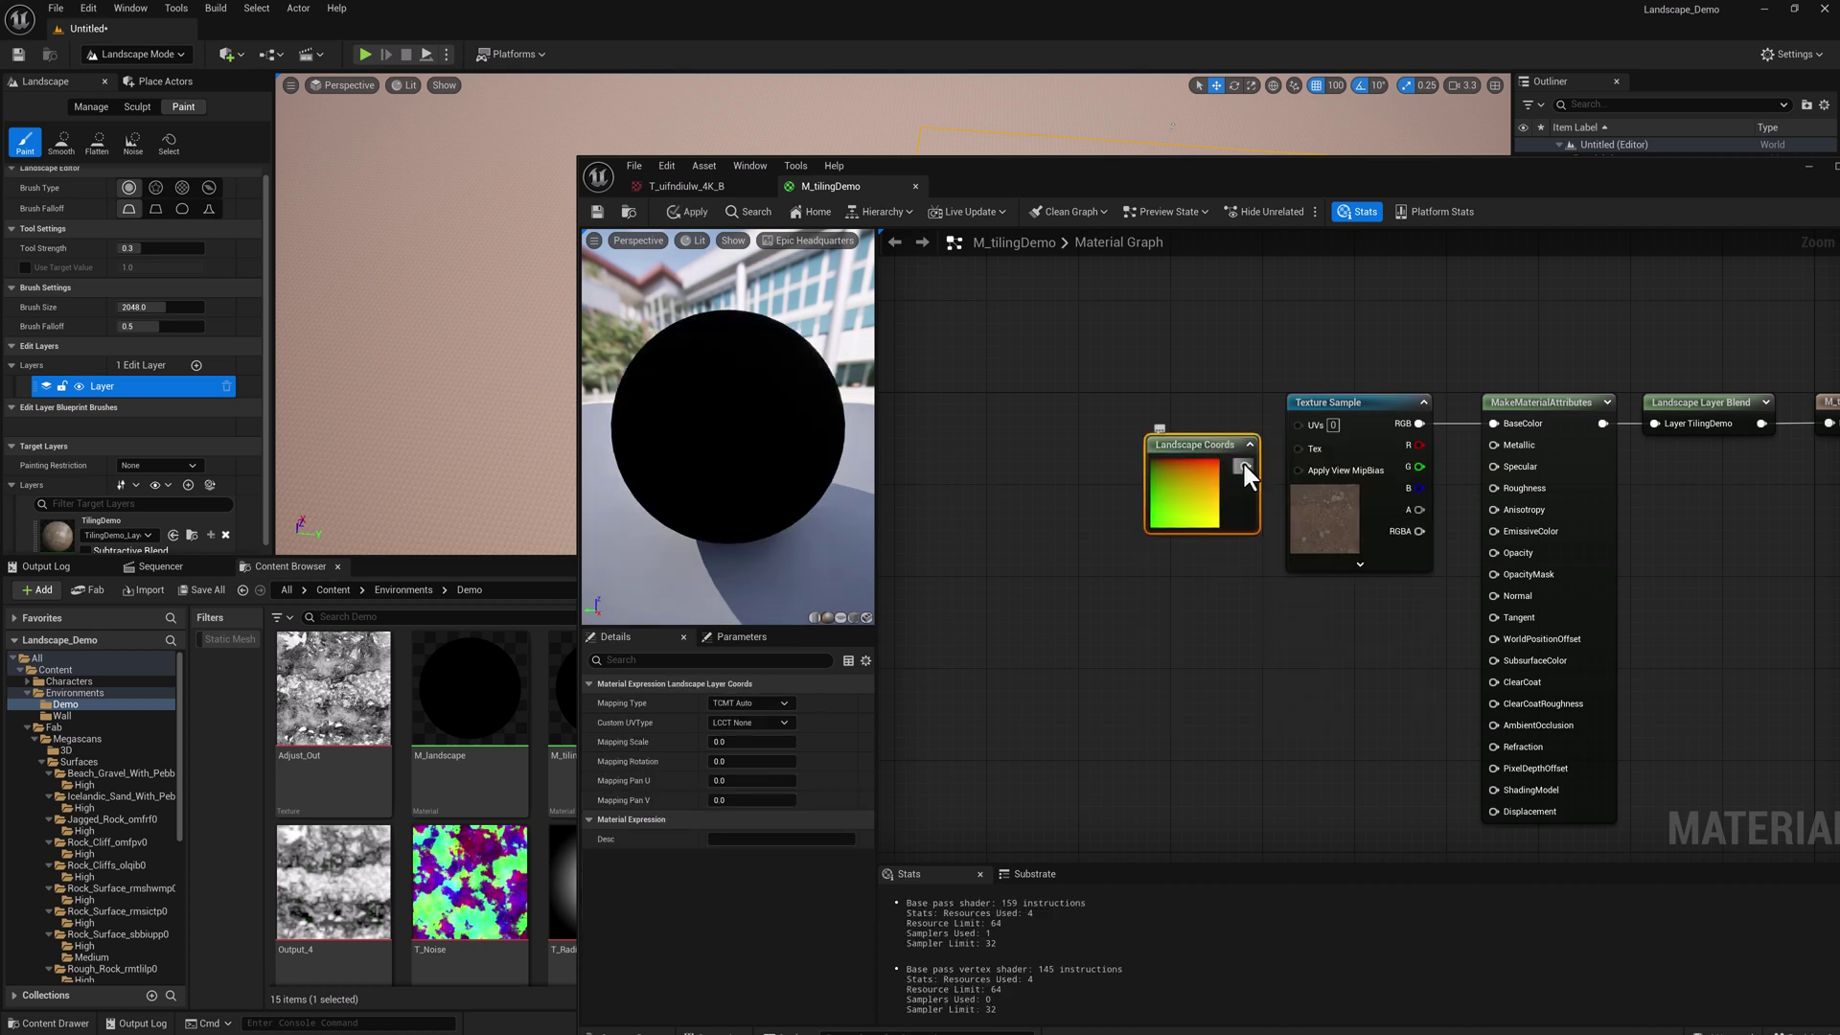
Step: Connect the Landscape Coords output to the Texture Sample's UVs and align the node with the sample
{"action": "left_click_drag", "start_coordinate": [1243, 465], "coordinate": [1299, 424]}
{"action": "left_click_drag", "start_coordinate": [1188, 444], "coordinate": [1187, 395]}
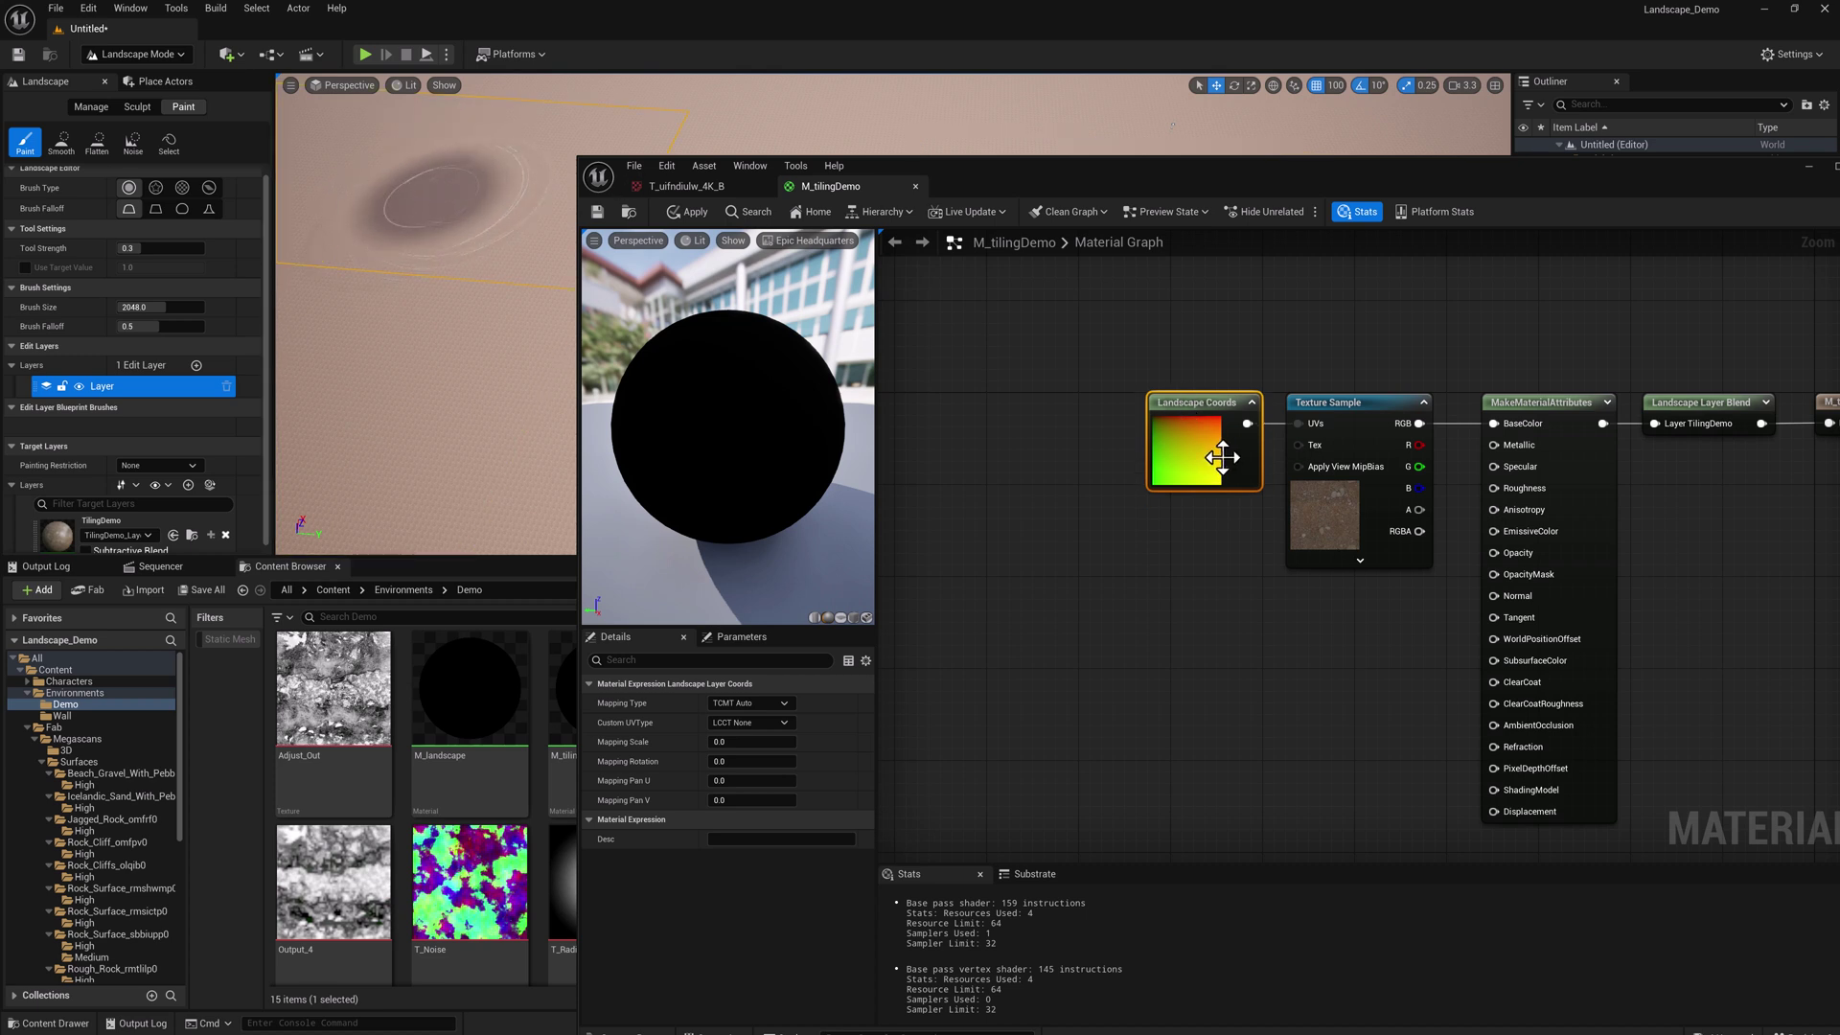
{"action": "left_click_drag", "start_coordinate": [1337, 438], "coordinate": [1349, 438]}
Step: Set the Landscape Coords node's Mapping Scale to 505 and save the material
{"action": "left_click", "coordinate": [1054, 143]}
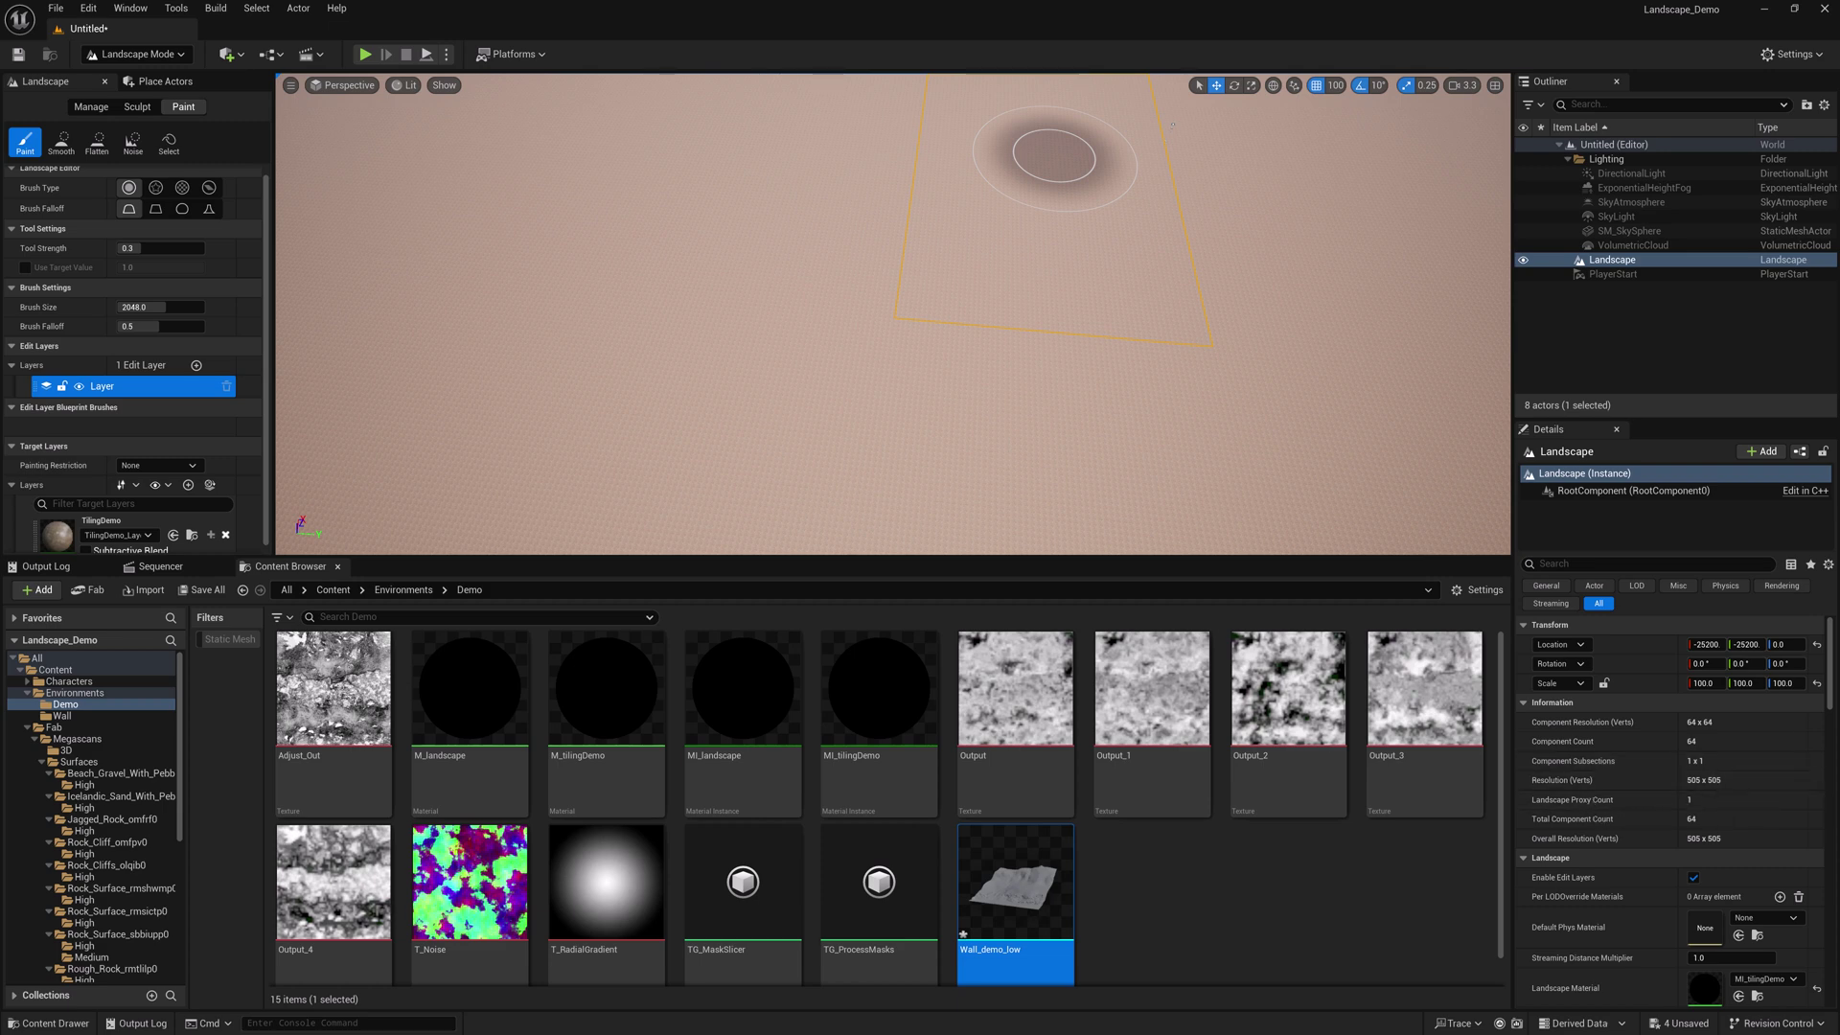
{"action": "left_click_drag", "start_coordinate": [1839, 153], "coordinate": [1154, 130]}
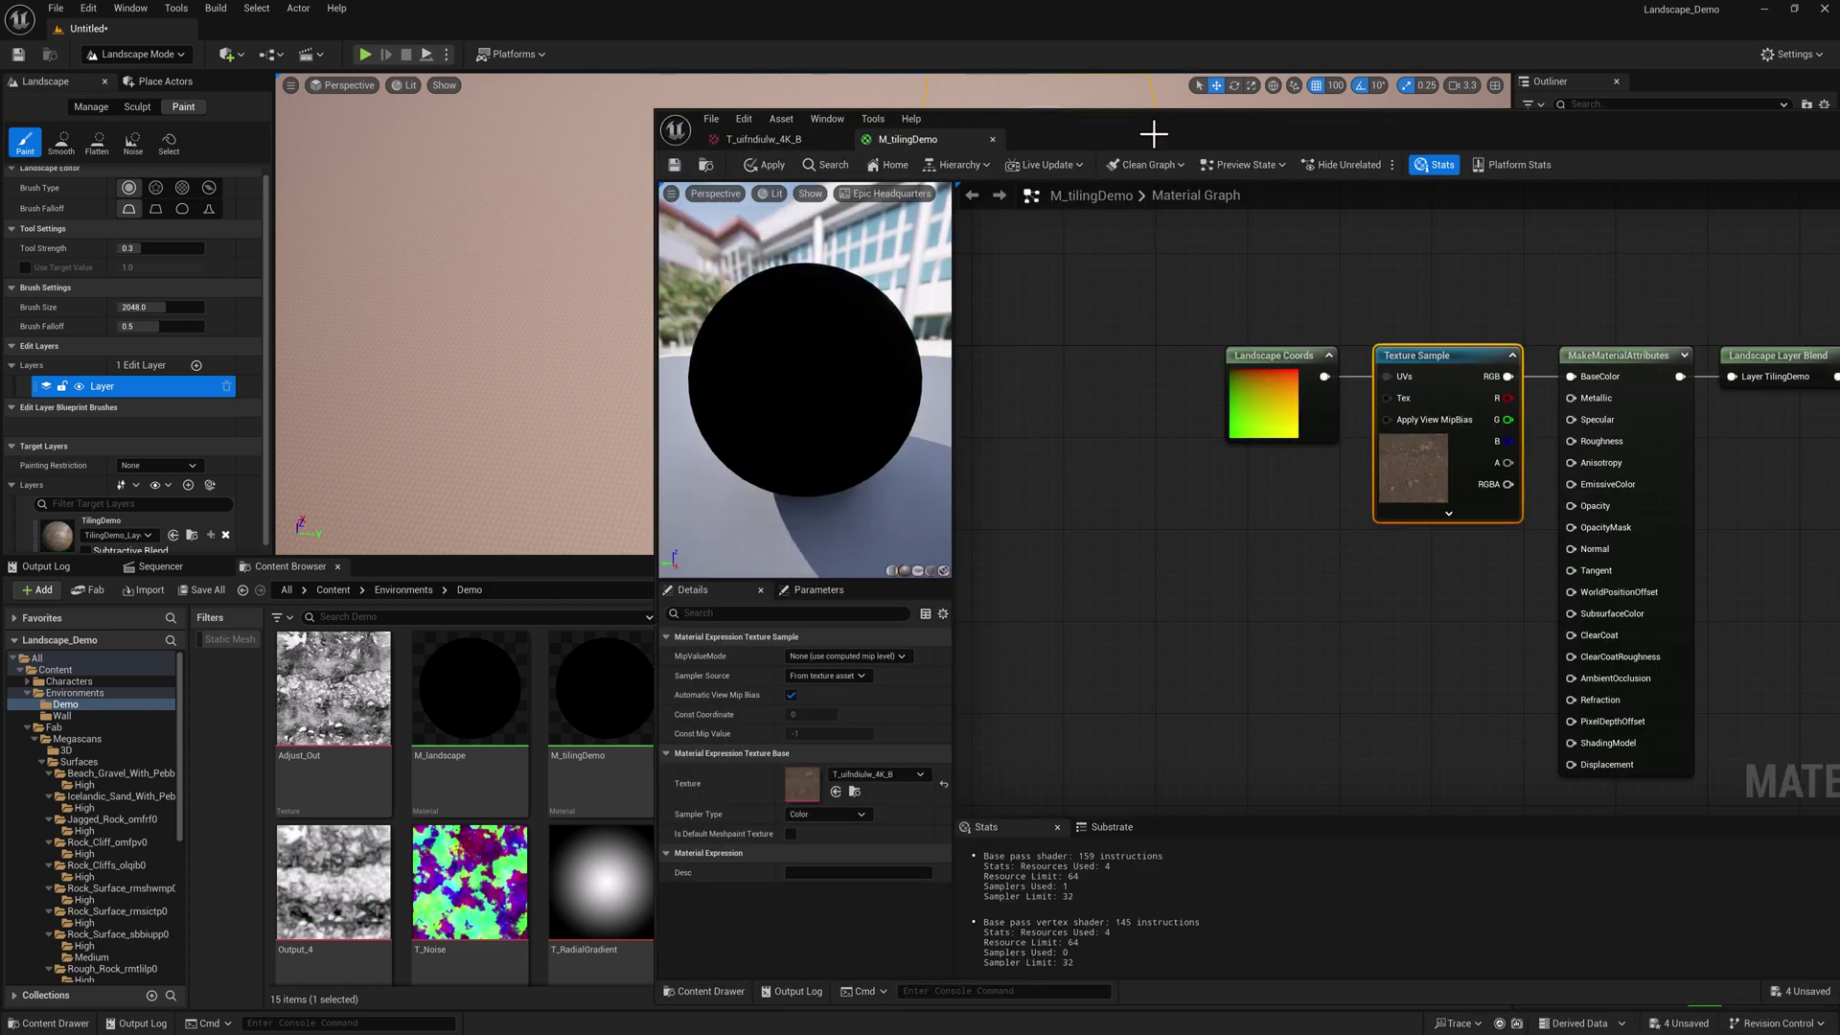
{"action": "left_click", "coordinate": [1269, 354]}
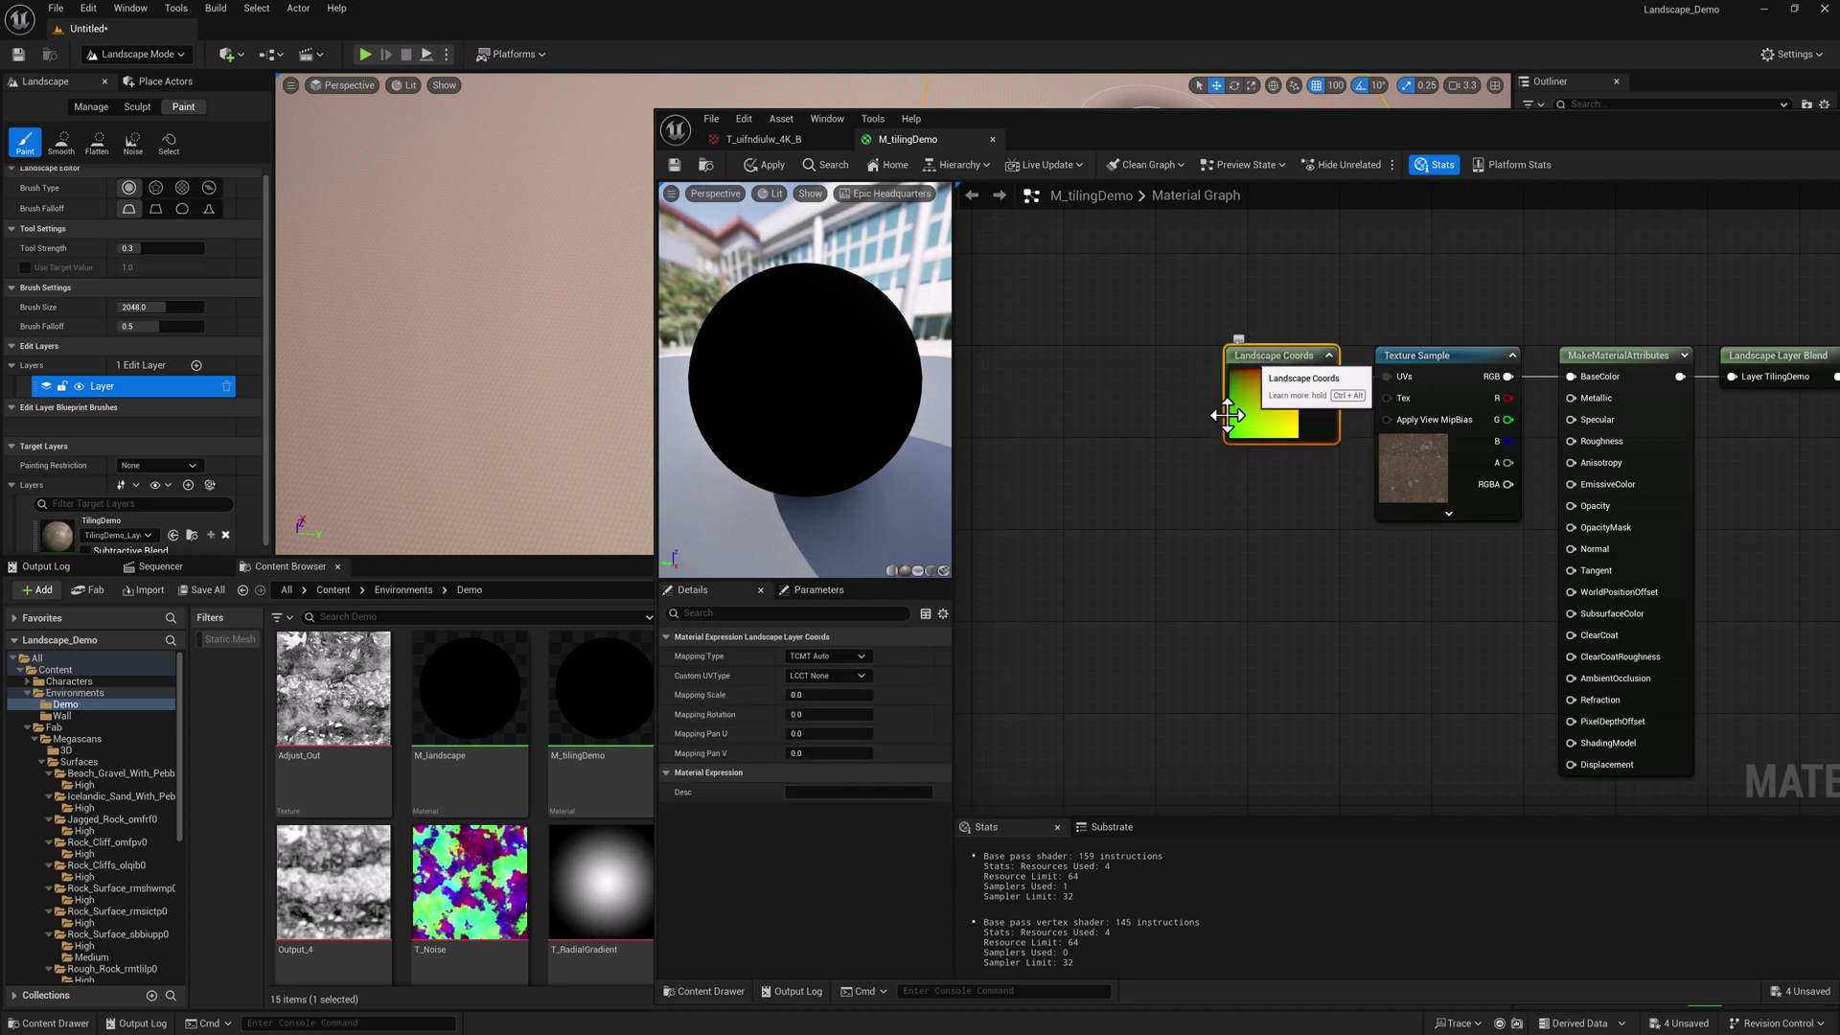
{"action": "left_click", "coordinate": [807, 695]}
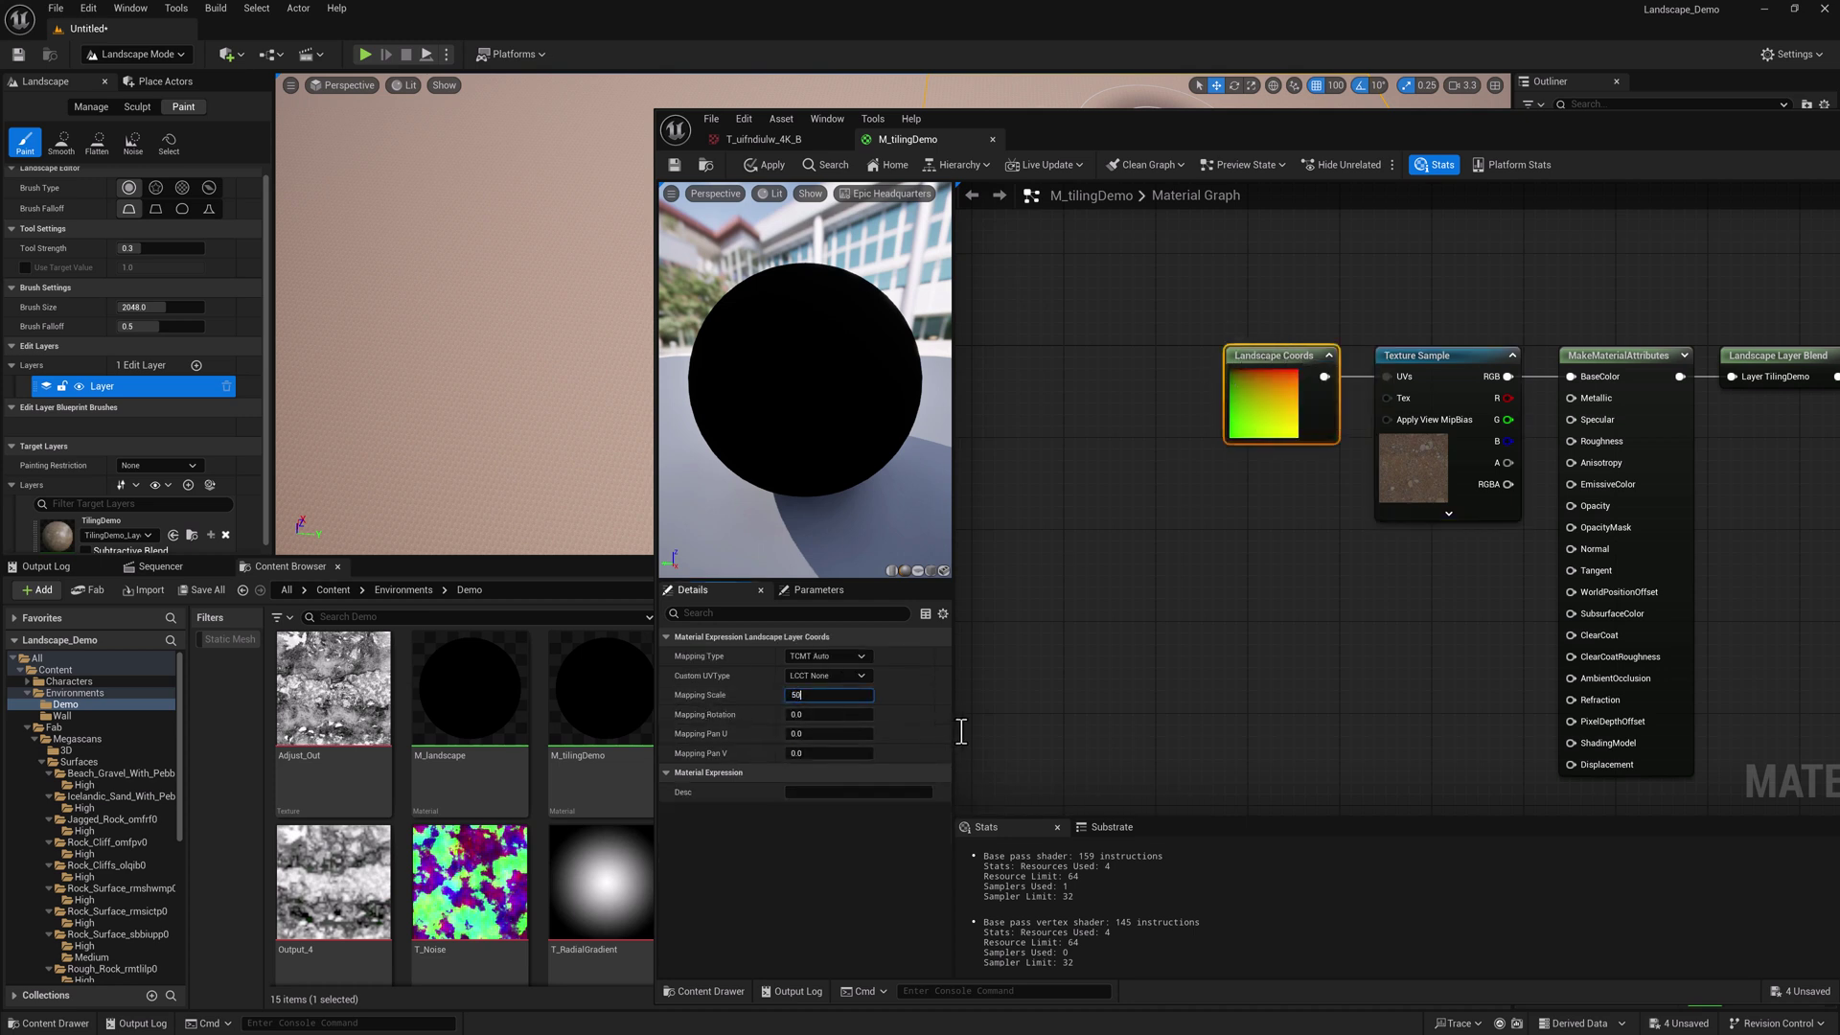
{"action": "type", "text": "505"}
{"action": "key", "text": "Return"}
{"action": "left_click", "coordinate": [674, 167]}
{"action": "left_click", "coordinate": [1046, 92]}
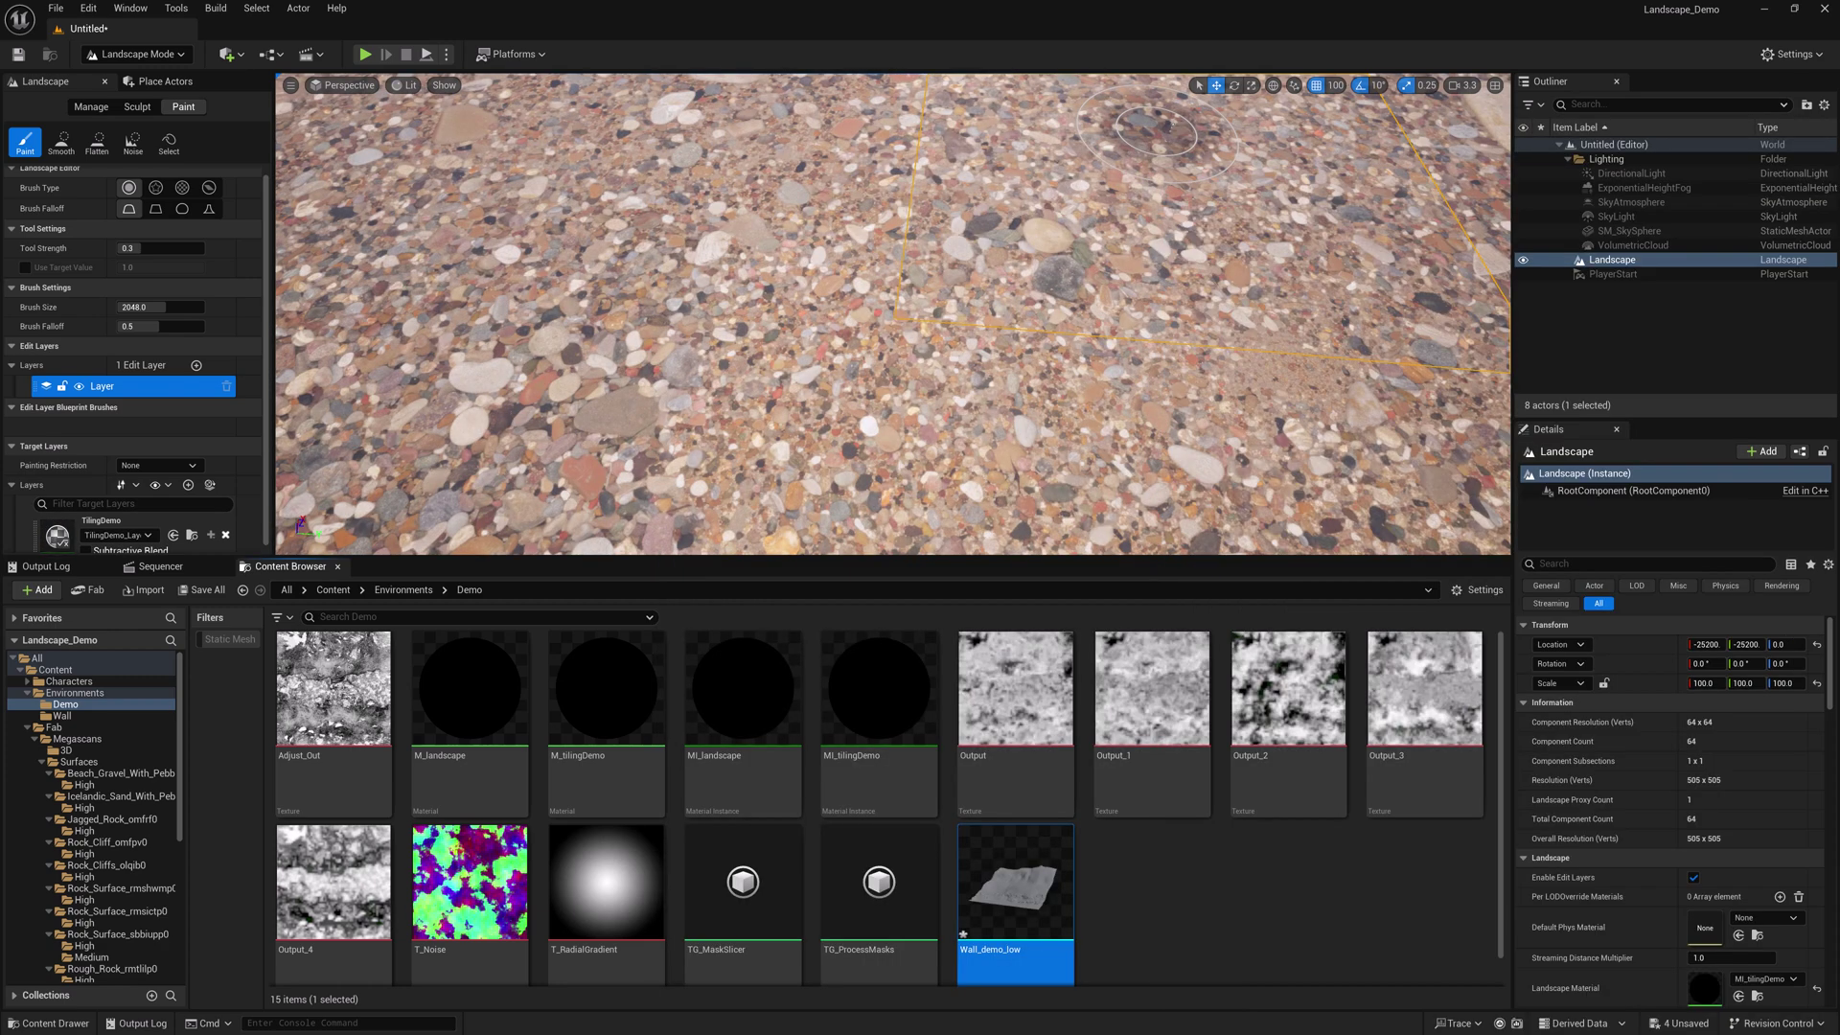
Step: Insert a Multiply node between the Landscape Coords output and the Texture Sample's UVs input
{"action": "right_click_drag", "start_coordinate": [1165, 297], "coordinate": [1166, 443]}
{"action": "right_click", "coordinate": [1150, 289]}
{"action": "left_click", "coordinate": [1324, 319]}
{"action": "left_click_drag", "start_coordinate": [1359, 442], "coordinate": [1185, 440]}
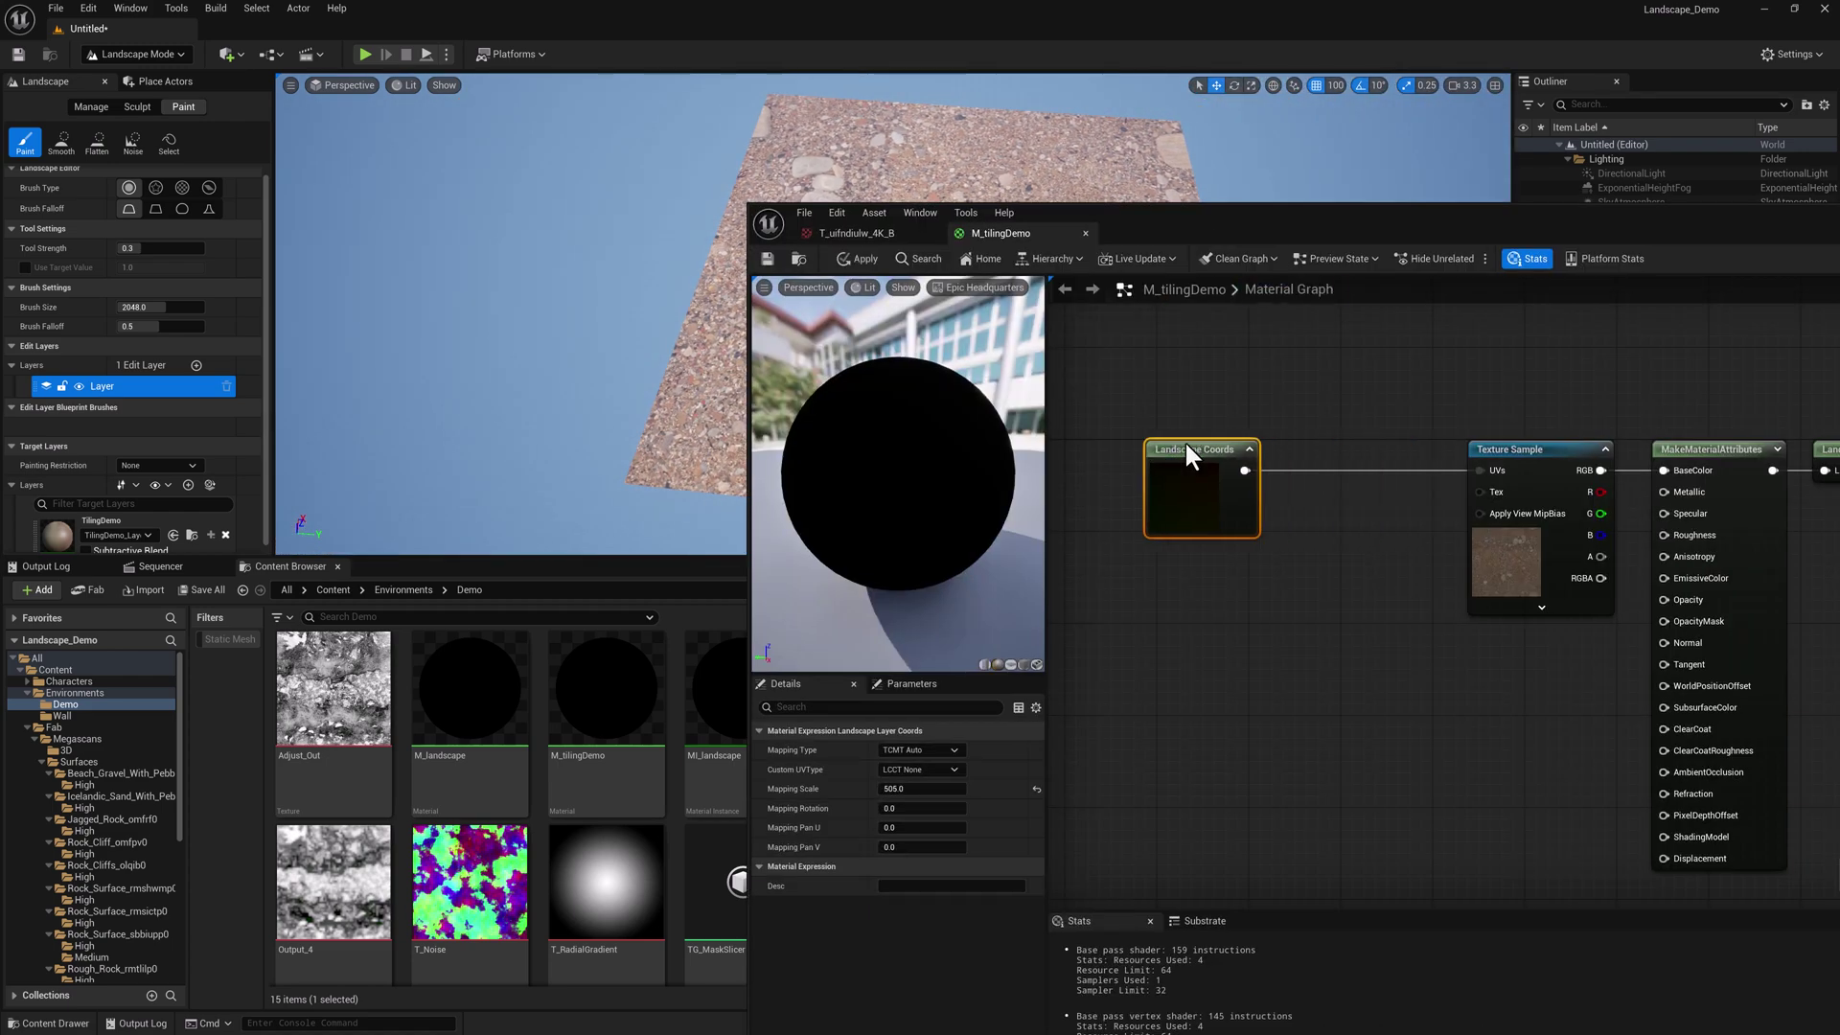
{"action": "left_click", "coordinate": [1345, 543]}
{"action": "left_click_drag", "start_coordinate": [1245, 470], "coordinate": [1480, 470]}
{"action": "left_click_drag", "start_coordinate": [1358, 530], "coordinate": [1362, 466]}
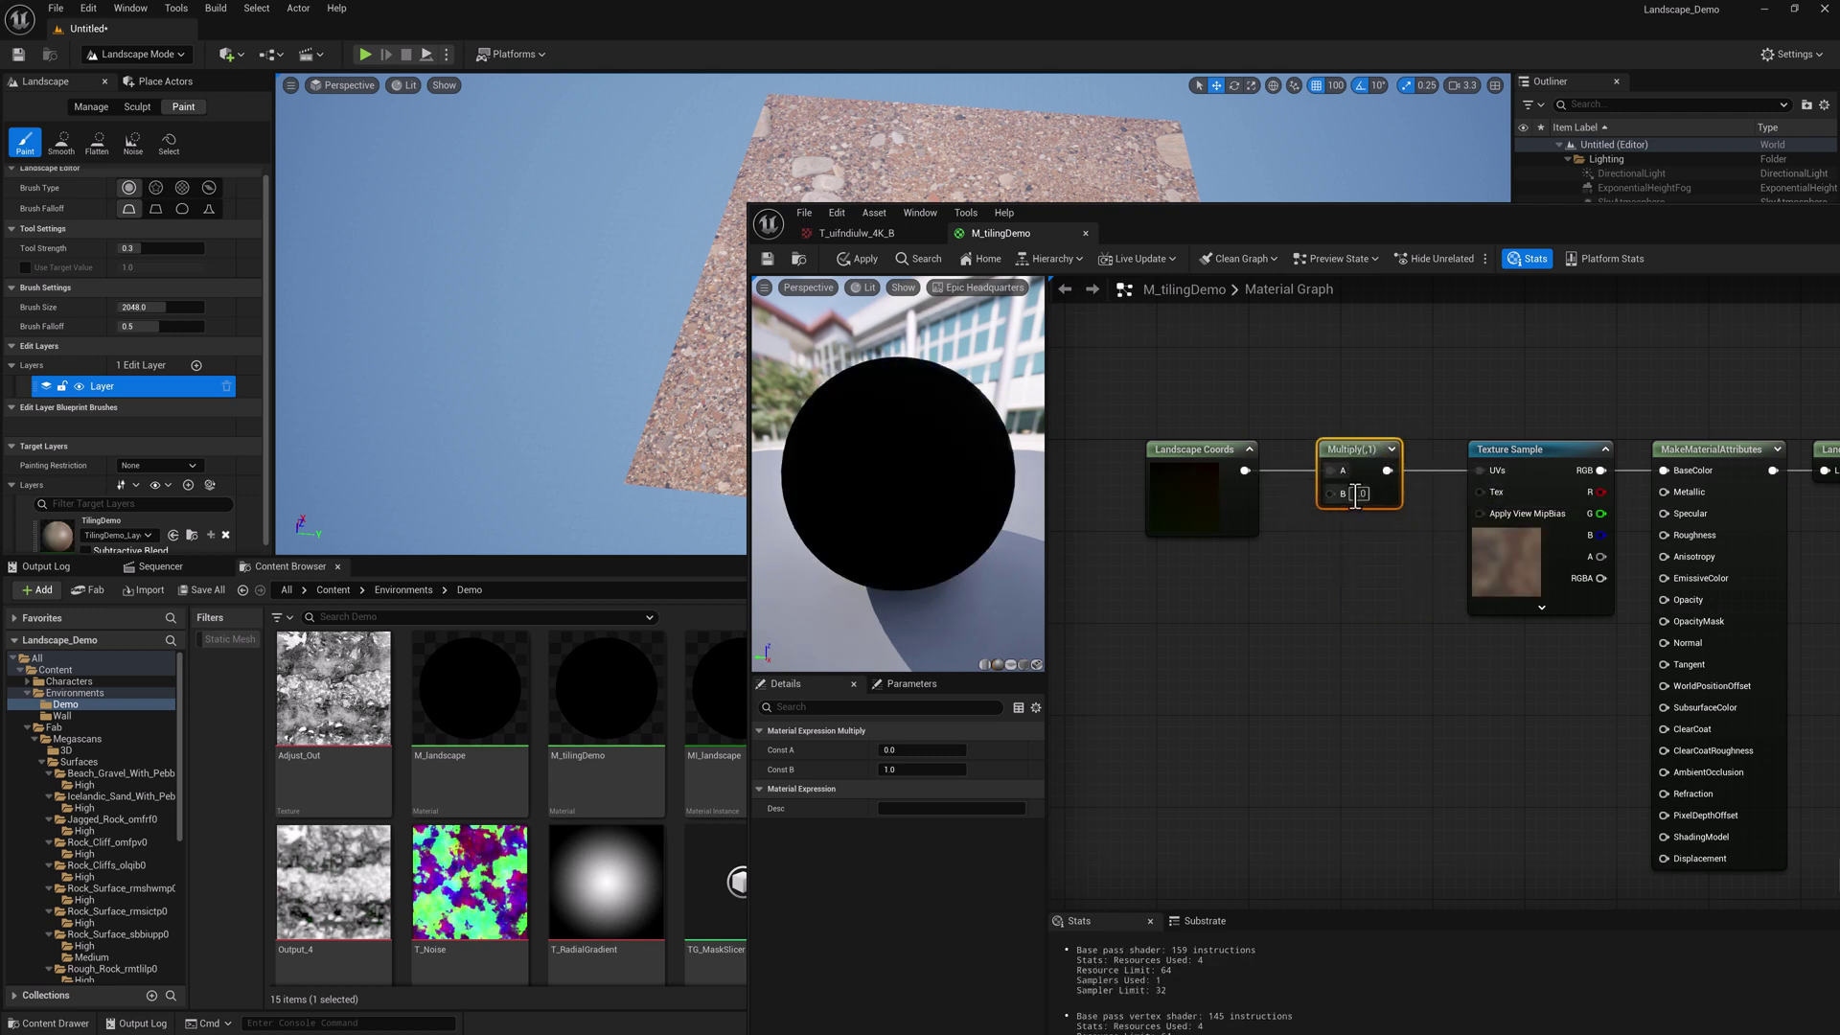
Step: Promote the Multiply node's B input to a parameter named Tiling A and place it below Landscape Coords
{"action": "right_click", "coordinate": [1339, 493]}
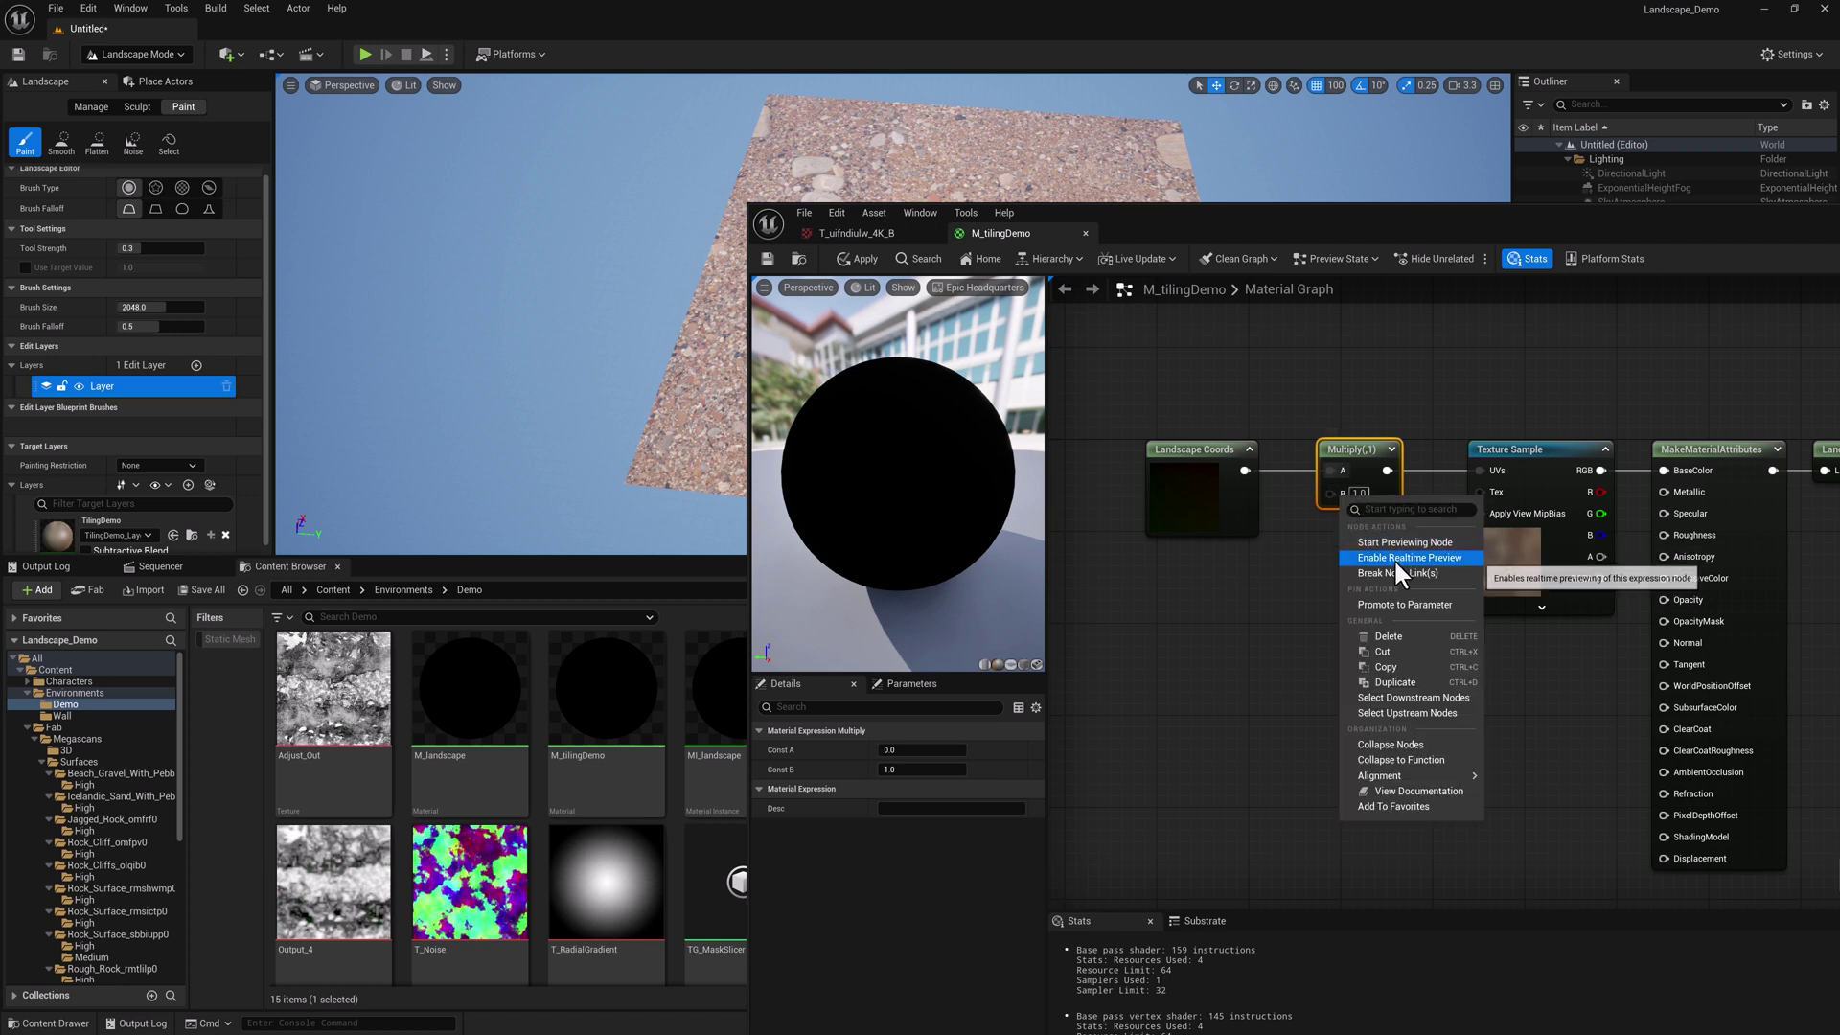
{"action": "left_click", "coordinate": [1389, 604]}
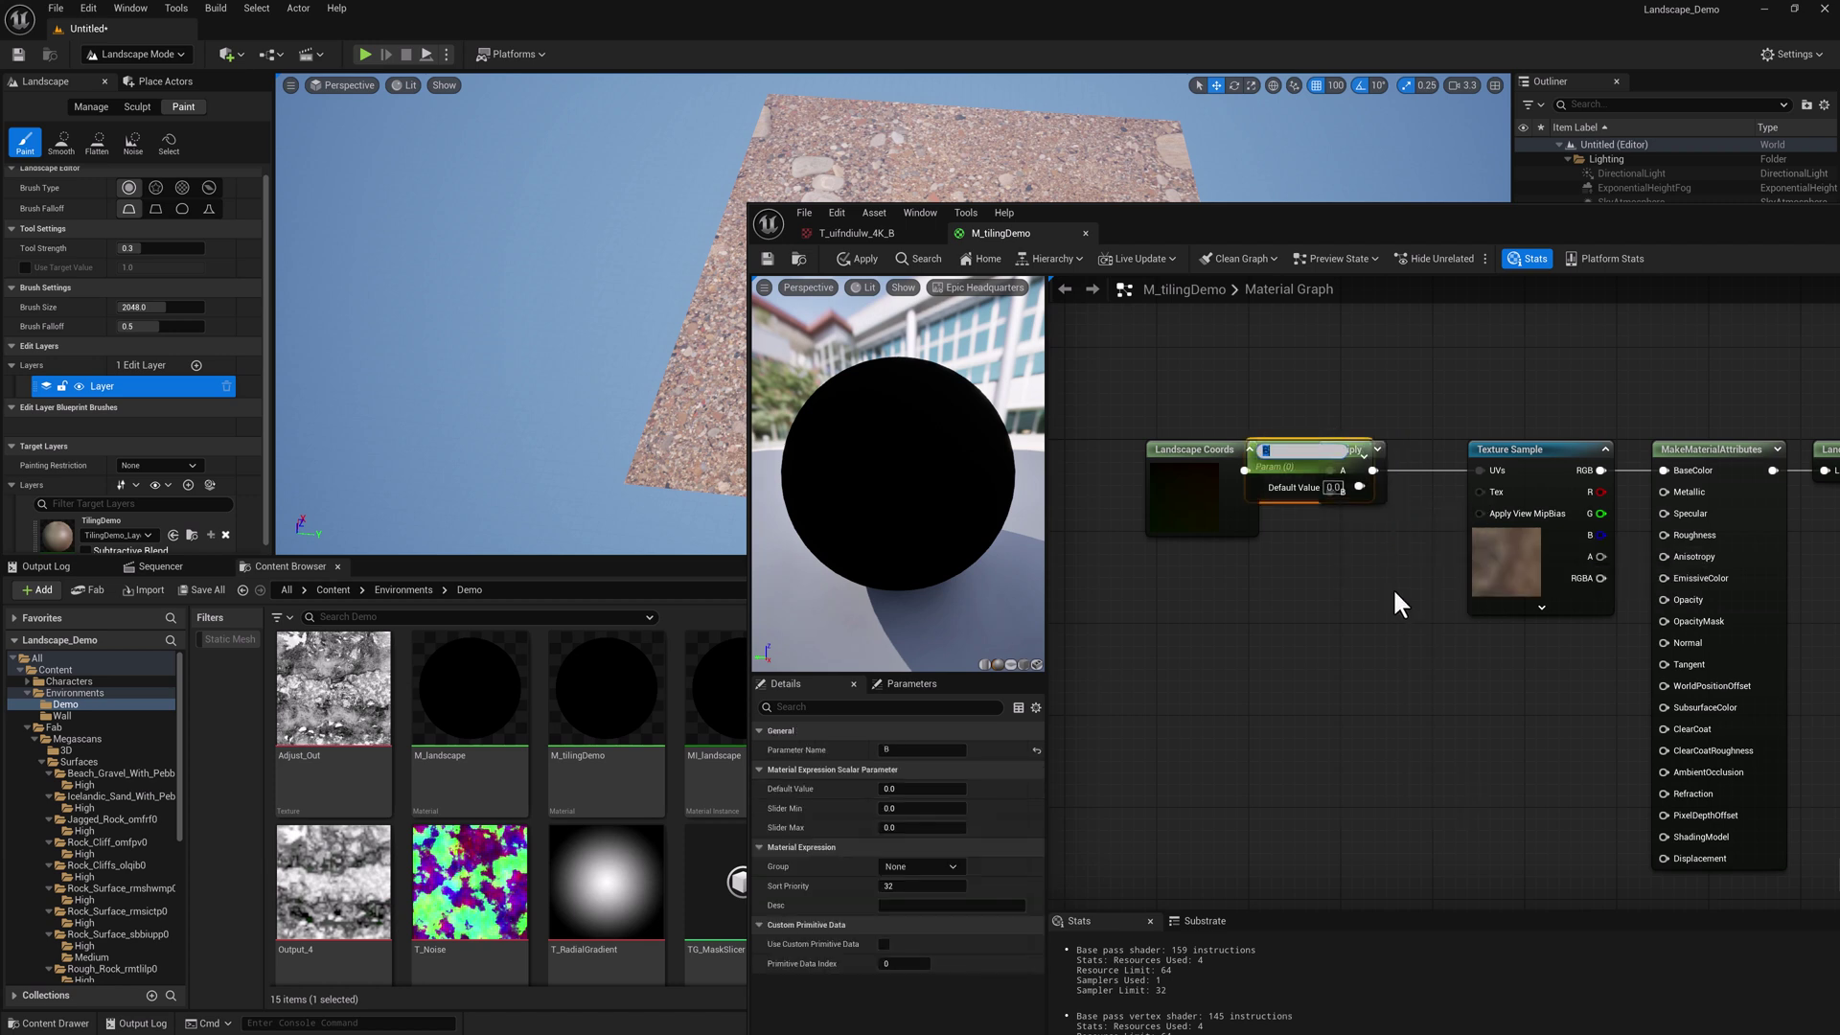
{"action": "type", "text": "Tiling A"}
{"action": "key", "text": "Return"}
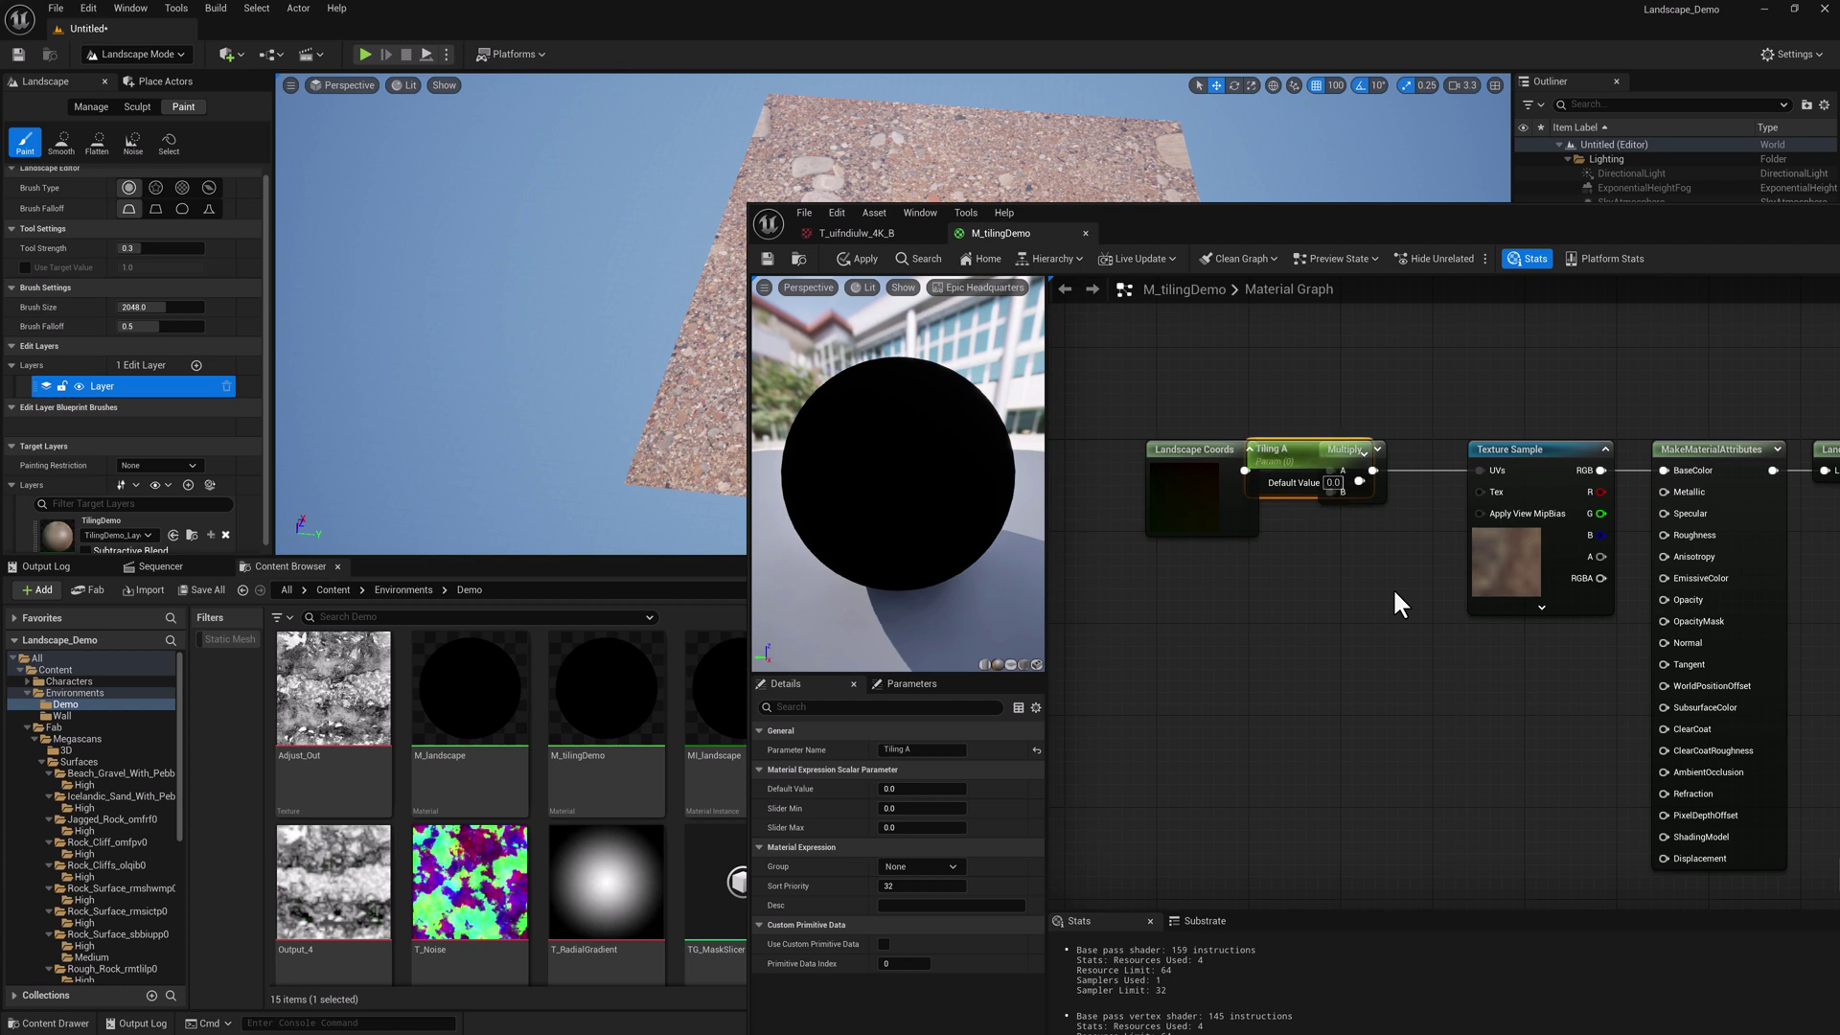
{"action": "left_click_drag", "start_coordinate": [1289, 458], "coordinate": [1174, 606]}
Step: Set the Tiling A default value to 2, apply the material, and uncover the landscape to view the tiling
{"action": "left_click", "coordinate": [1221, 633]}
{"action": "type", "text": "2"}
{"action": "key", "text": "Return"}
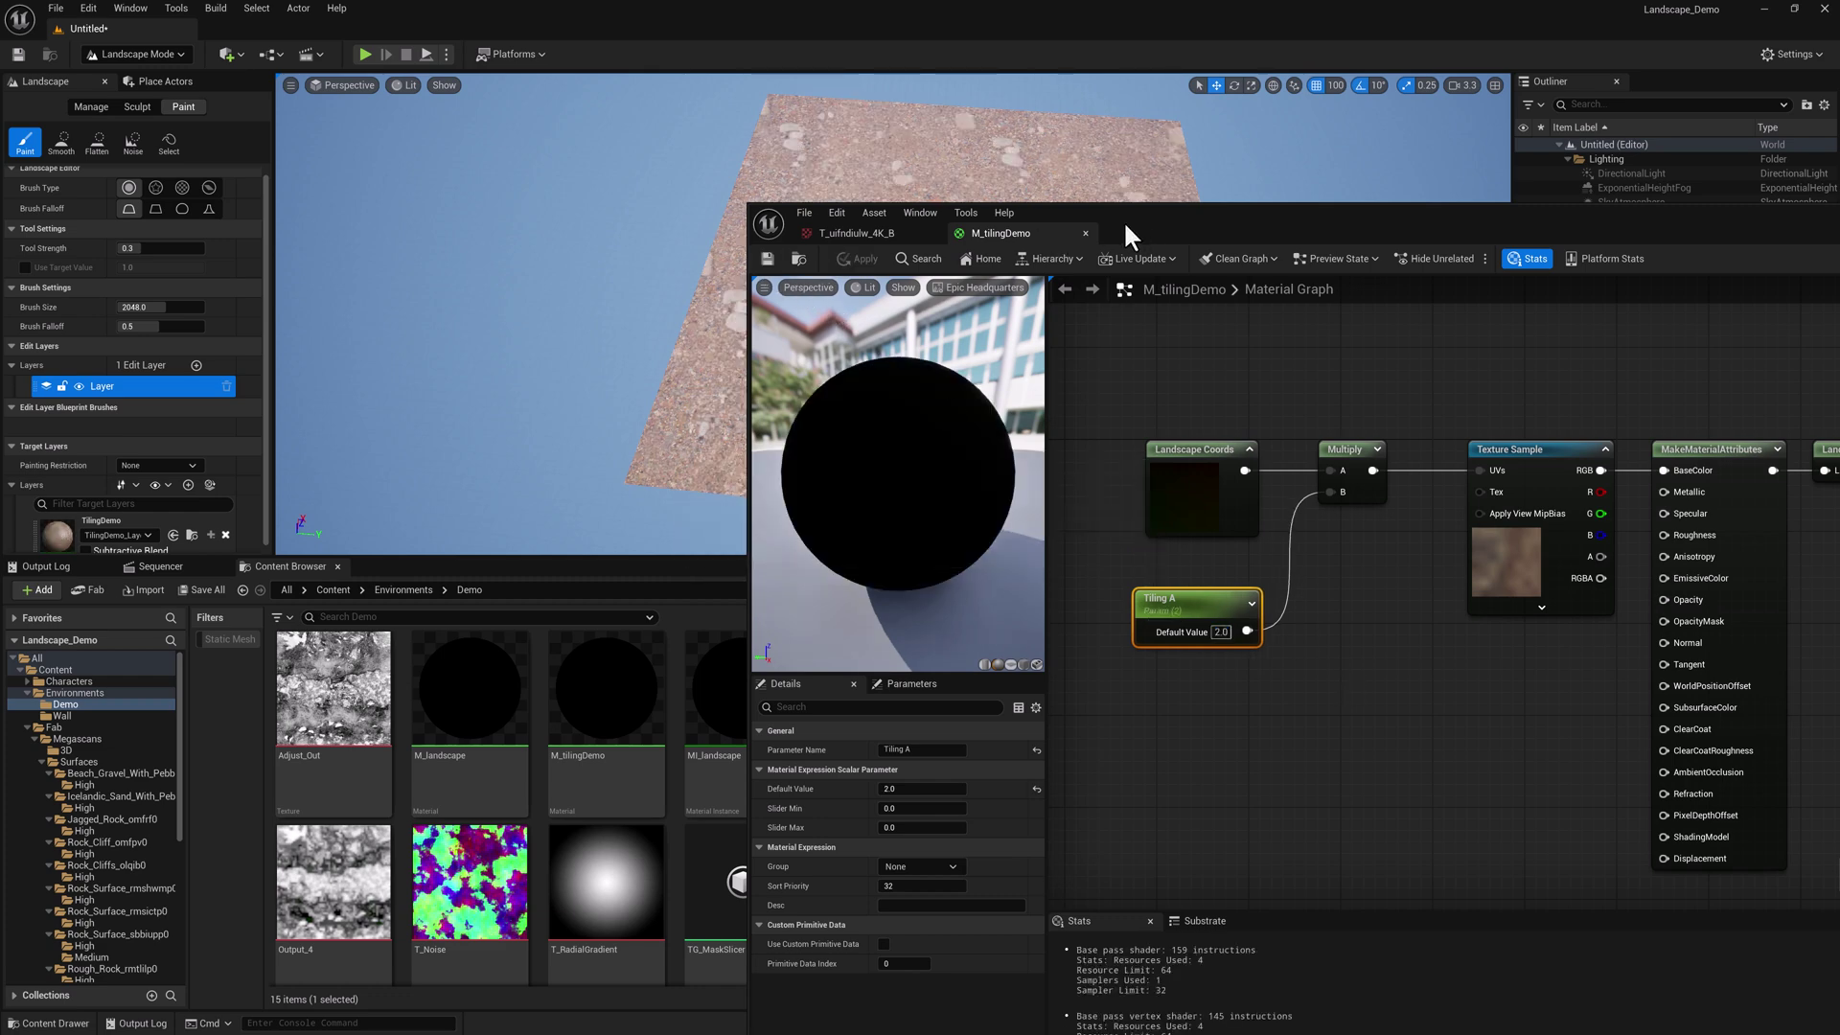
{"action": "left_click_drag", "start_coordinate": [1123, 221], "coordinate": [1166, 501]}
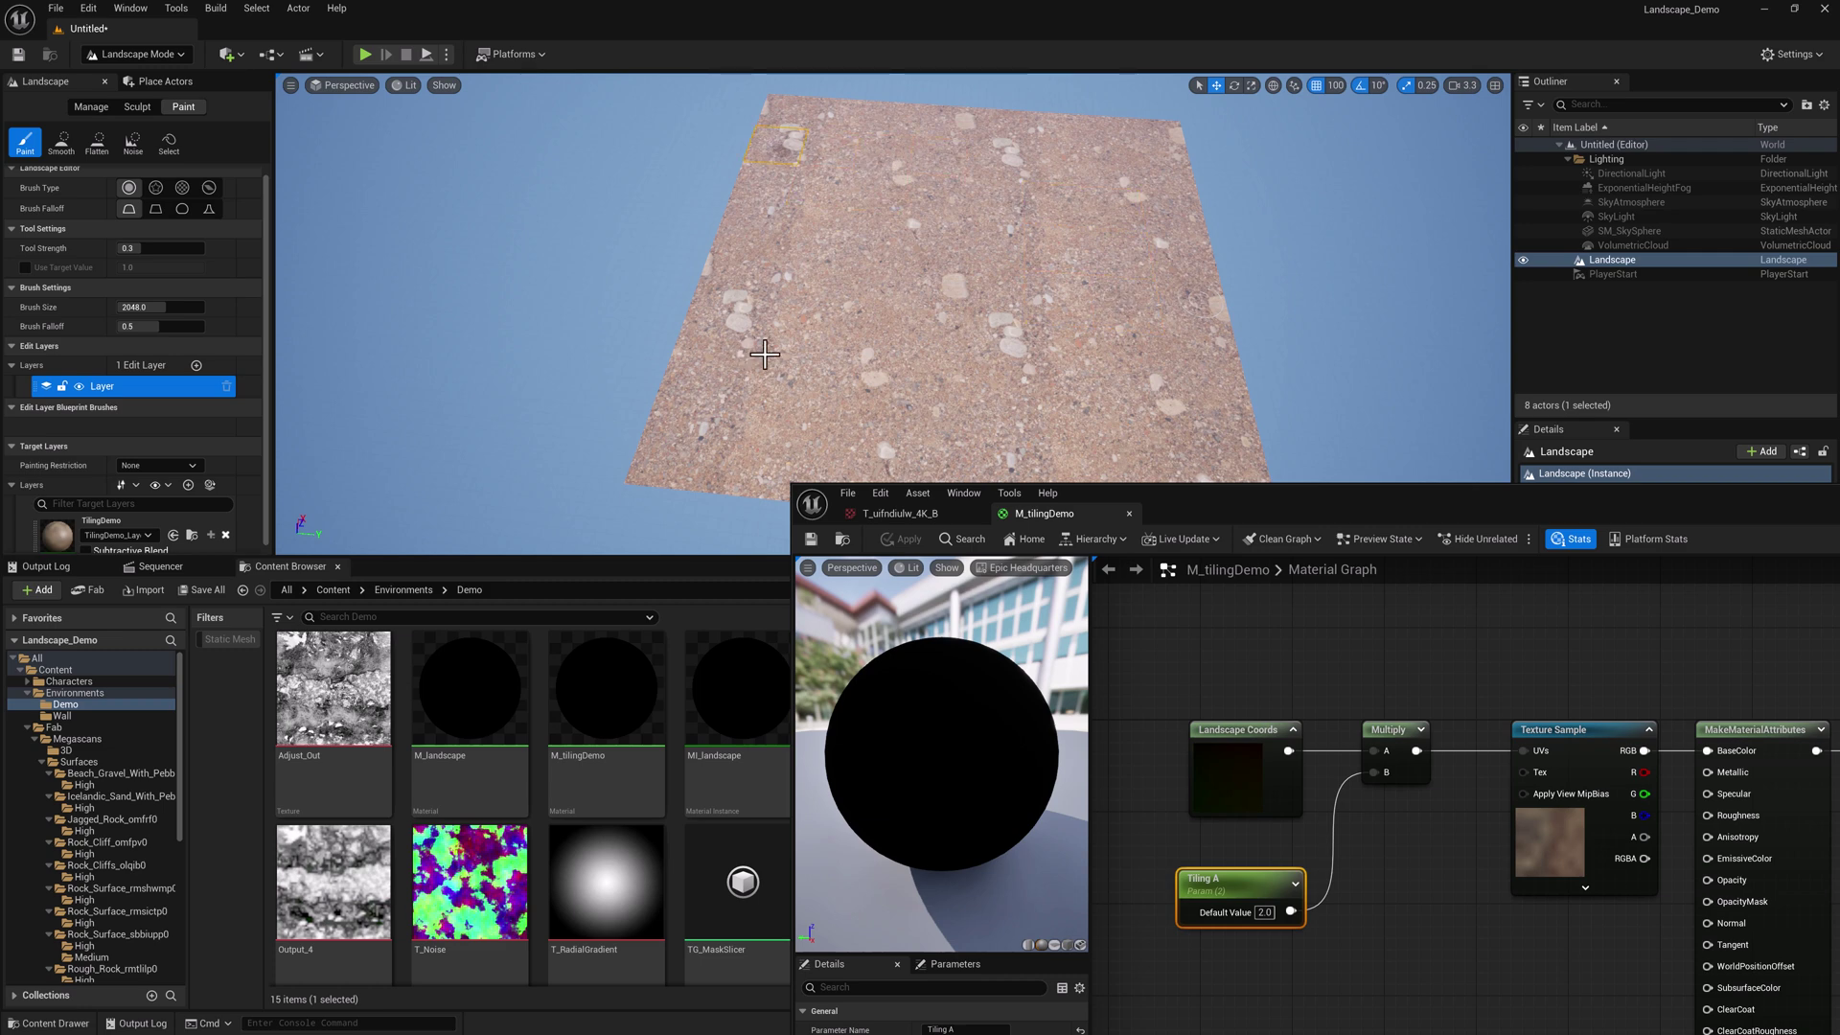
Step: Set the Tiling A default value to 150 and apply the material
{"action": "left_click_drag", "start_coordinate": [1319, 509], "coordinate": [1293, 272]}
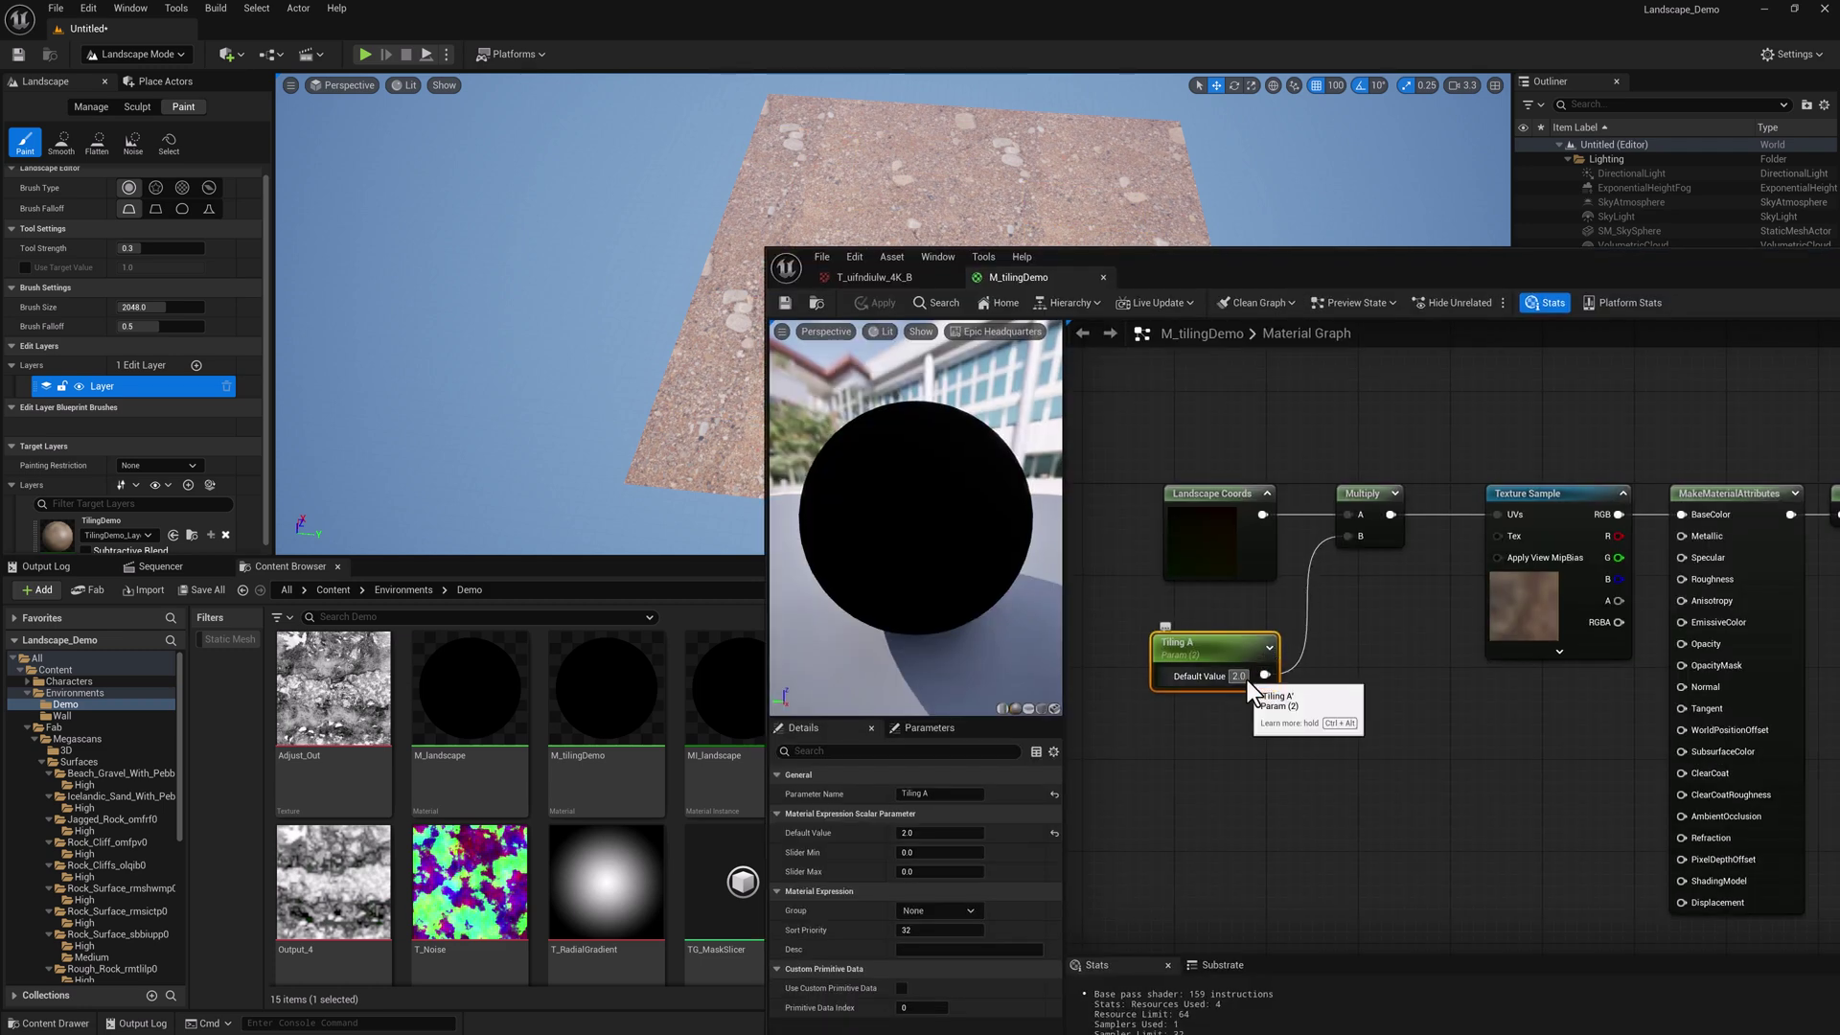
{"action": "key", "text": "BackSpace"}
{"action": "type", "text": "150"}
{"action": "key", "text": "Return"}
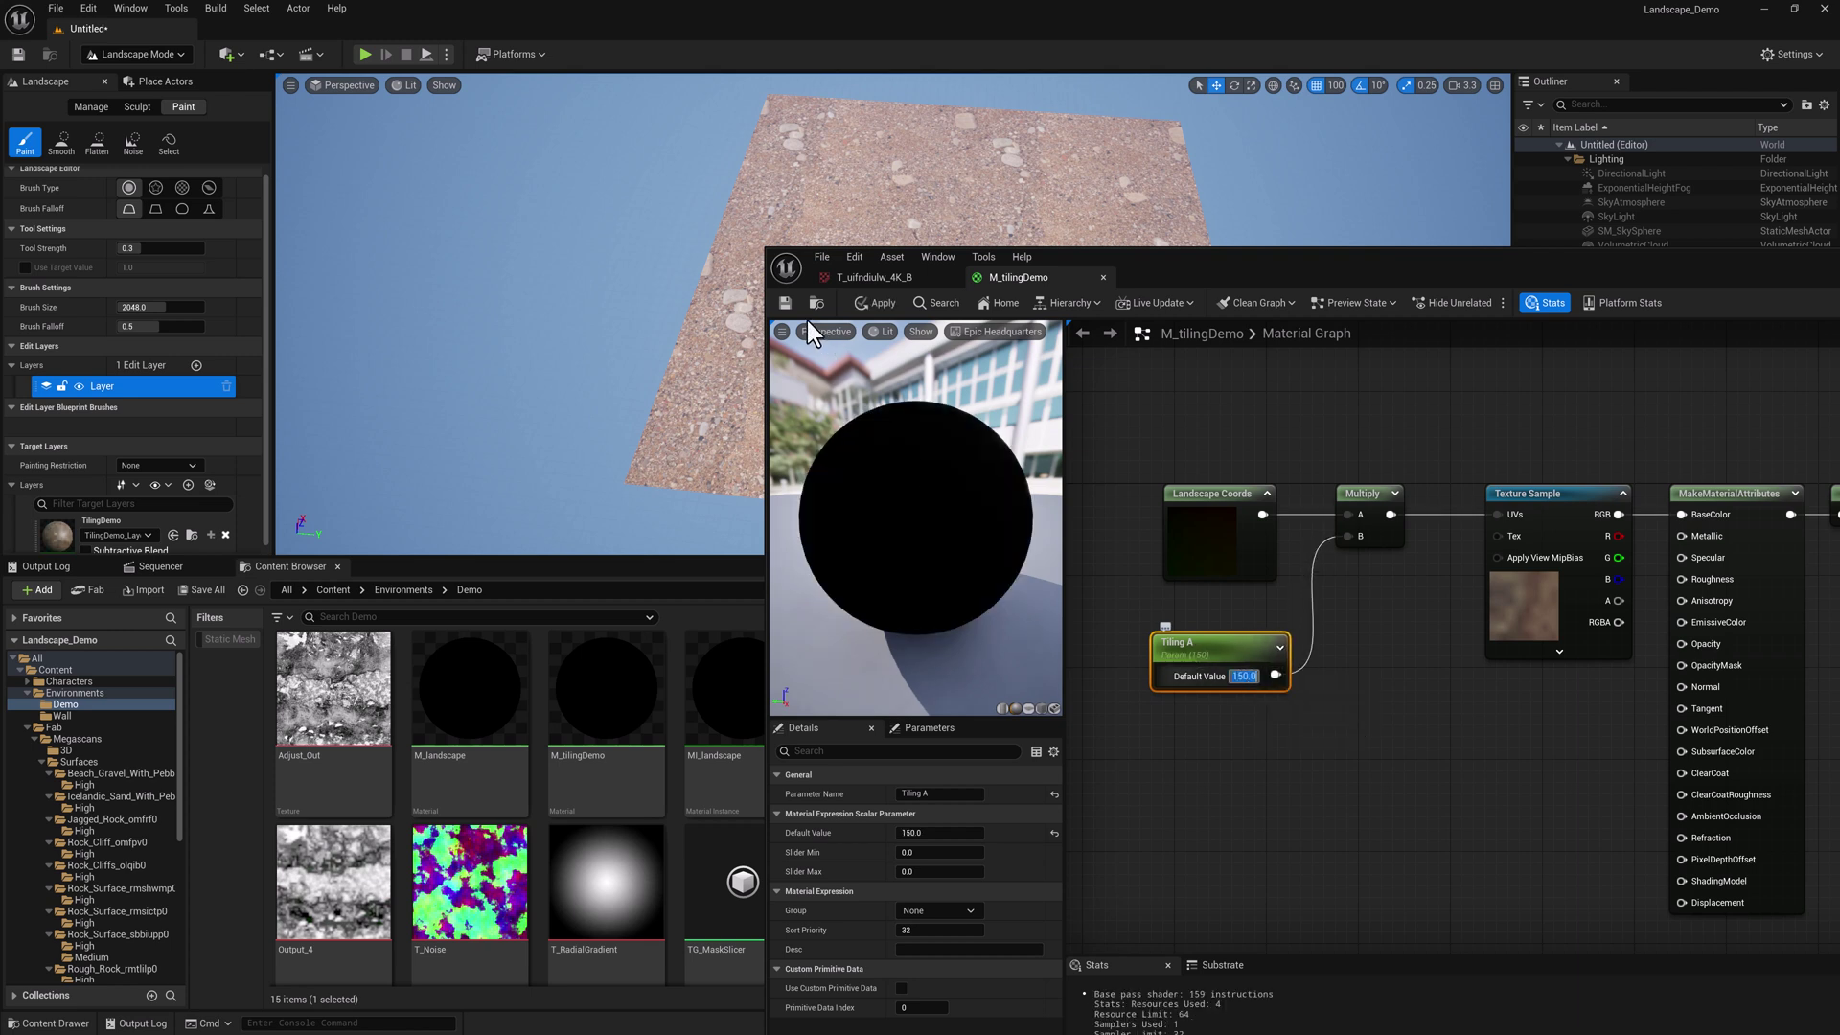
{"action": "left_click", "coordinate": [874, 303]}
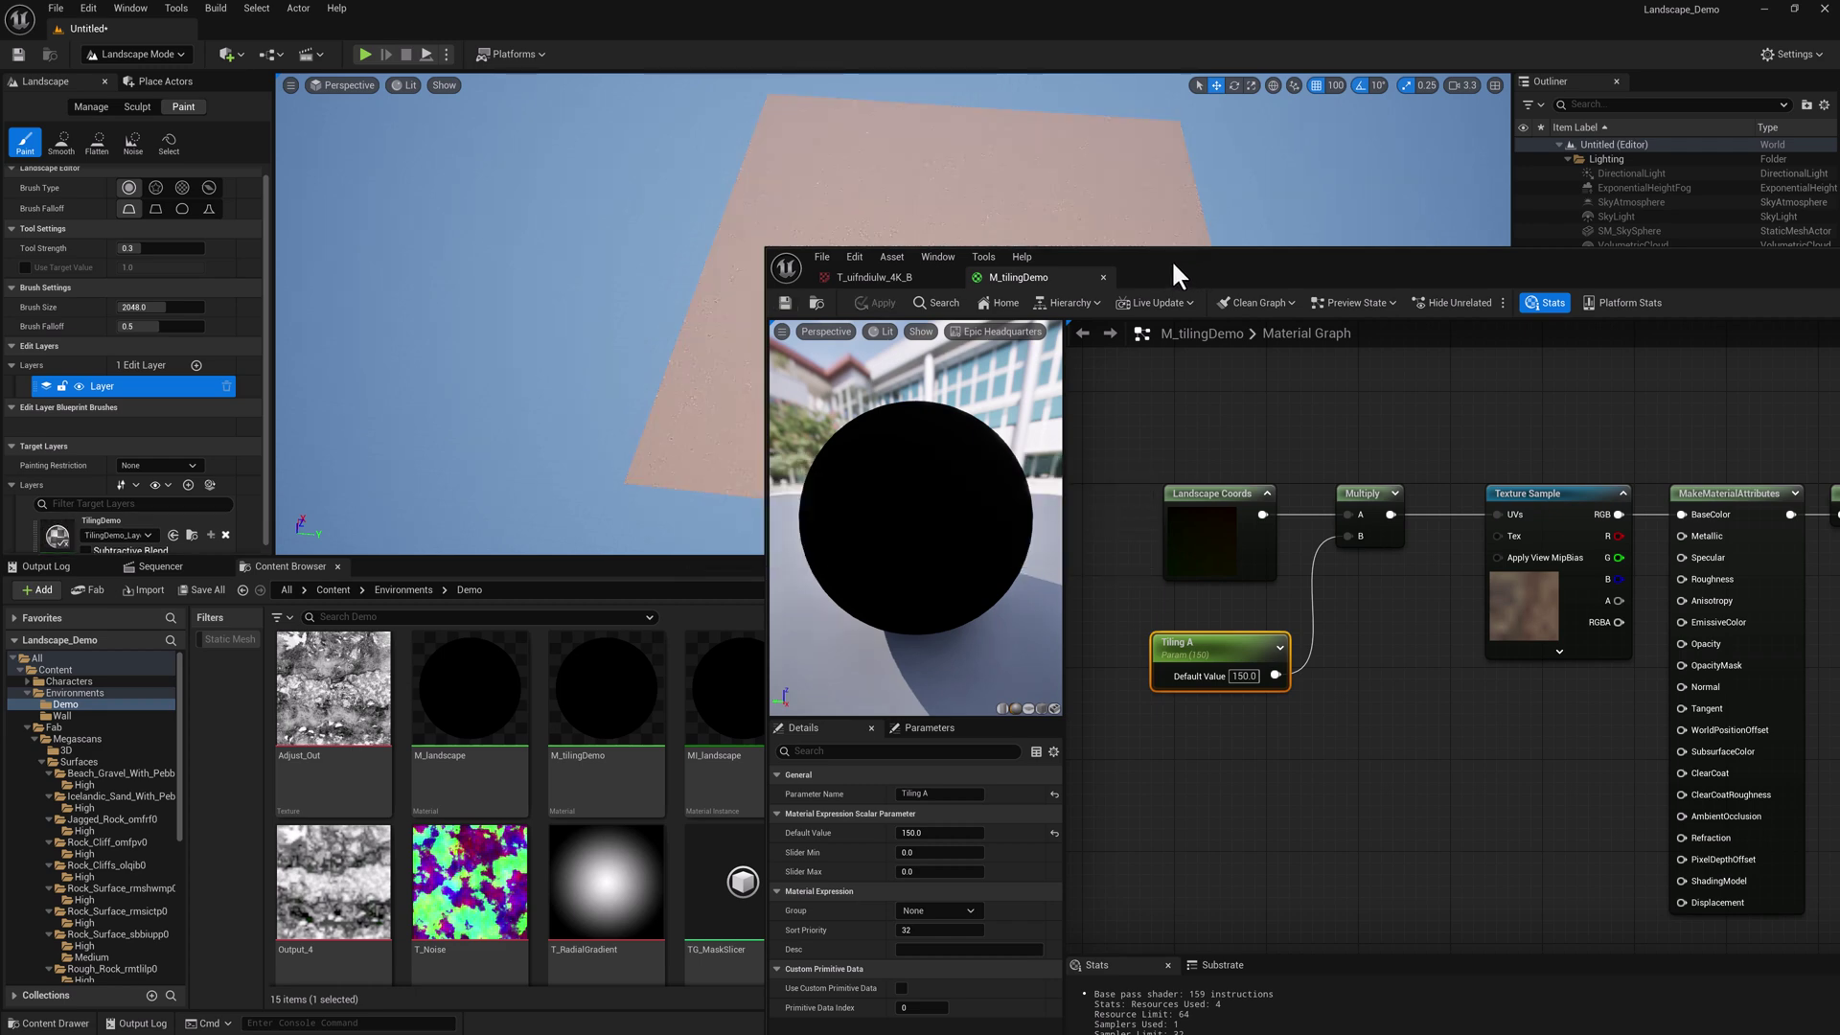
Step: Play the level and run the character across the landscape to examine the texture tiling up close and in the distance
{"action": "left_click_drag", "start_coordinate": [1169, 259], "coordinate": [1589, 320]}
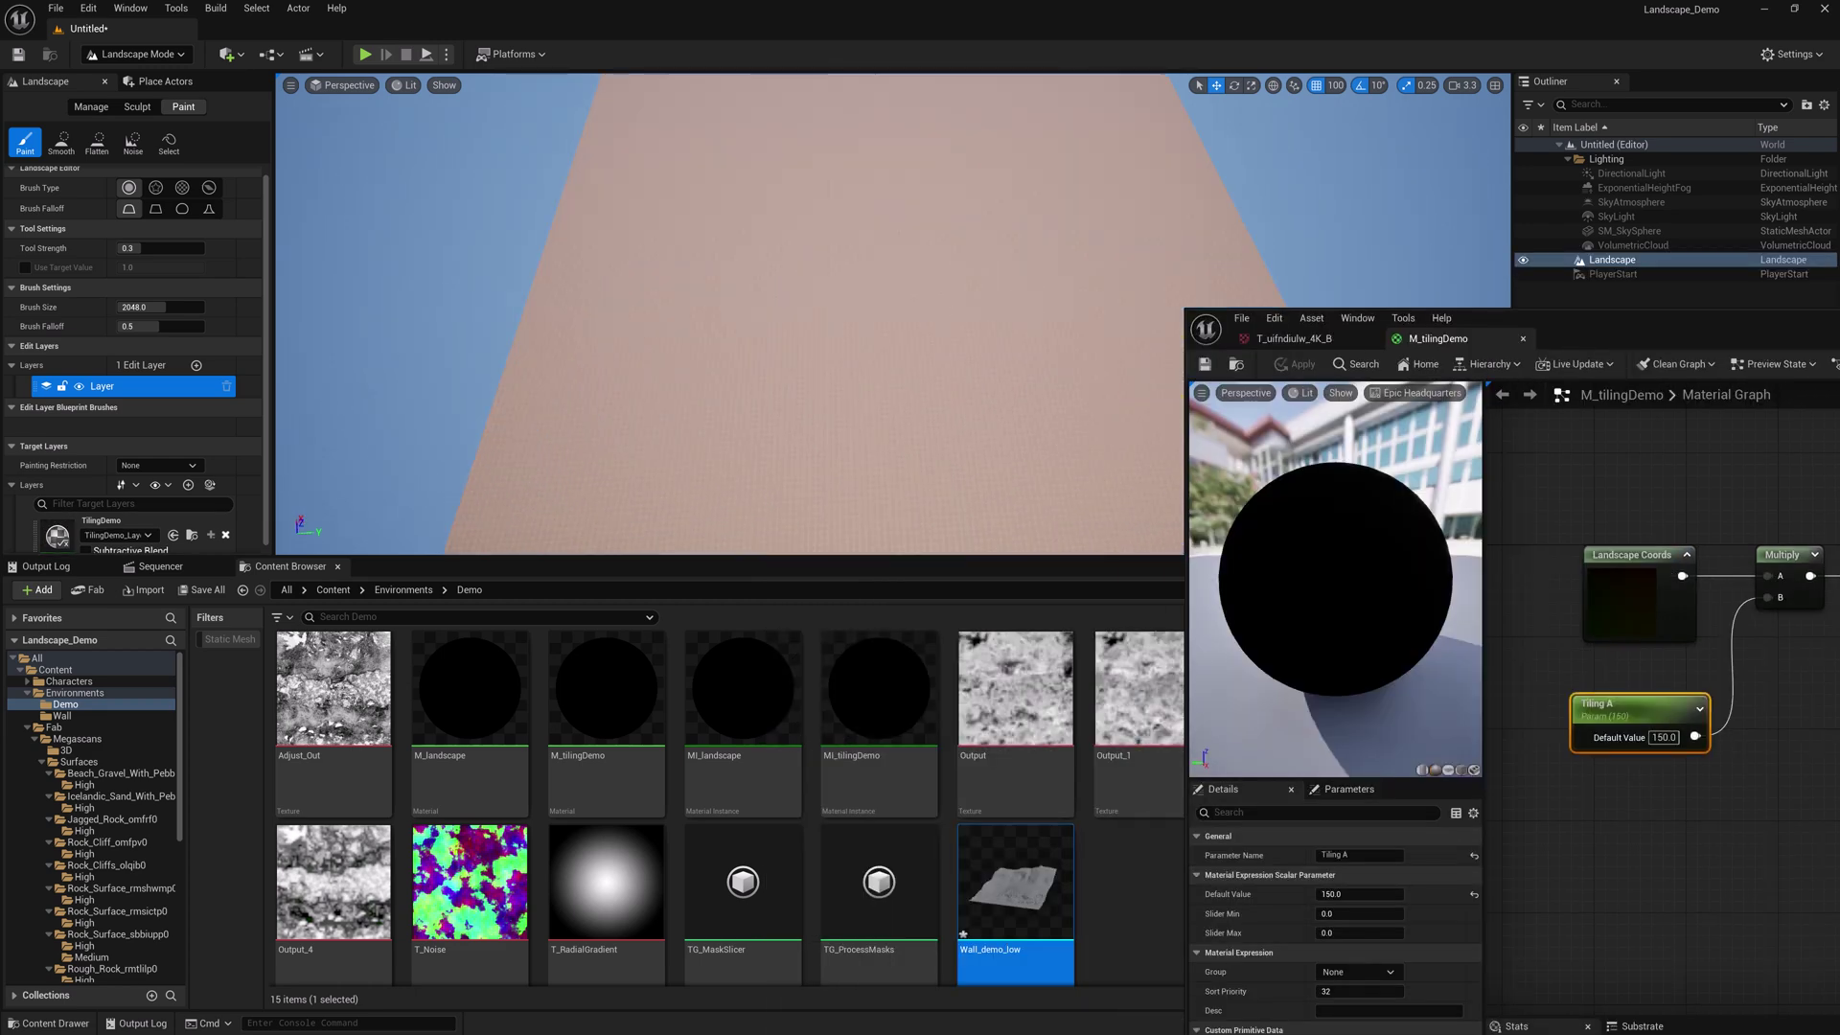
{"action": "key", "text": "w"}
{"action": "key", "text": "alt+p"}
{"action": "left_click", "coordinate": [813, 316]}
{"action": "key", "text": "w"}
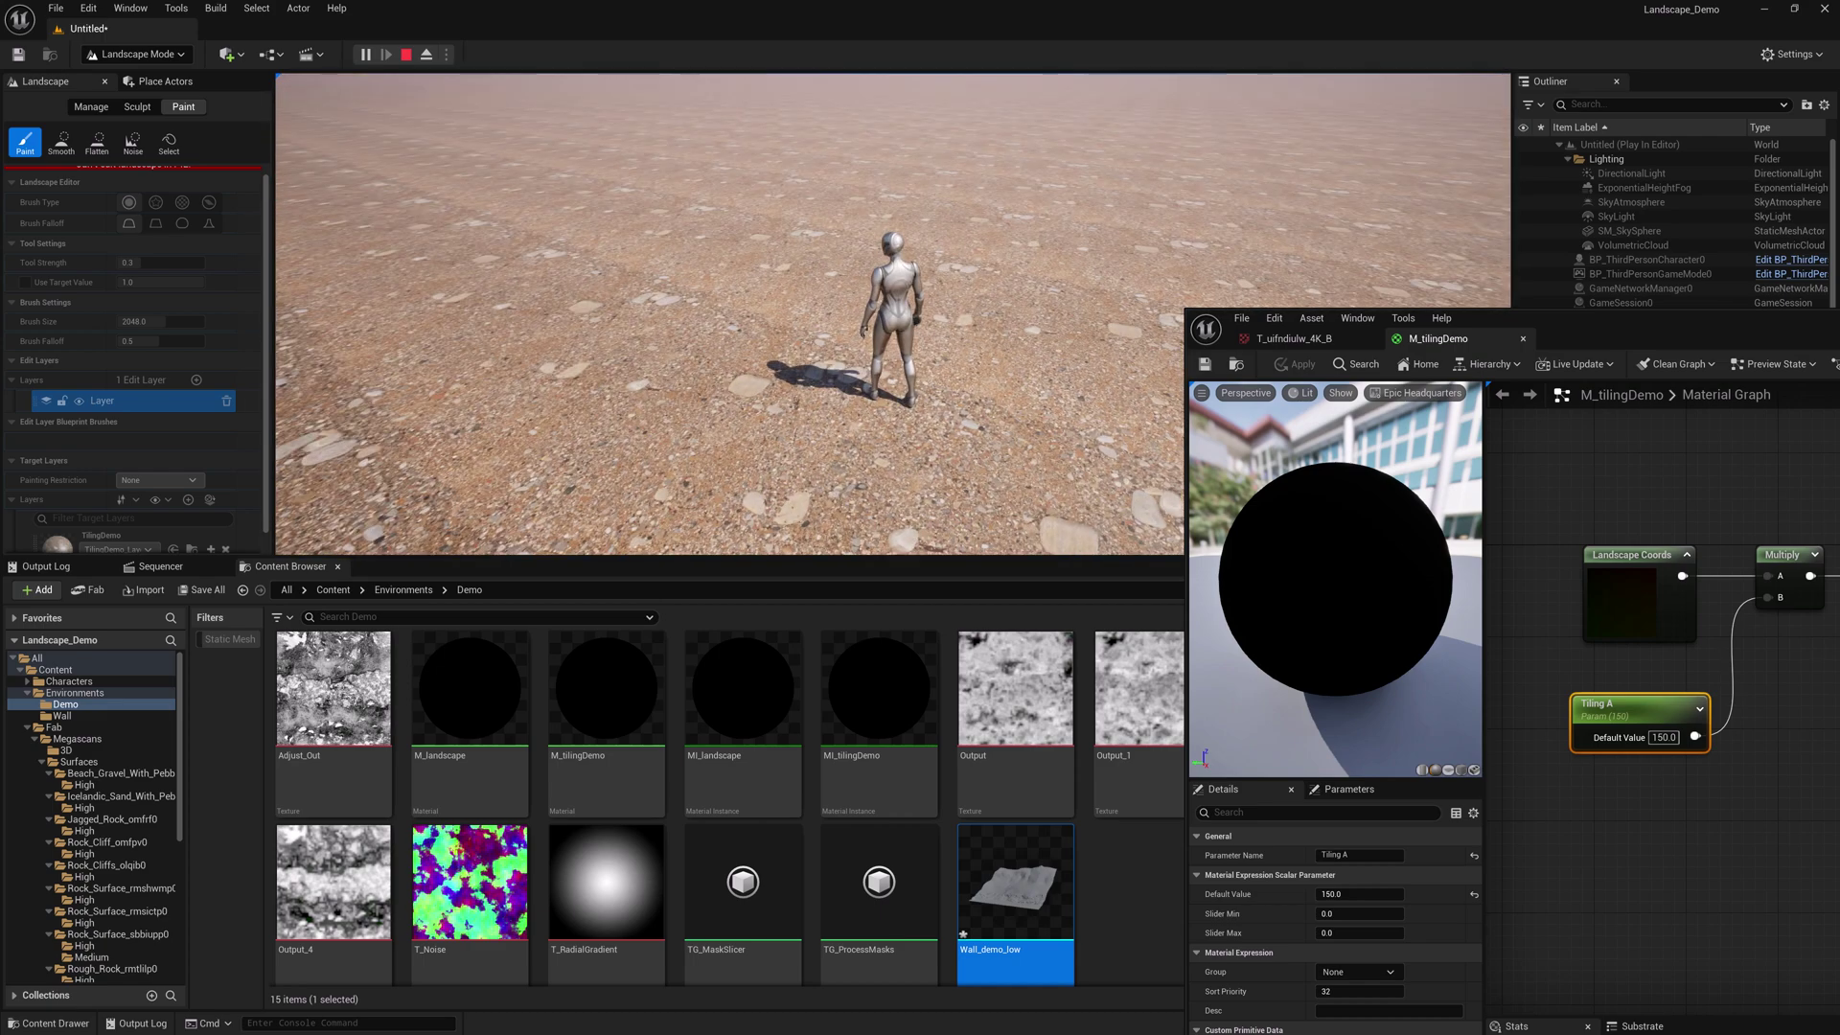
{"action": "key", "text": "w"}
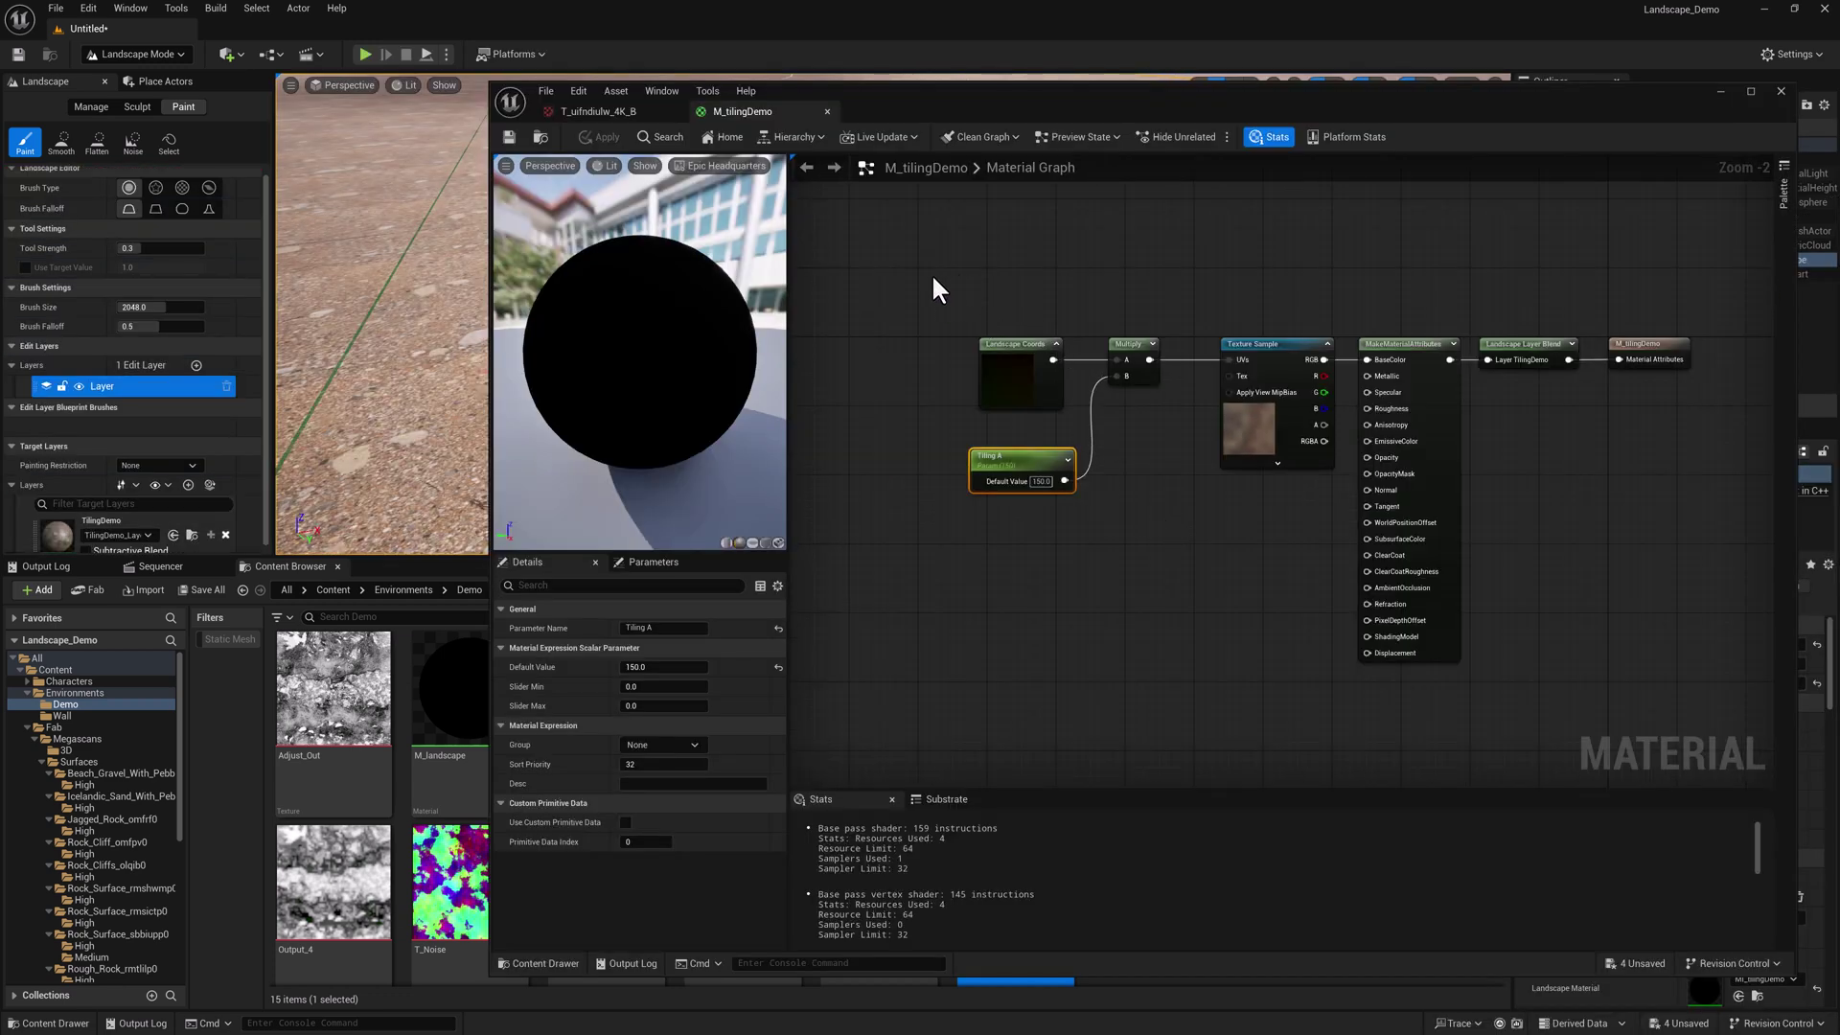
Step: Duplicate the Beach Gravel Texture Sample node and place the copy directly below the original
{"action": "left_click", "coordinate": [1267, 341]}
{"action": "key", "text": "ctrl+c"}
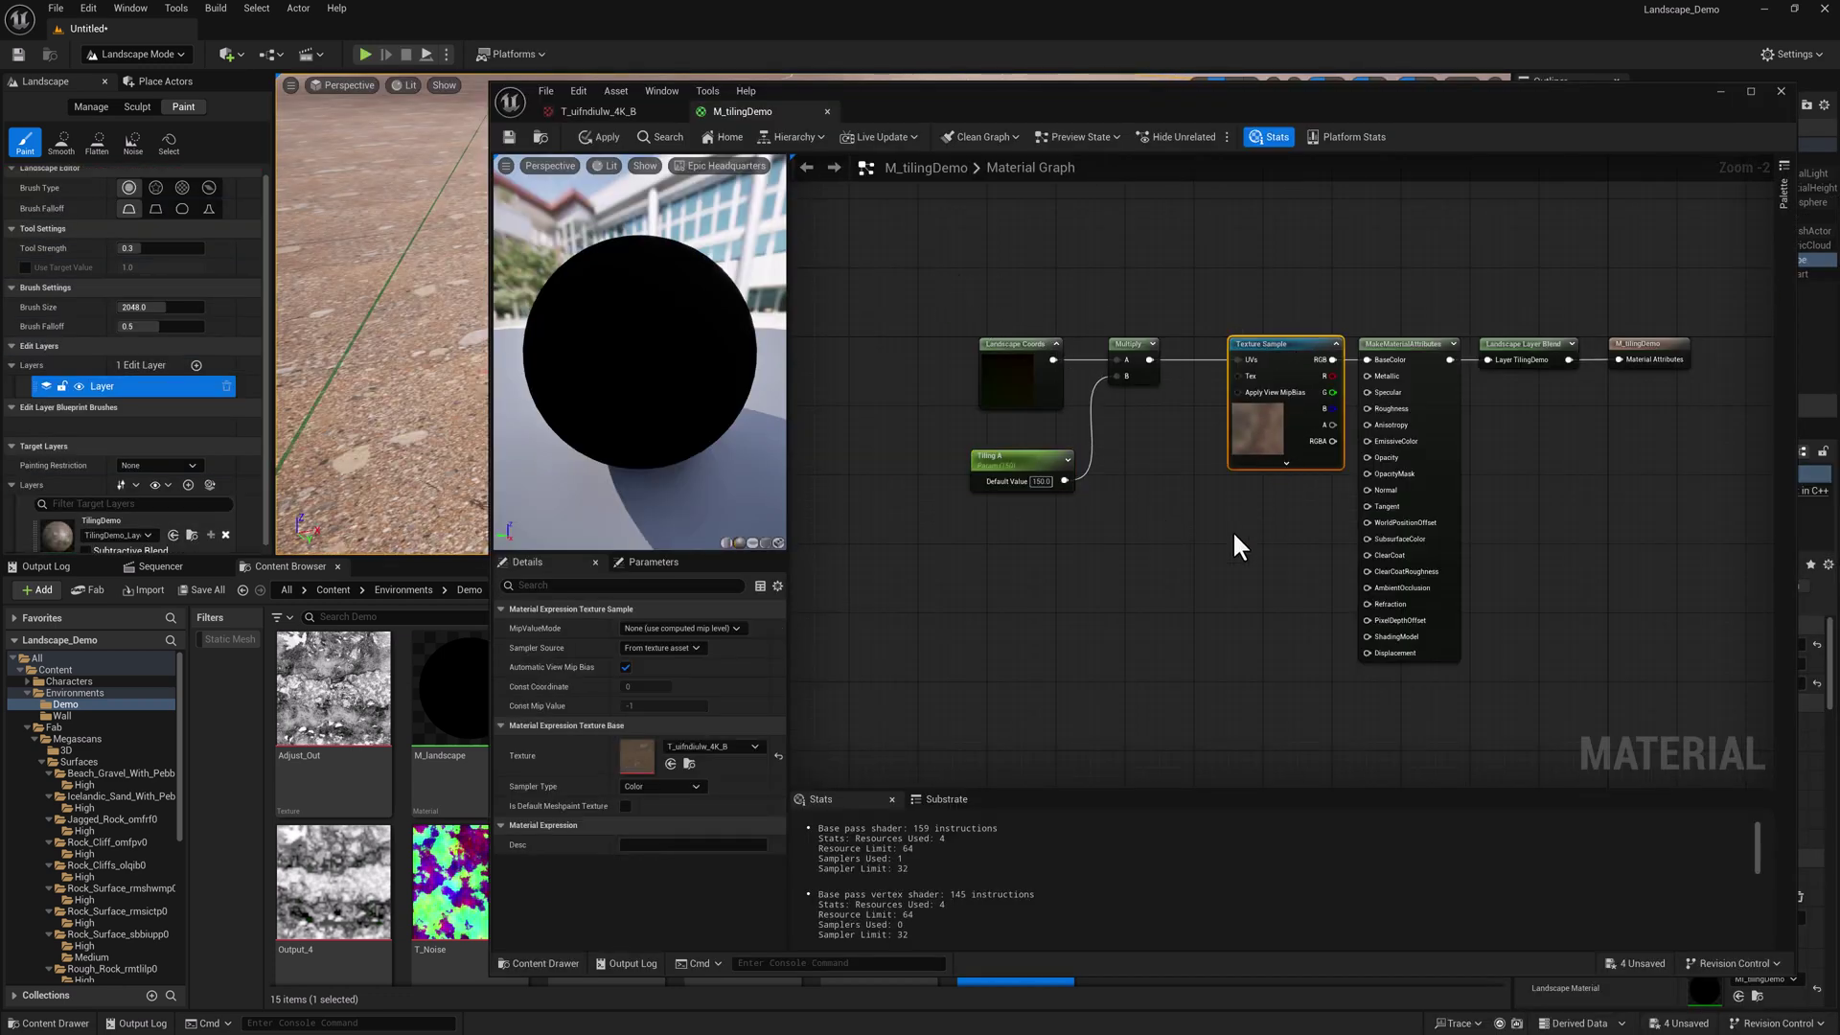
{"action": "key", "text": "ctrl+v"}
{"action": "left_click_drag", "start_coordinate": [1277, 518], "coordinate": [1282, 506]}
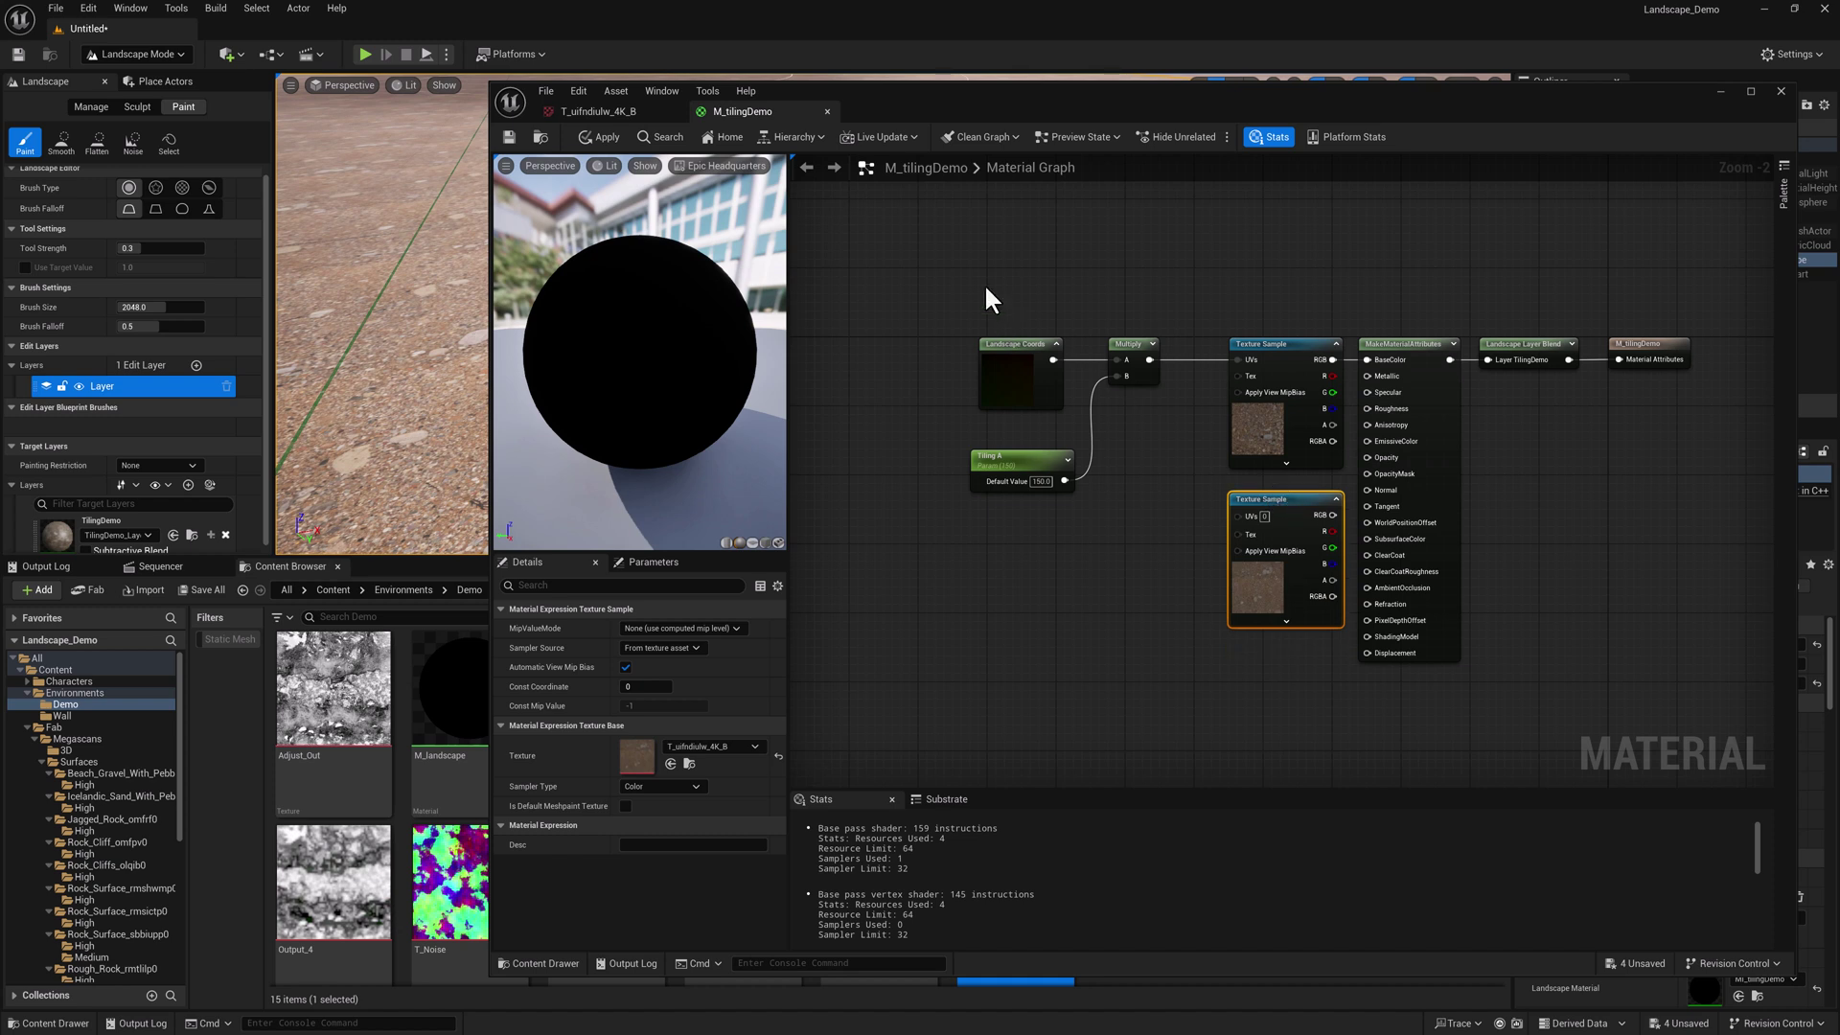
Step: Space both Texture Samples away from MakeMaterialAttributes, and move Landscape Coords, Multiply and Tiling A farther from the samples
{"action": "left_click_drag", "start_coordinate": [979, 292], "coordinate": [1299, 670]}
{"action": "left_click_drag", "start_coordinate": [1281, 517], "coordinate": [1176, 501]}
{"action": "right_click_drag", "start_coordinate": [1261, 504], "coordinate": [1431, 506]}
{"action": "left_click_drag", "start_coordinate": [988, 301], "coordinate": [1222, 551]}
{"action": "left_click_drag", "start_coordinate": [1179, 342], "coordinate": [1058, 328]}
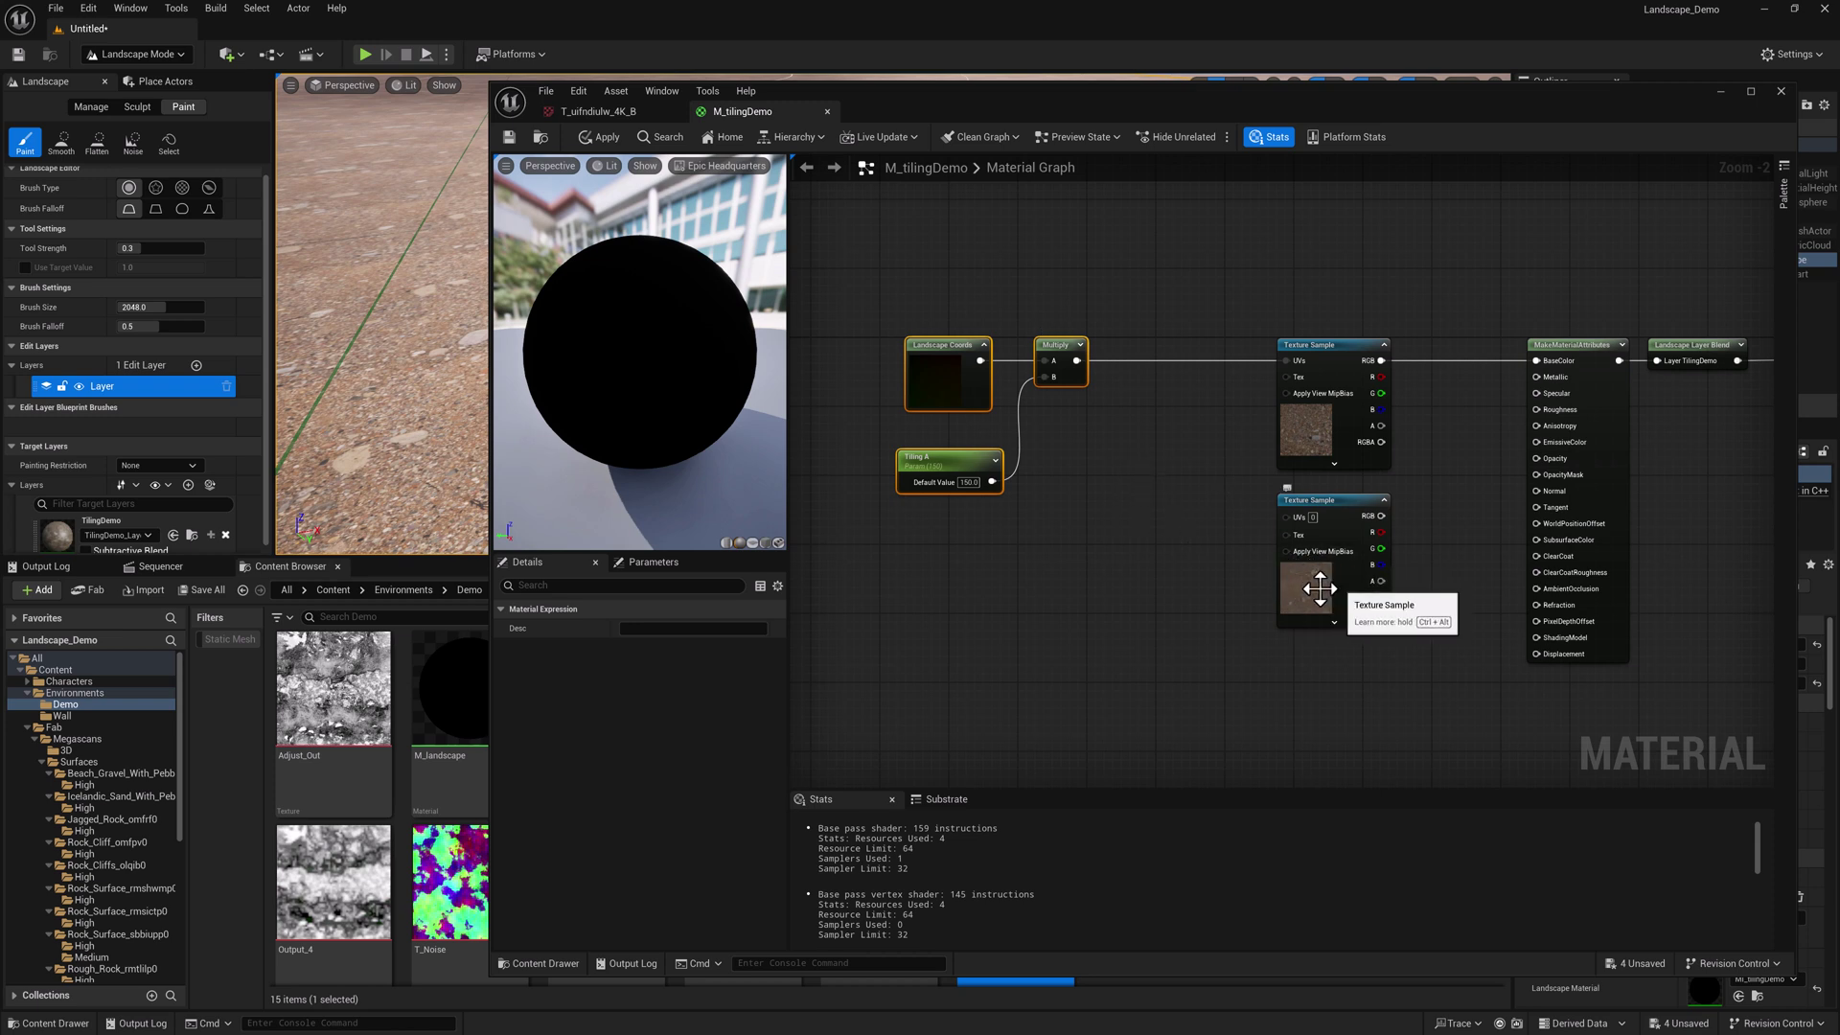
Step: Add a Swizzle node between Multiply and the second Texture Sample, wiring Multiply into XY (V2) and YX into the sample's UVs
{"action": "left_click_drag", "start_coordinate": [1077, 361], "coordinate": [1108, 474]}
{"action": "type", "text": "swiz"}
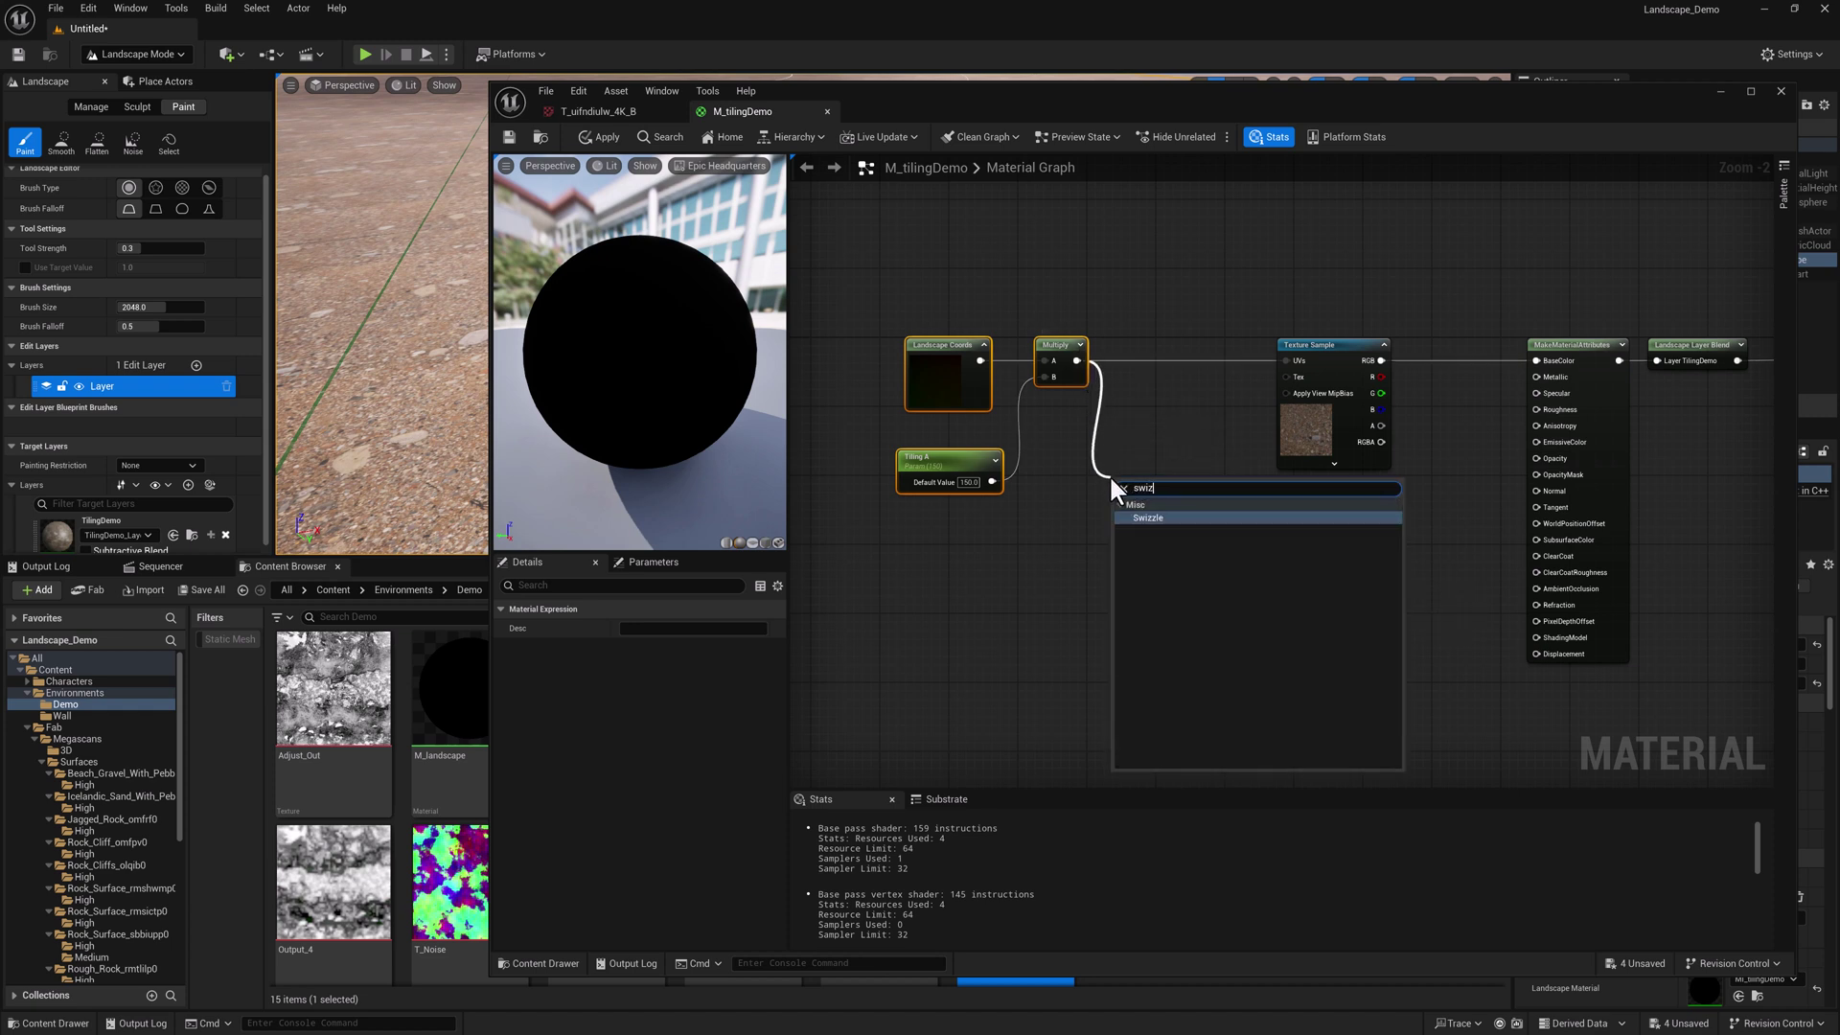
{"action": "left_click", "coordinate": [1157, 518]}
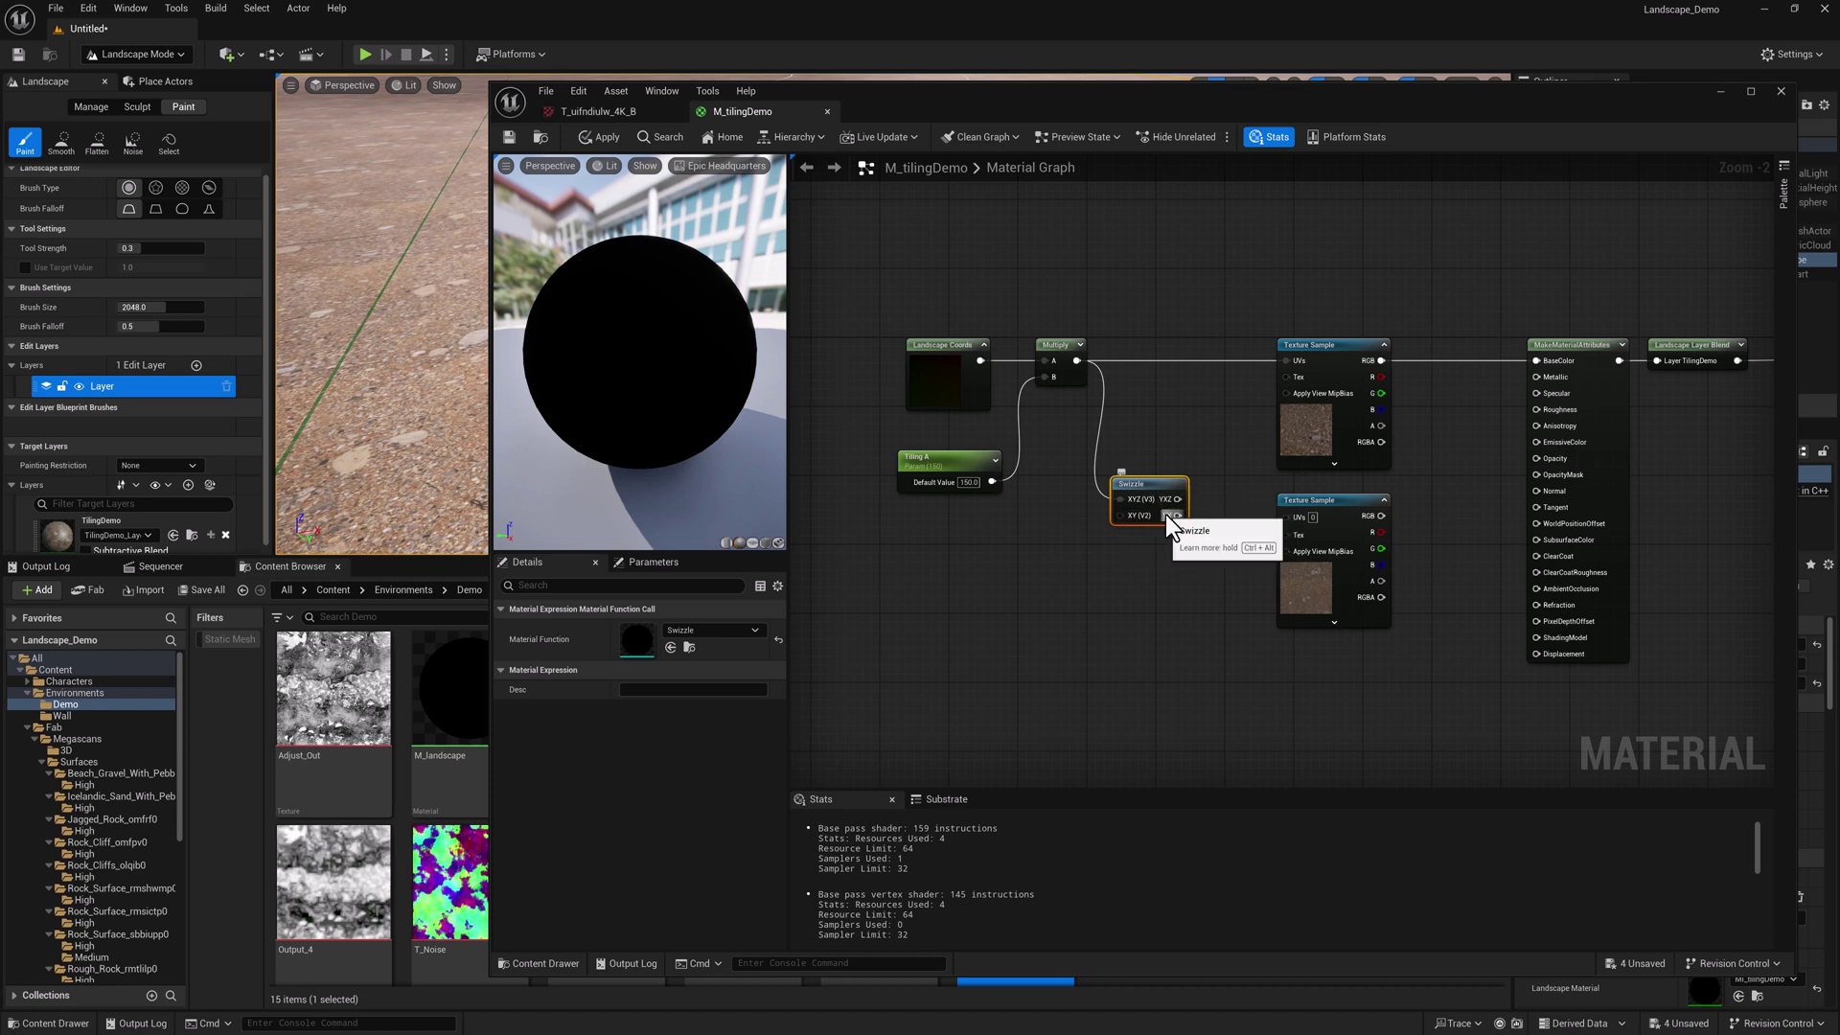
{"action": "left_click_drag", "start_coordinate": [1077, 361], "coordinate": [1286, 514]}
{"action": "left_click", "coordinate": [1100, 488]}
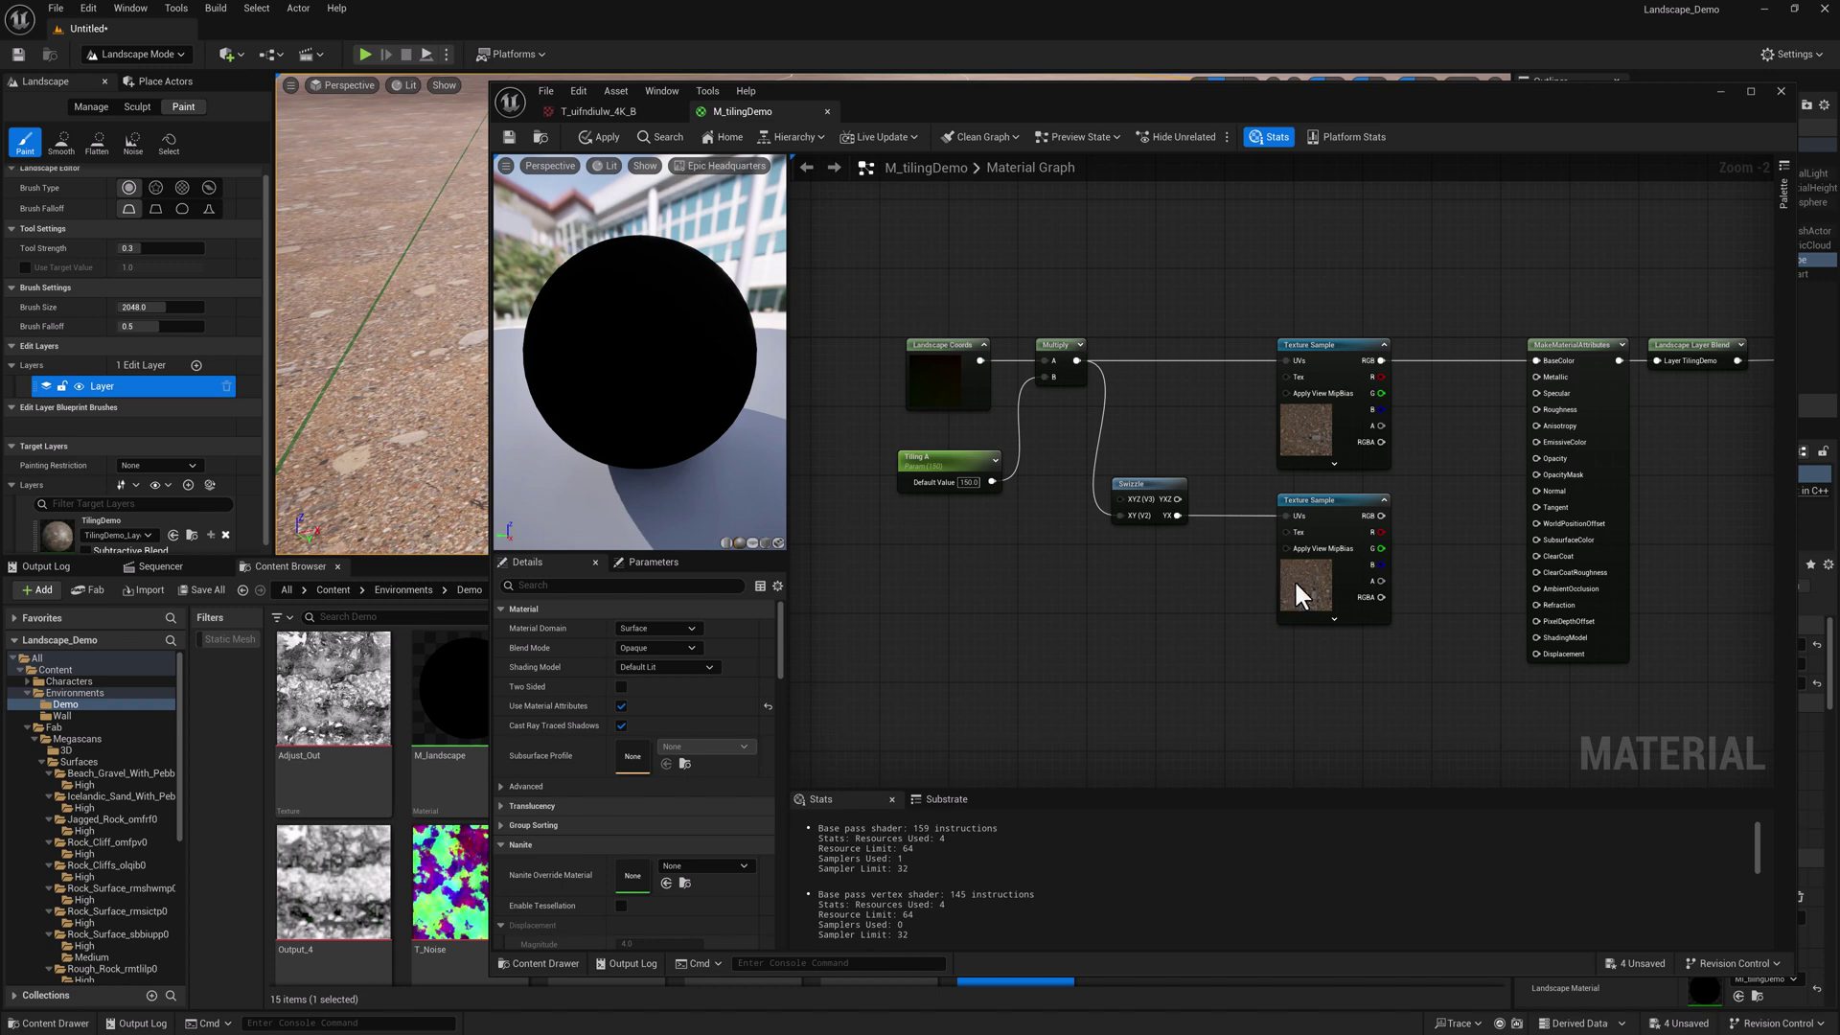
{"action": "scroll", "coordinate": [1389, 546], "scroll_direction": "up", "scroll_amount": 2}
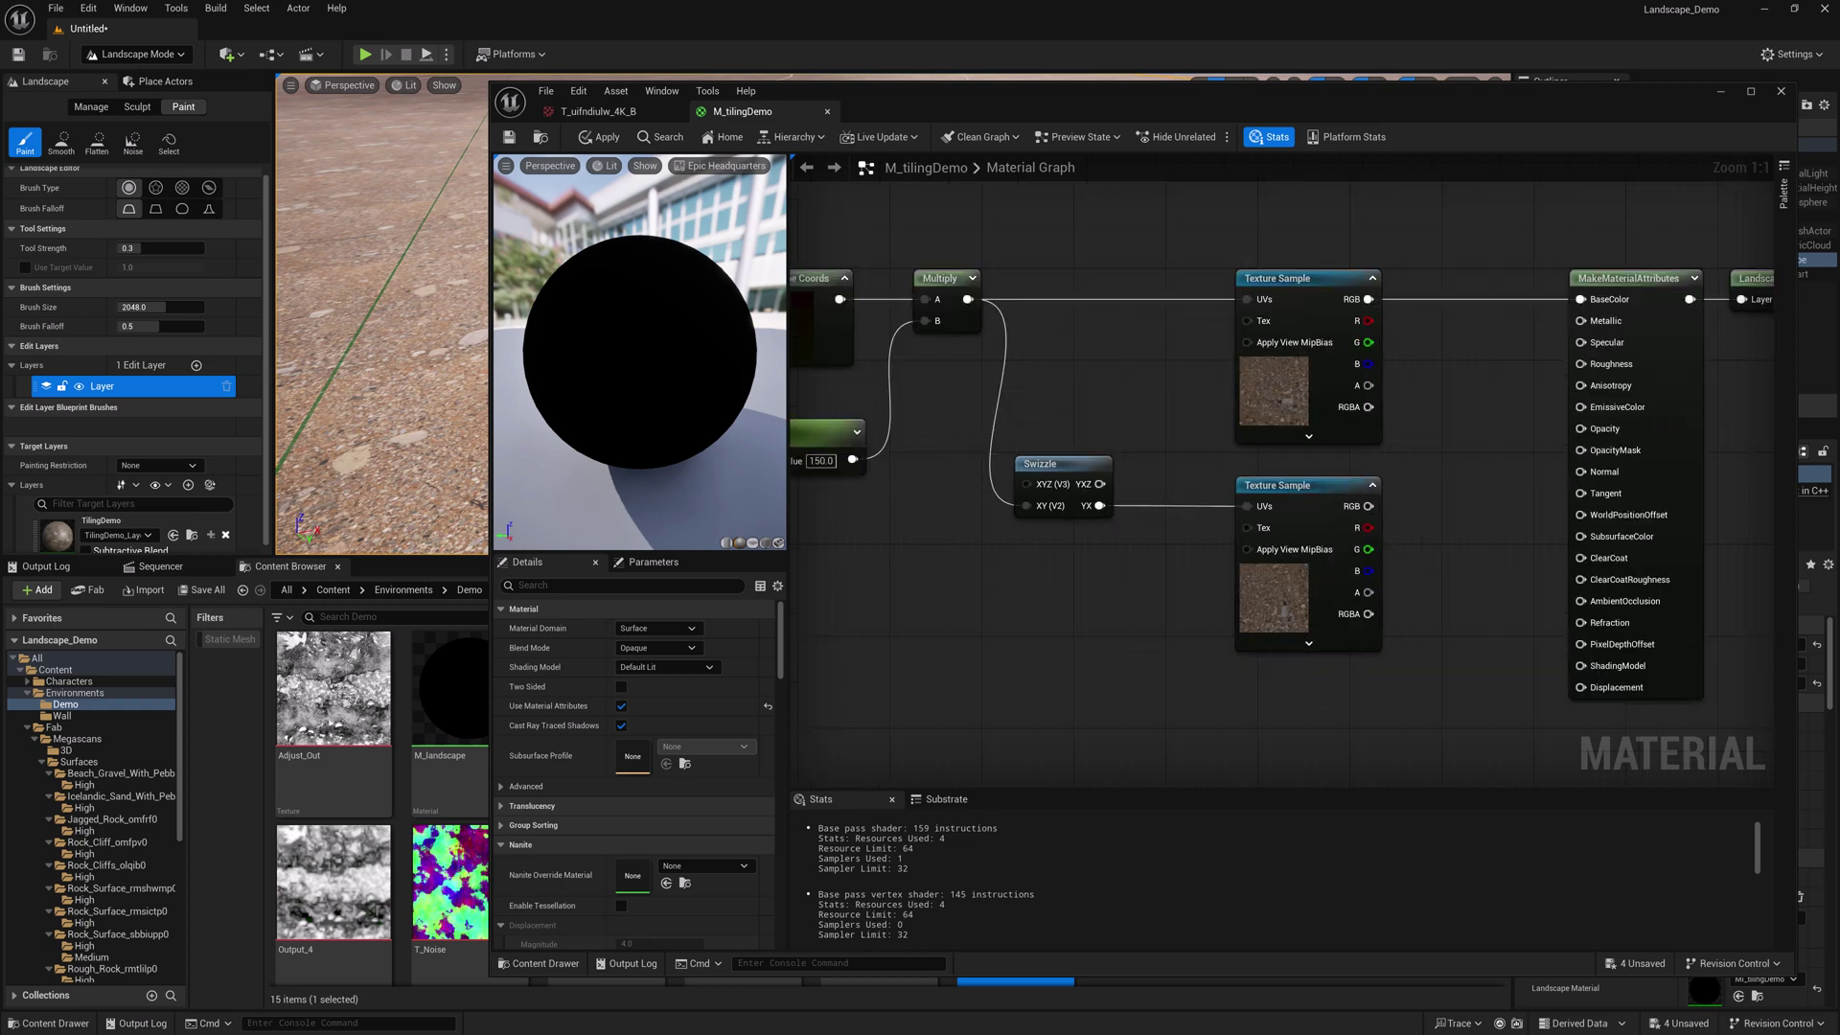
Step: Move the coordinate nodes, Swizzle and both Texture Samples together farther away from MakeMaterialAttributes to make room between them
{"action": "scroll", "coordinate": [1102, 357], "scroll_direction": "down", "scroll_amount": 3}
{"action": "left_click_drag", "start_coordinate": [1019, 275], "coordinate": [1399, 564]}
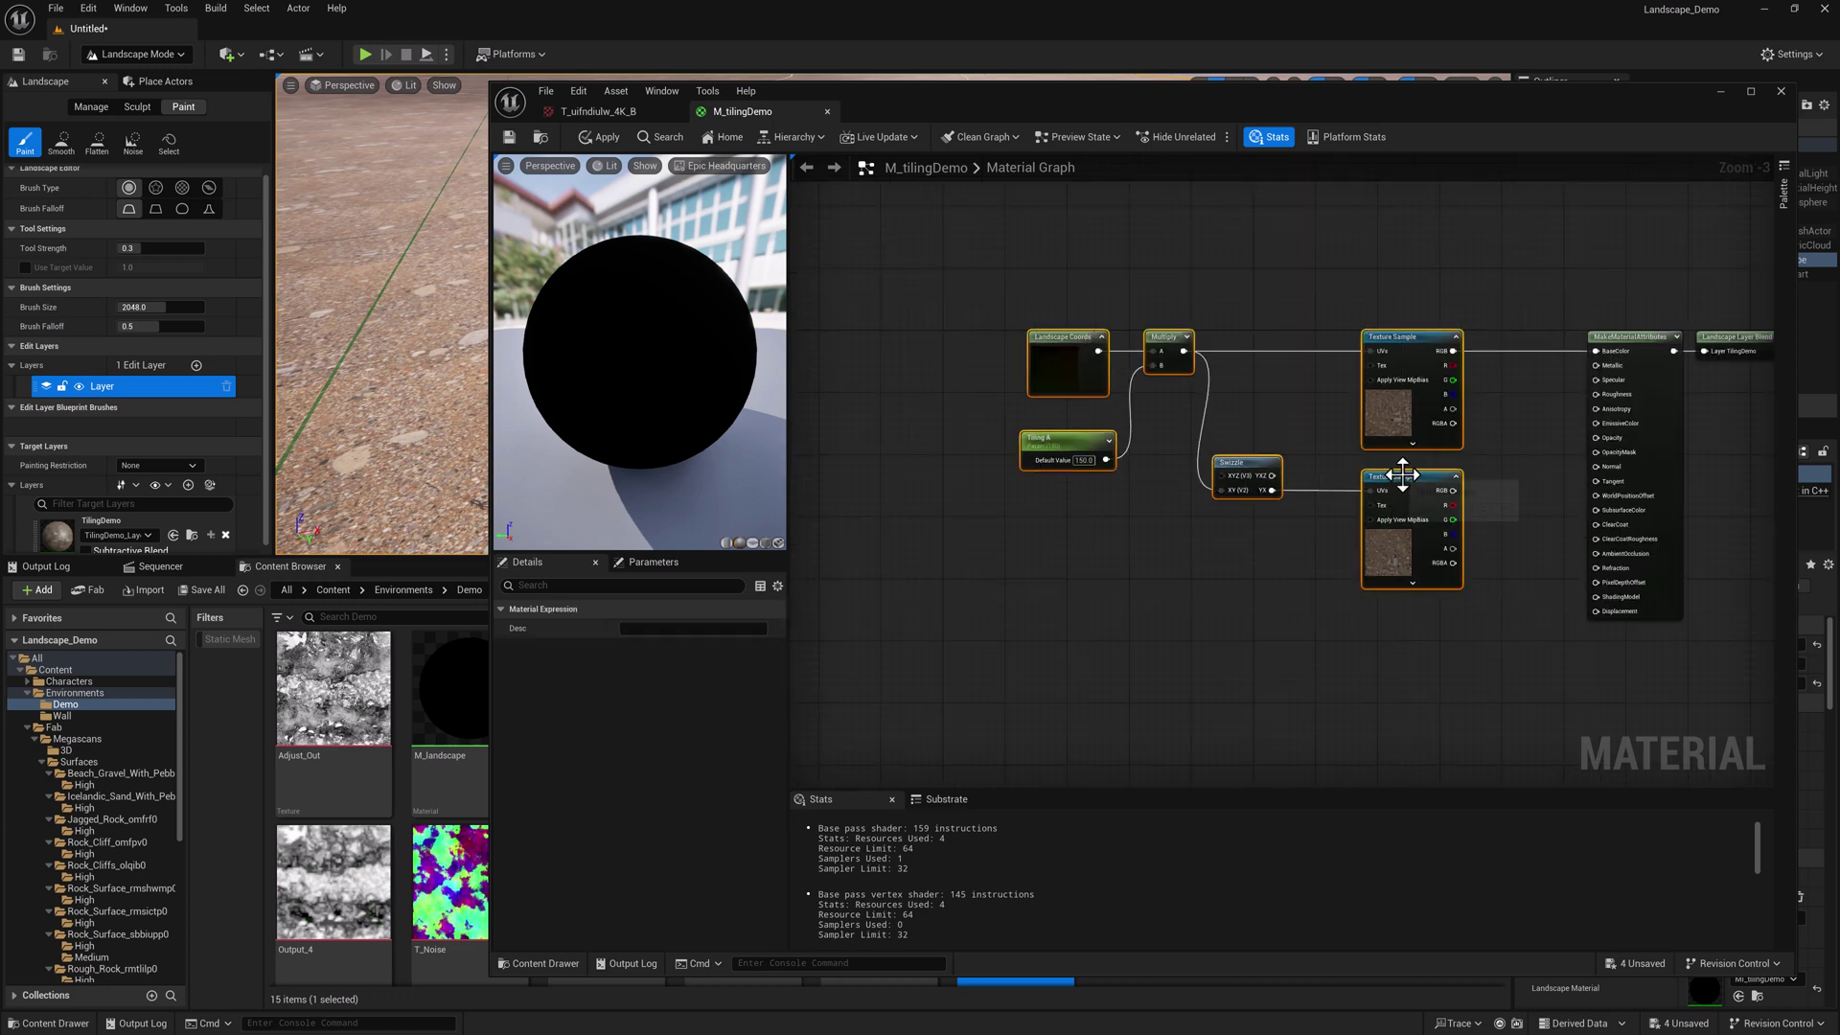
{"action": "left_click_drag", "start_coordinate": [1399, 480], "coordinate": [1171, 477]}
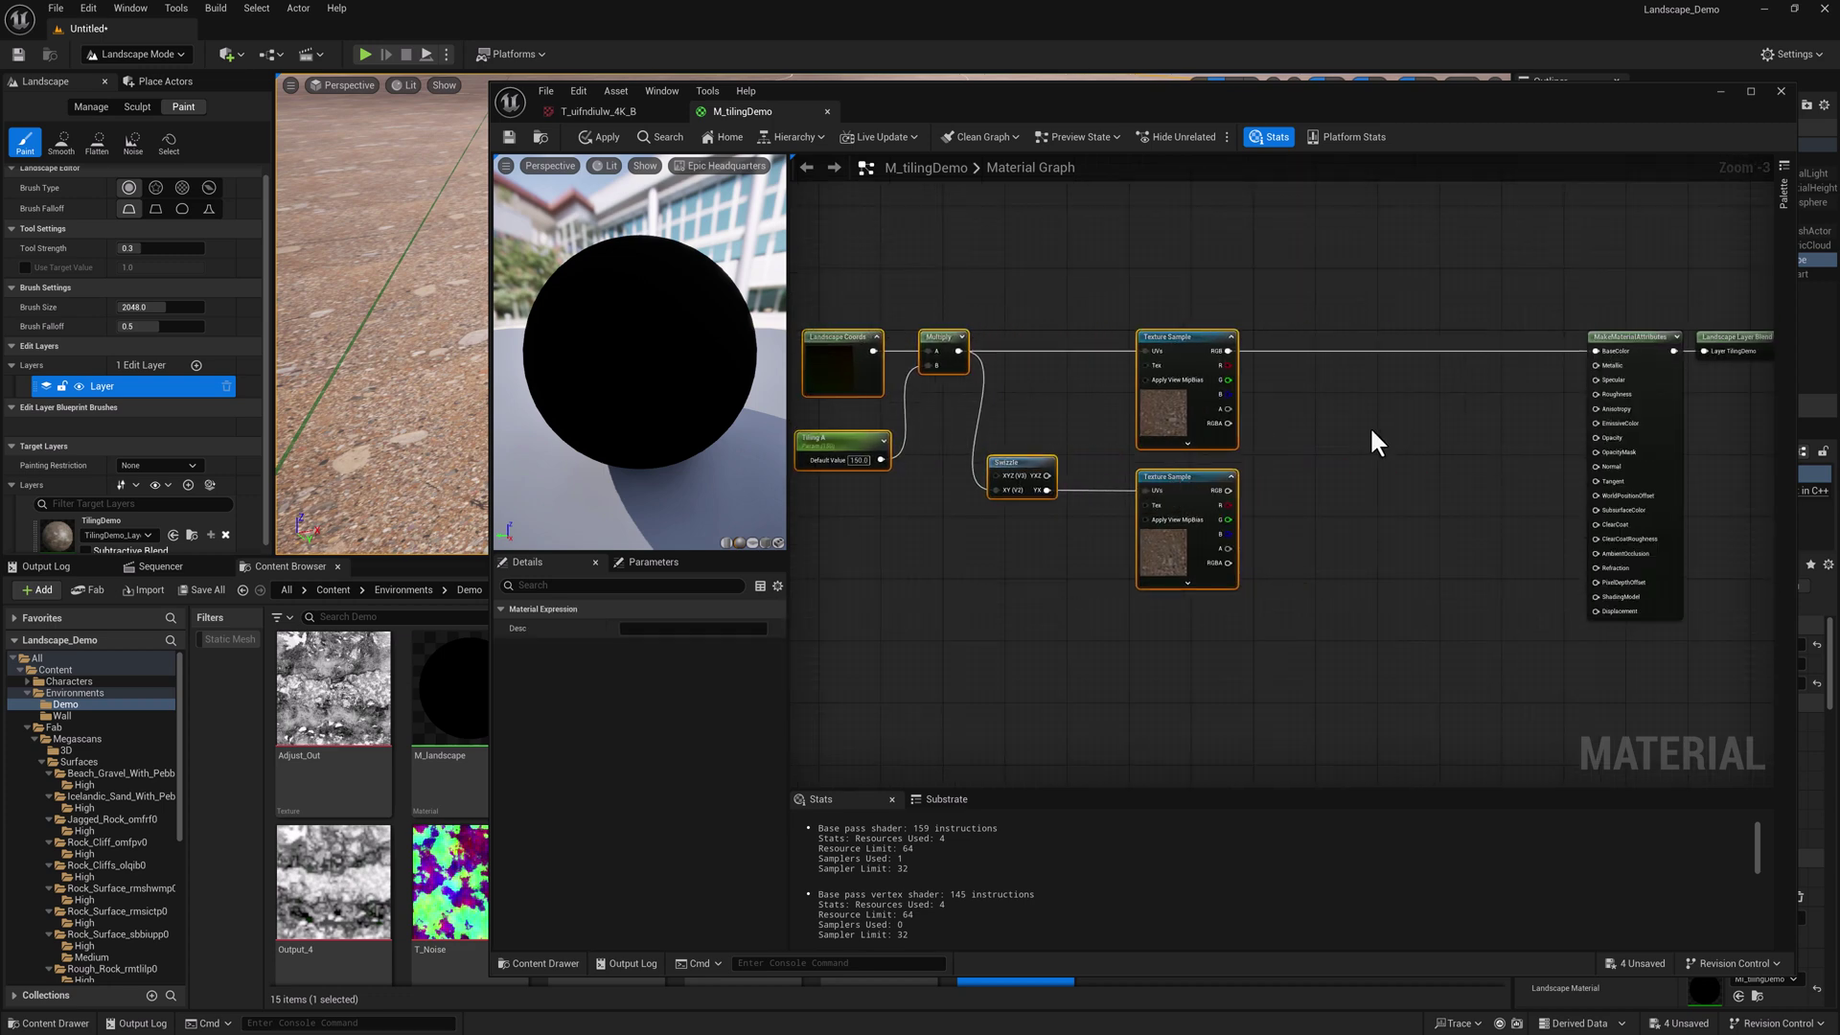
Step: Add a LinearInterpolate node with the first and second samples' RGB in A and B, removing the direct link to BaseColor
{"action": "right_click", "coordinate": [1372, 431]}
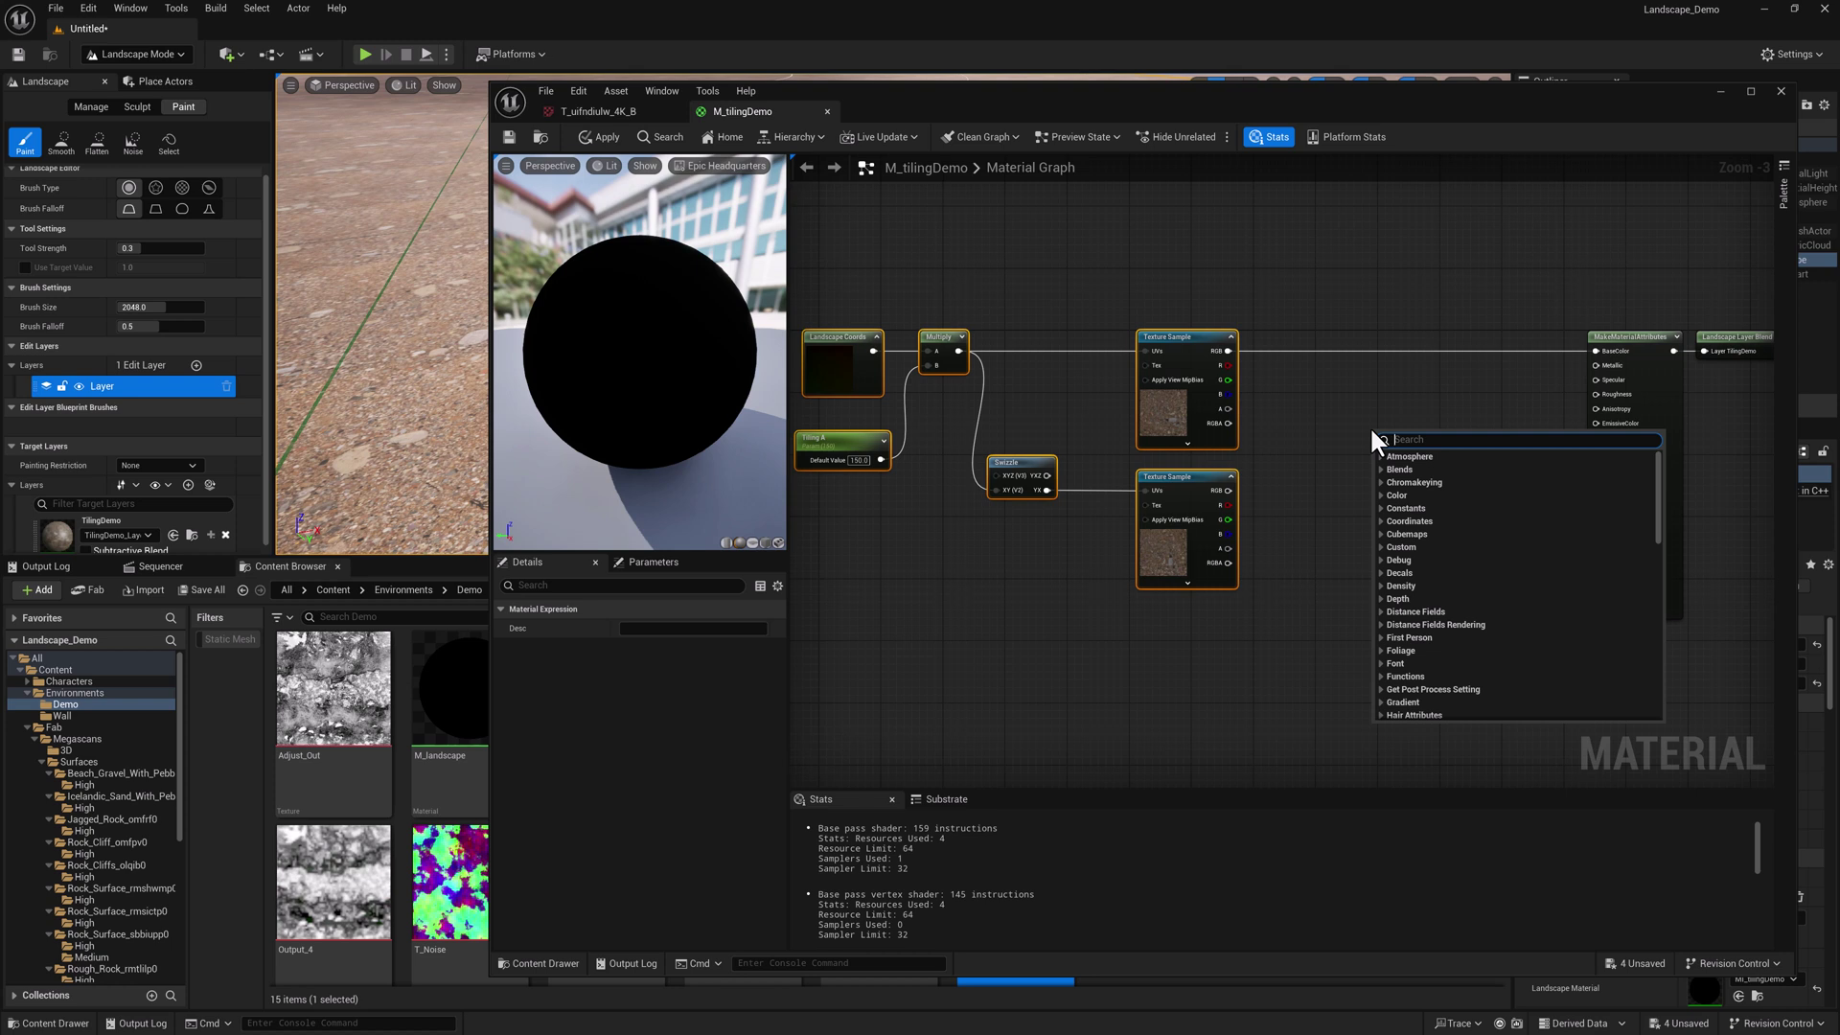
{"action": "type", "text": "lerp"}
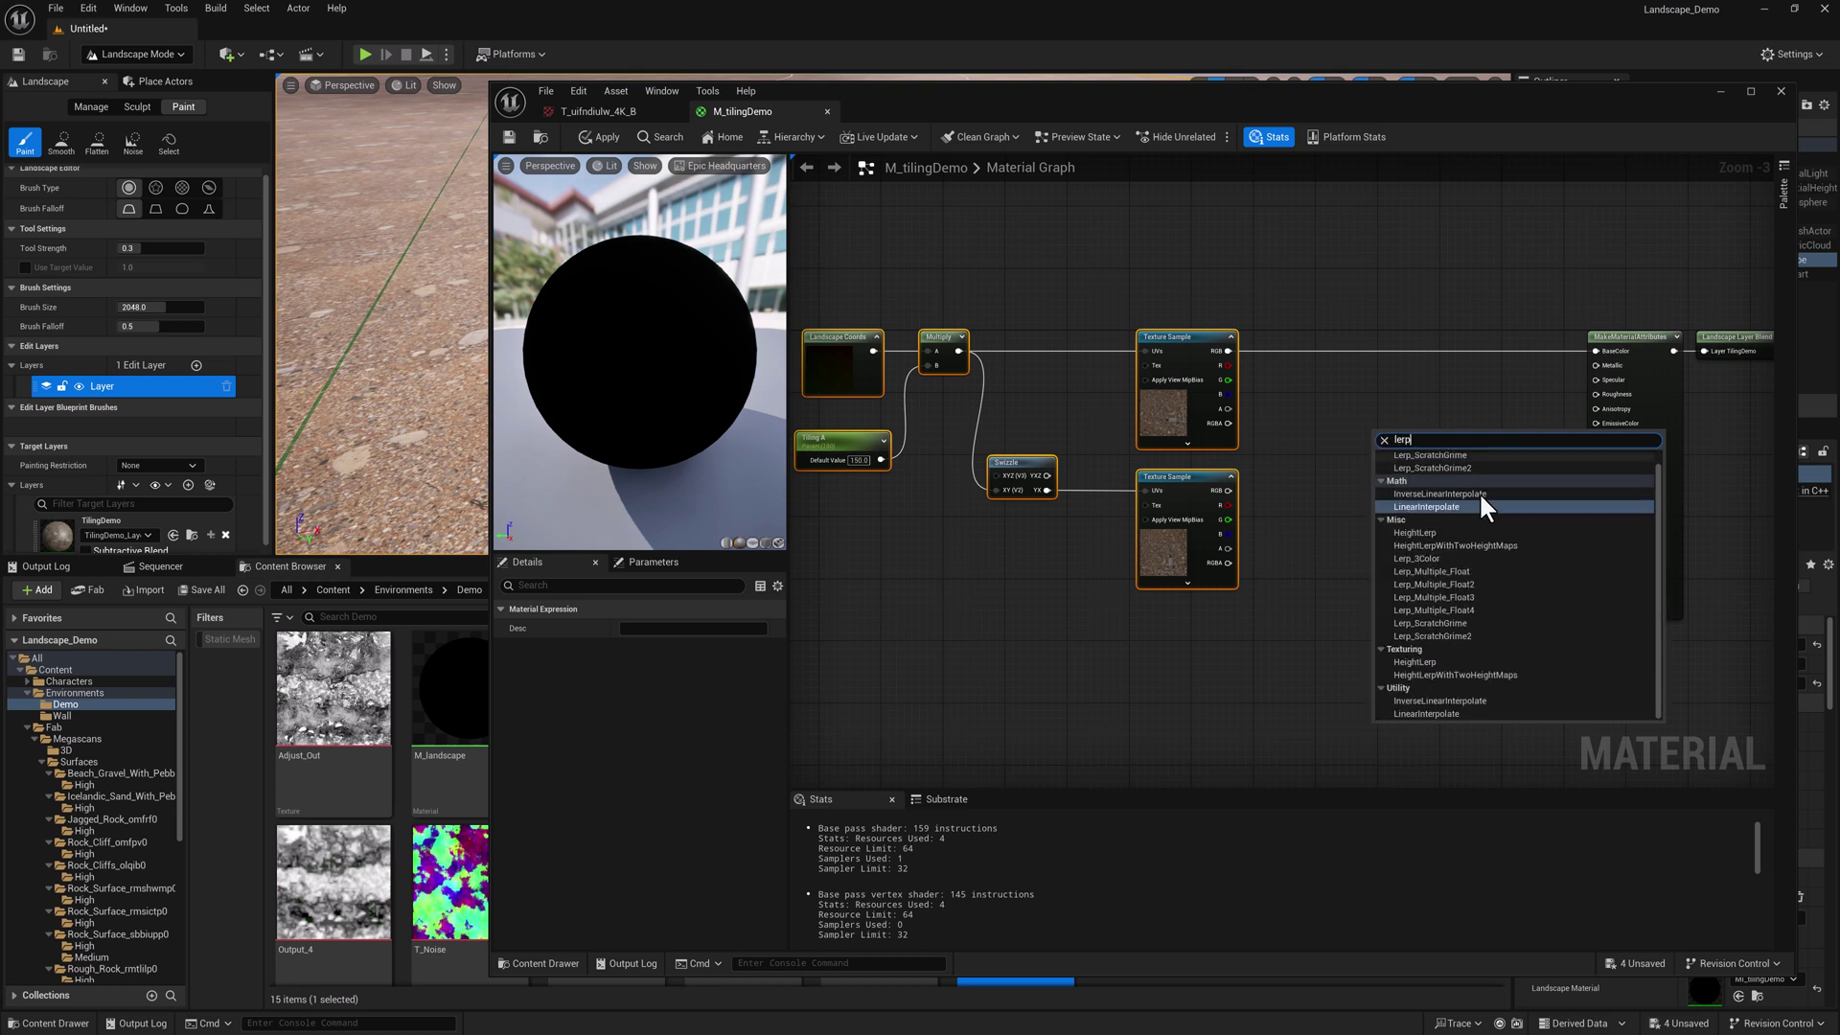
{"action": "left_click", "coordinate": [1435, 506]}
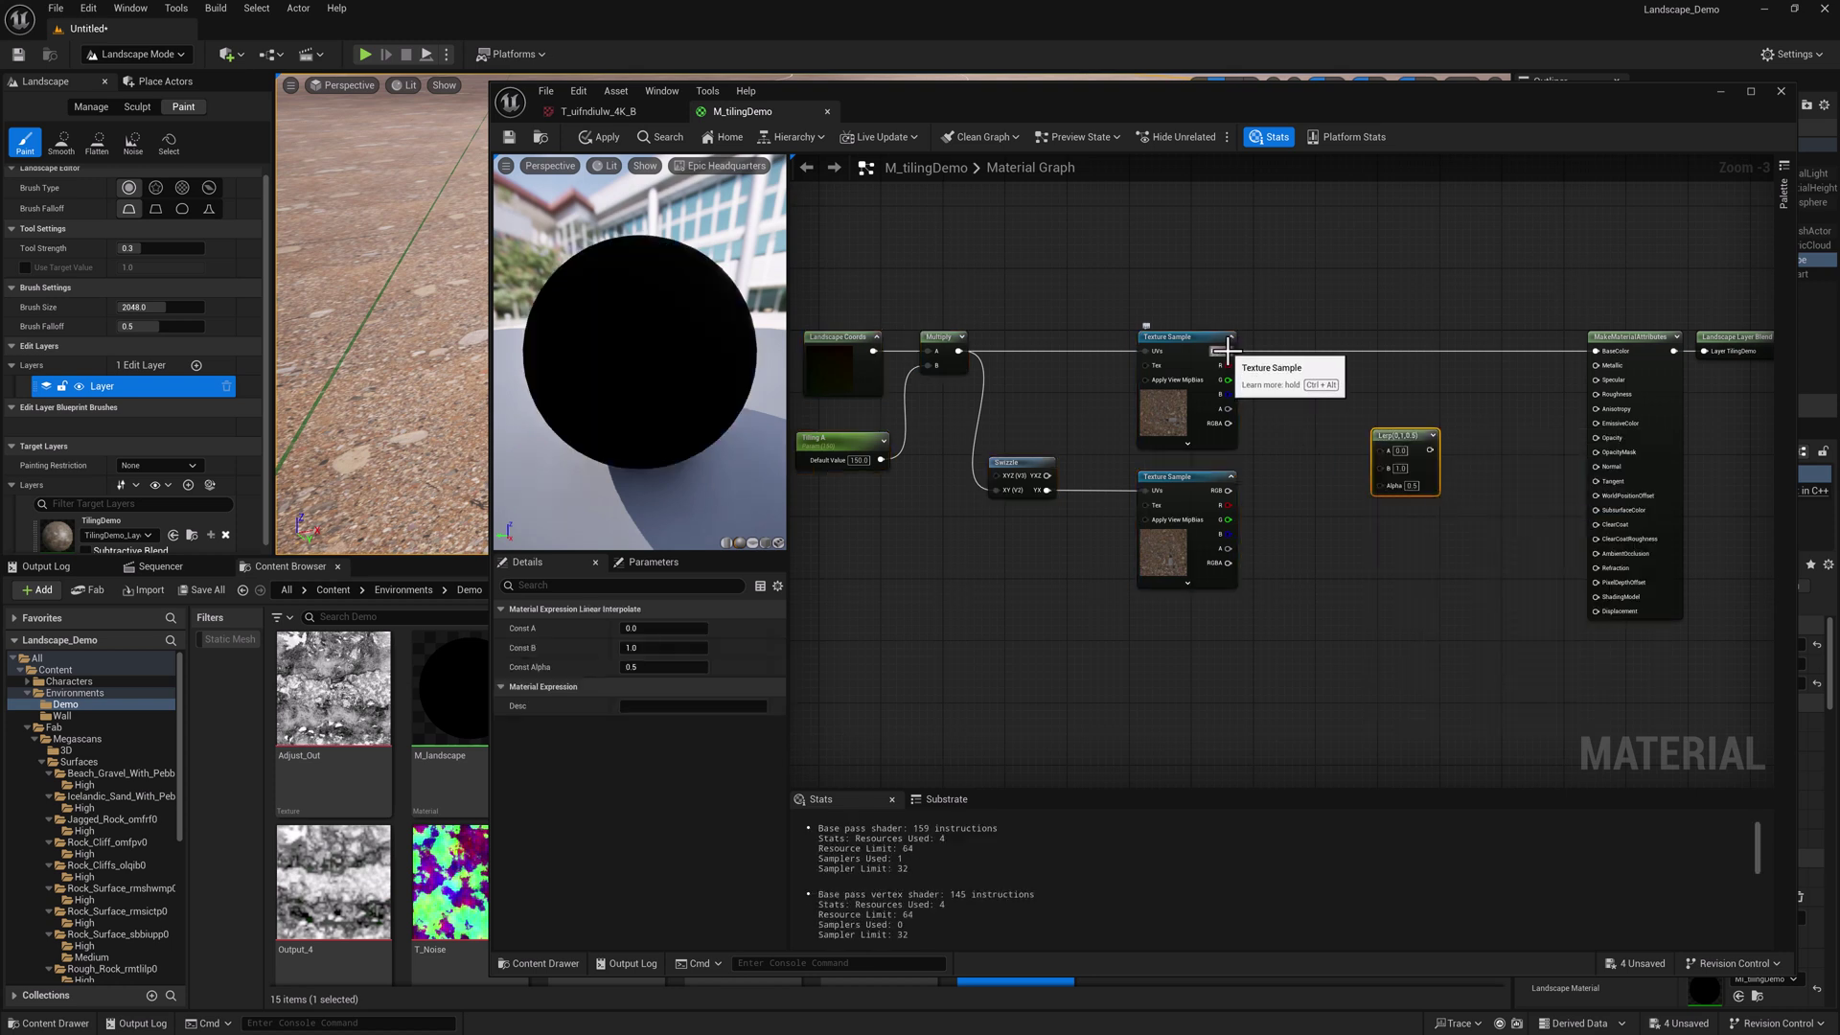
{"action": "left_click_drag", "start_coordinate": [1227, 356], "coordinate": [1351, 337]}
{"action": "left_click", "coordinate": [1365, 350], "text": "alt"}
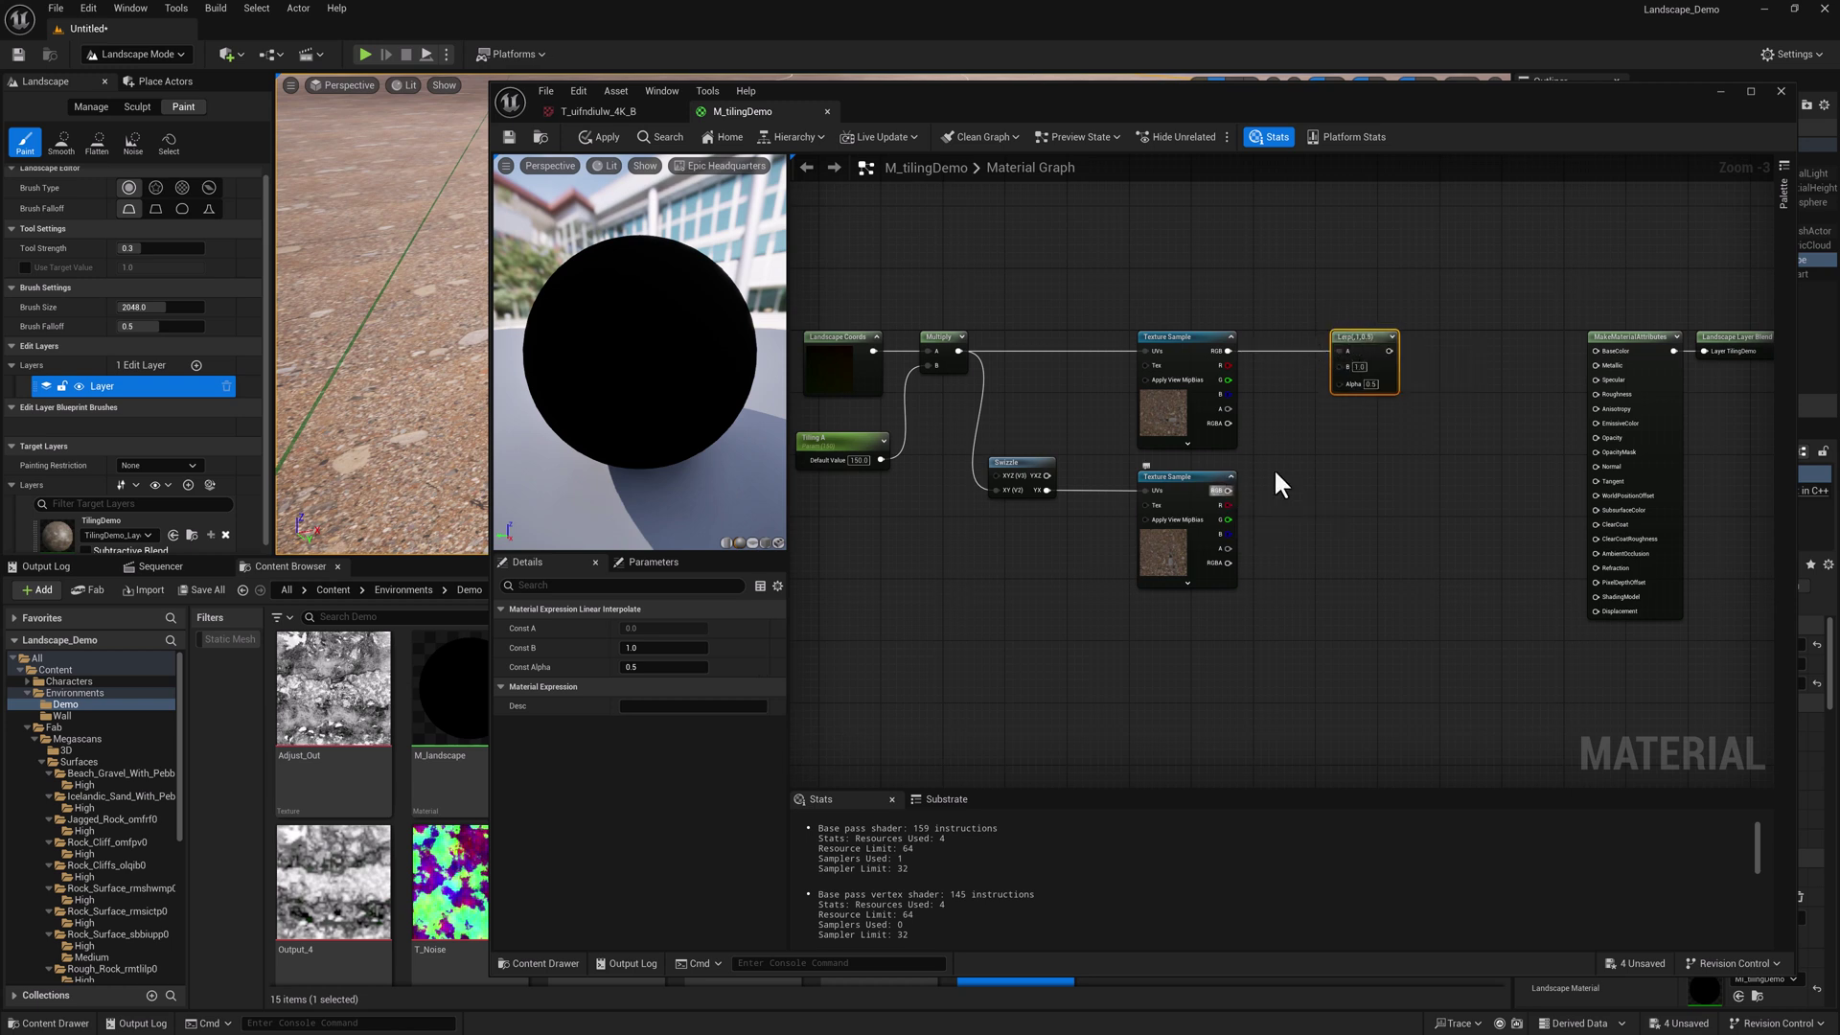
{"action": "left_click_drag", "start_coordinate": [1228, 491], "coordinate": [1339, 366]}
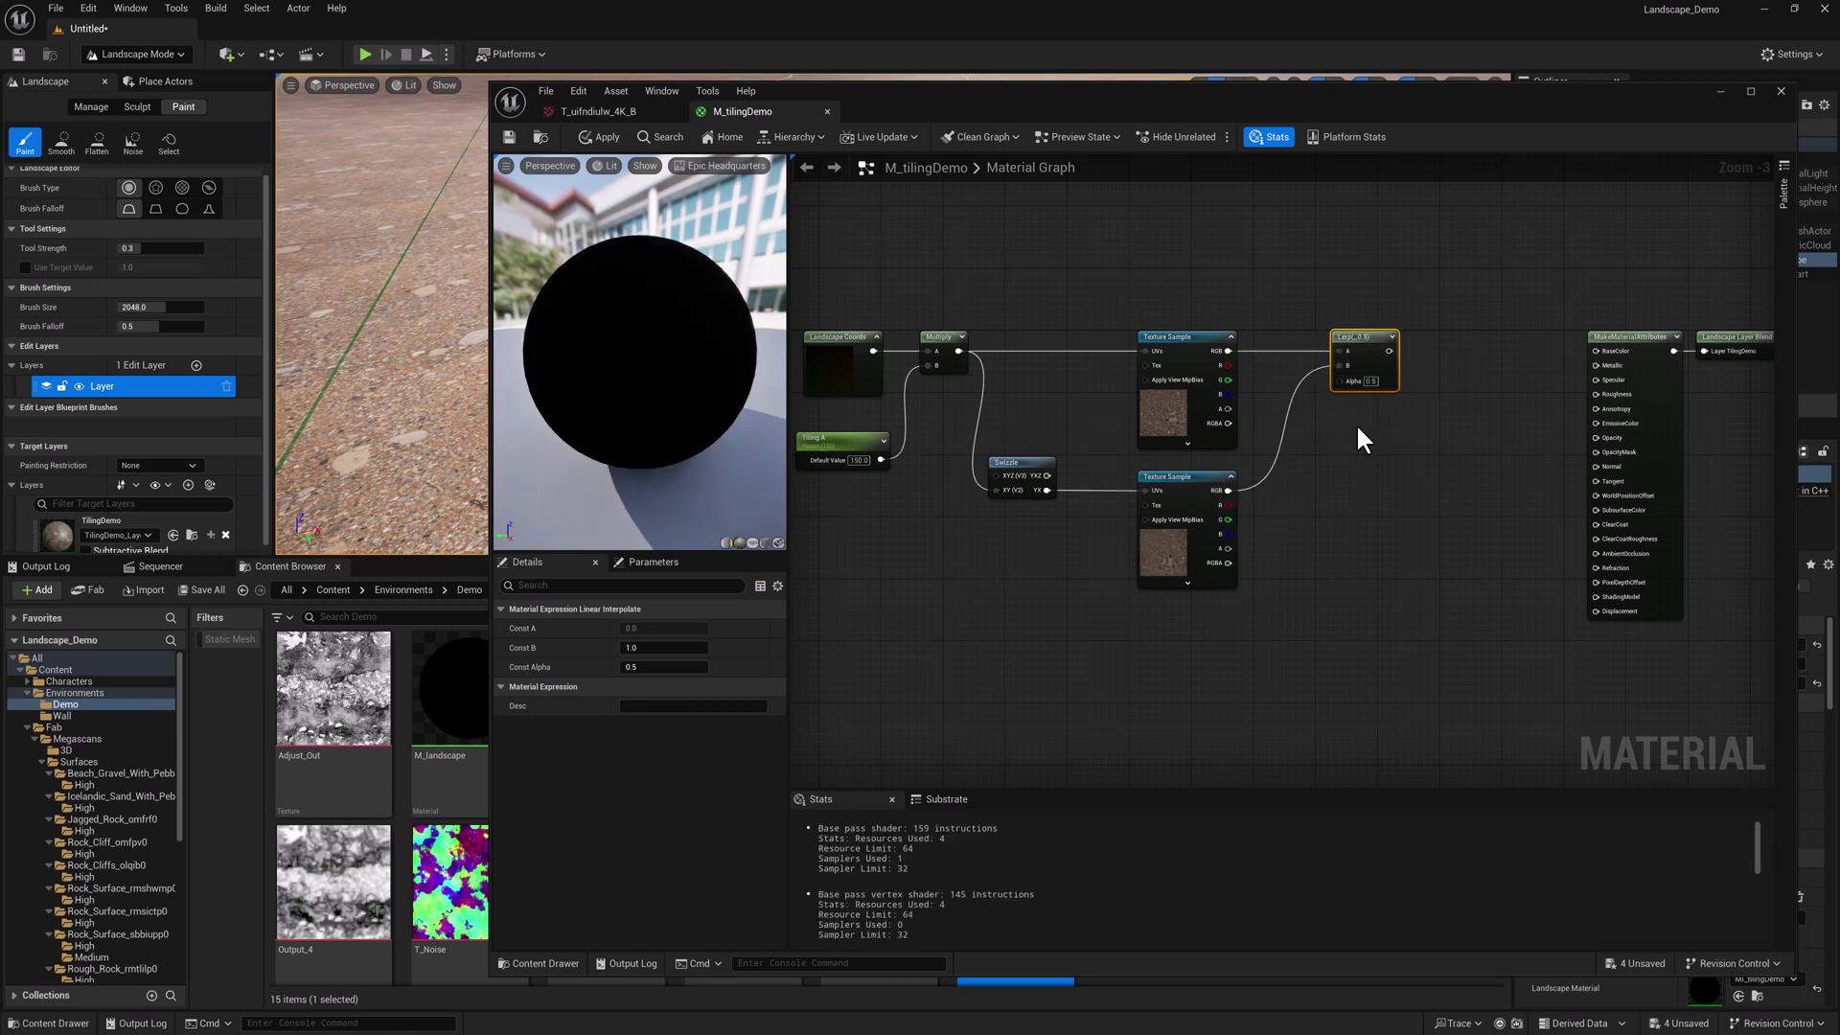
Step: Add the T_Noise texture from the Demo folder as a Texture Sample below the two gravel samples
{"action": "right_click_drag", "start_coordinate": [1371, 417], "coordinate": [1452, 422]}
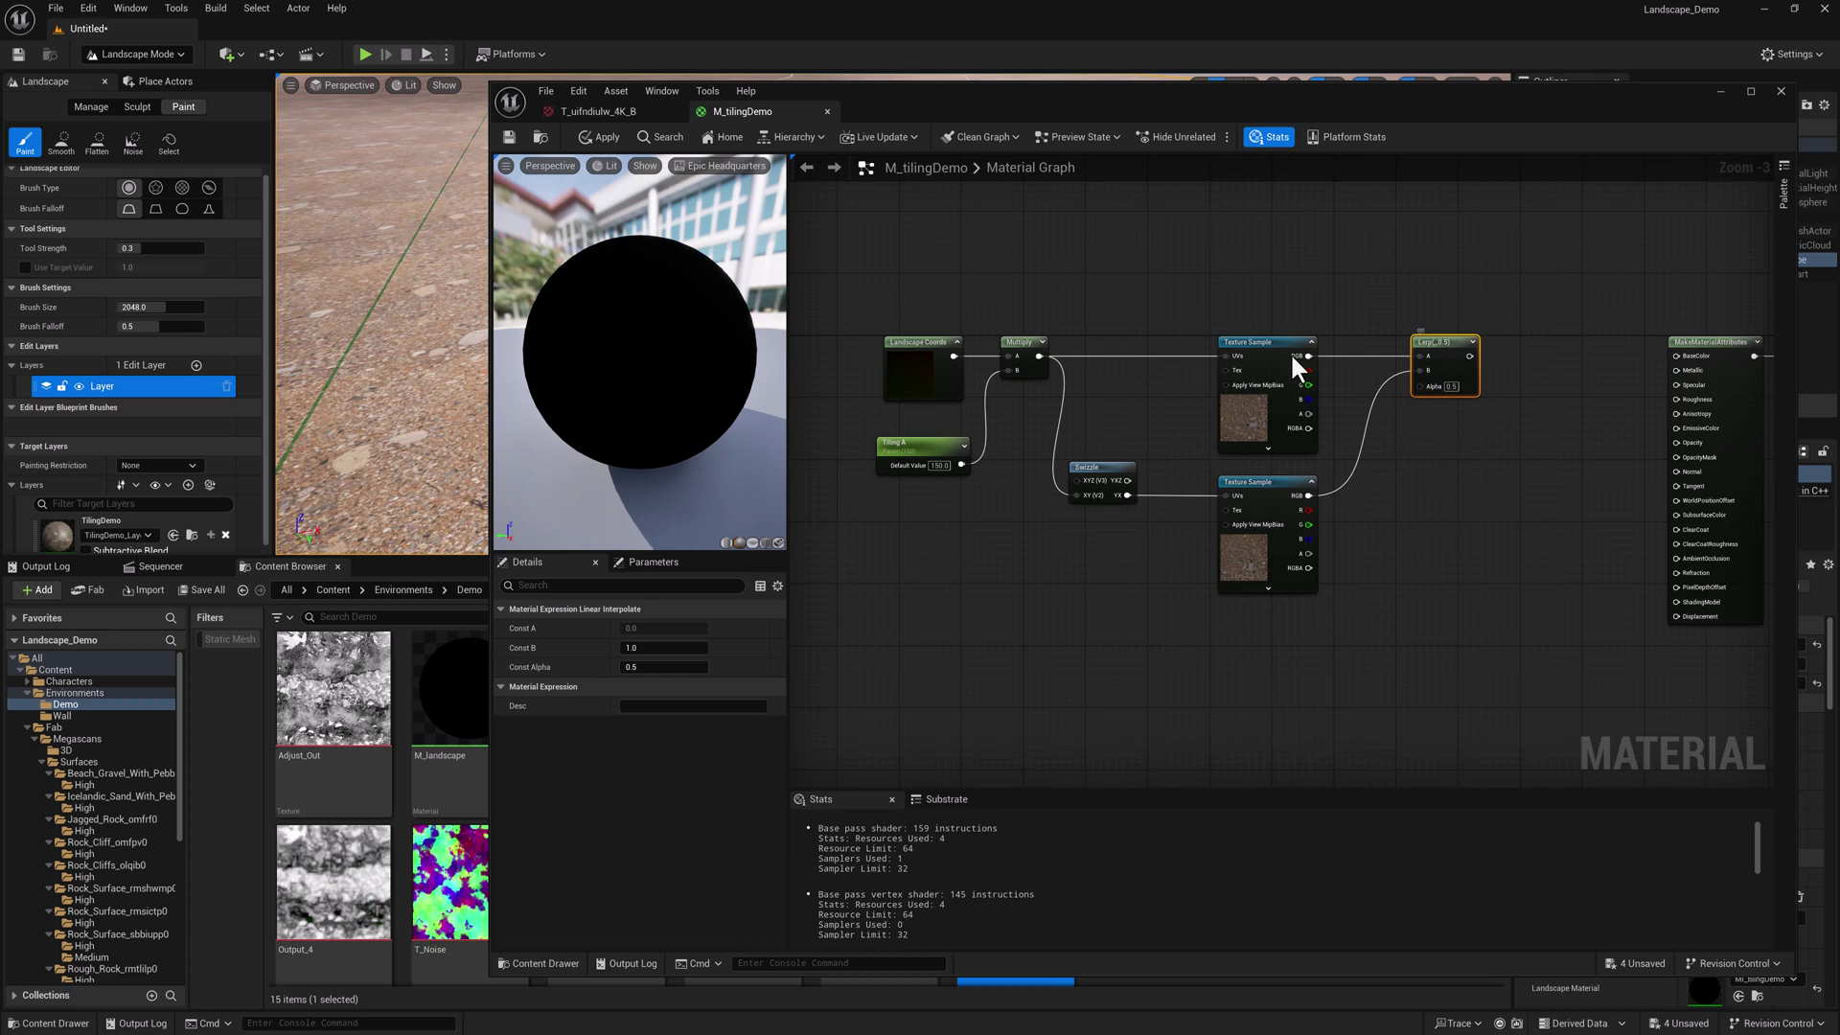
{"action": "mouse_move", "coordinate": [913, 83]}
{"action": "left_mouse_down"}
{"action": "mouse_move", "coordinate": [912, 165]}
{"action": "mouse_move", "coordinate": [918, 77]}
{"action": "left_mouse_up"}
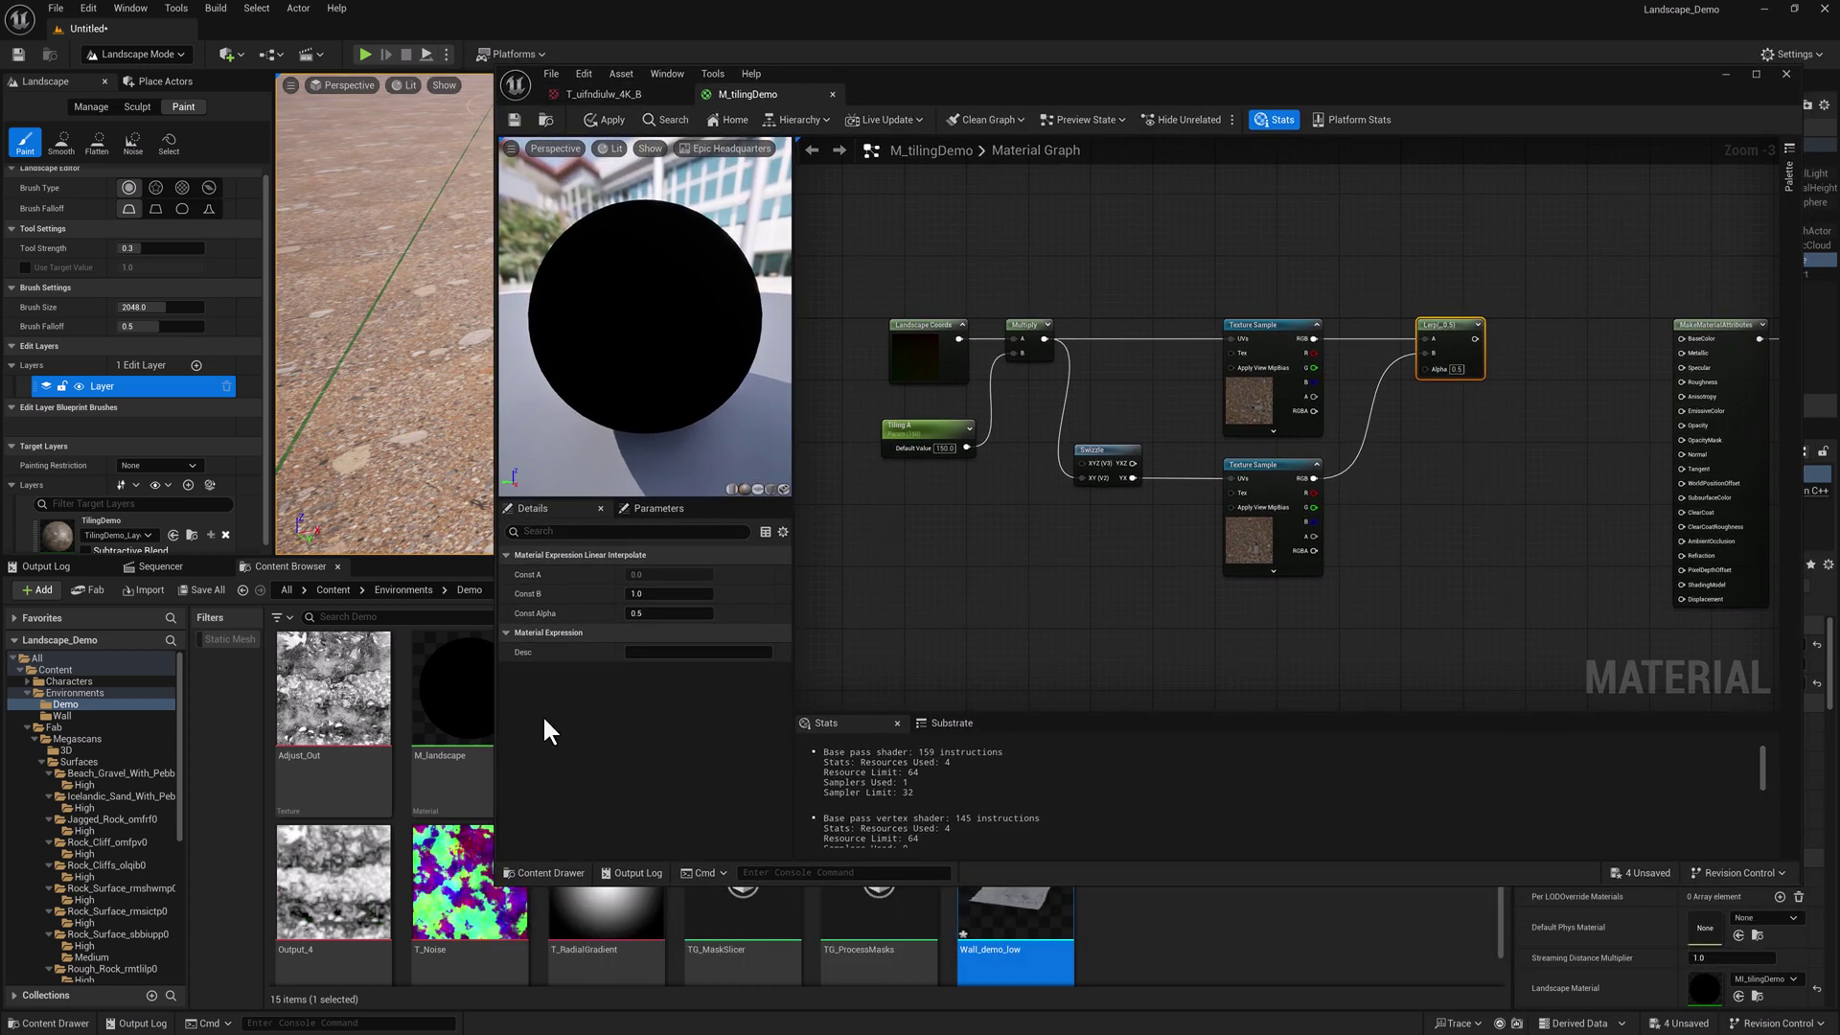
{"action": "left_click_drag", "start_coordinate": [468, 872], "coordinate": [1320, 596]}
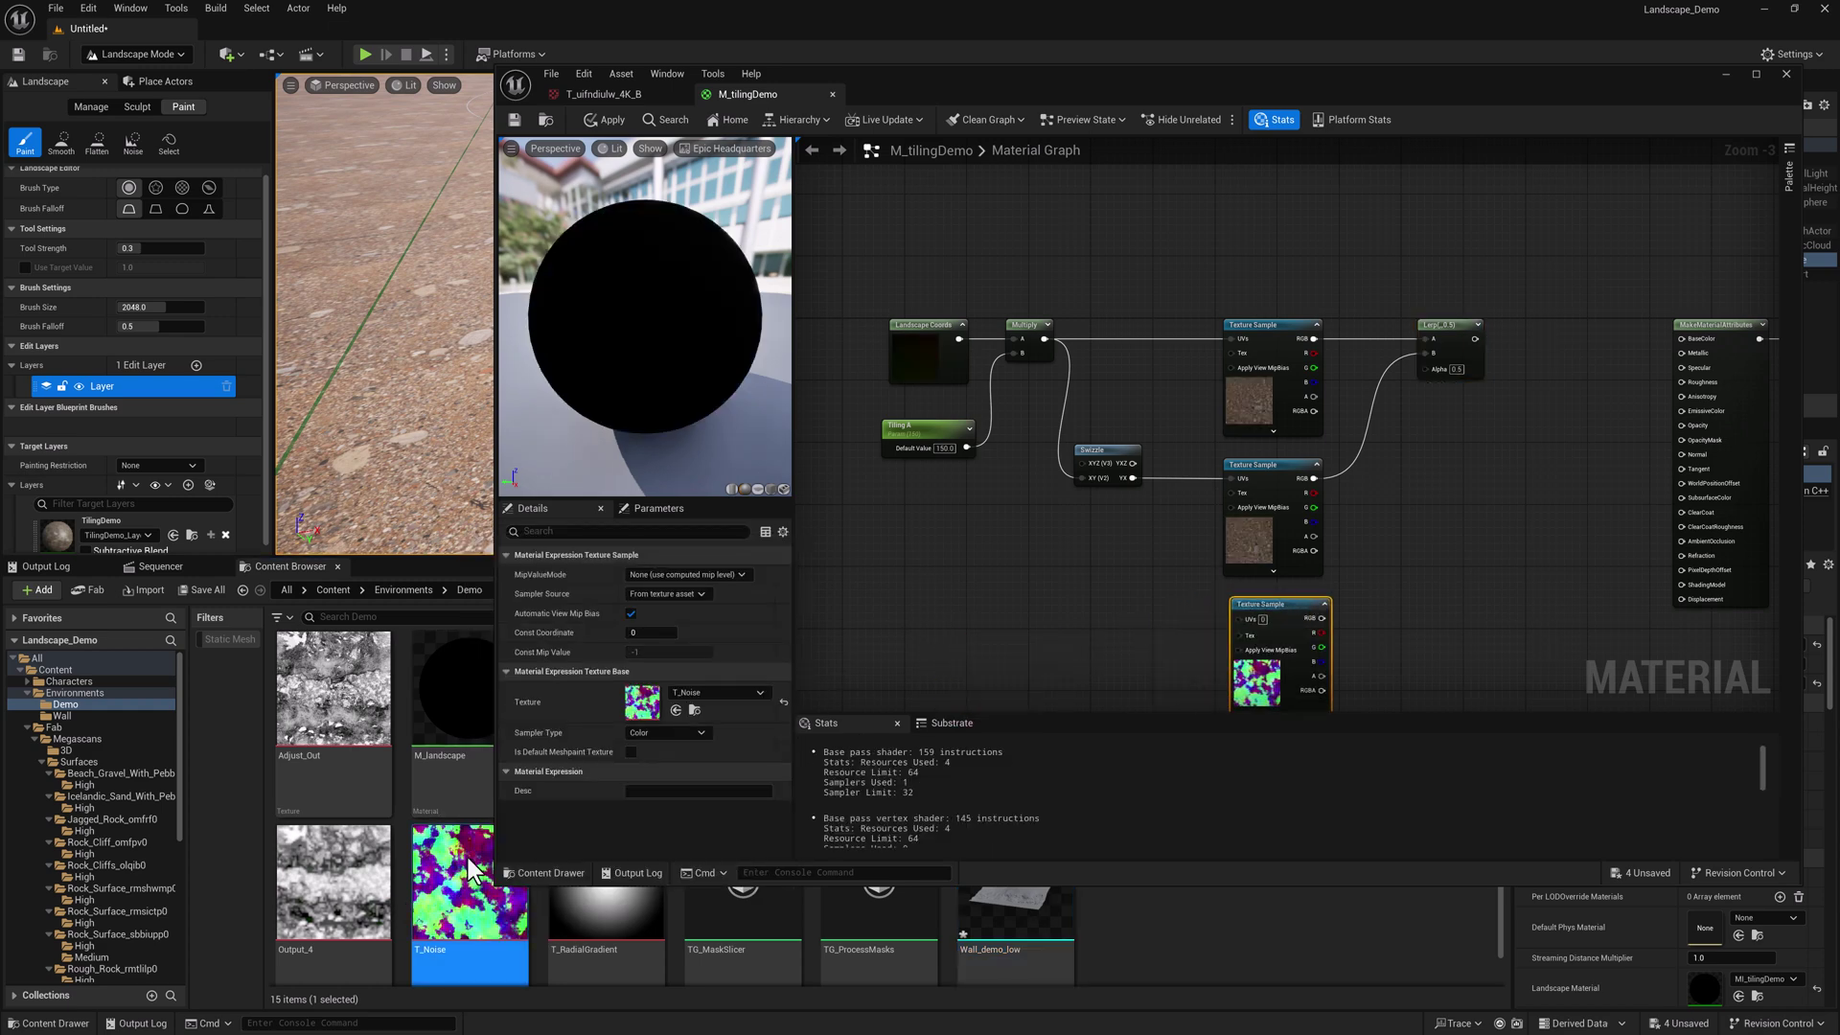
Step: Open the T_Noise texture and examine its red, green and blue channels individually and combined
{"action": "double_click", "coordinate": [1257, 683]}
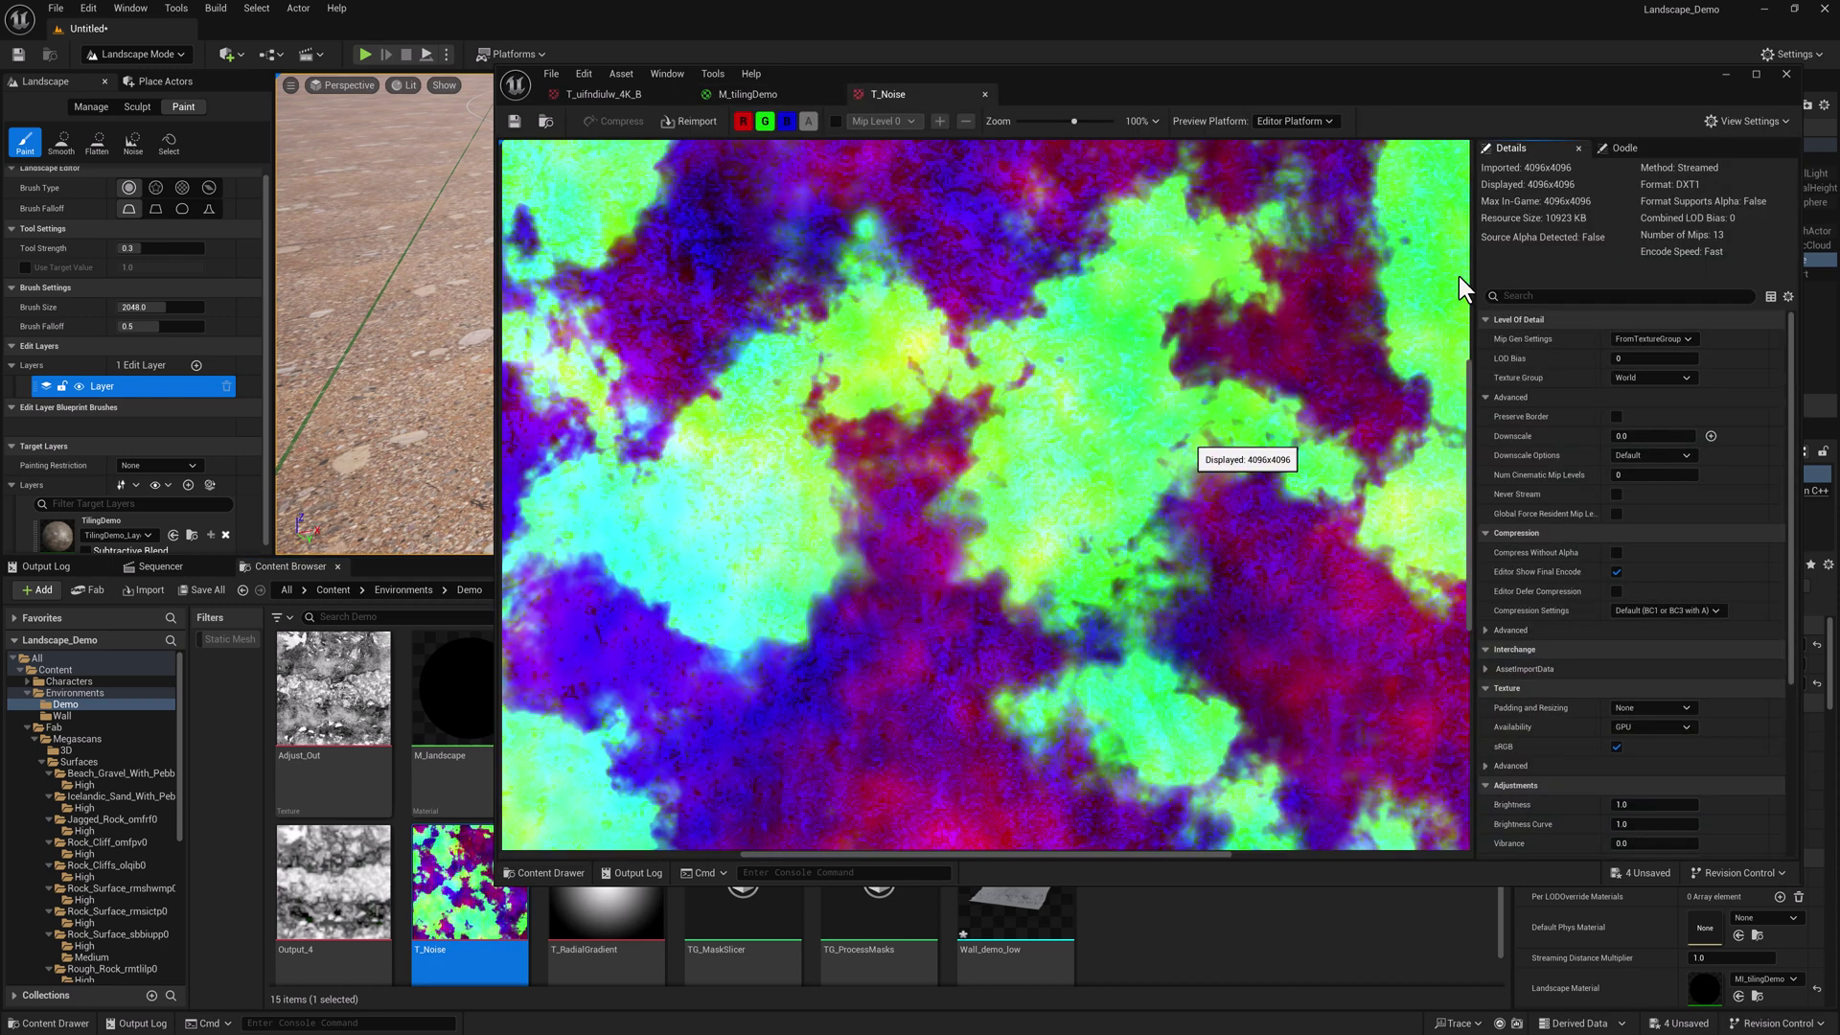
{"action": "left_click", "coordinate": [779, 122]}
{"action": "left_click", "coordinate": [765, 121]}
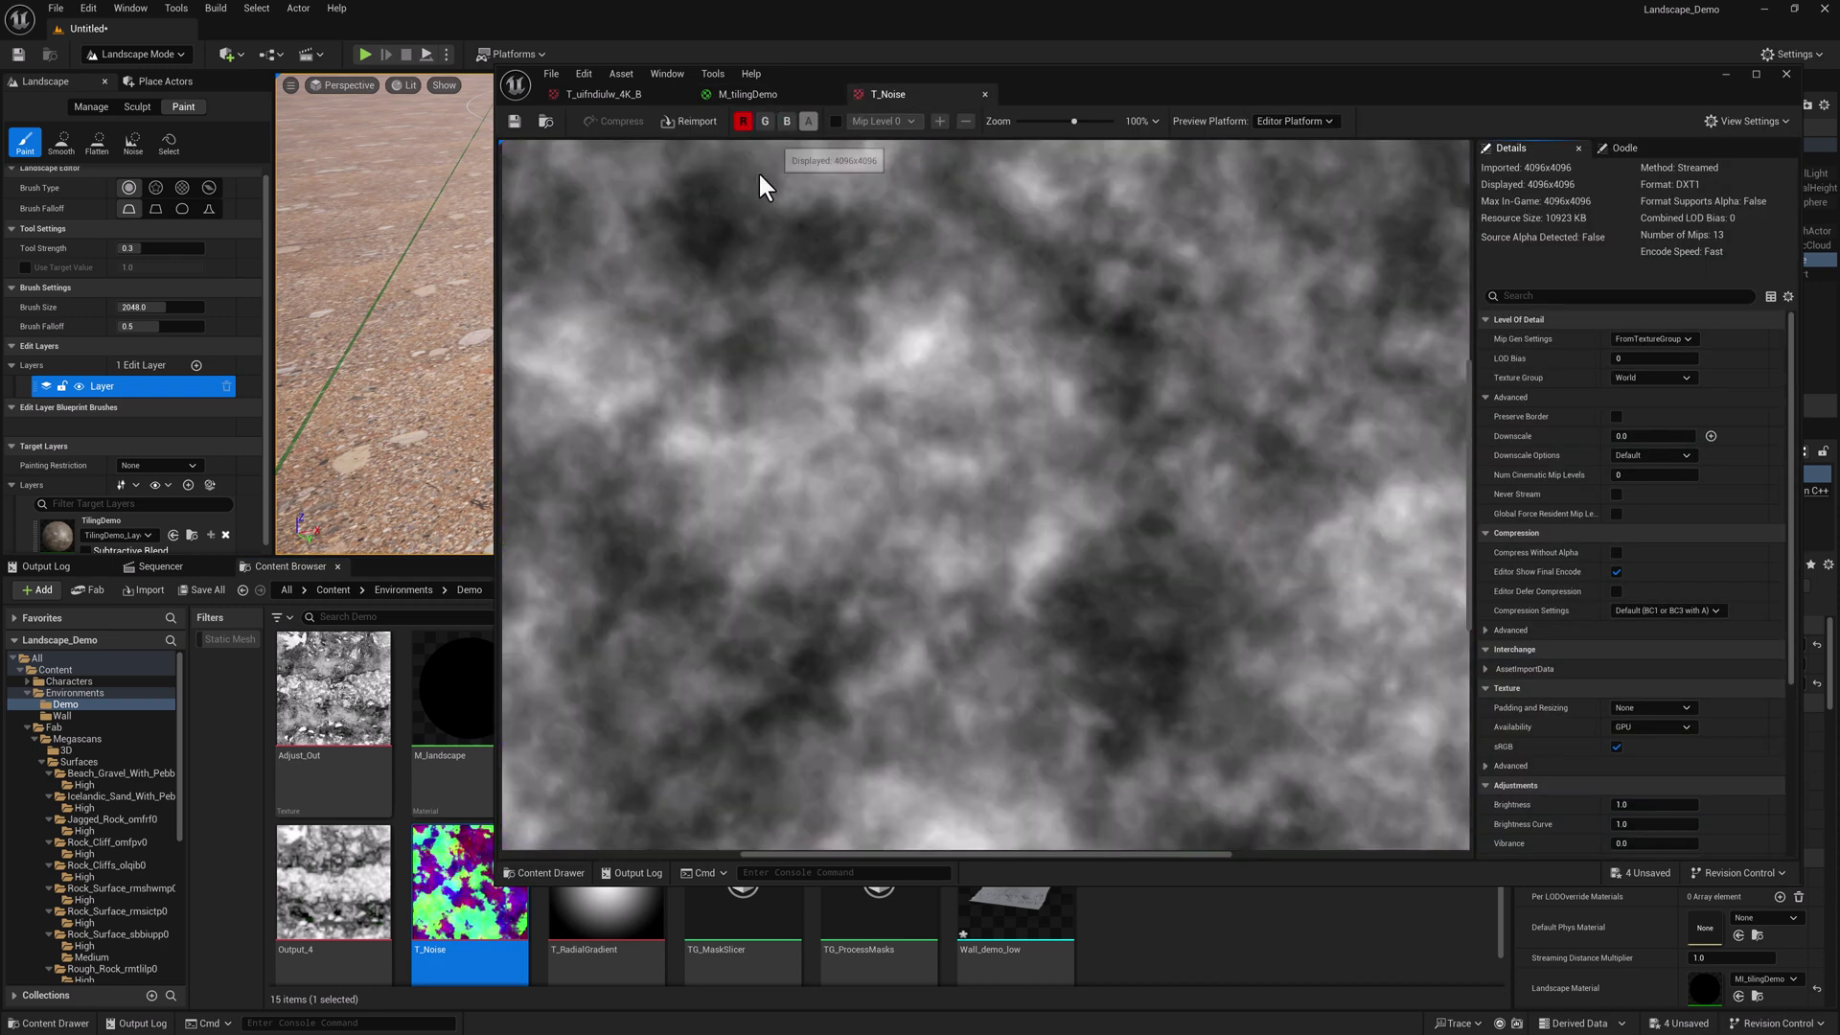
{"action": "scroll", "coordinate": [1112, 435], "scroll_direction": "down", "scroll_amount": 5}
{"action": "scroll", "coordinate": [1094, 440], "scroll_direction": "down", "scroll_amount": 4}
{"action": "left_click", "coordinate": [743, 122]}
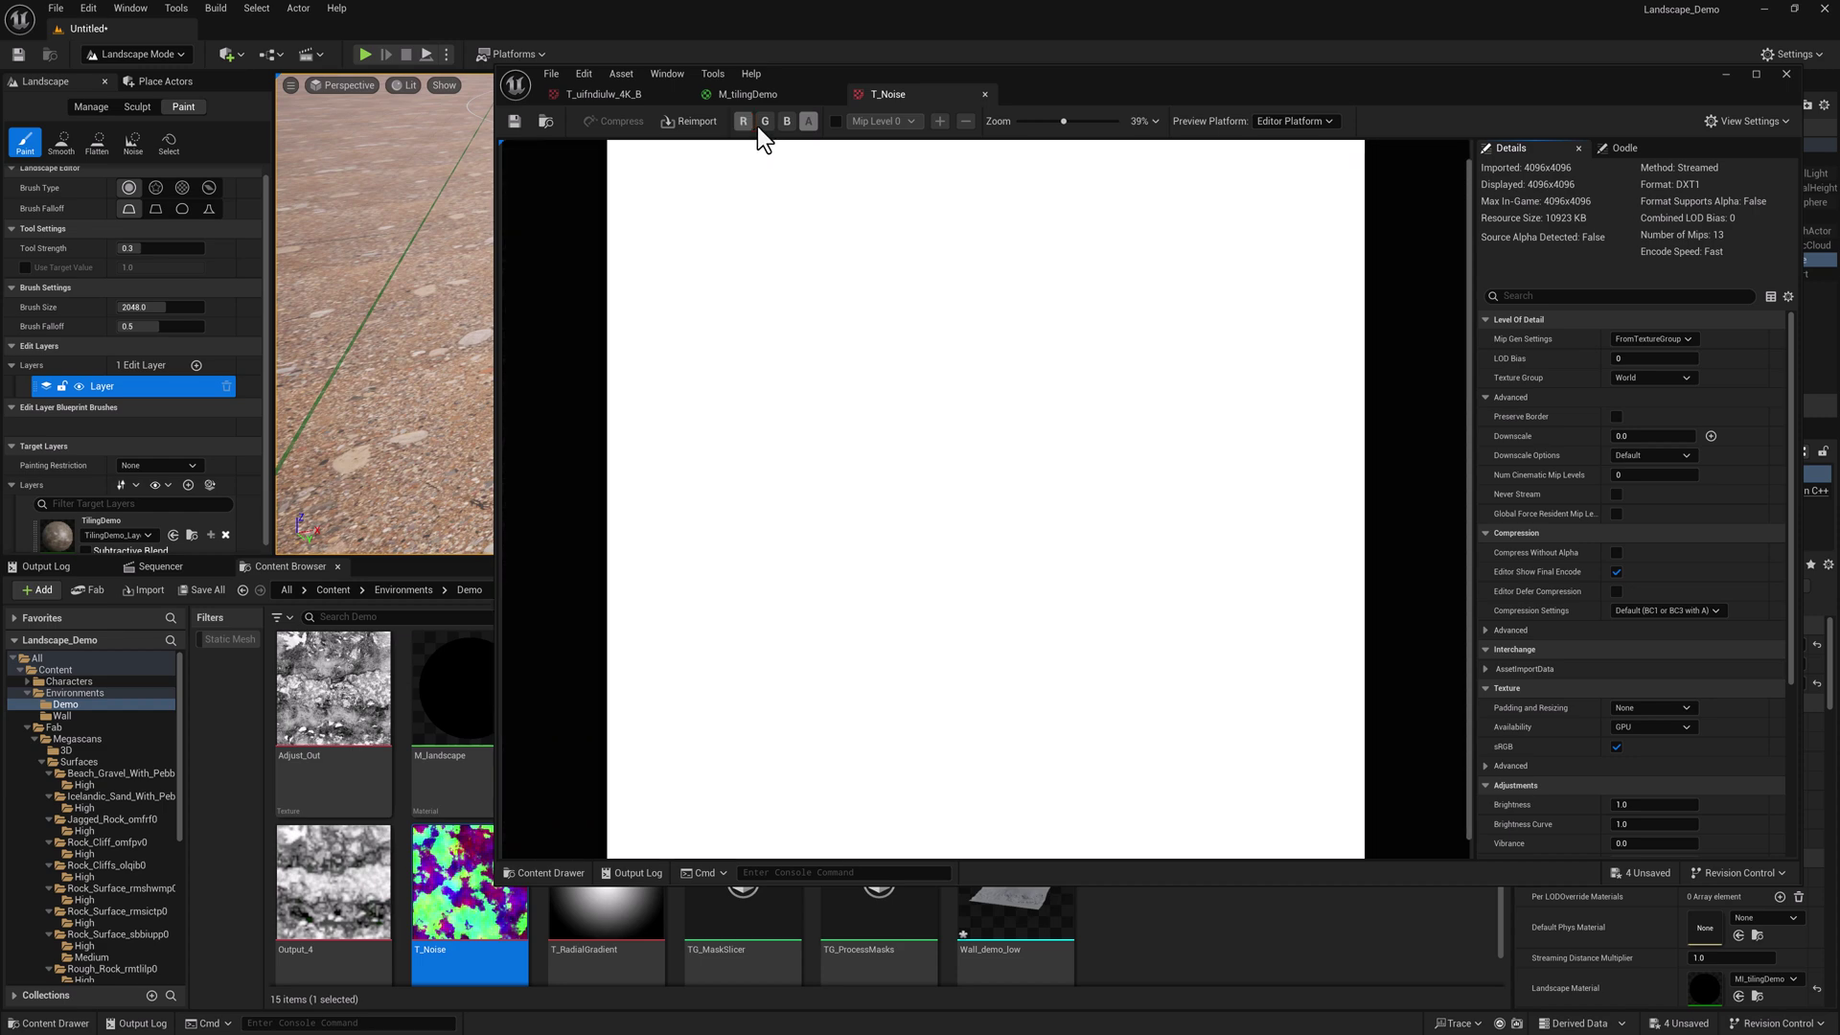
{"action": "left_click", "coordinate": [765, 121]}
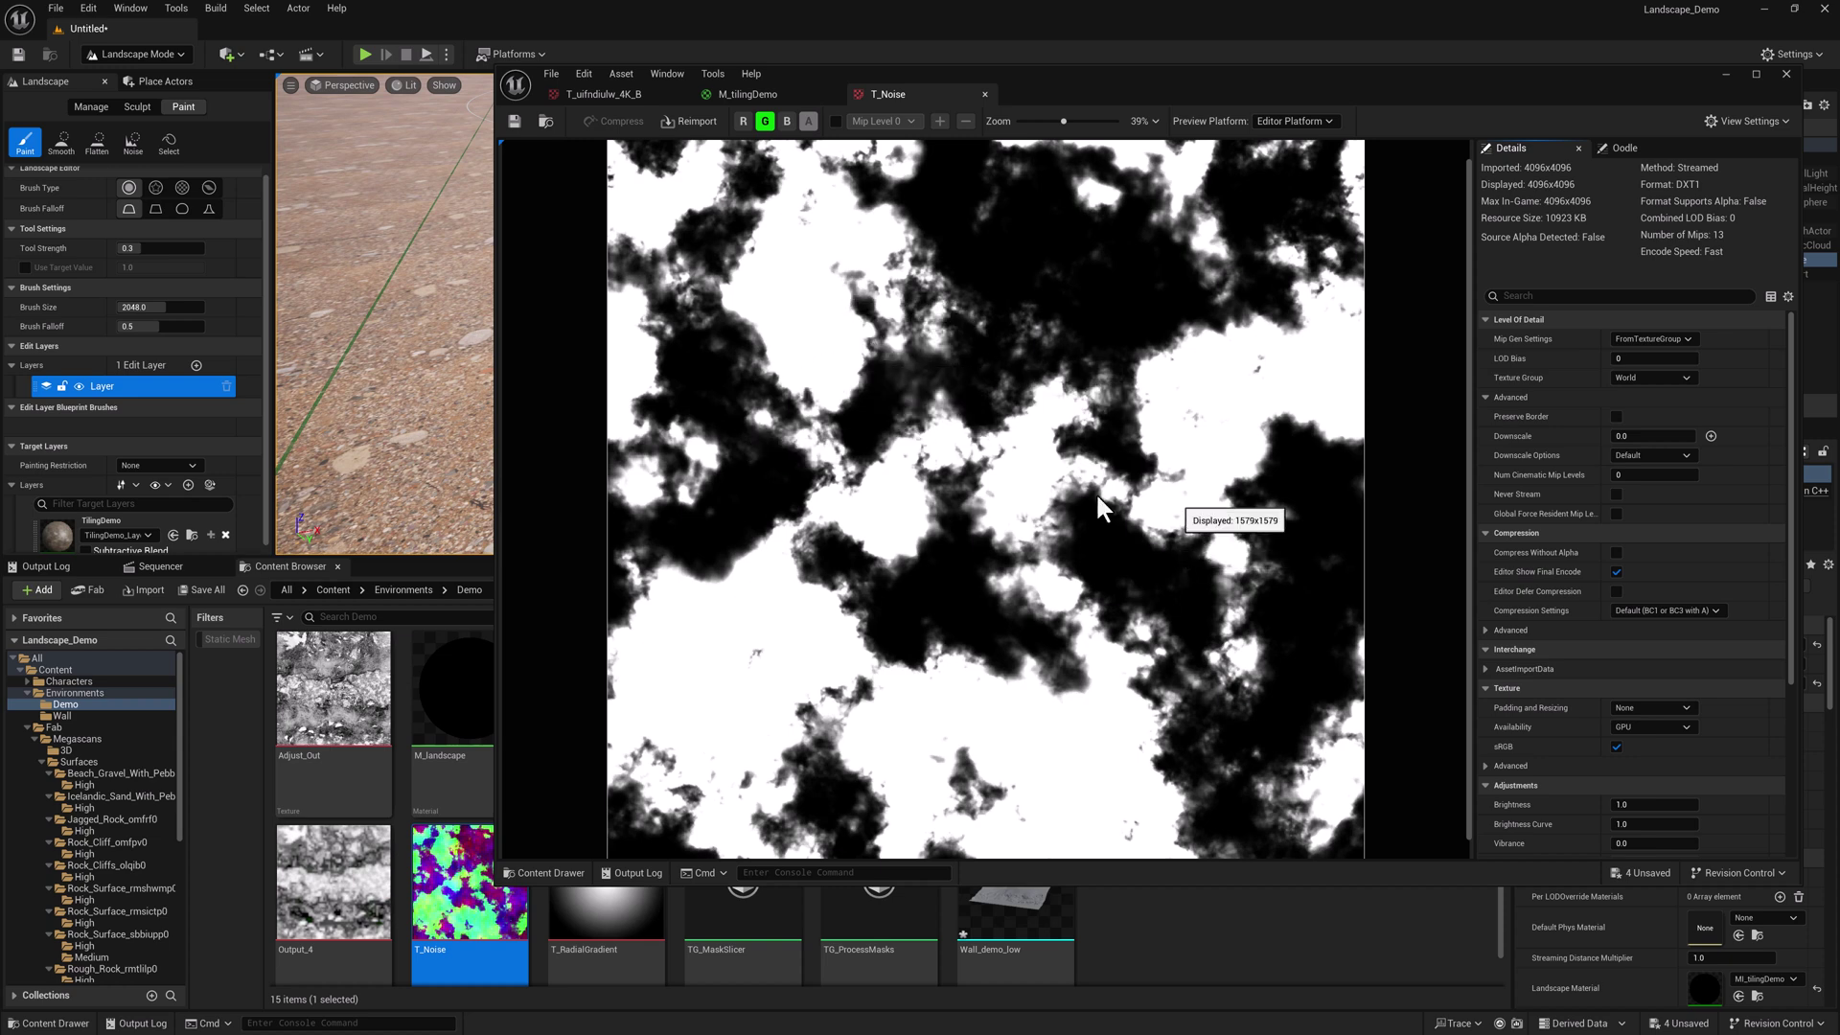
{"action": "left_click", "coordinate": [787, 122]}
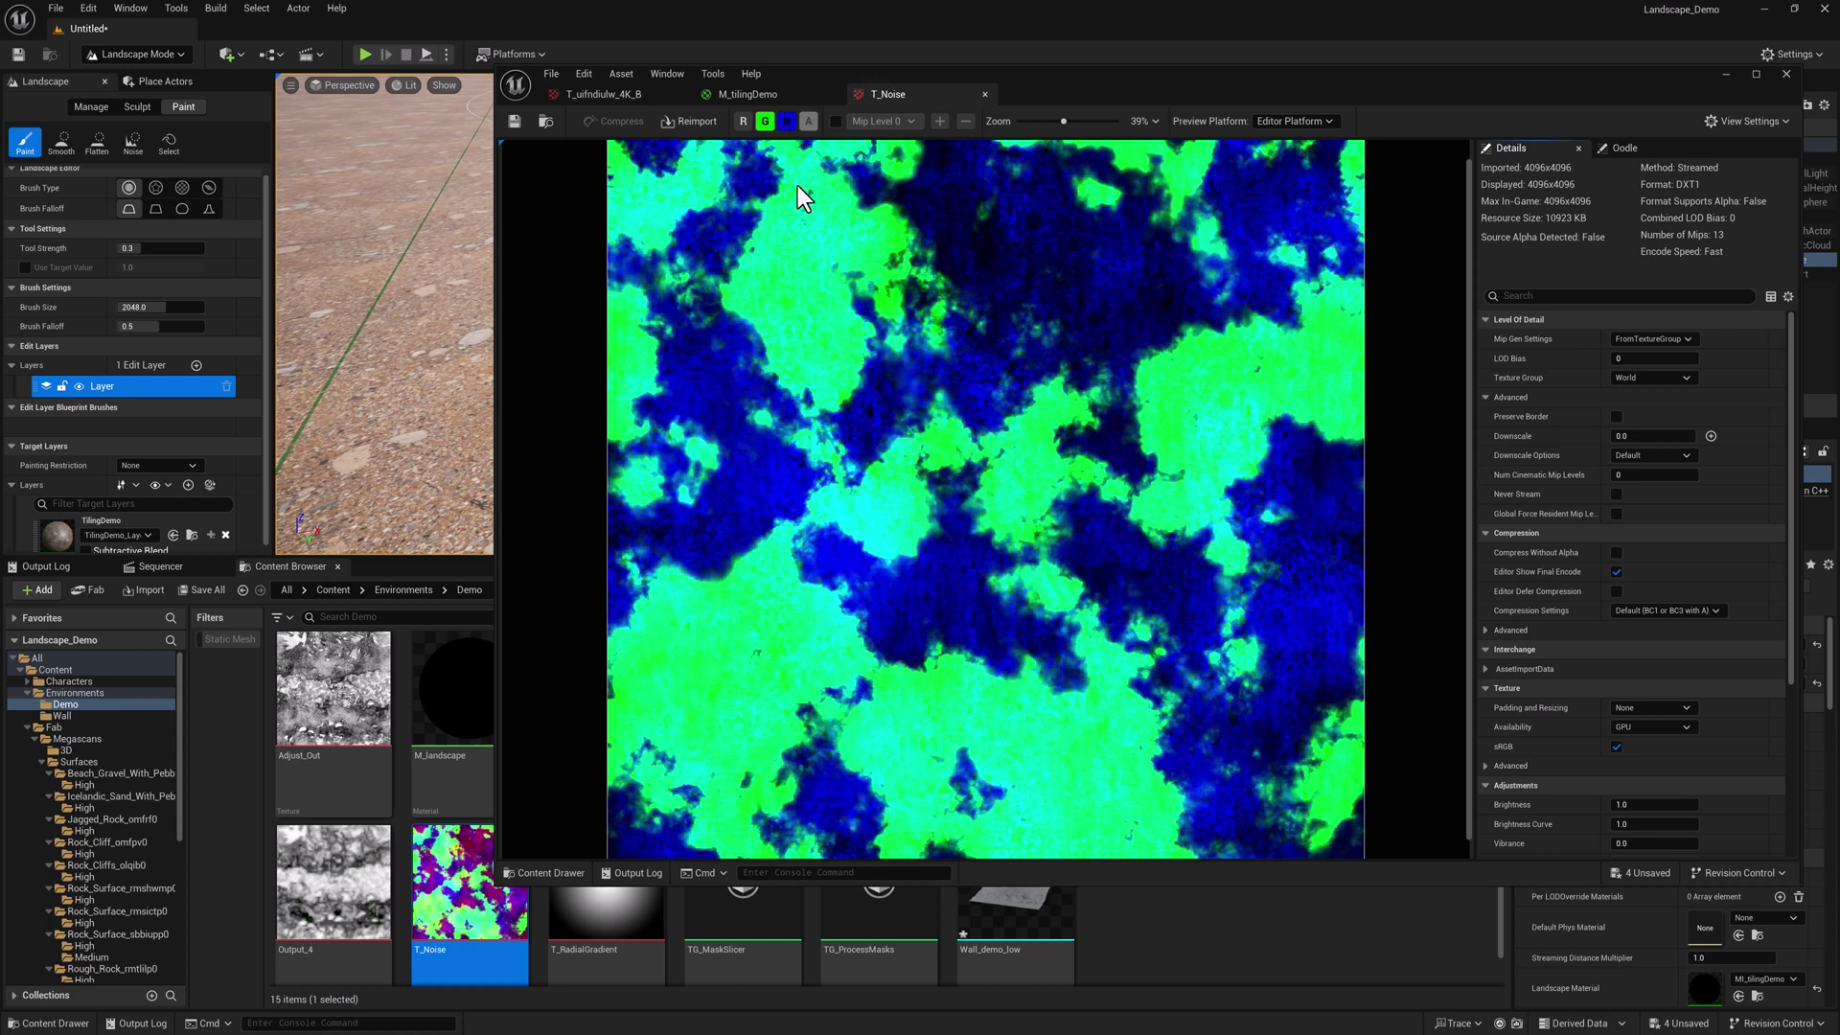
{"action": "left_click", "coordinate": [763, 123]}
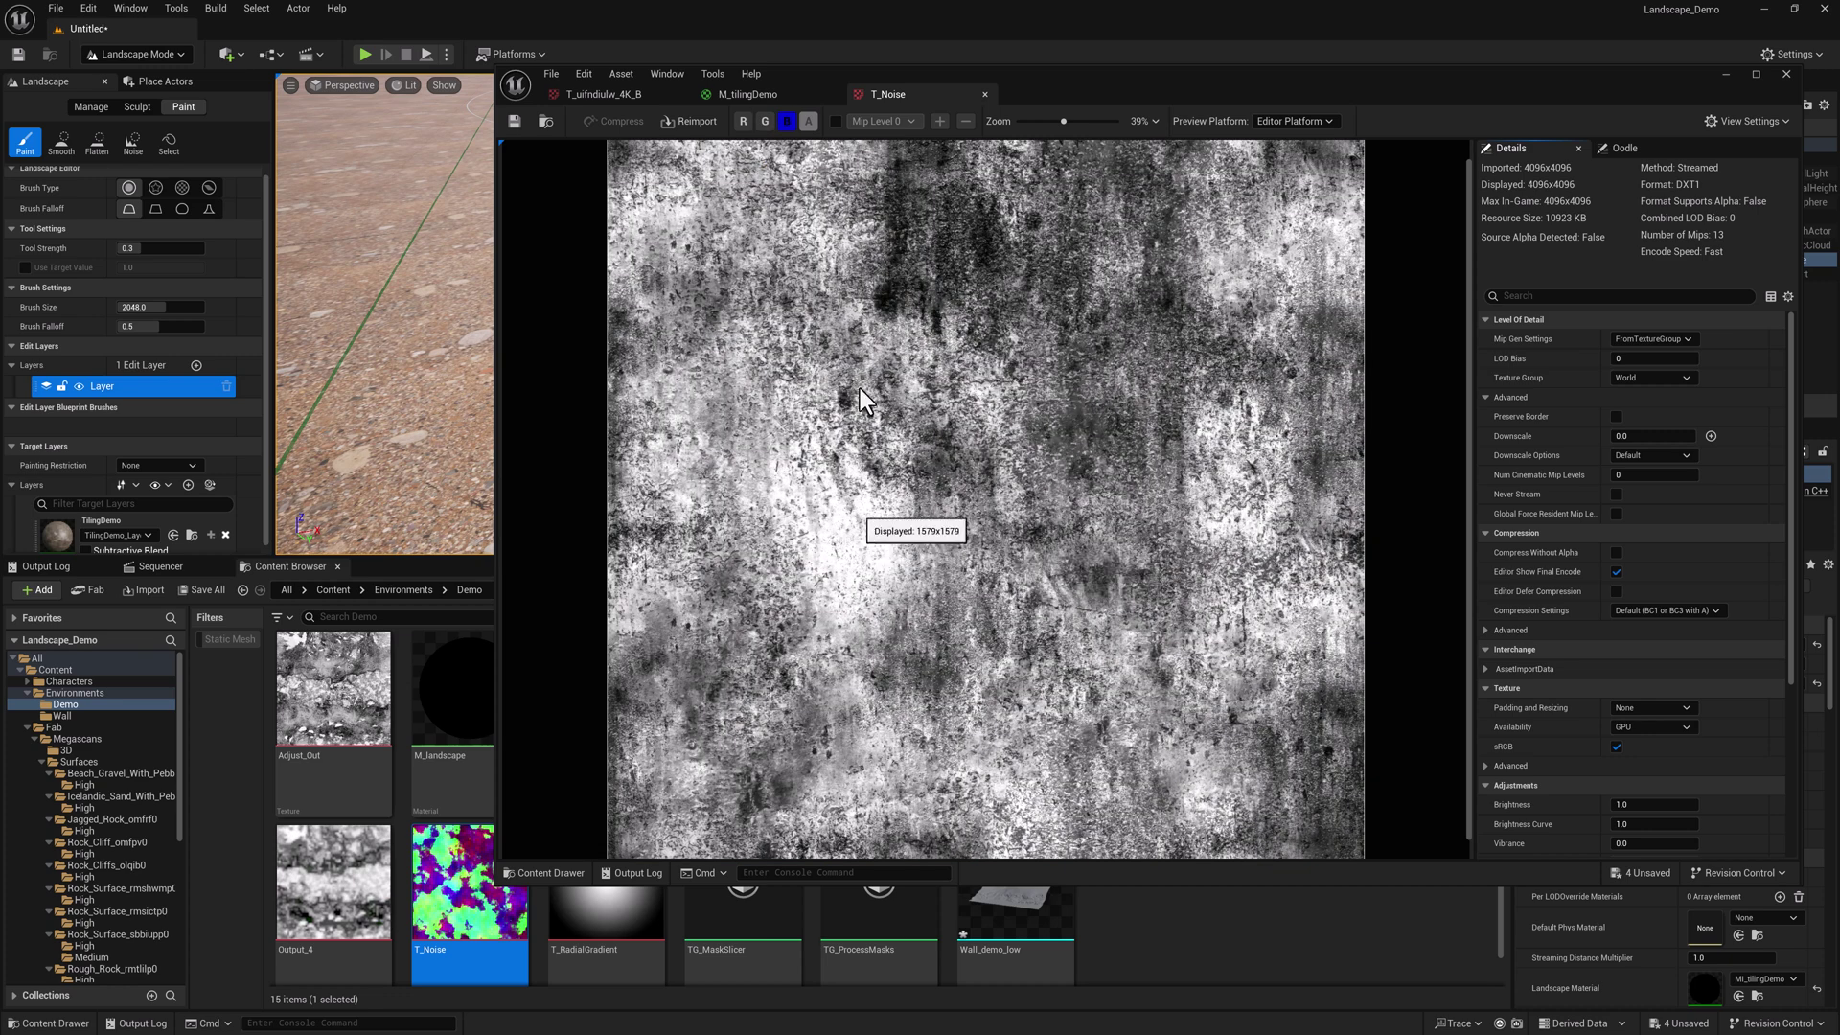
{"action": "left_click", "coordinate": [765, 122]}
{"action": "left_click", "coordinate": [744, 122]}
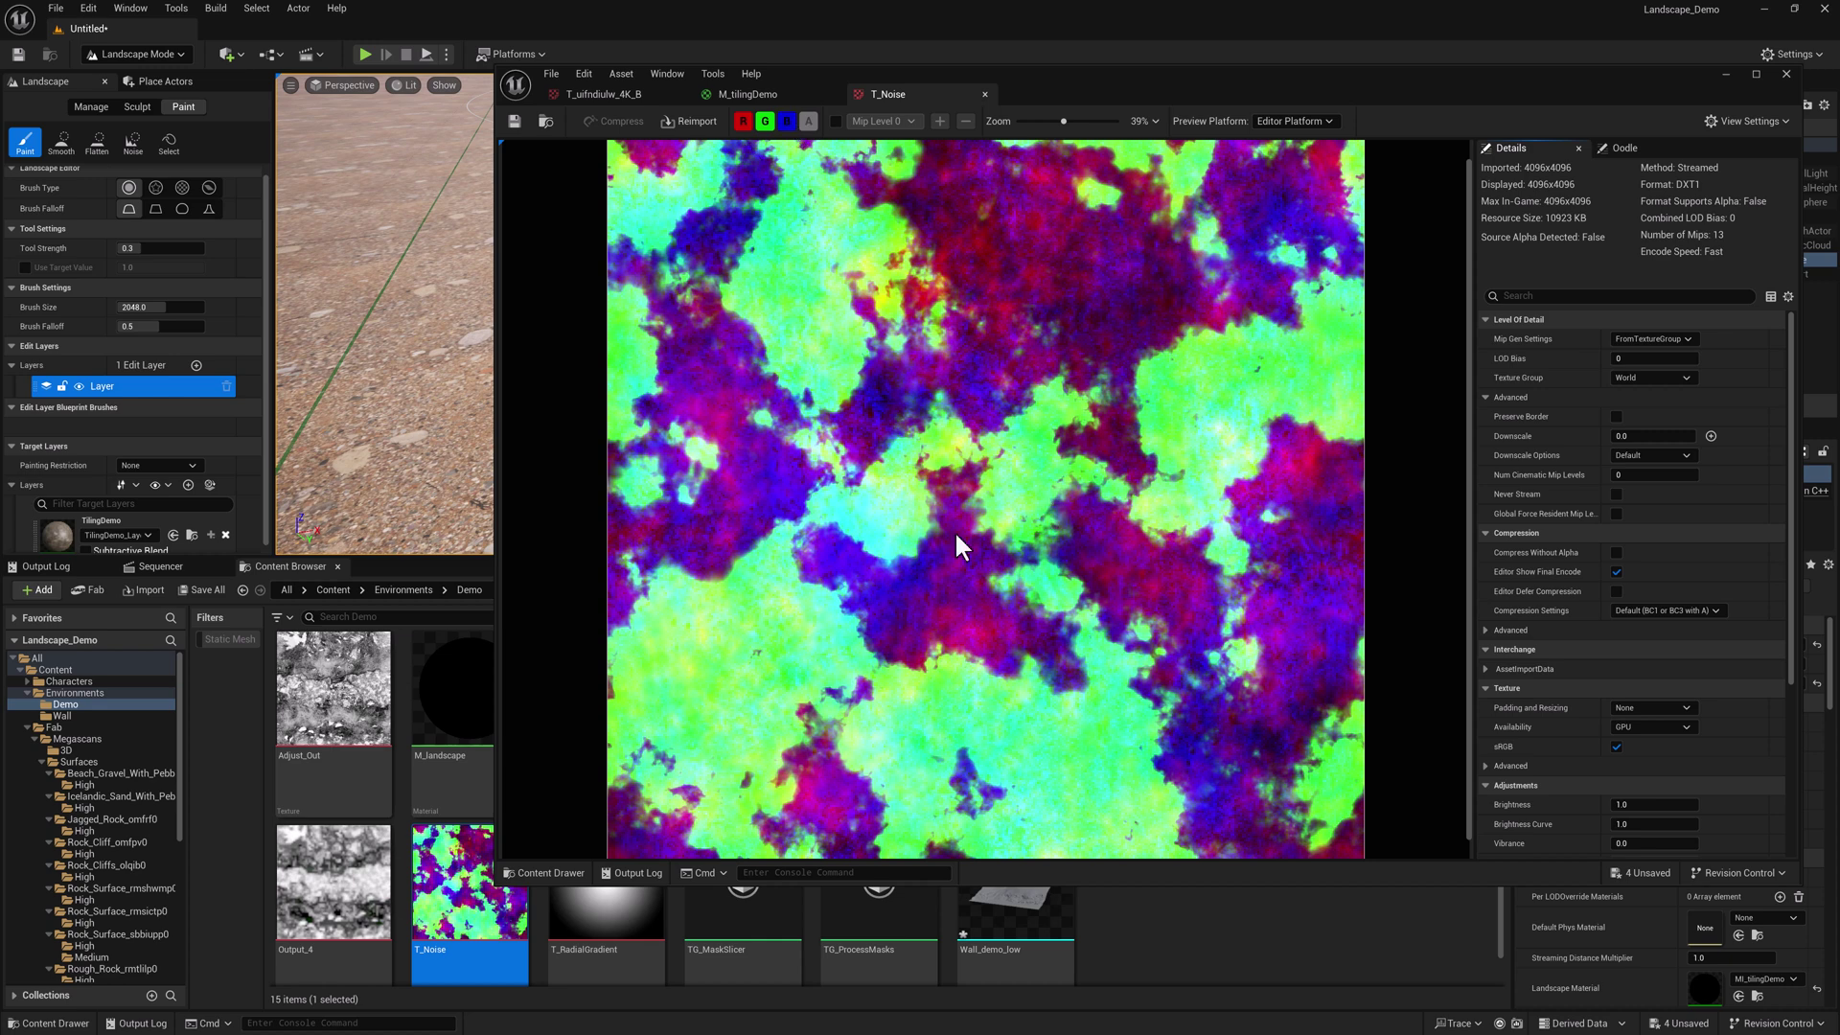
Step: In the M_tilingDemo graph, connect Multiply to the T_Noise sample's UVs and its RGB to the Lerp Alpha, aligning it below the others
{"action": "left_click", "coordinate": [768, 88]}
{"action": "right_click_drag", "start_coordinate": [1344, 581], "coordinate": [1264, 497]}
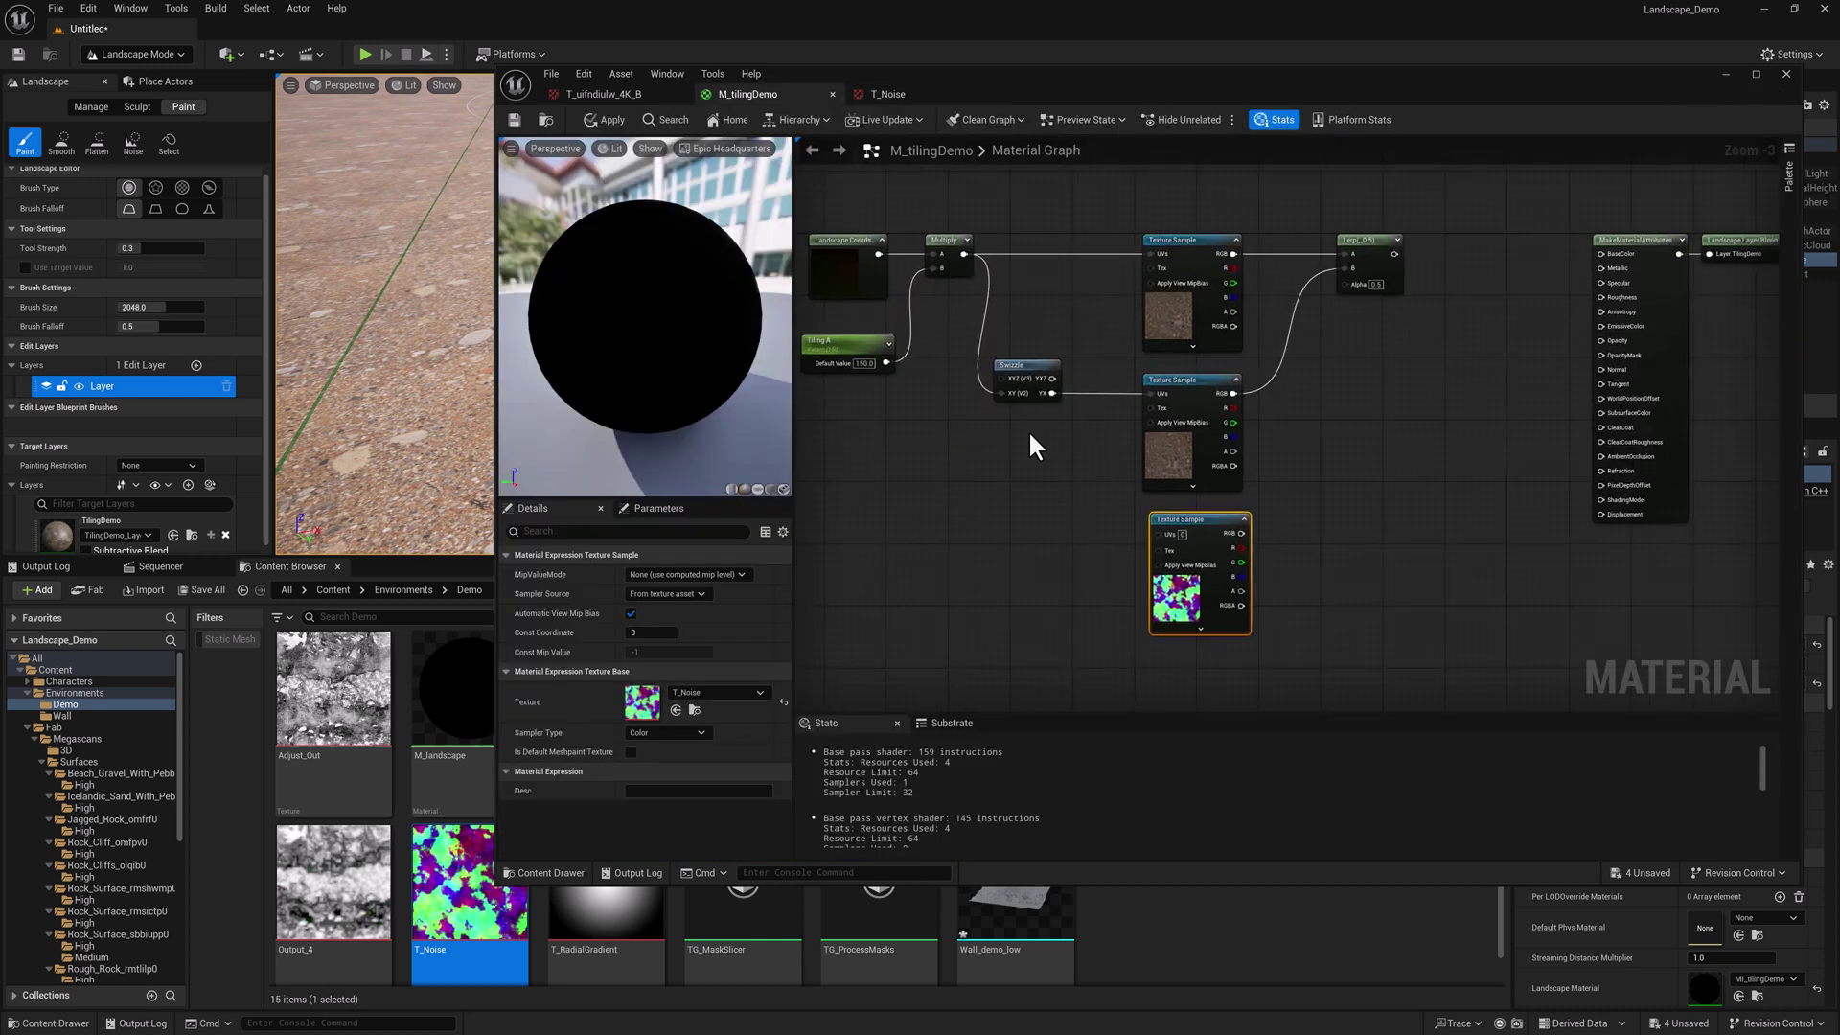
{"action": "scroll", "coordinate": [1042, 451], "scroll_direction": "up", "scroll_amount": 3}
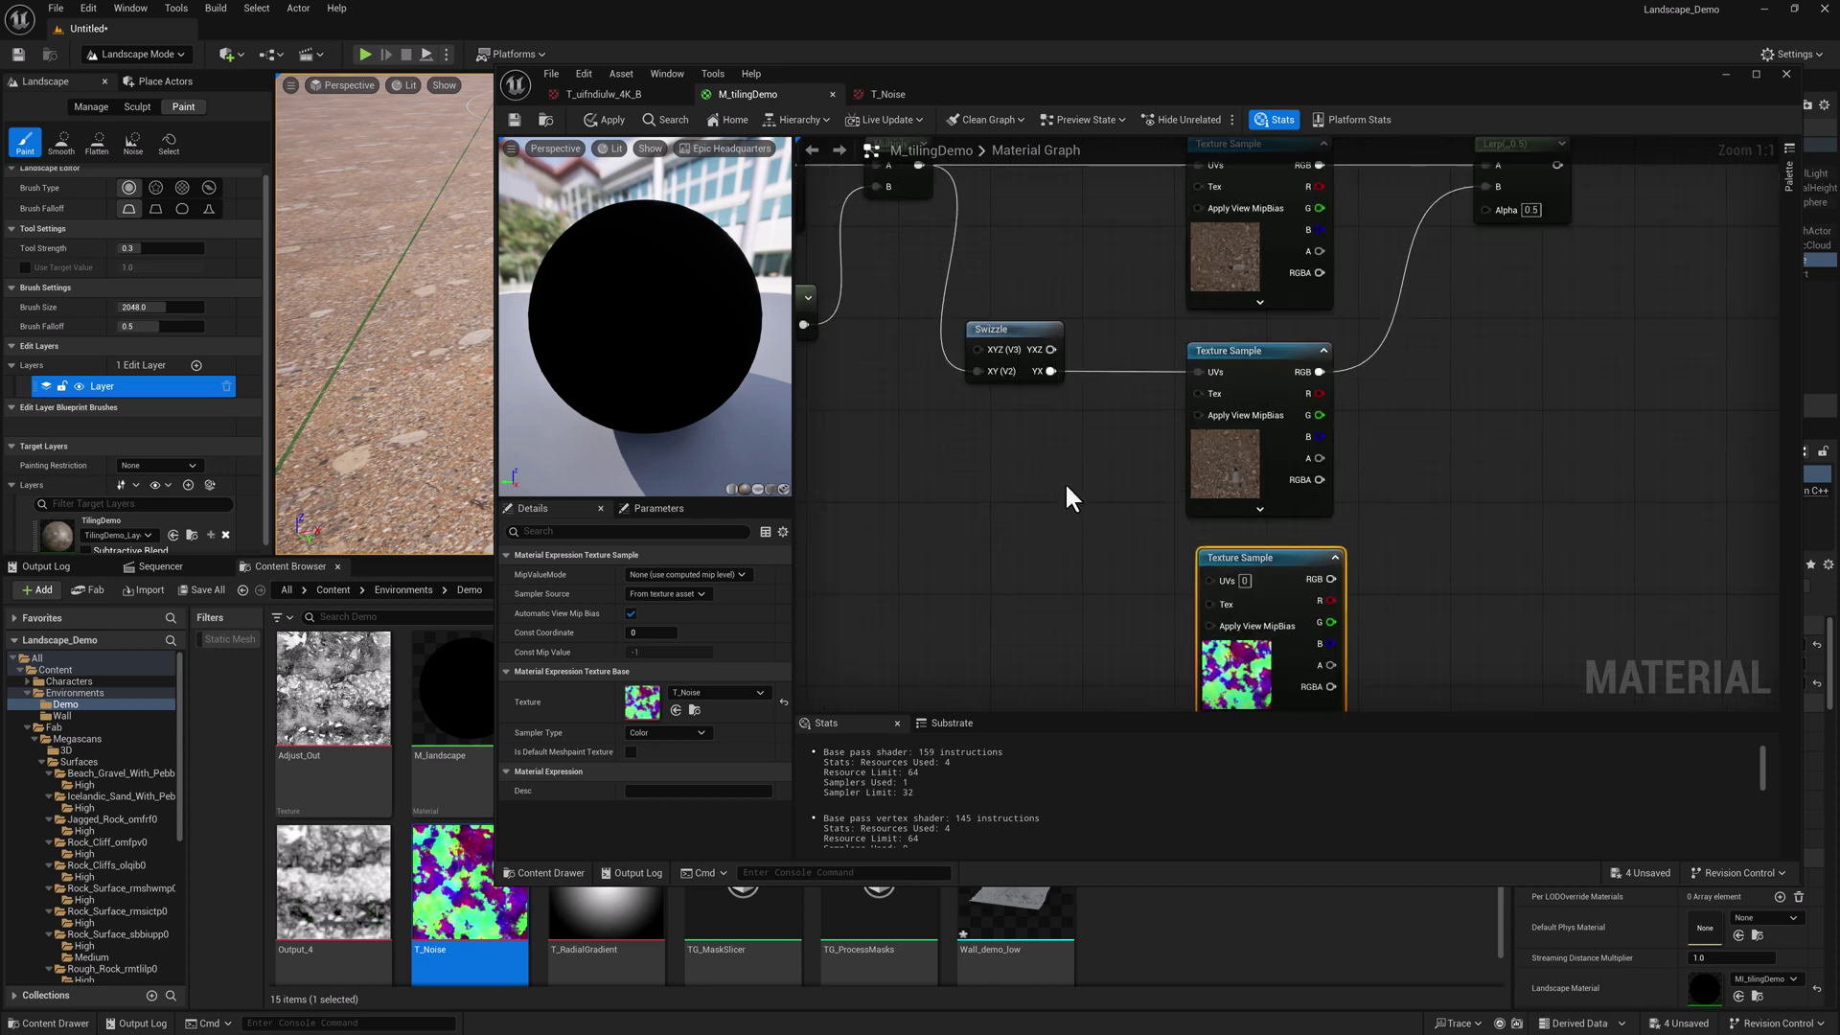
{"action": "scroll", "coordinate": [1064, 489], "scroll_direction": "down", "scroll_amount": 3}
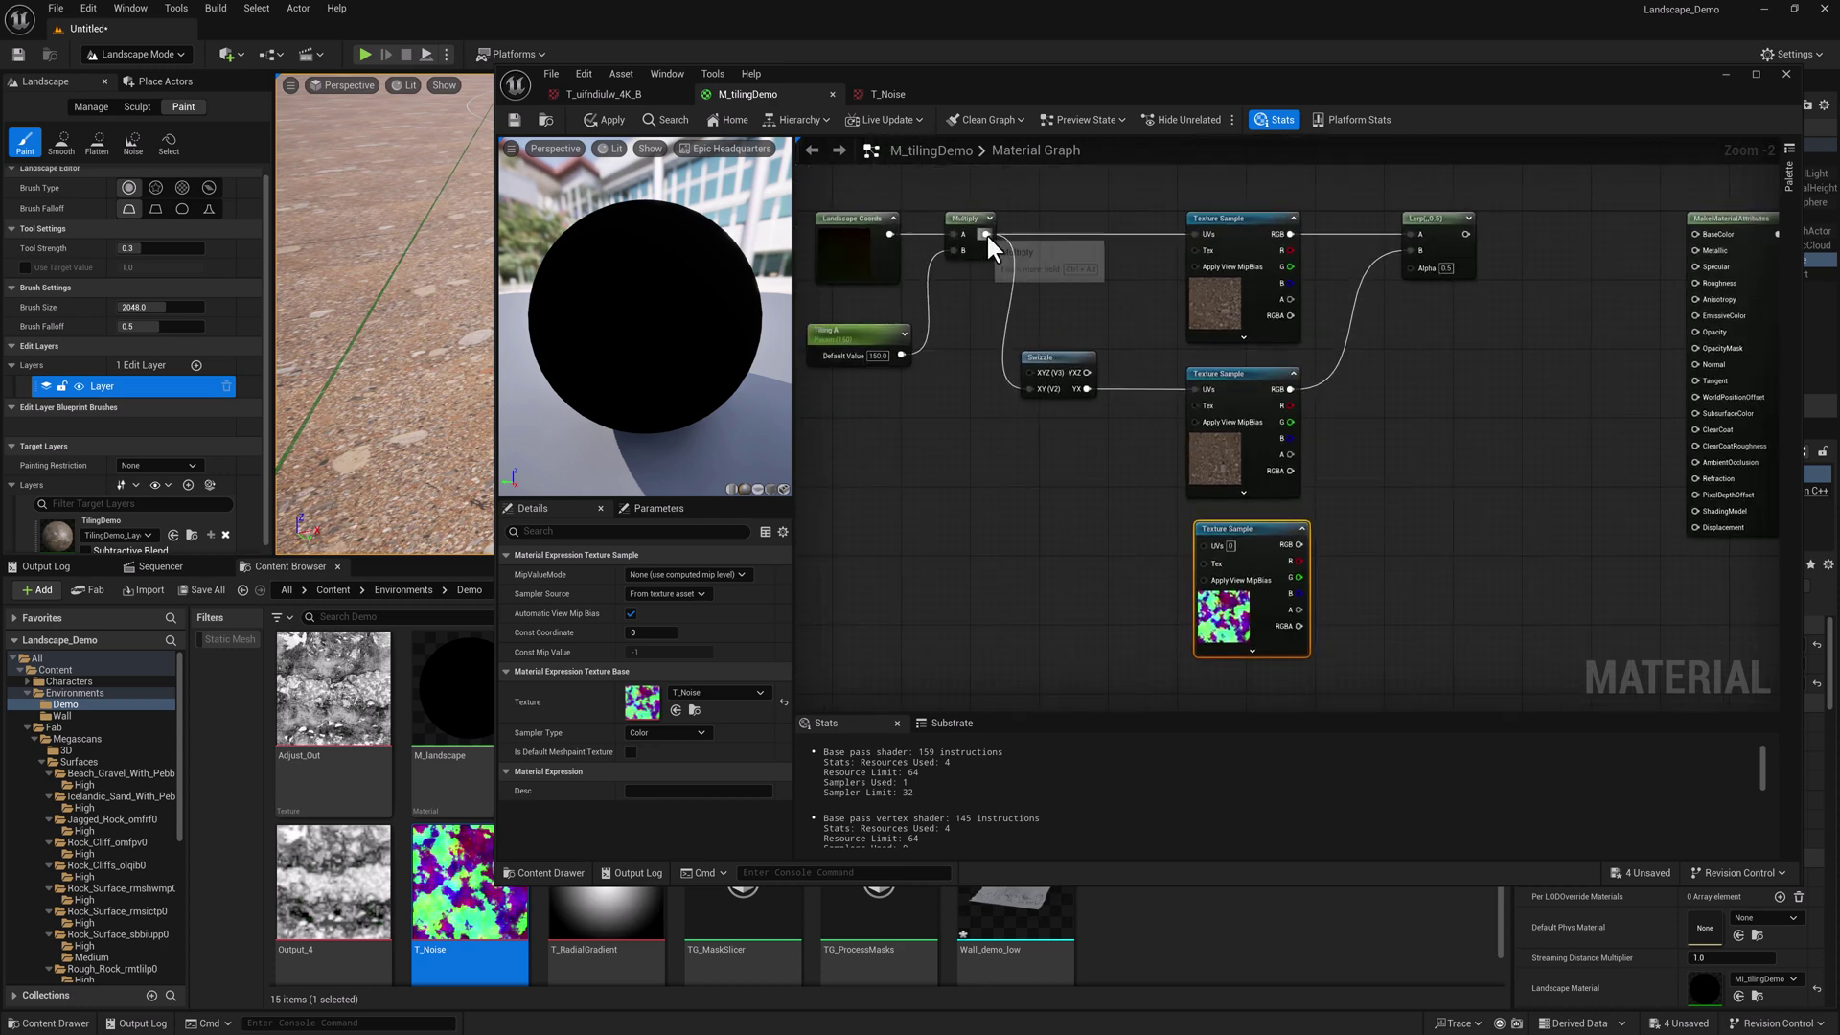
{"action": "left_click_drag", "start_coordinate": [986, 234], "coordinate": [1411, 270]}
{"action": "right_click_drag", "start_coordinate": [1487, 446], "coordinate": [1443, 444]}
{"action": "left_click_drag", "start_coordinate": [1219, 521], "coordinate": [1210, 520]}
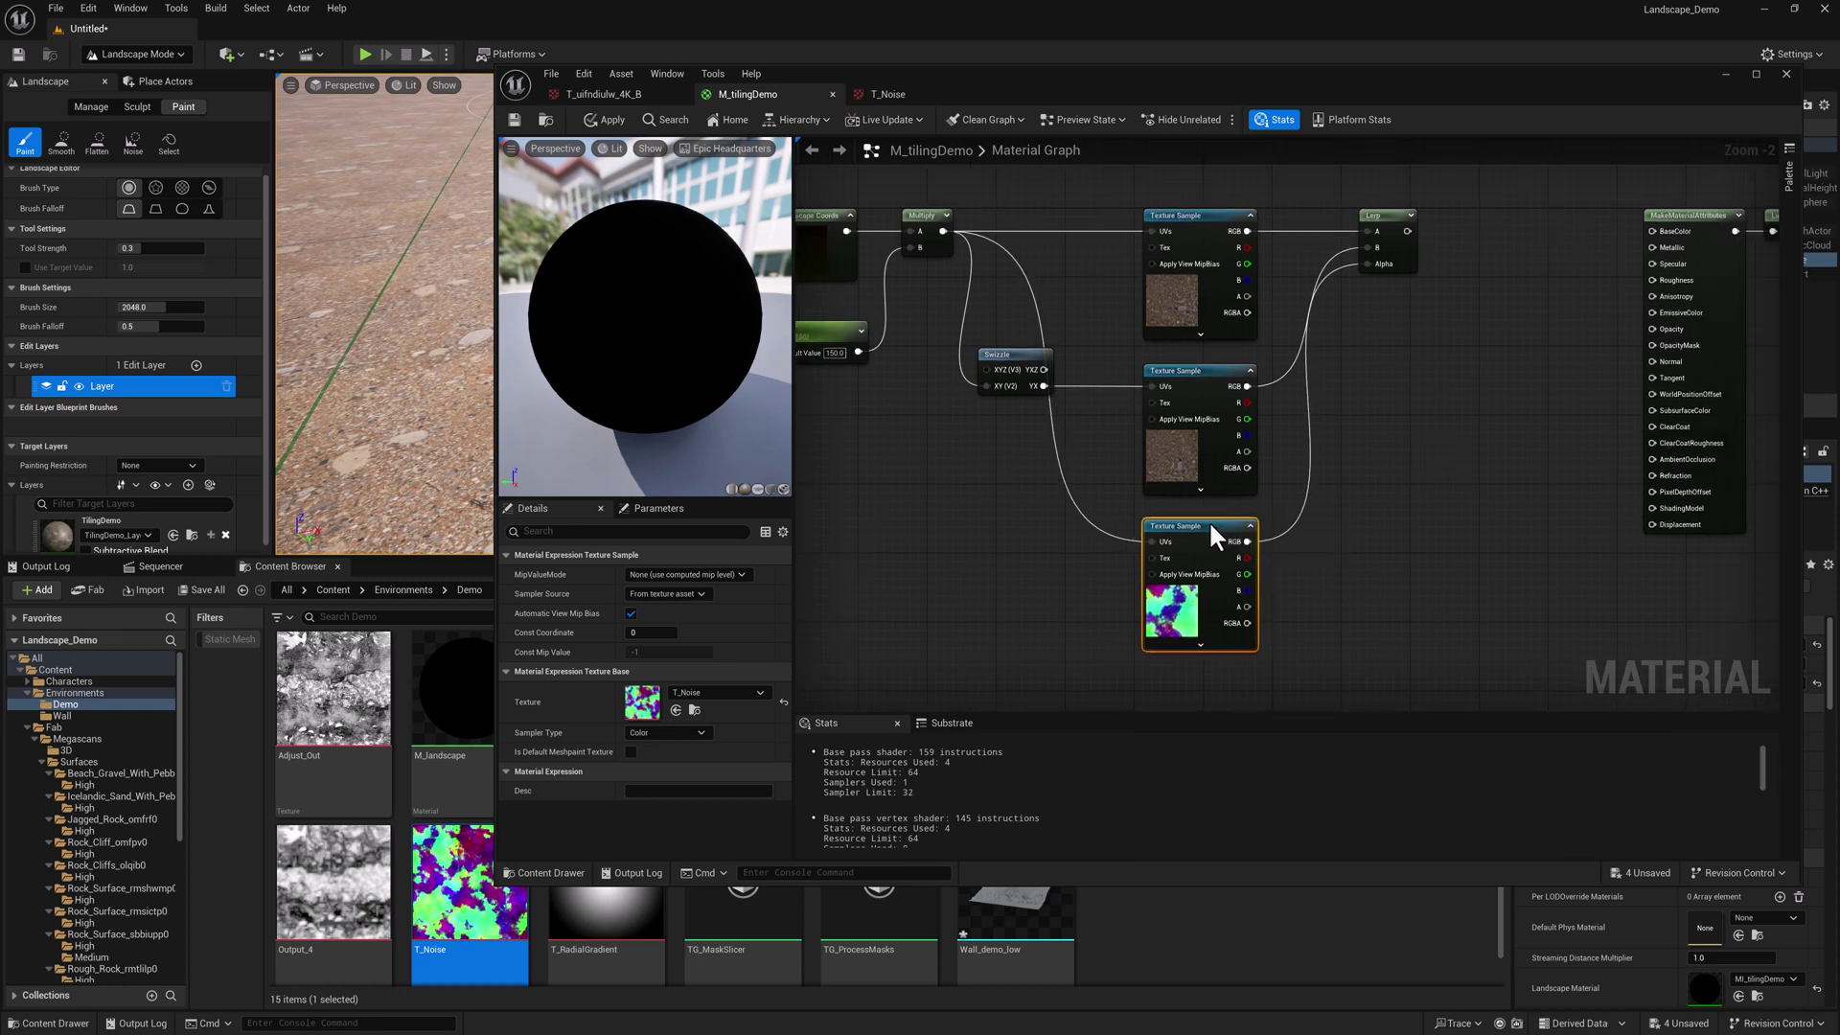
Step: Preview the T_Noise sample's RGB output on the landscape through BaseColor by saving the material, and break that link
{"action": "left_click_drag", "start_coordinate": [1537, 330], "coordinate": [1652, 231]}
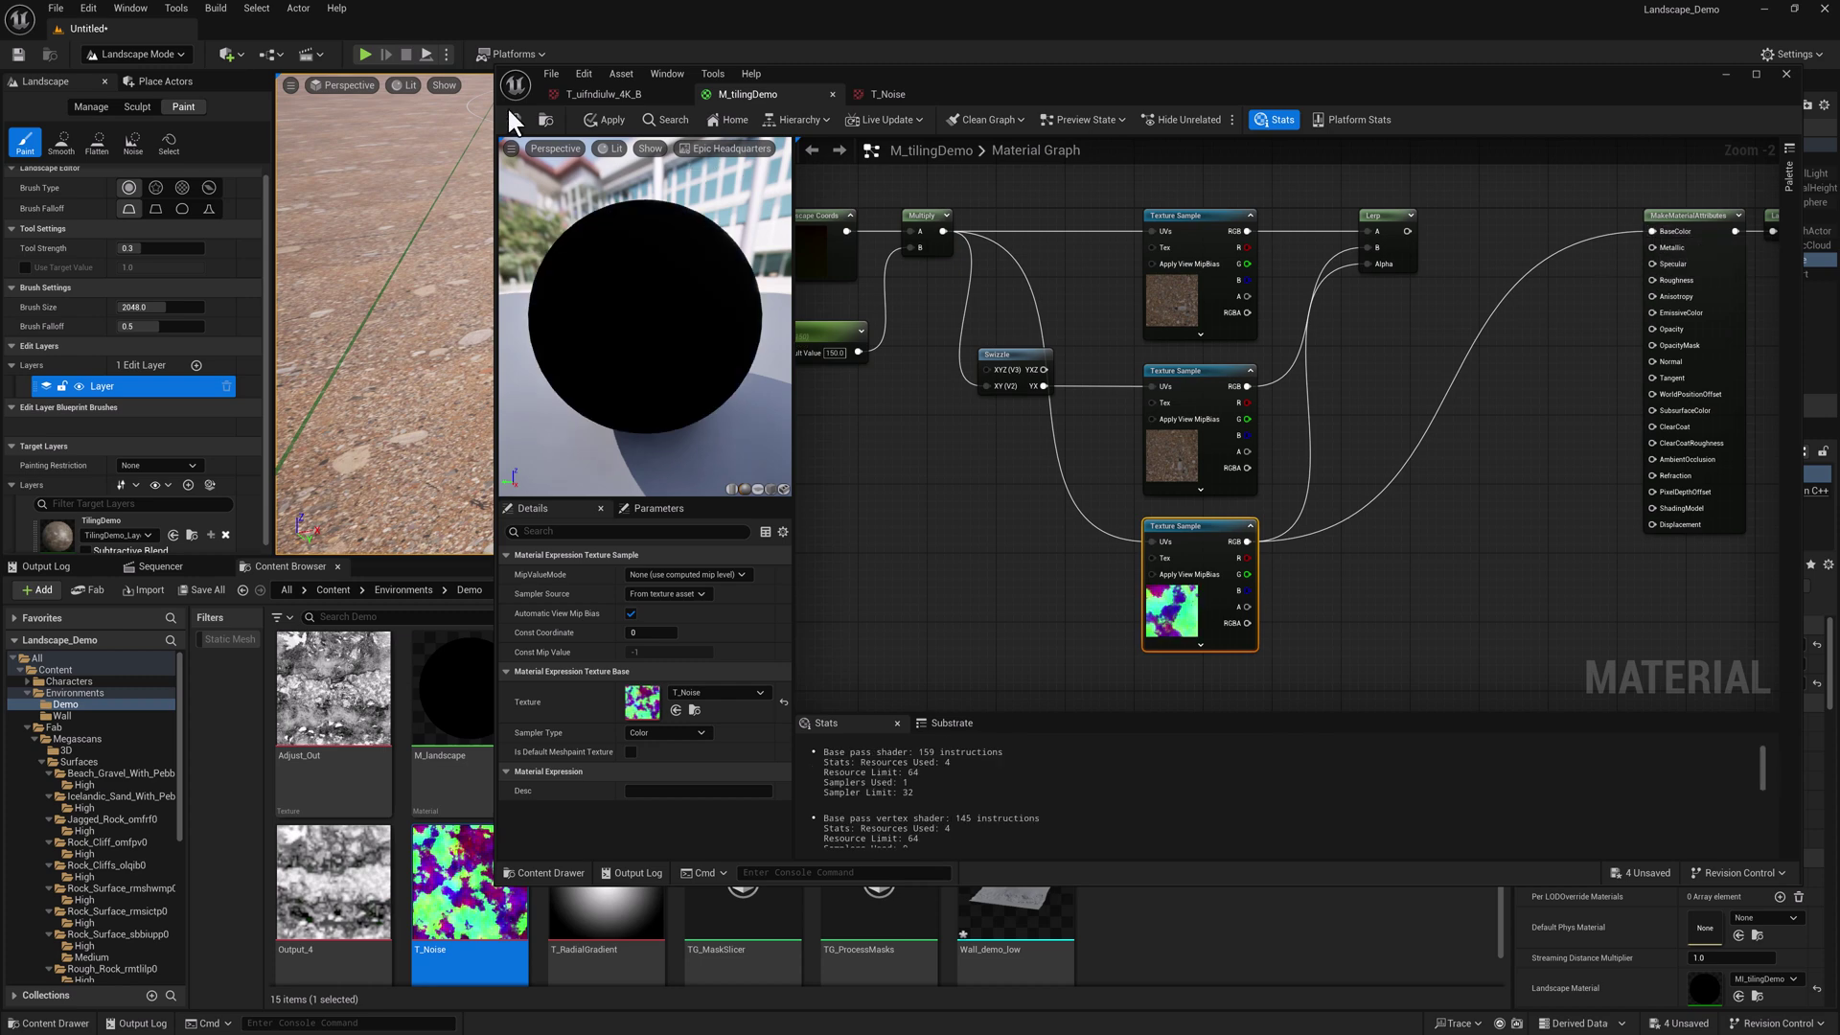
{"action": "key", "text": "ctrl+s"}
{"action": "left_click", "coordinate": [1327, 526], "text": "alt"}
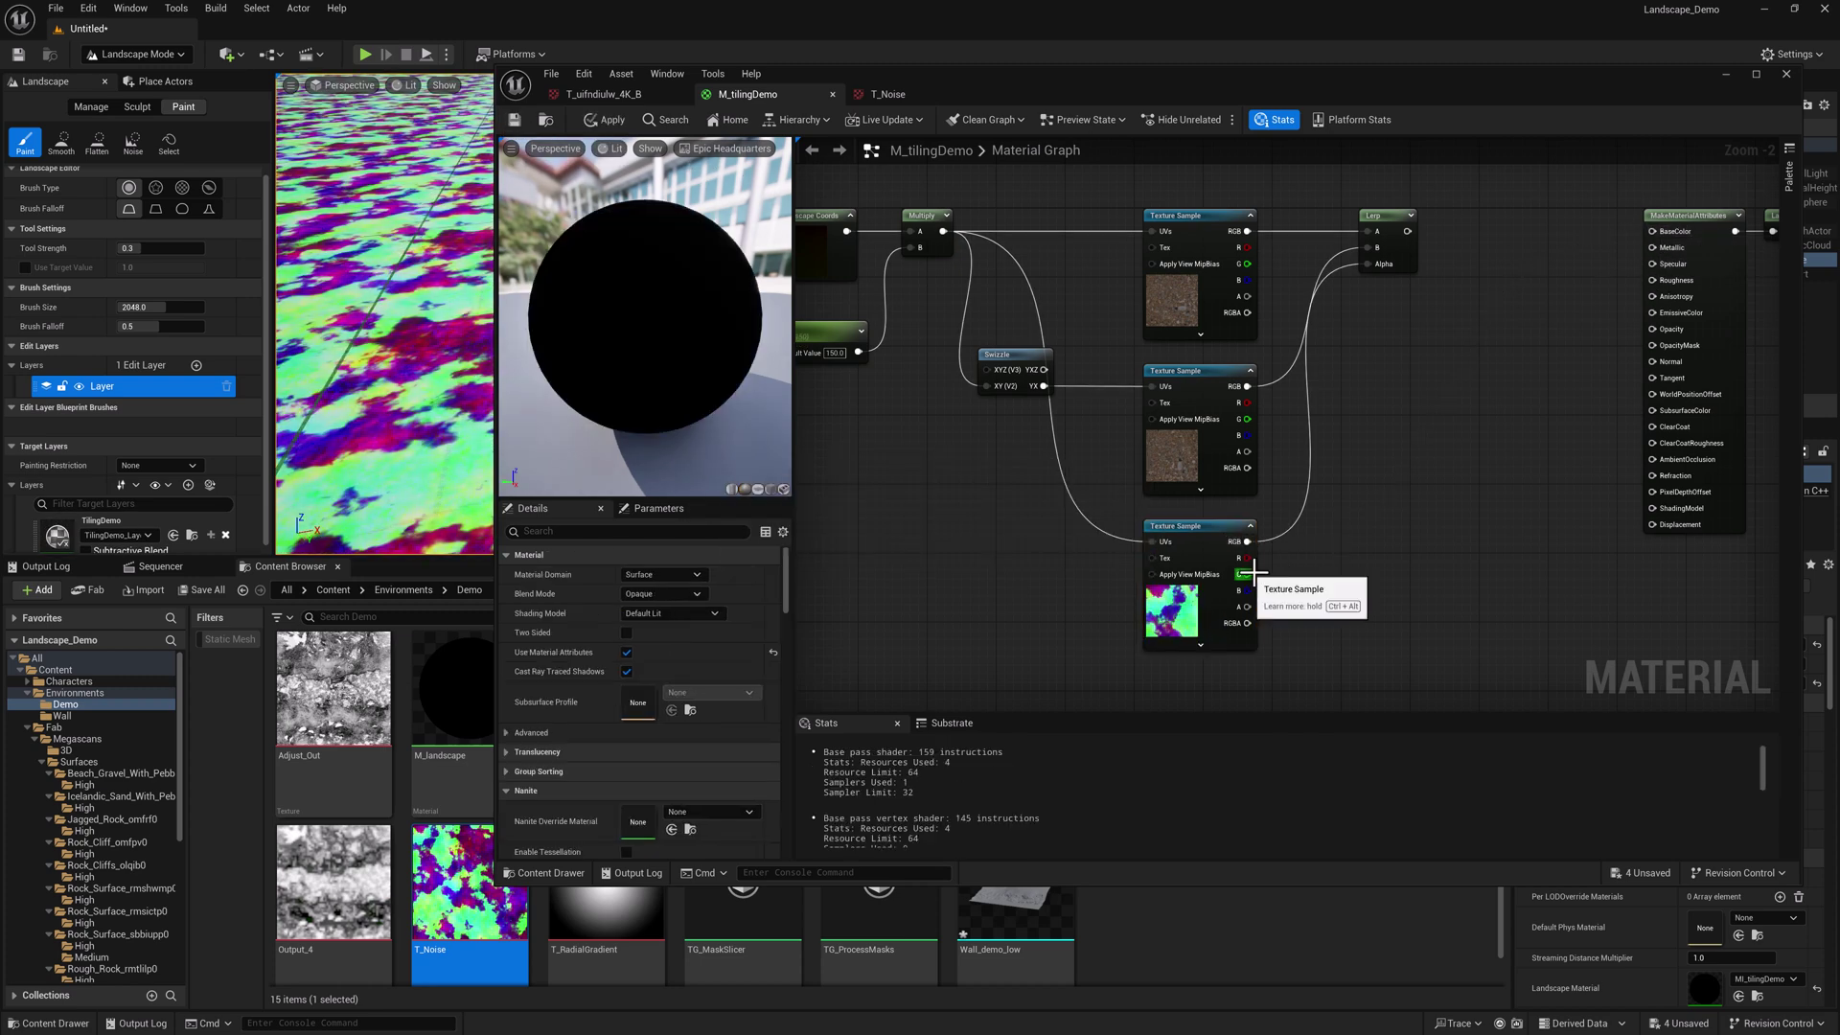
Step: Connect the T_Noise sample's G output to BaseColor, save the material and inspect the mask pattern on the landscape
{"action": "left_click_drag", "start_coordinate": [1249, 574], "coordinate": [1652, 230]}
{"action": "key", "text": "ctrl+s"}
{"action": "left_click_drag", "start_coordinate": [947, 84], "coordinate": [751, 125]}
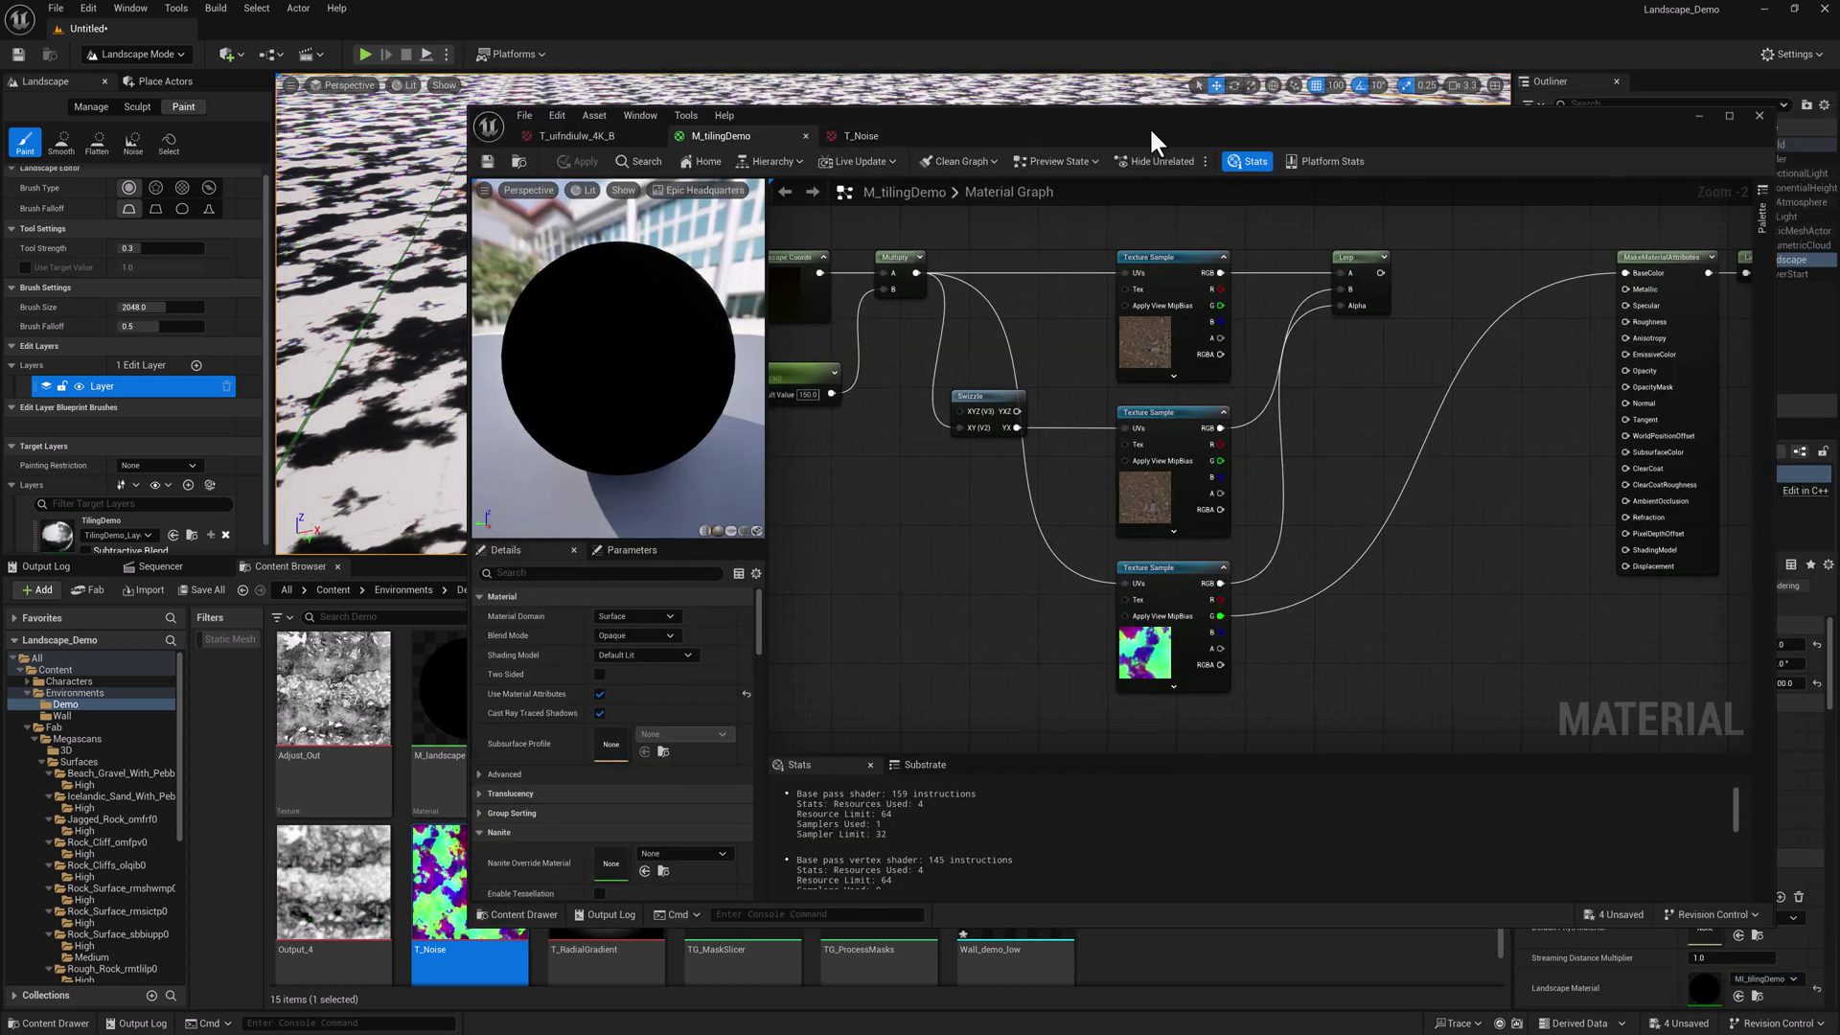
{"action": "left_click_drag", "start_coordinate": [1059, 122], "coordinate": [1277, 112]}
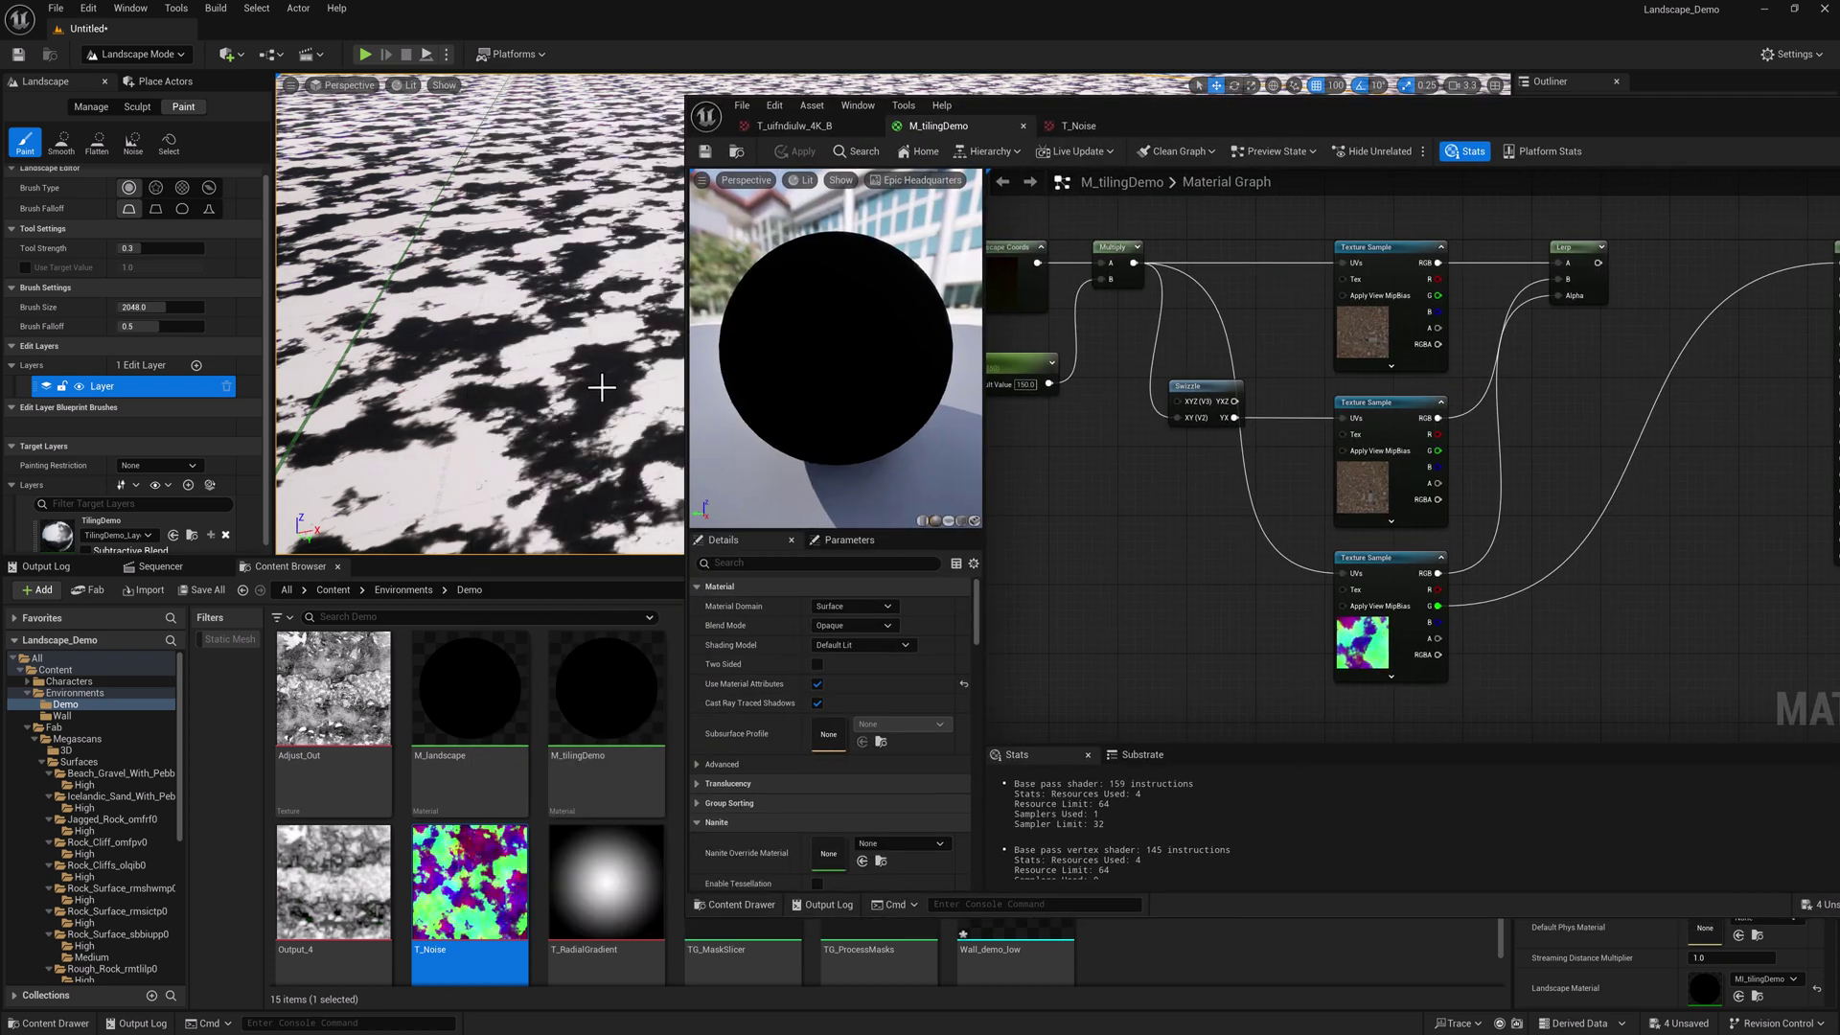
{"action": "right_click_drag", "start_coordinate": [1246, 227], "coordinate": [1265, 260]}
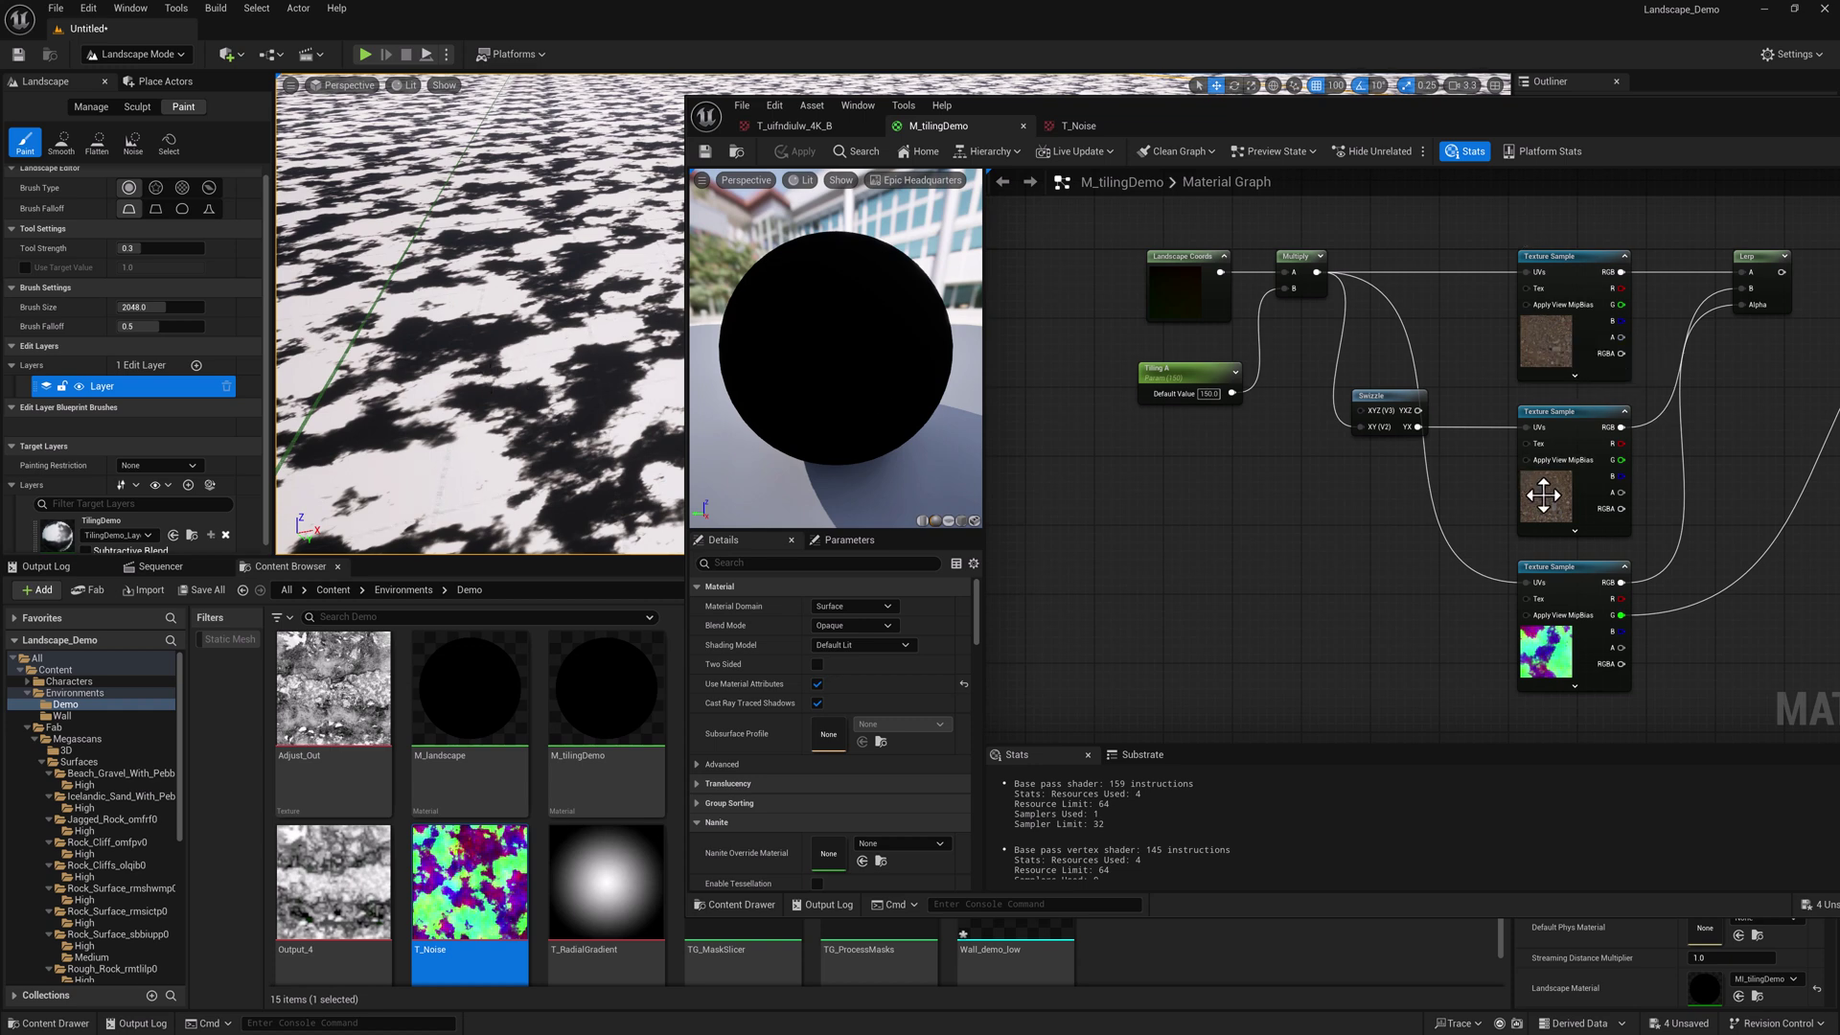
{"action": "left_click_drag", "start_coordinate": [1451, 105], "coordinate": [1120, 122]}
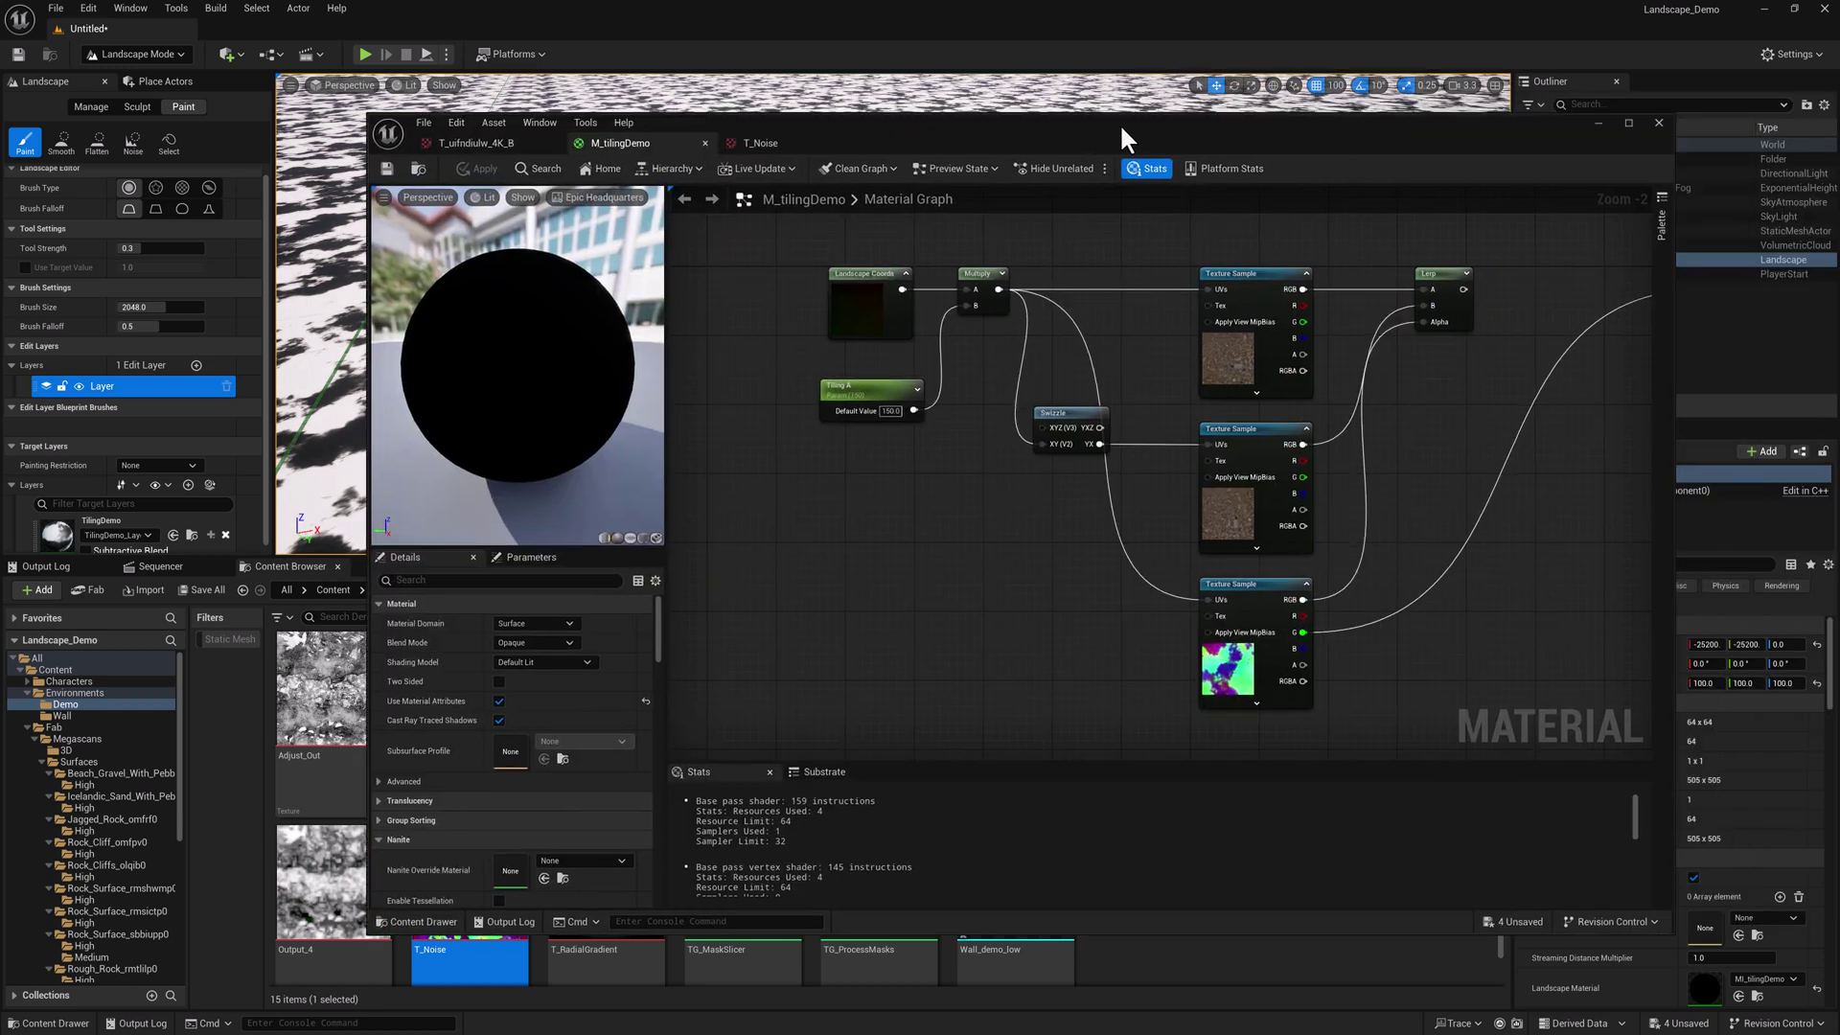
Step: Connect the Lerp output to BaseColor, save the material and check the blended texture on the landscape
{"action": "right_click_drag", "start_coordinate": [1439, 239], "coordinate": [1284, 274]}
{"action": "left_click_drag", "start_coordinate": [1256, 295], "coordinate": [1501, 296]}
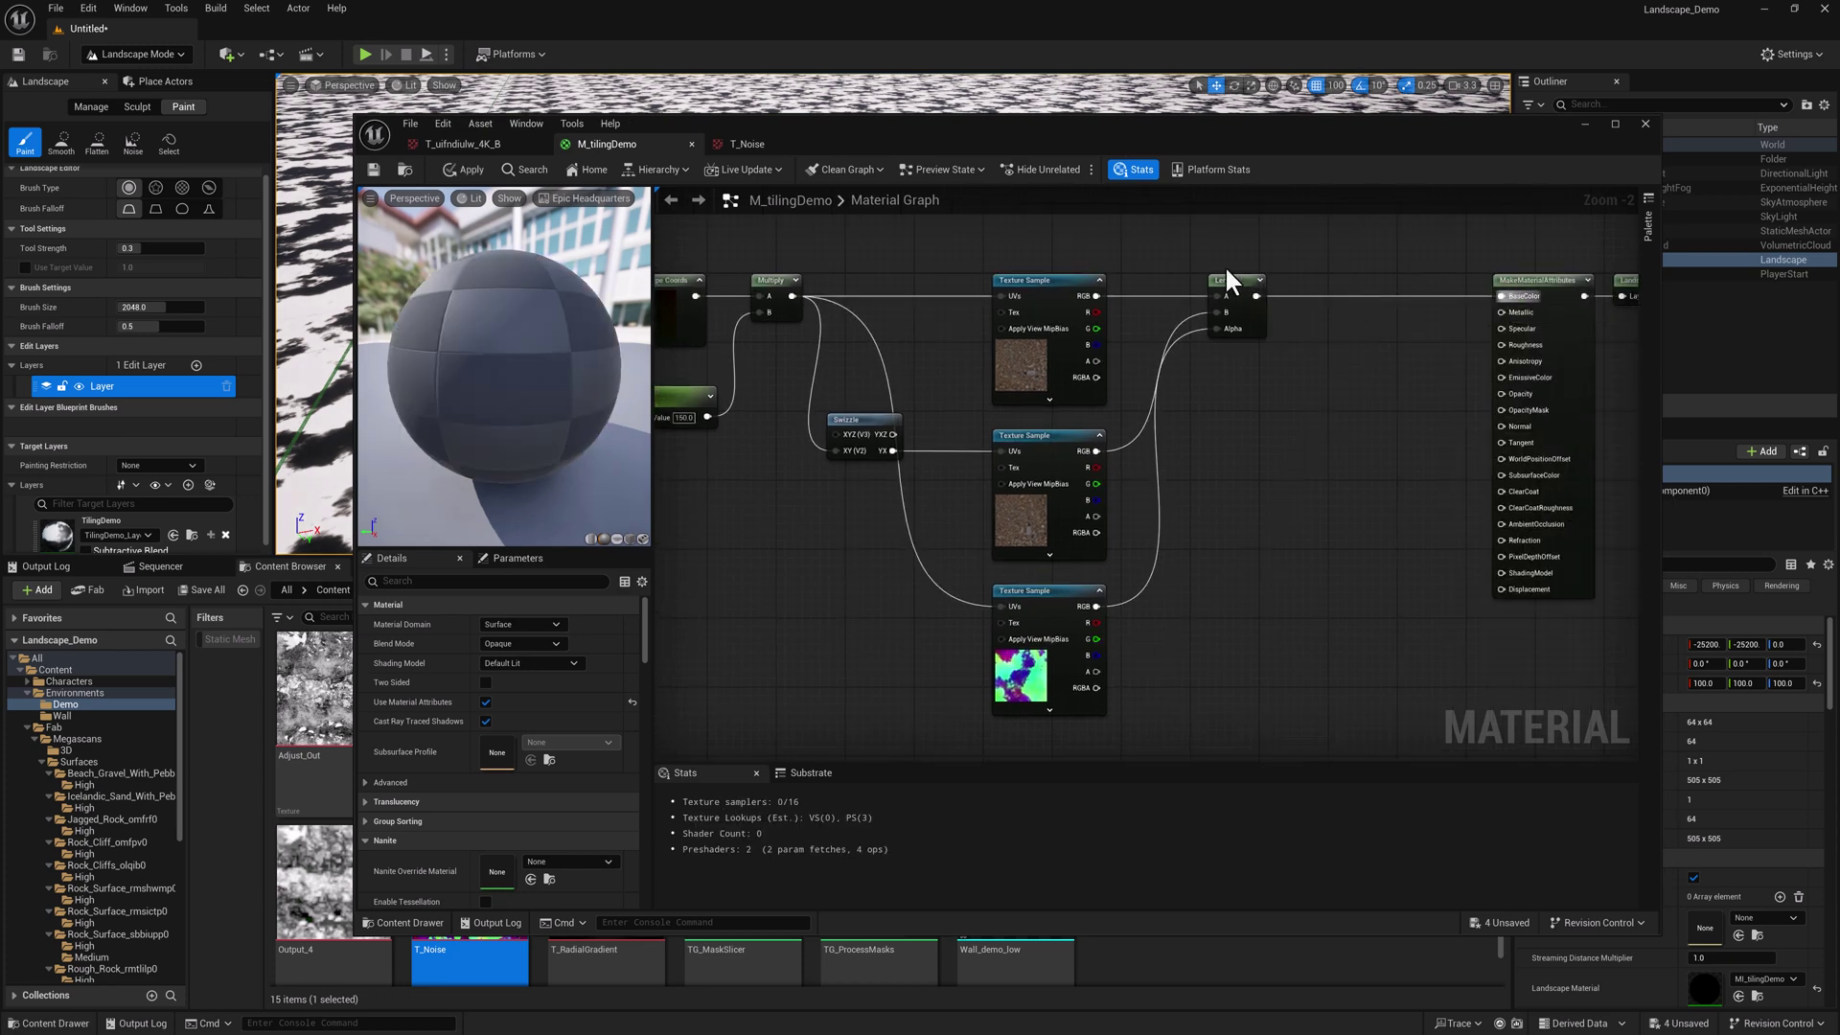
{"action": "left_click", "coordinate": [375, 173]}
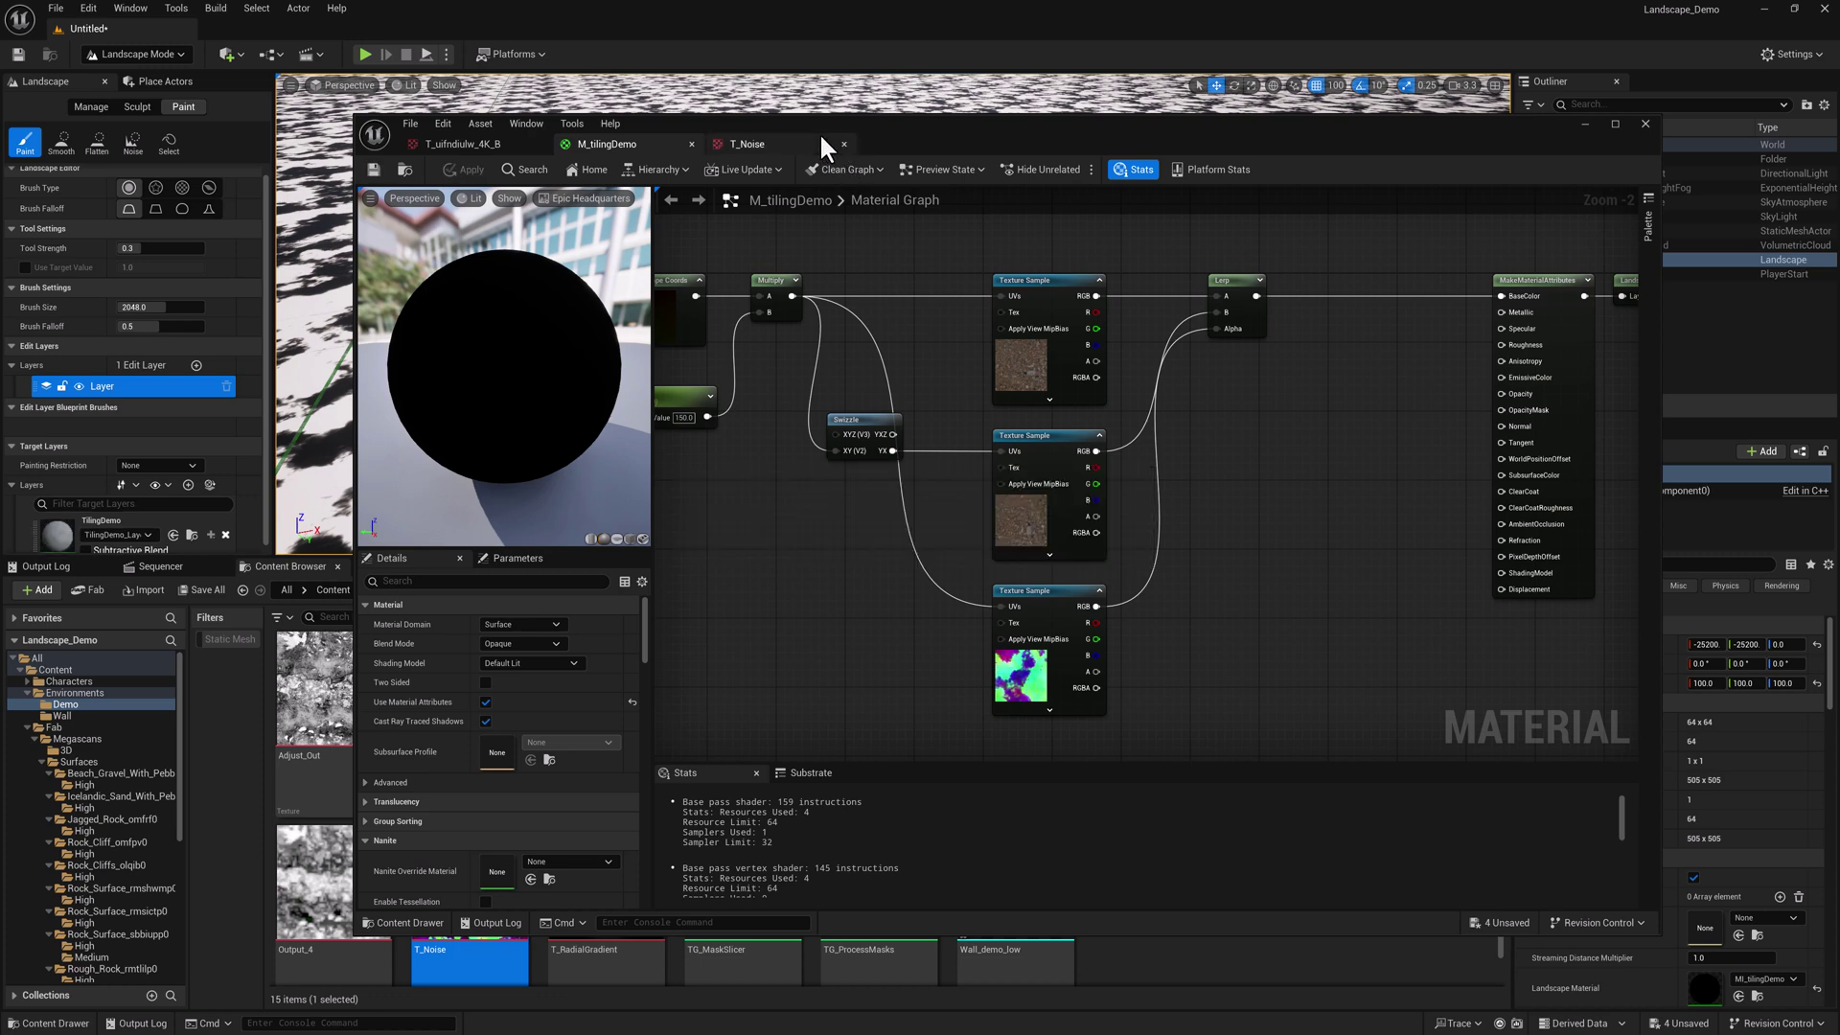
{"action": "left_click_drag", "start_coordinate": [882, 140], "coordinate": [1420, 153]}
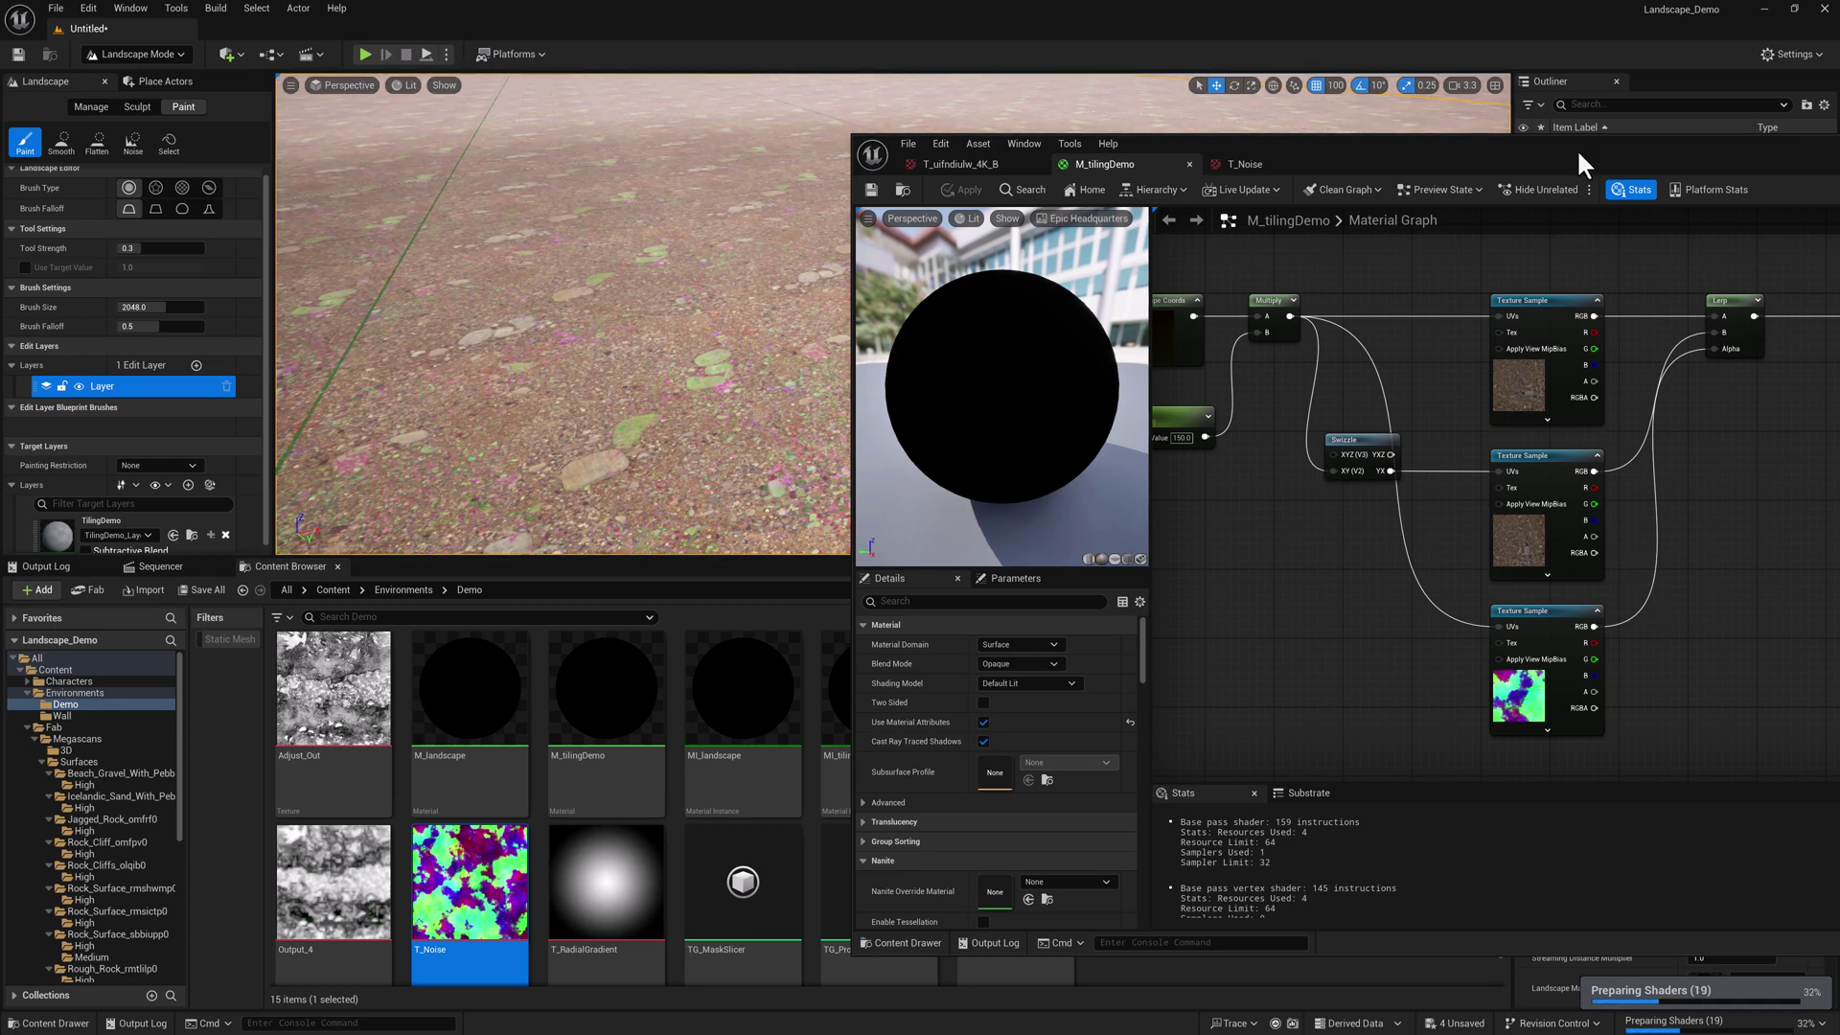
{"action": "left_click_drag", "start_coordinate": [1568, 148], "coordinate": [1151, 156]}
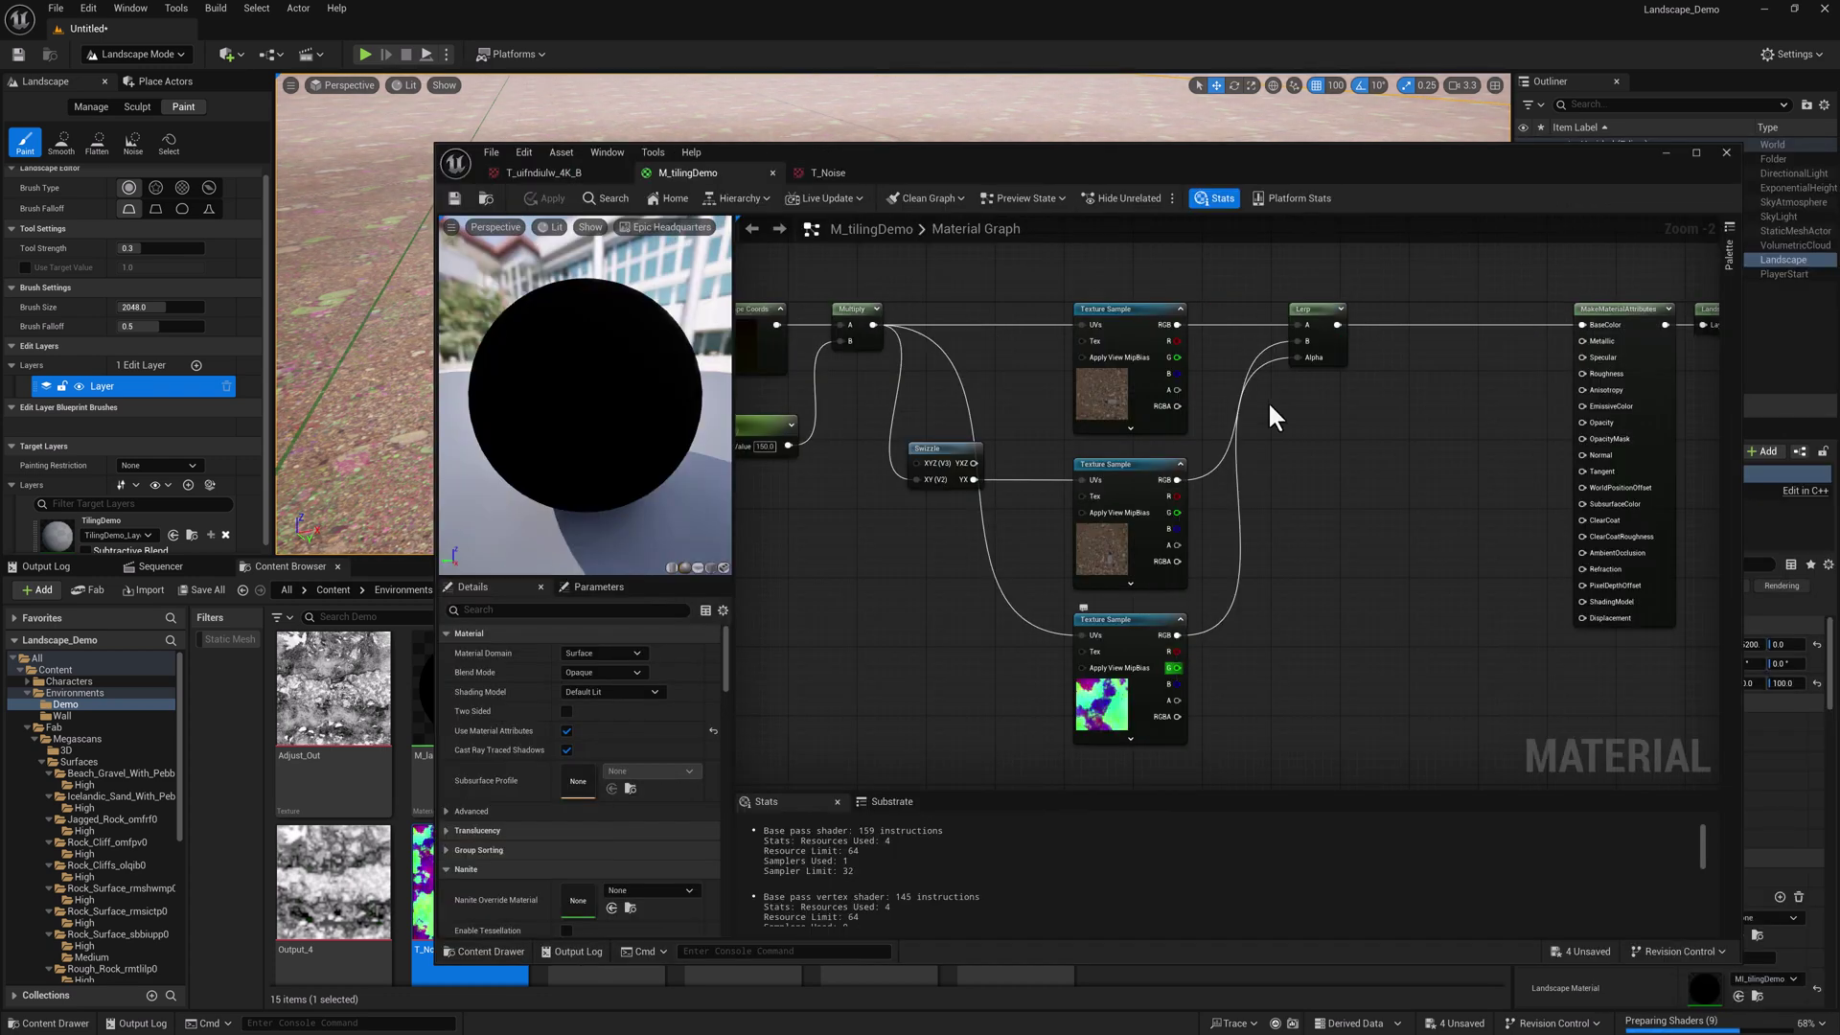
Step: Connect the T_Noise sample's G output to the Lerp Alpha, apply the material and check the blend on the landscape
{"action": "left_click_drag", "start_coordinate": [1267, 383], "coordinate": [1298, 355]}
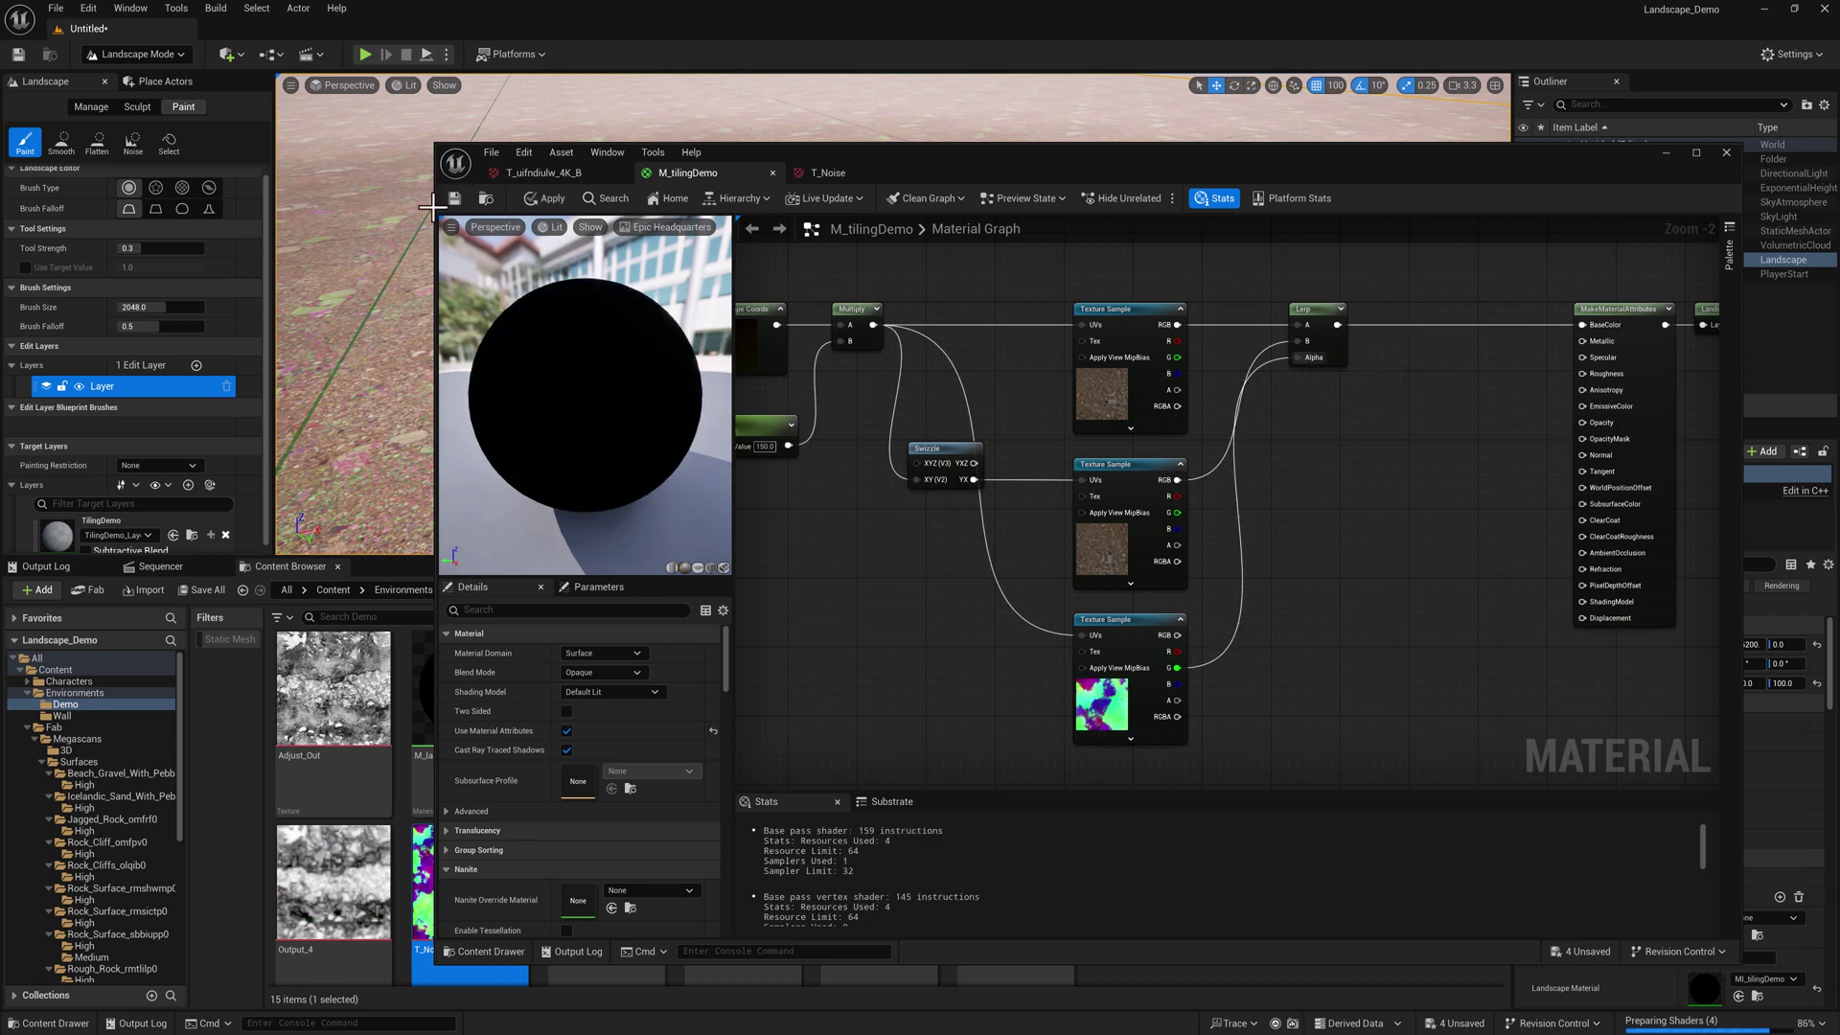
{"action": "left_click", "coordinate": [545, 199]}
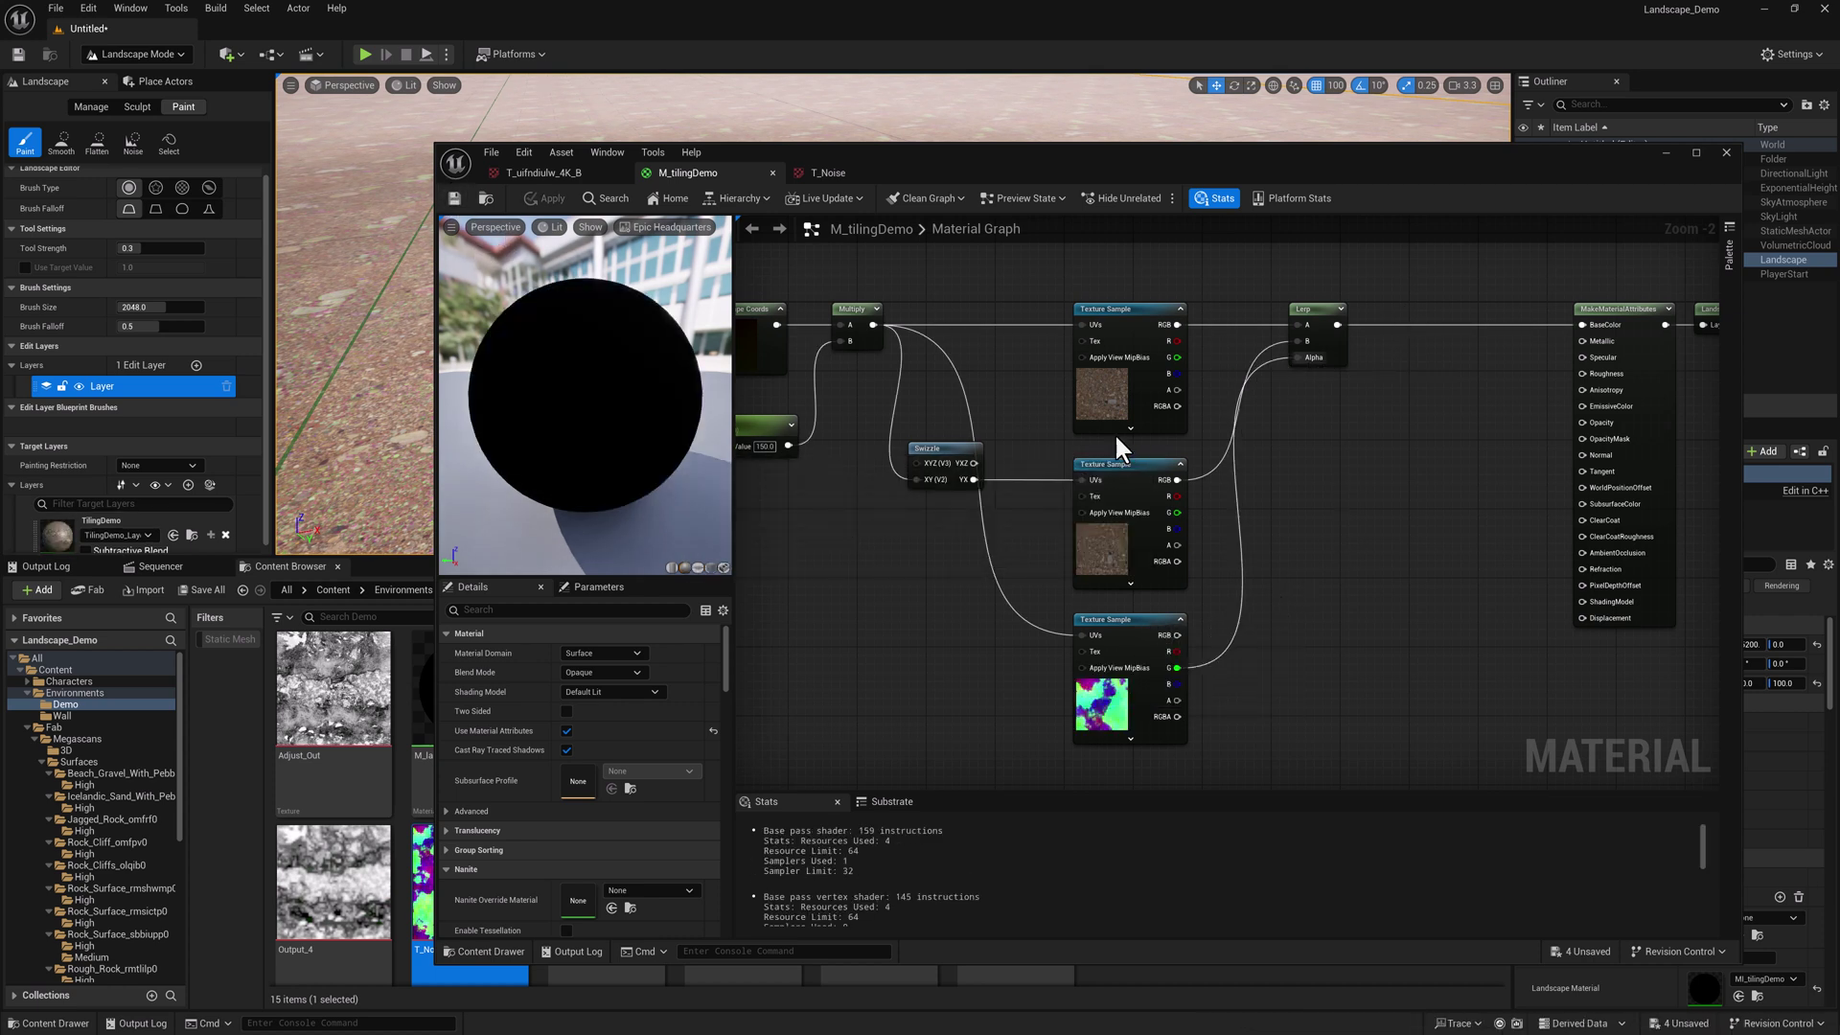
{"action": "left_click_drag", "start_coordinate": [889, 163], "coordinate": [1671, 154]}
{"action": "right_click_drag", "start_coordinate": [1106, 336], "coordinate": [1198, 403]}
{"action": "right_click_drag", "start_coordinate": [1074, 240], "coordinate": [1083, 331]}
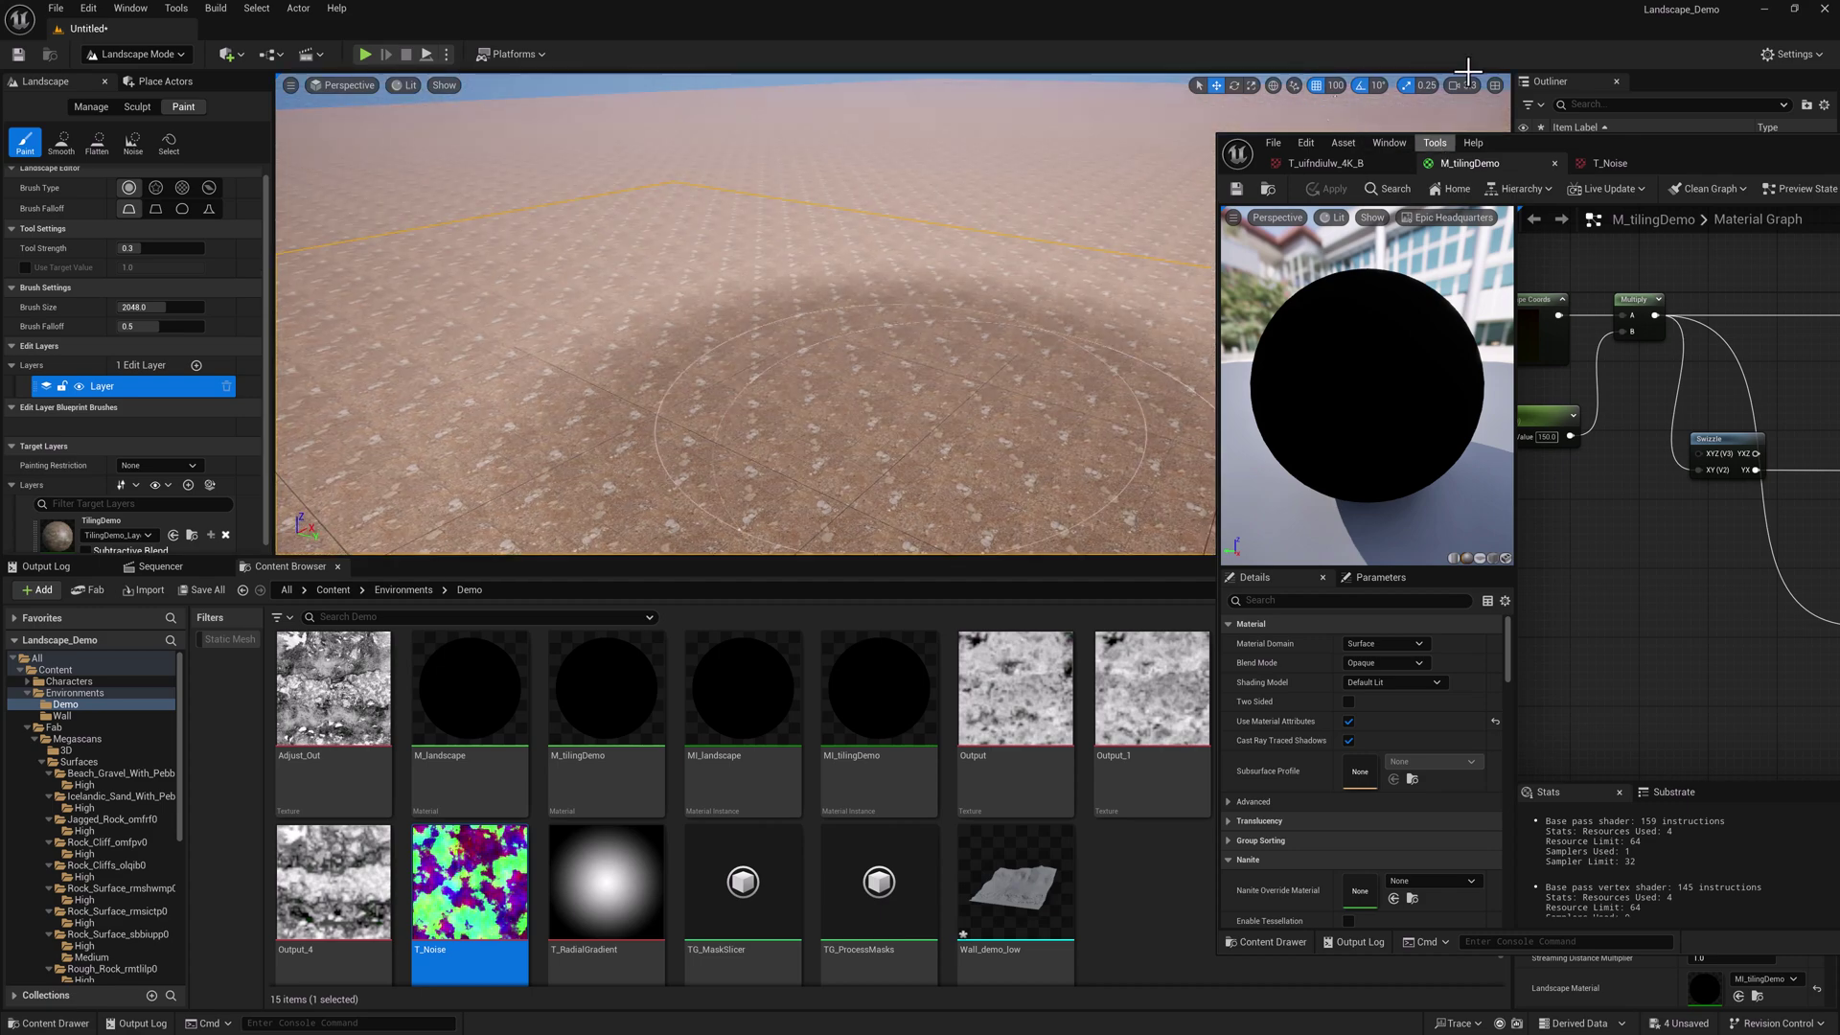
Step: Reduce the level viewport's camera speed to 0.33 and inspect the landscape texture up close
{"action": "left_click", "coordinate": [1464, 85]}
{"action": "left_click_drag", "start_coordinate": [1330, 118], "coordinate": [1244, 125]}
{"action": "right_click_drag", "start_coordinate": [1090, 207], "coordinate": [848, 256]}
{"action": "key", "text": "w"}
{"action": "key", "text": "w"}
Step: In the M_tilingDemo graph, add a Constant below Tiling A, convert it to a parameter and name it Tiling B
{"action": "left_click_drag", "start_coordinate": [1681, 147], "coordinate": [1051, 118]}
{"action": "right_click_drag", "start_coordinate": [1138, 486], "coordinate": [1233, 522]}
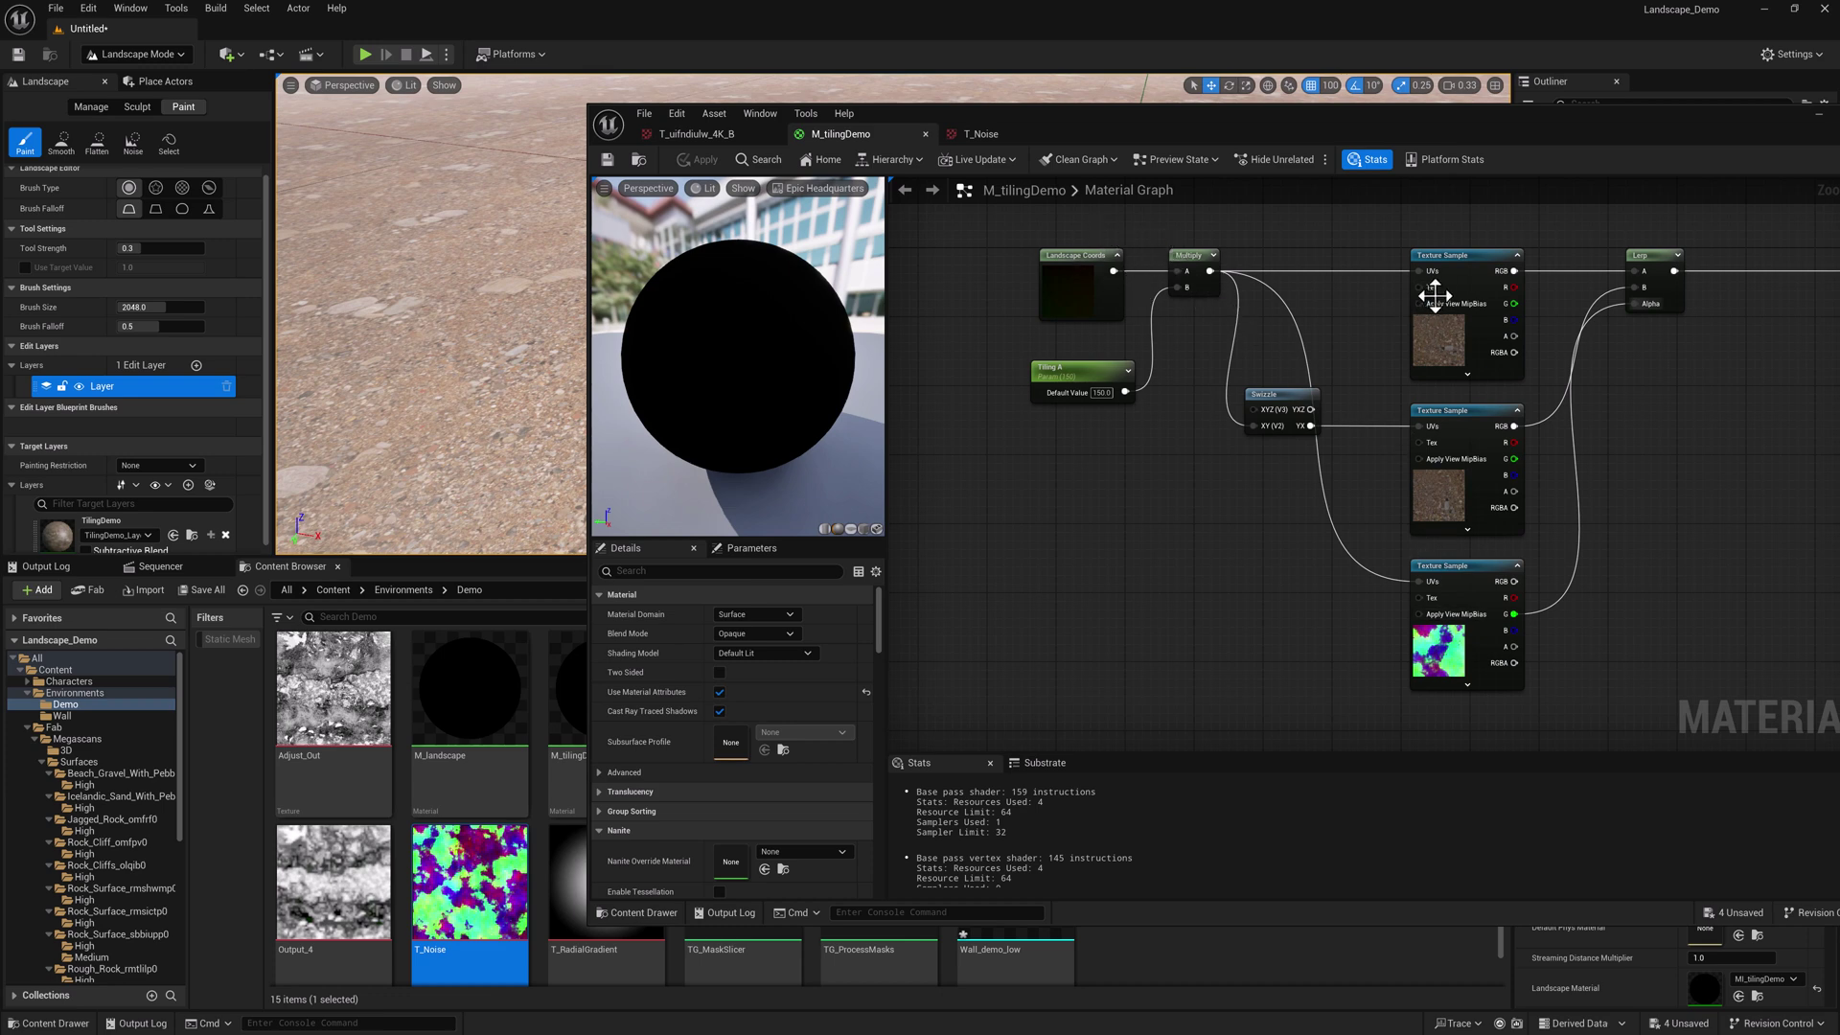
{"action": "right_click", "coordinate": [1057, 498]}
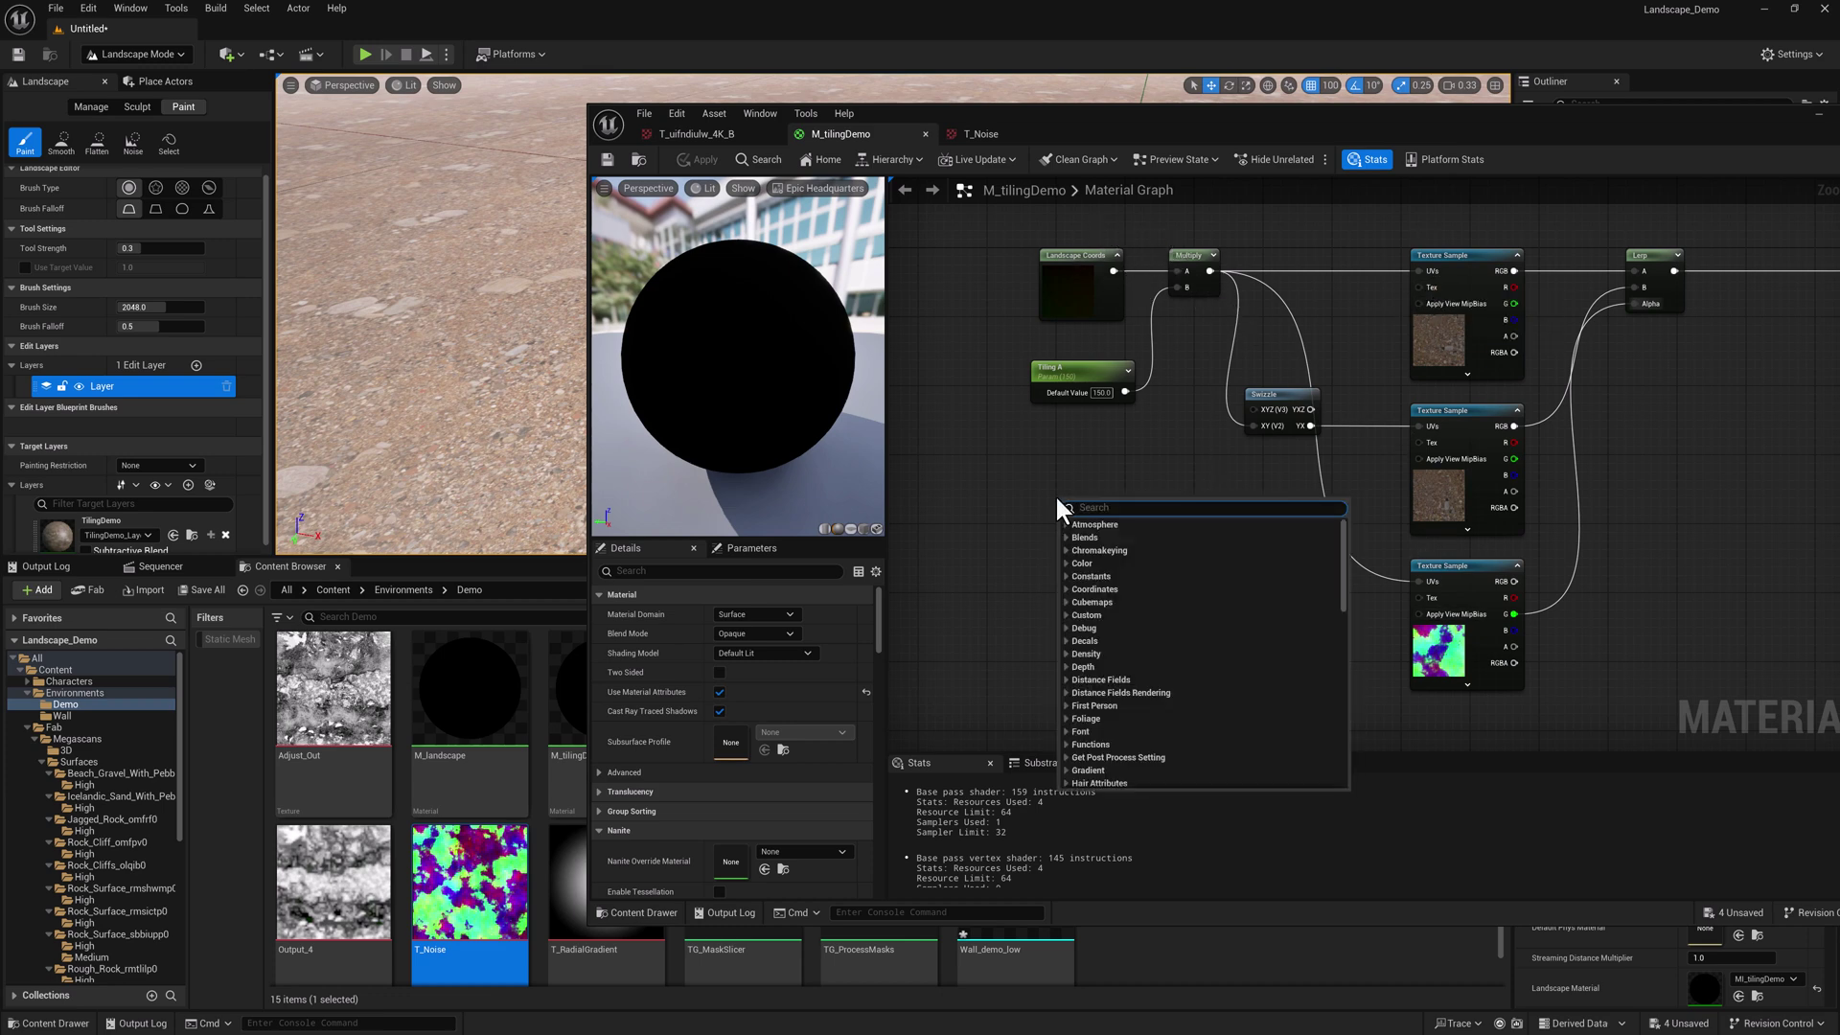
{"action": "type", "text": "const"}
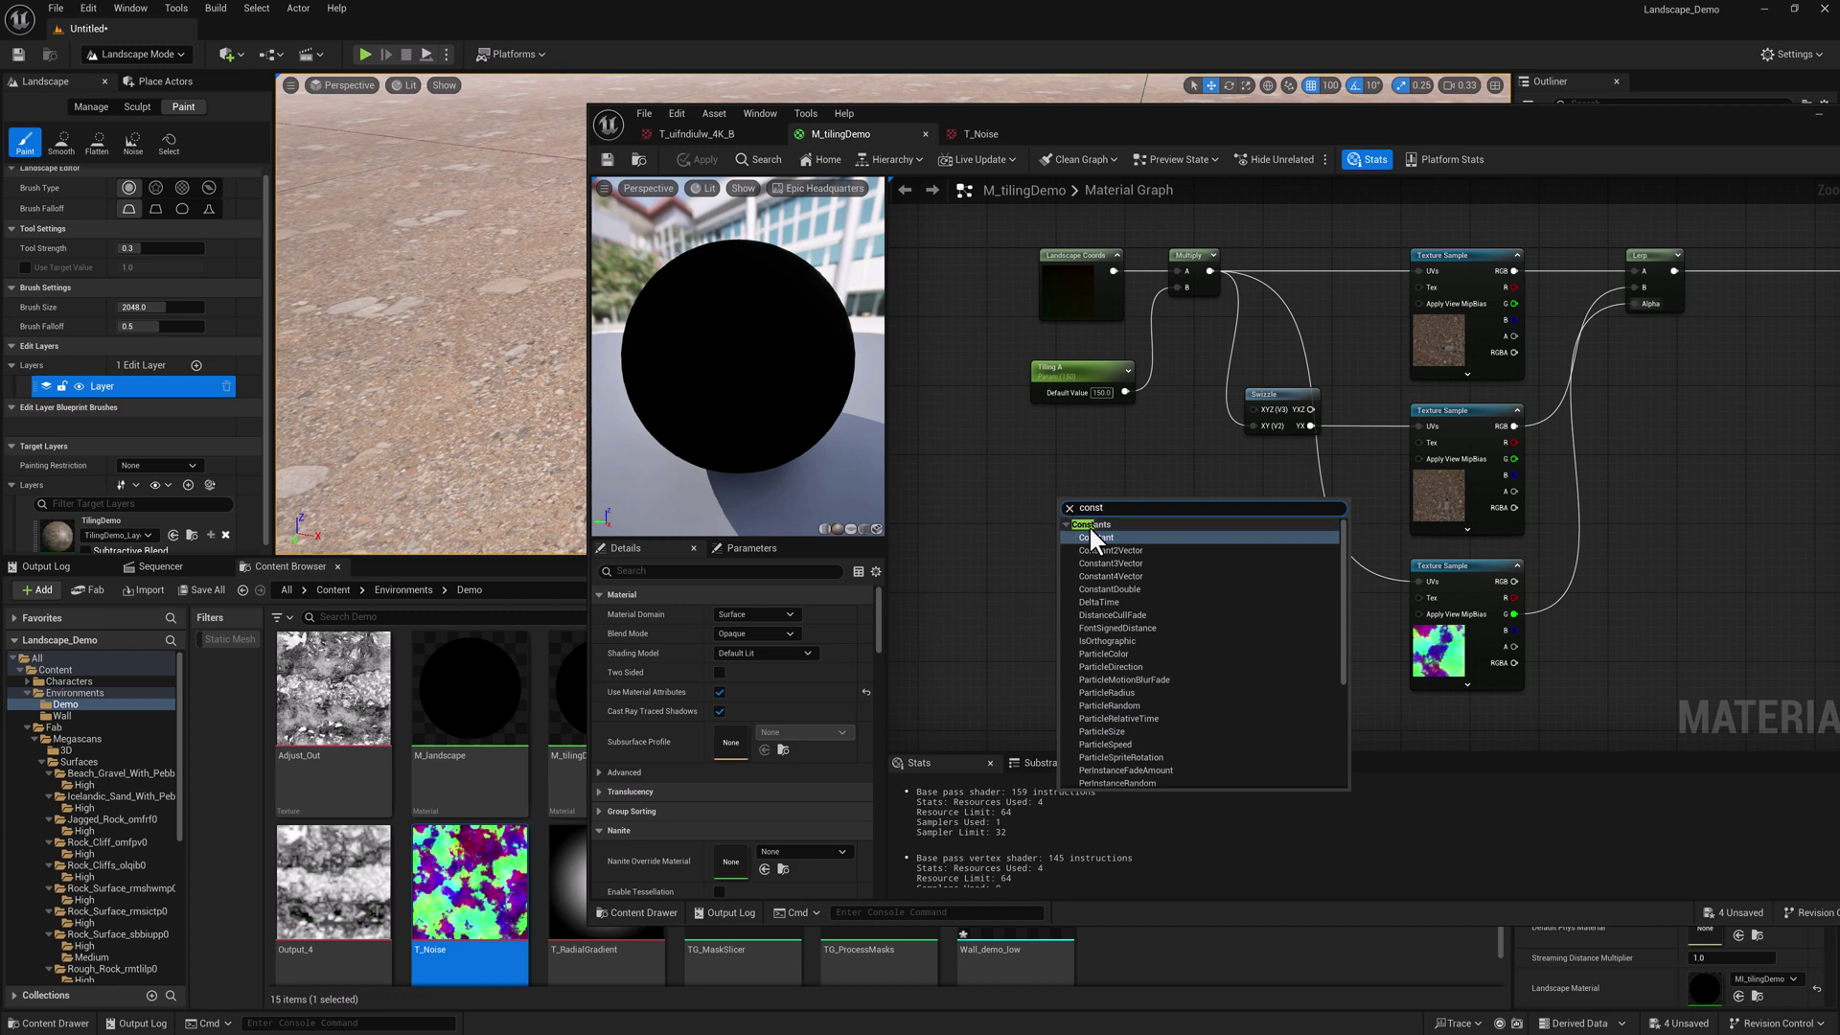
{"action": "left_click", "coordinate": [1092, 538]}
{"action": "right_click", "coordinate": [1098, 508]}
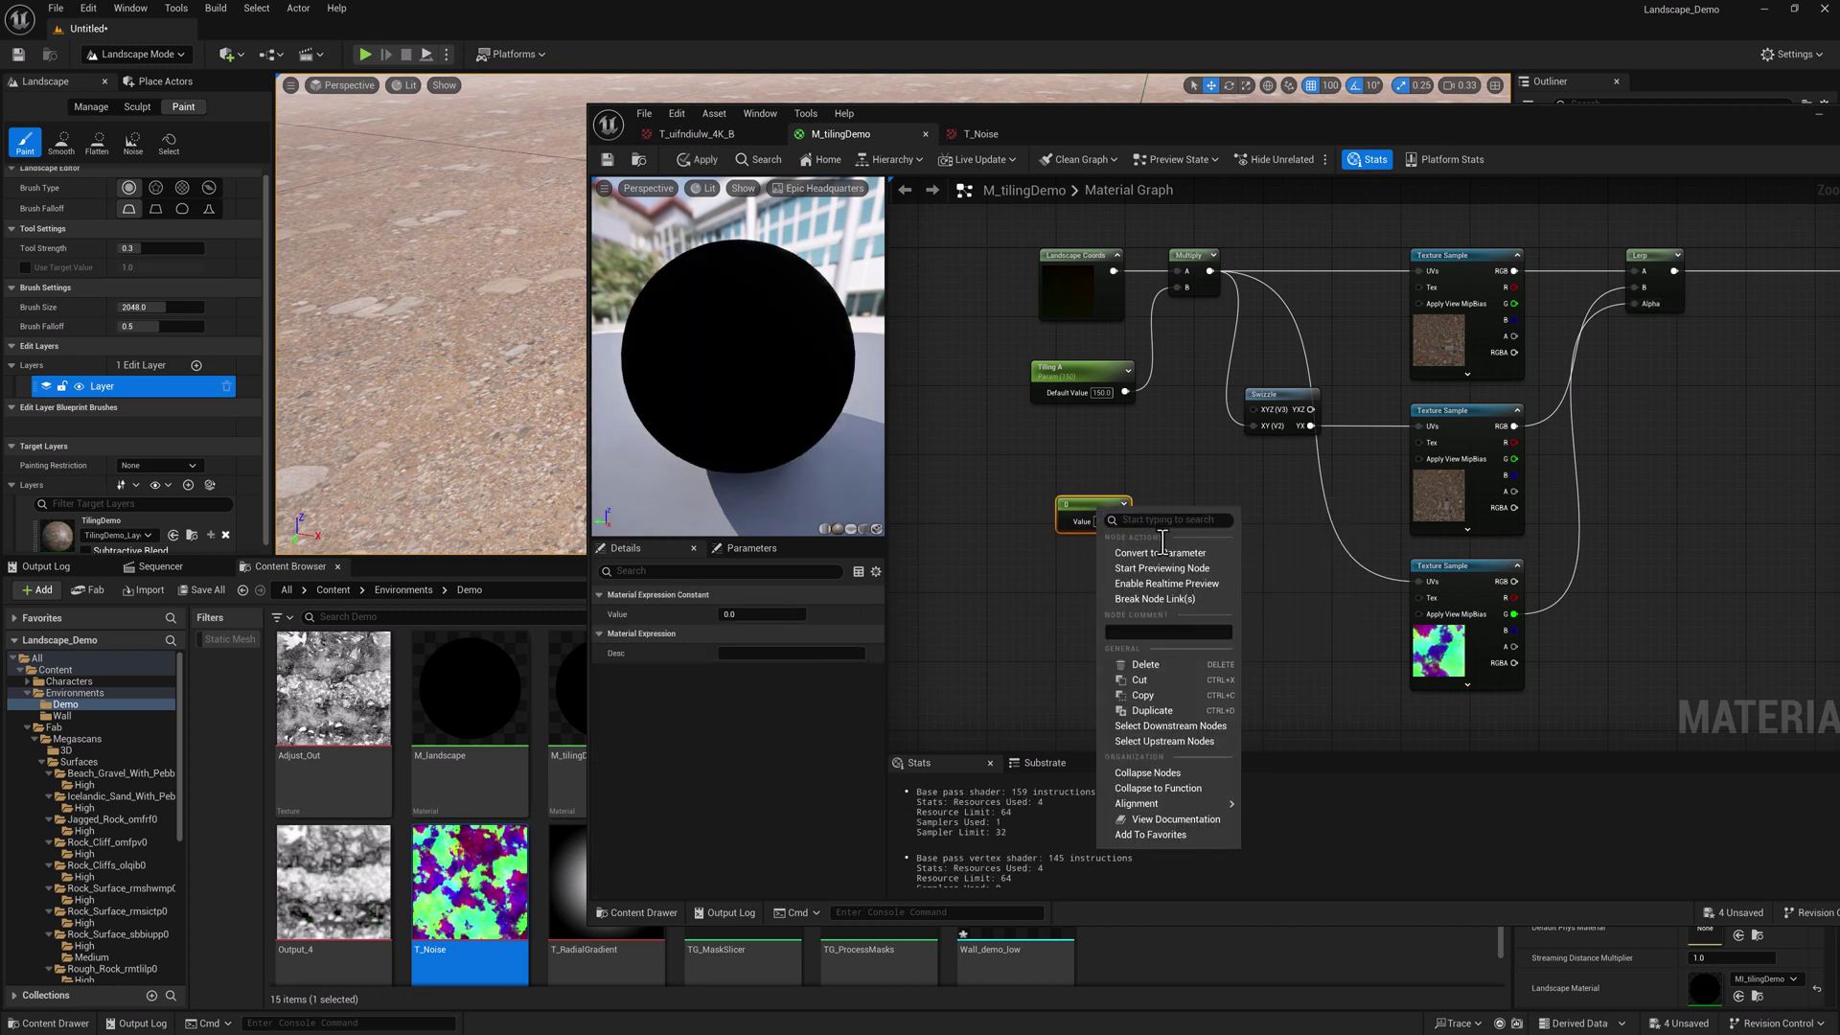
{"action": "left_click", "coordinate": [1169, 558]}
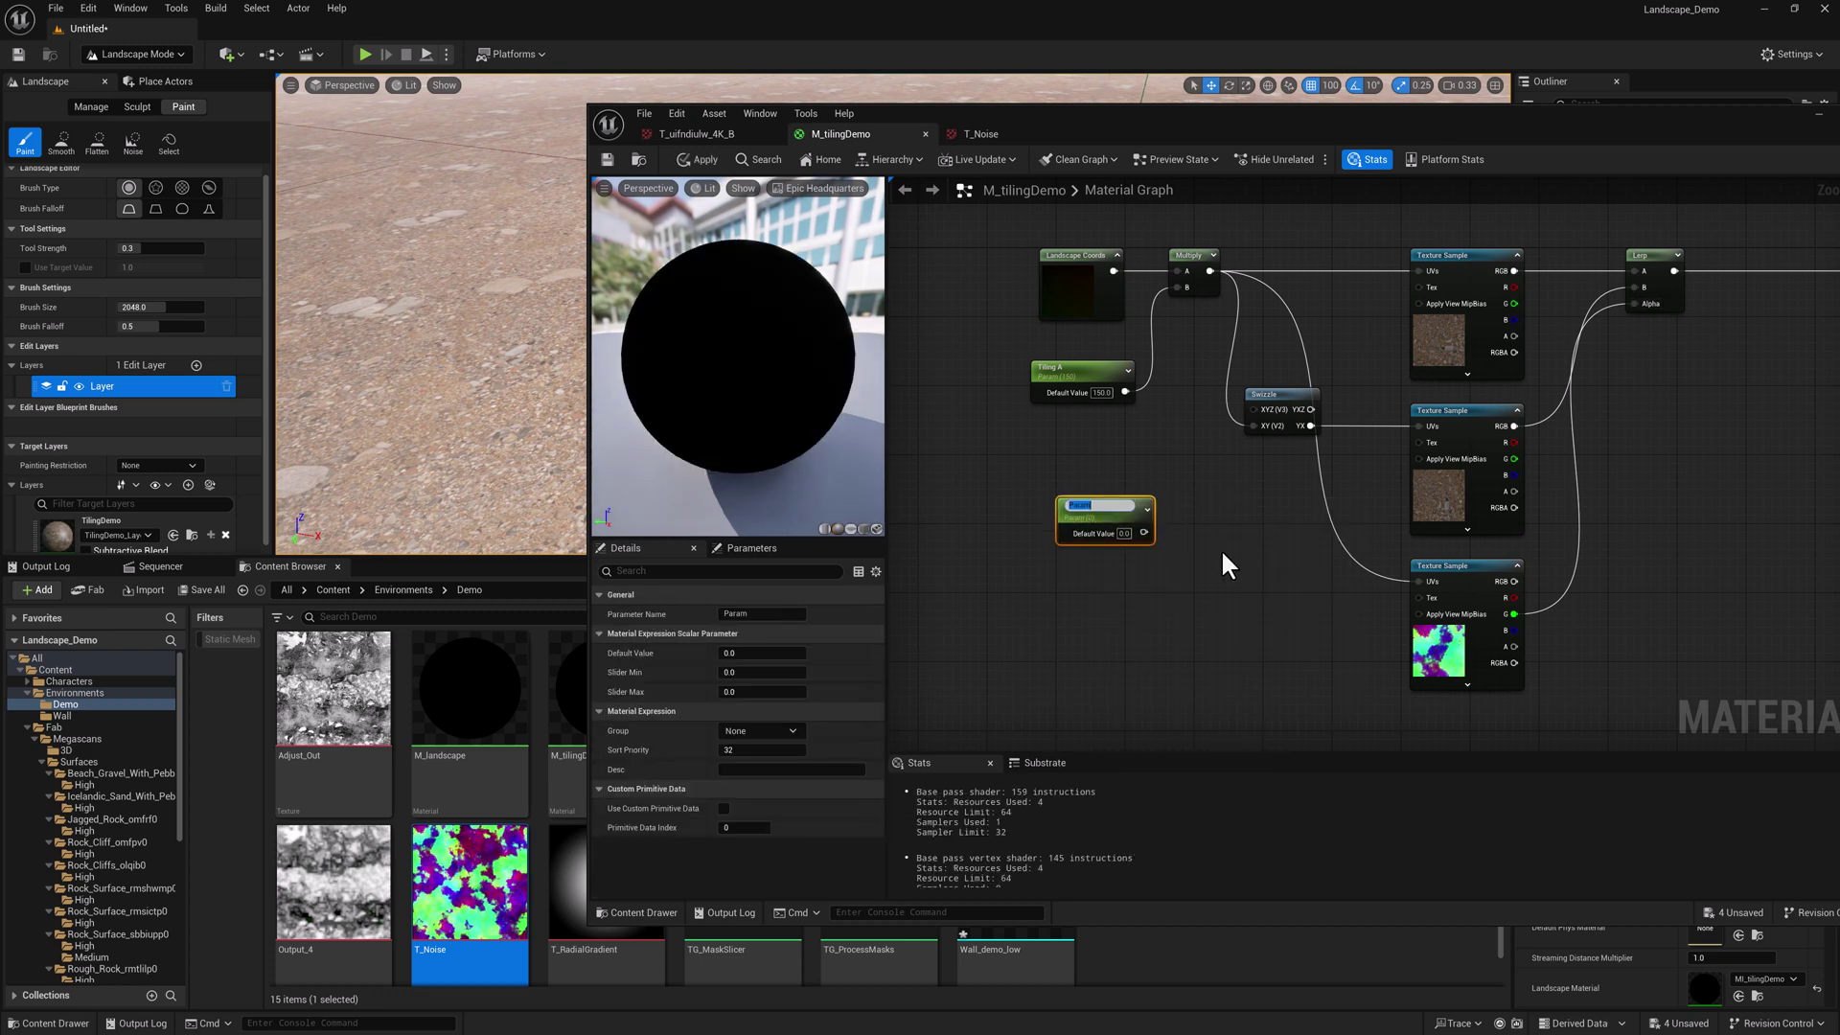
{"action": "type", "text": "Tiling B"}
{"action": "key", "text": "Return"}
{"action": "left_click_drag", "start_coordinate": [1112, 511], "coordinate": [1086, 510]}
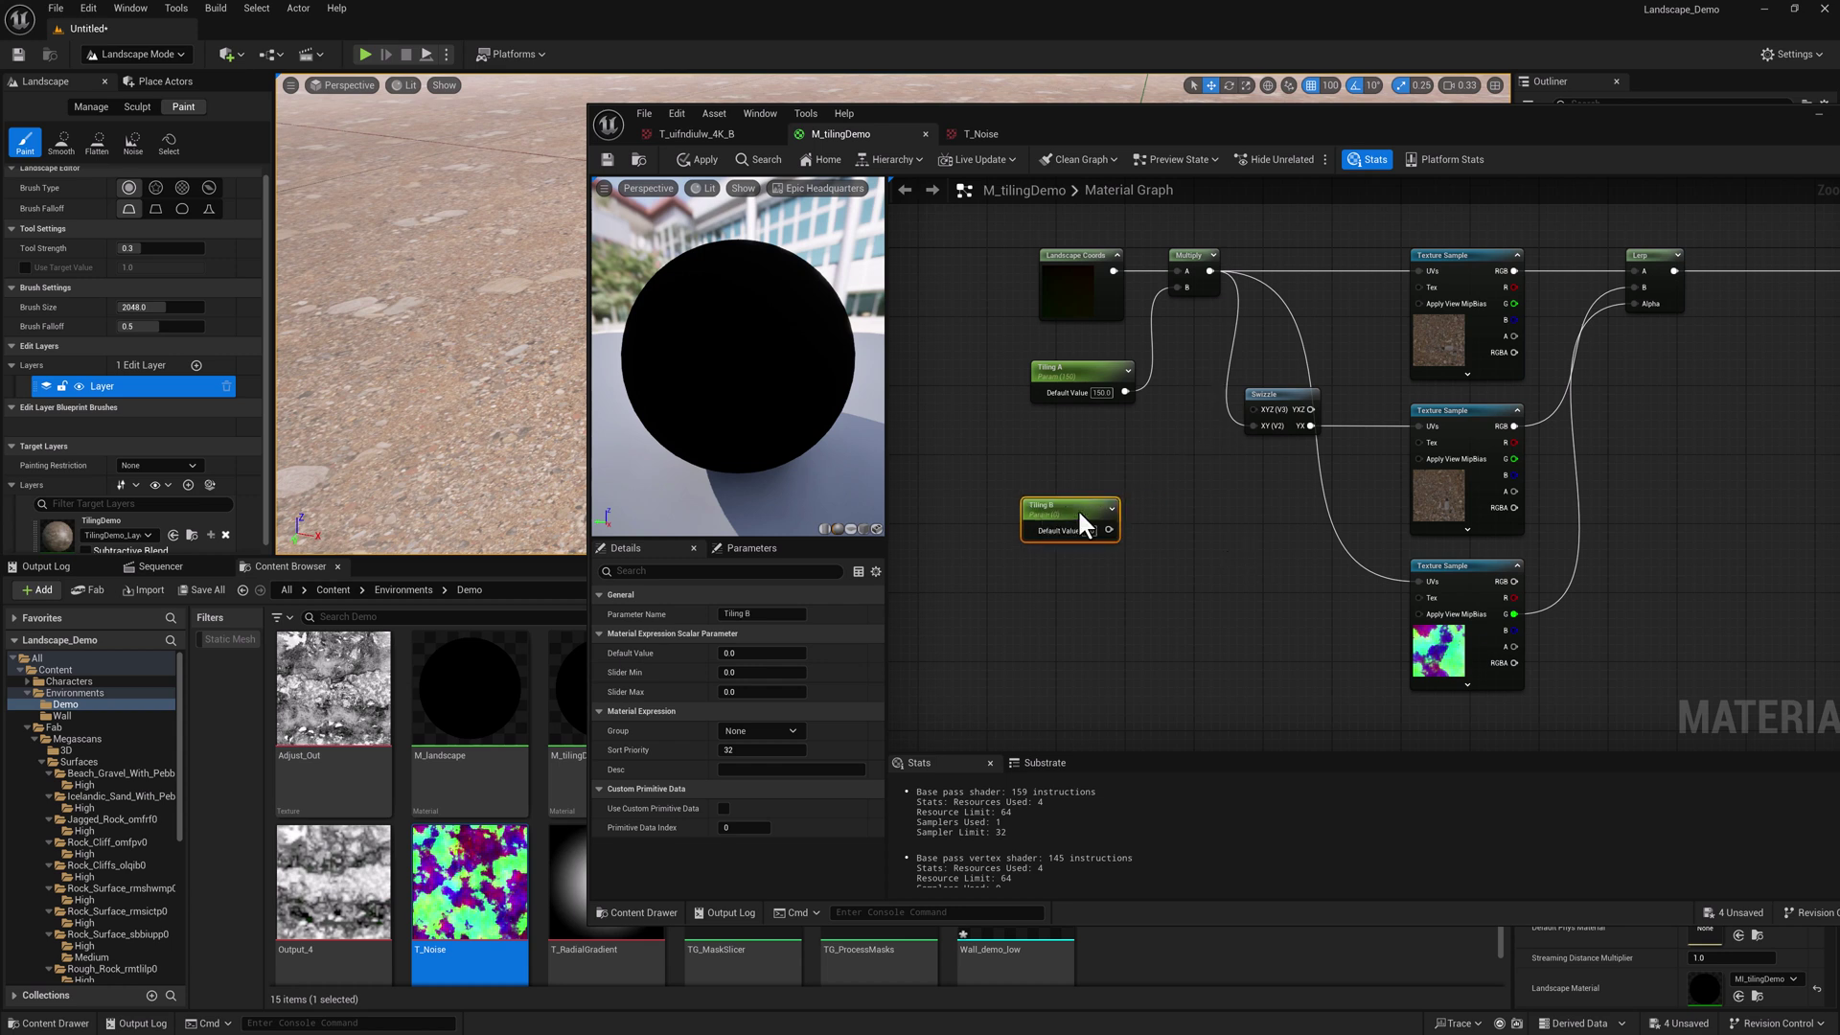
Step: Add a Multiply node taking the landscape coordinates in A and Tiling B in B, and set Tiling B's default value to 175
{"action": "left_click", "coordinate": [1171, 511]}
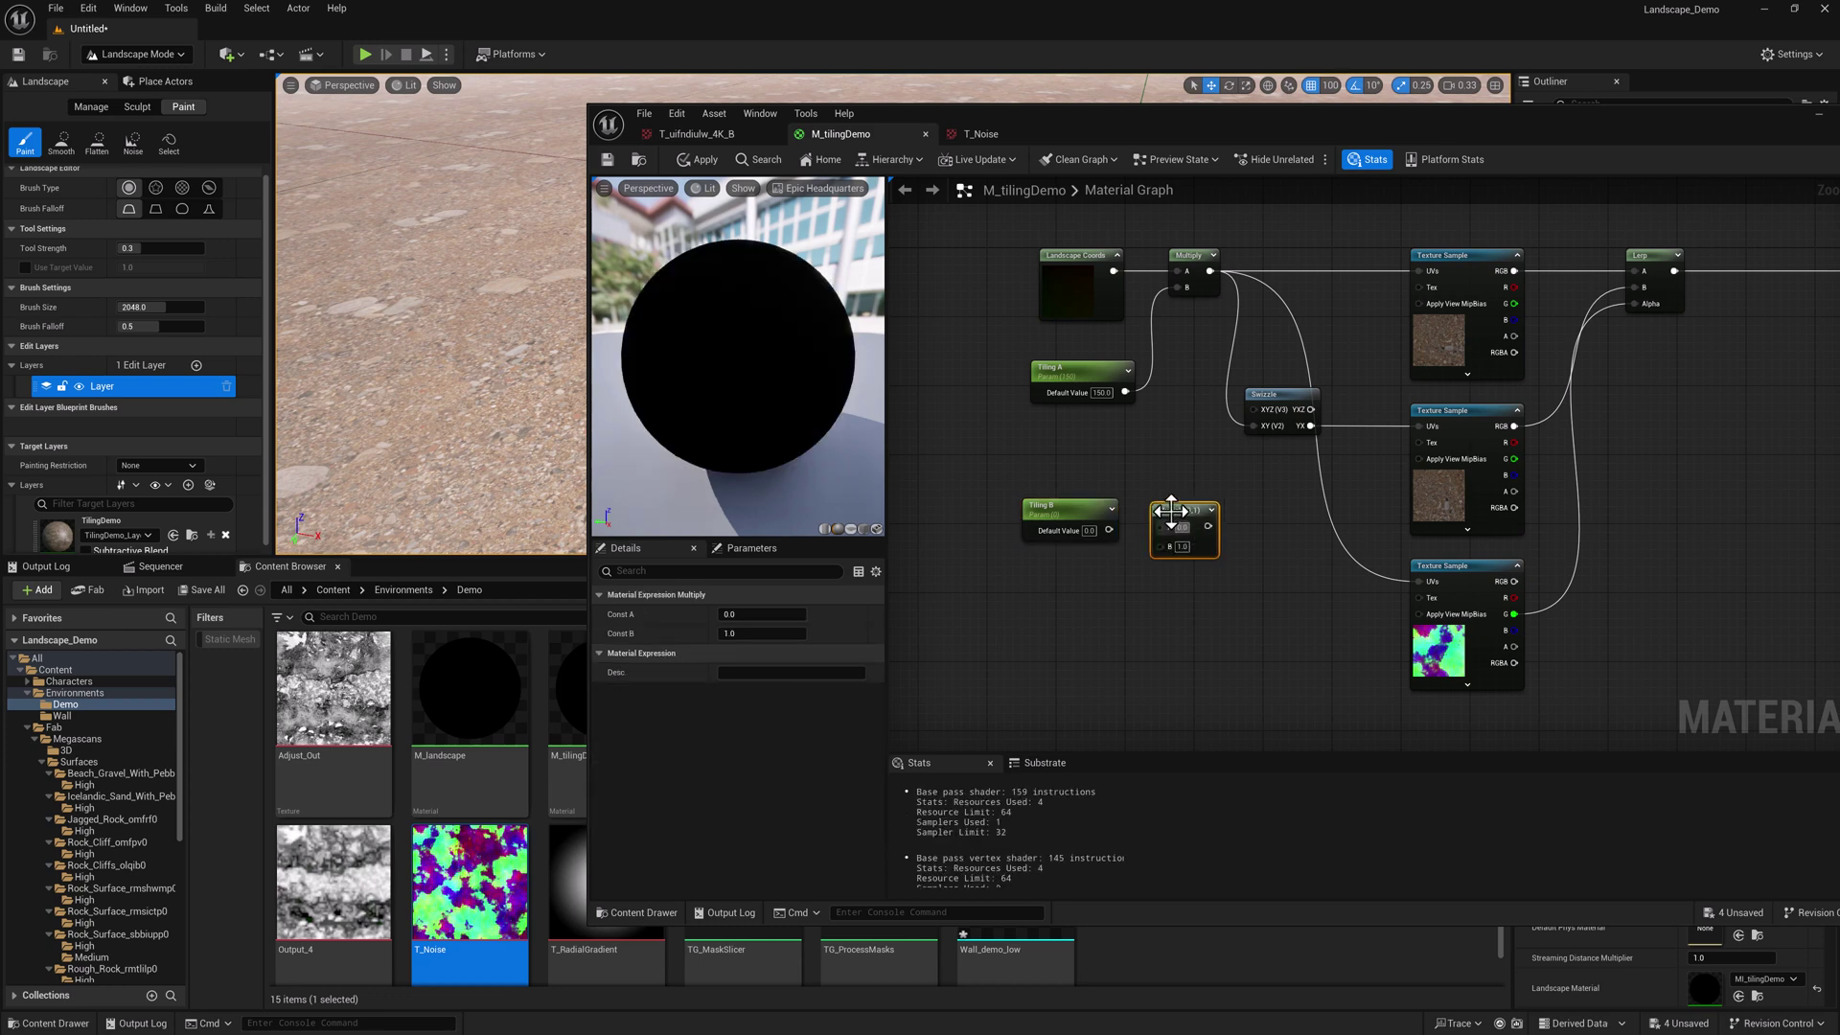
{"action": "left_click_drag", "start_coordinate": [1188, 482], "coordinate": [1195, 464]}
{"action": "left_click_drag", "start_coordinate": [1109, 529], "coordinate": [1177, 505]}
{"action": "left_click_drag", "start_coordinate": [1114, 272], "coordinate": [1178, 486]}
{"action": "left_click", "coordinate": [1092, 530]}
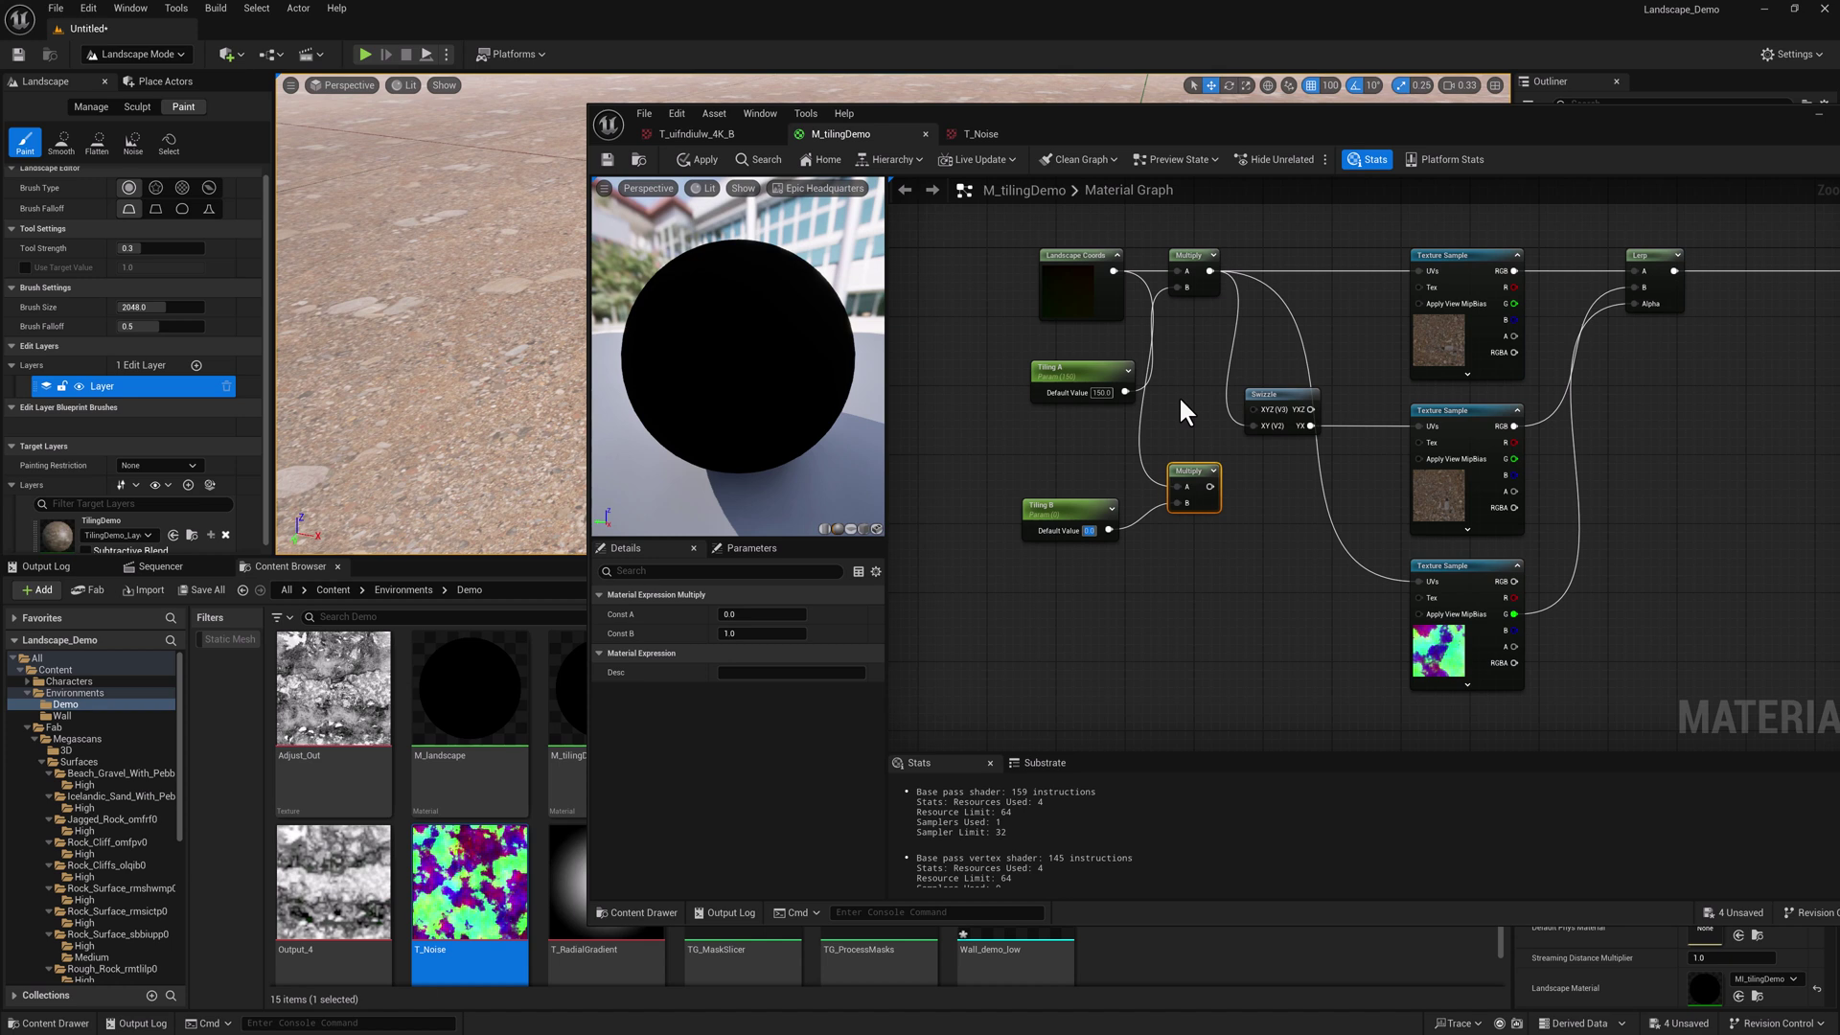
{"action": "type", "text": "175"}
{"action": "key", "text": "Return"}
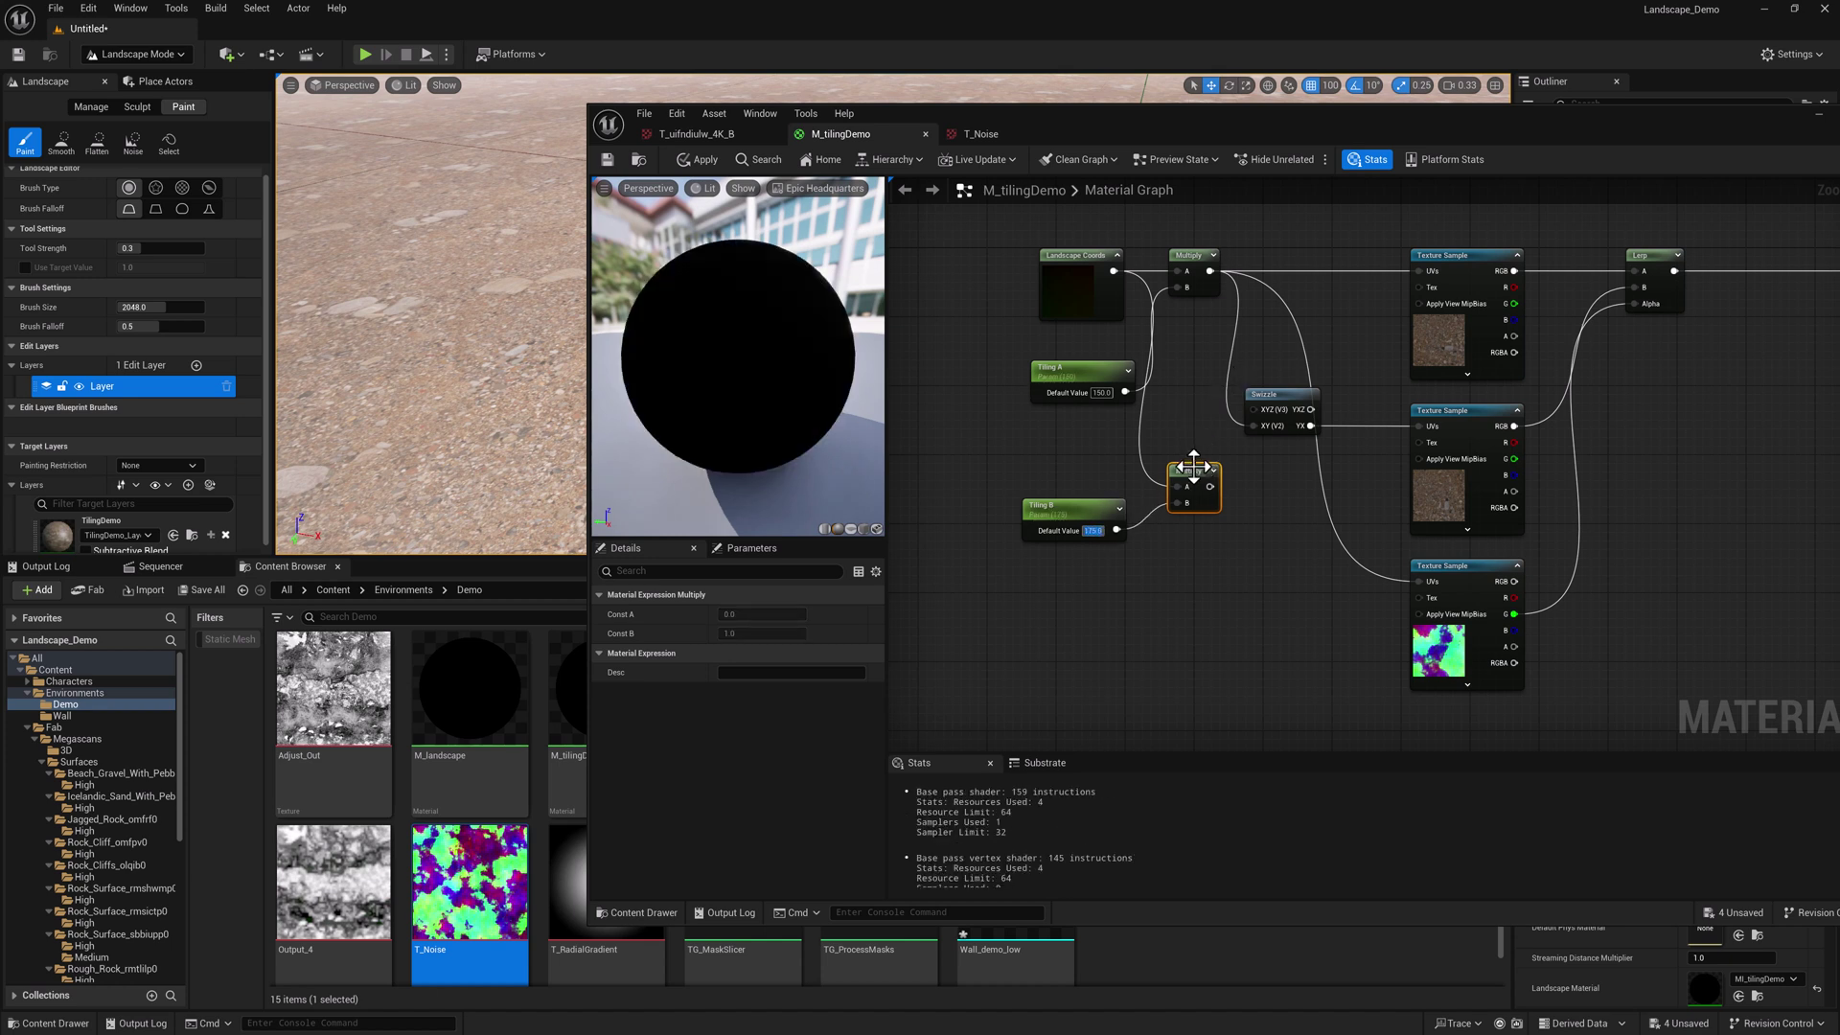
Step: Feed the Tiling B Multiply into the Swizzle's XY input, save the material and check the result on the landscape
{"action": "left_click_drag", "start_coordinate": [1196, 500], "coordinate": [1309, 483]}
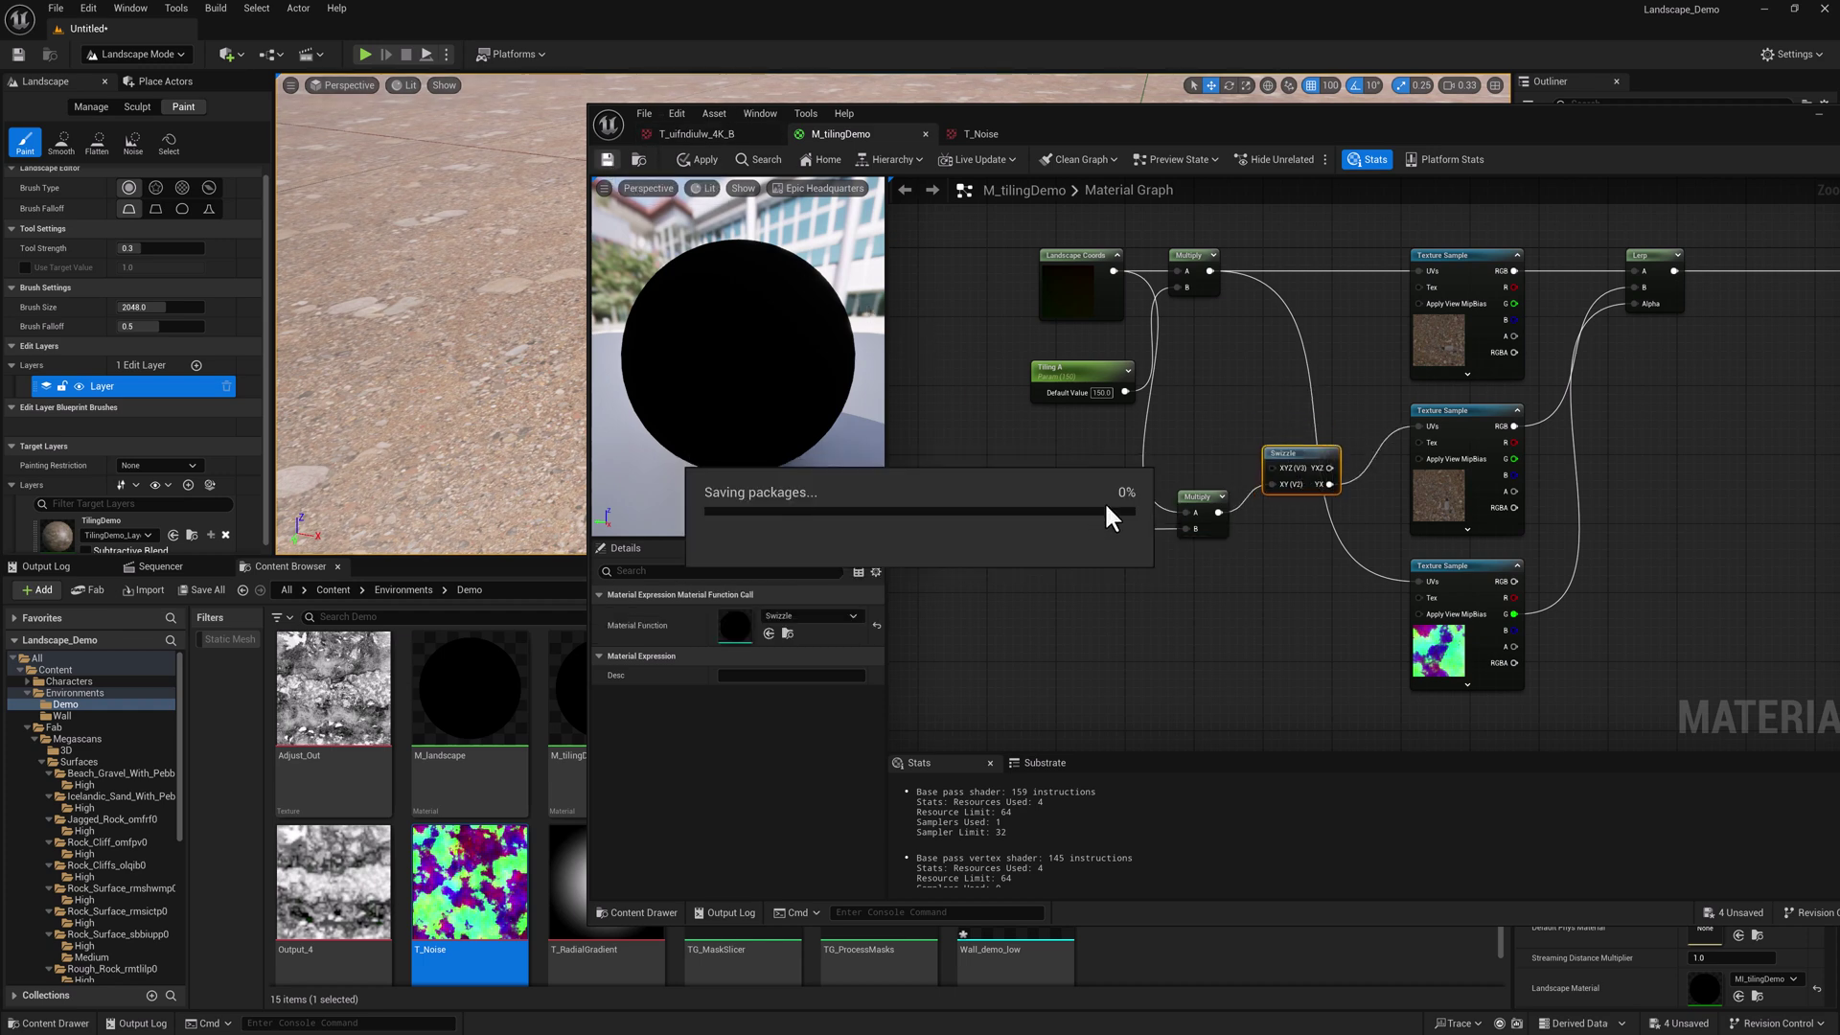
{"action": "key", "text": "ctrl+s"}
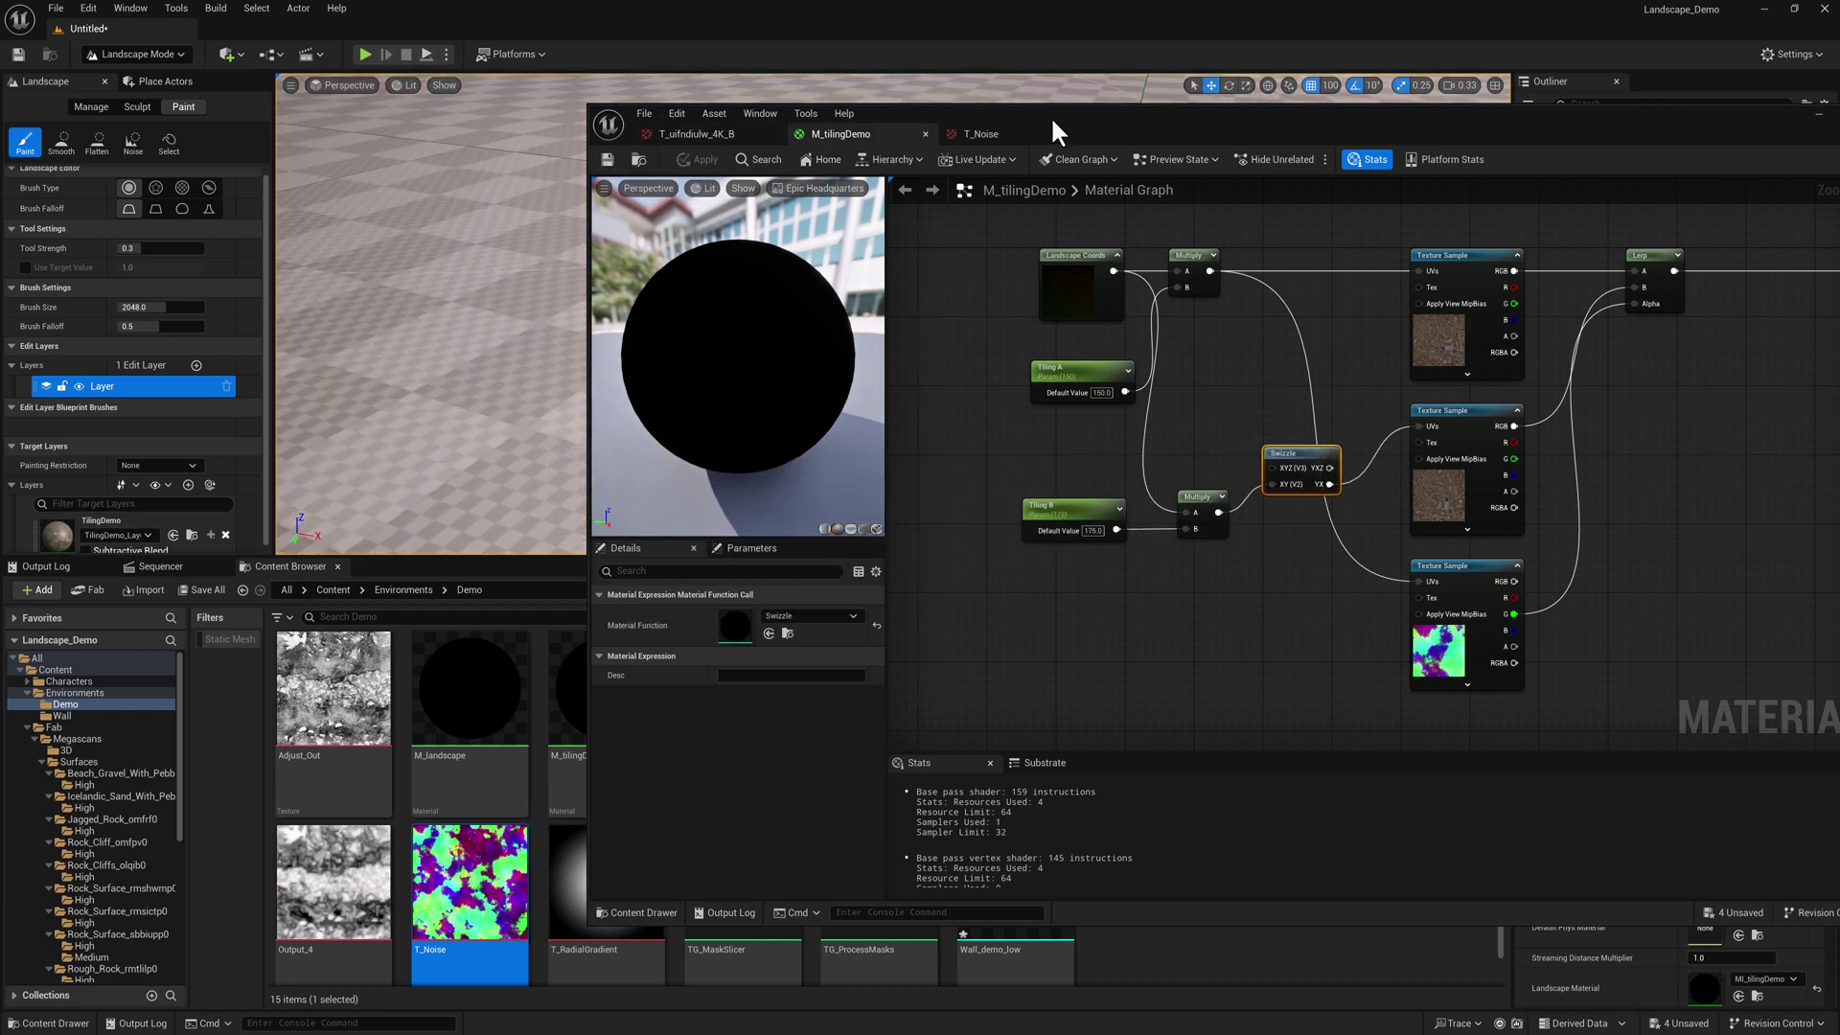
{"action": "left_click_drag", "start_coordinate": [1050, 117], "coordinate": [1839, 173]}
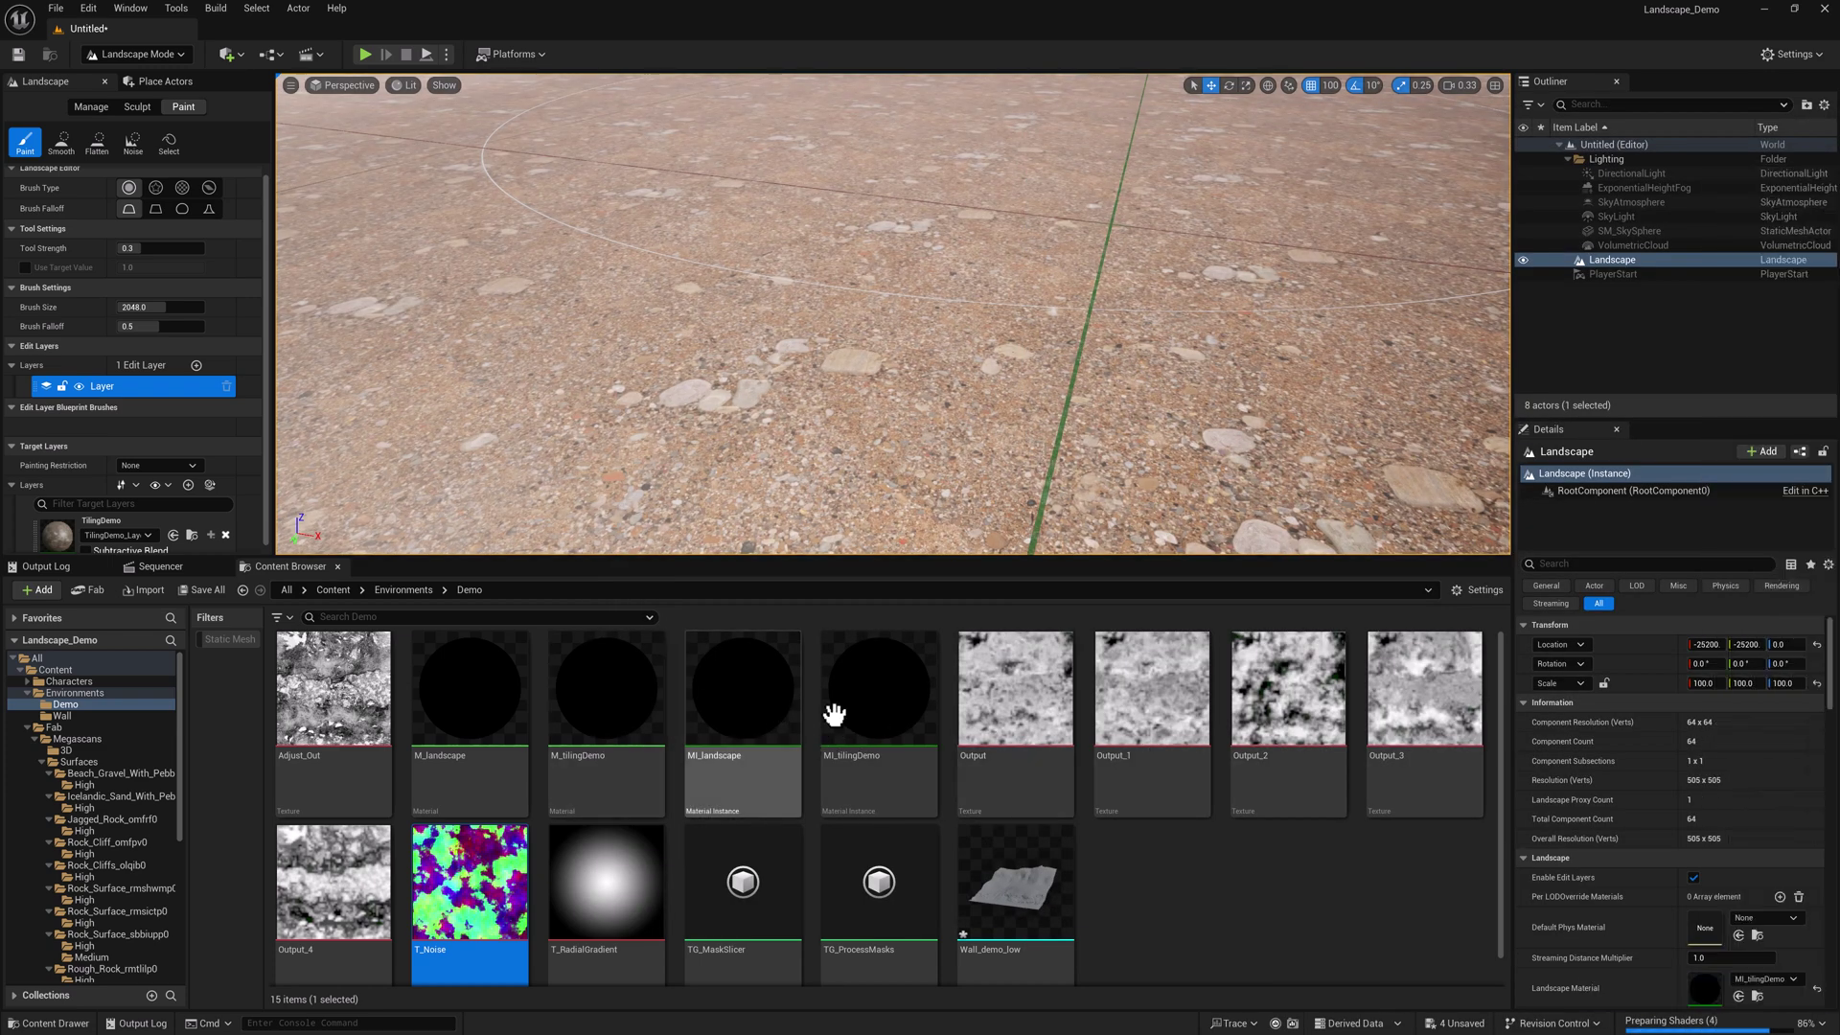
Step: Open MI_tilingDemo, override Tiling B with 150 and adjust it to about 157 while watching the landscape
{"action": "left_click", "coordinate": [870, 702]}
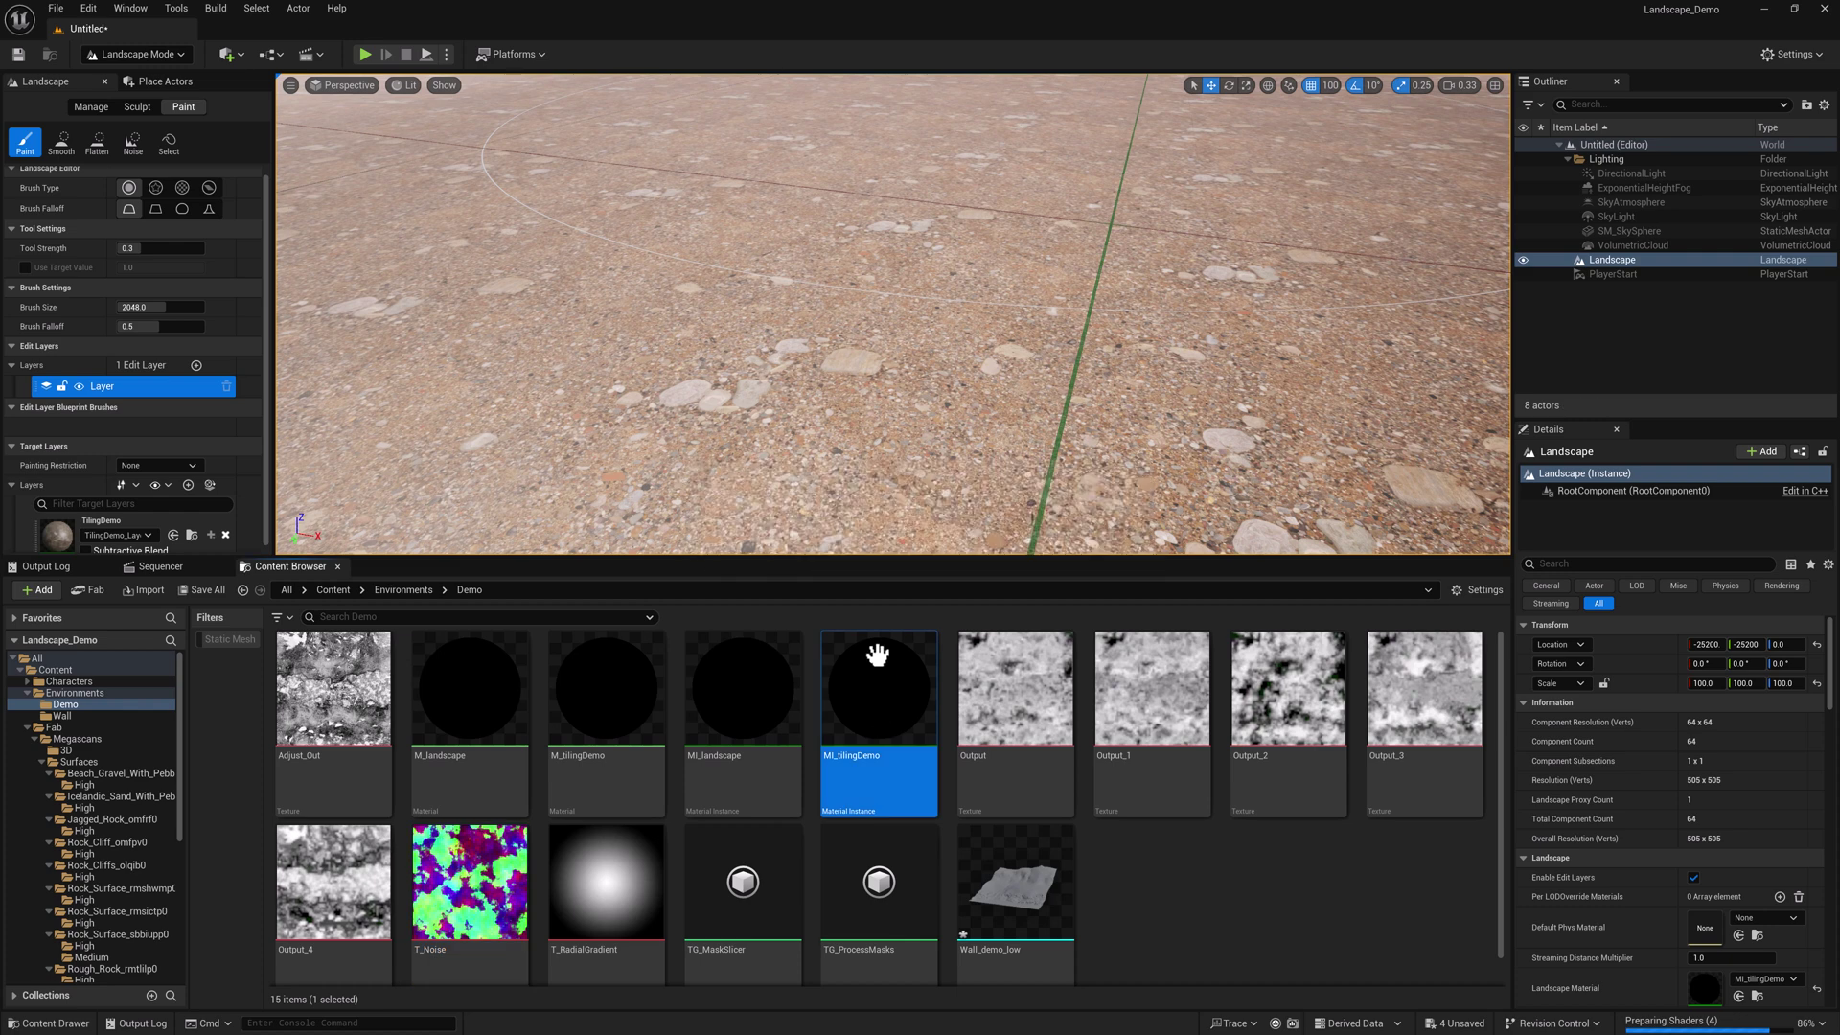
{"action": "double_click", "coordinate": [879, 702]}
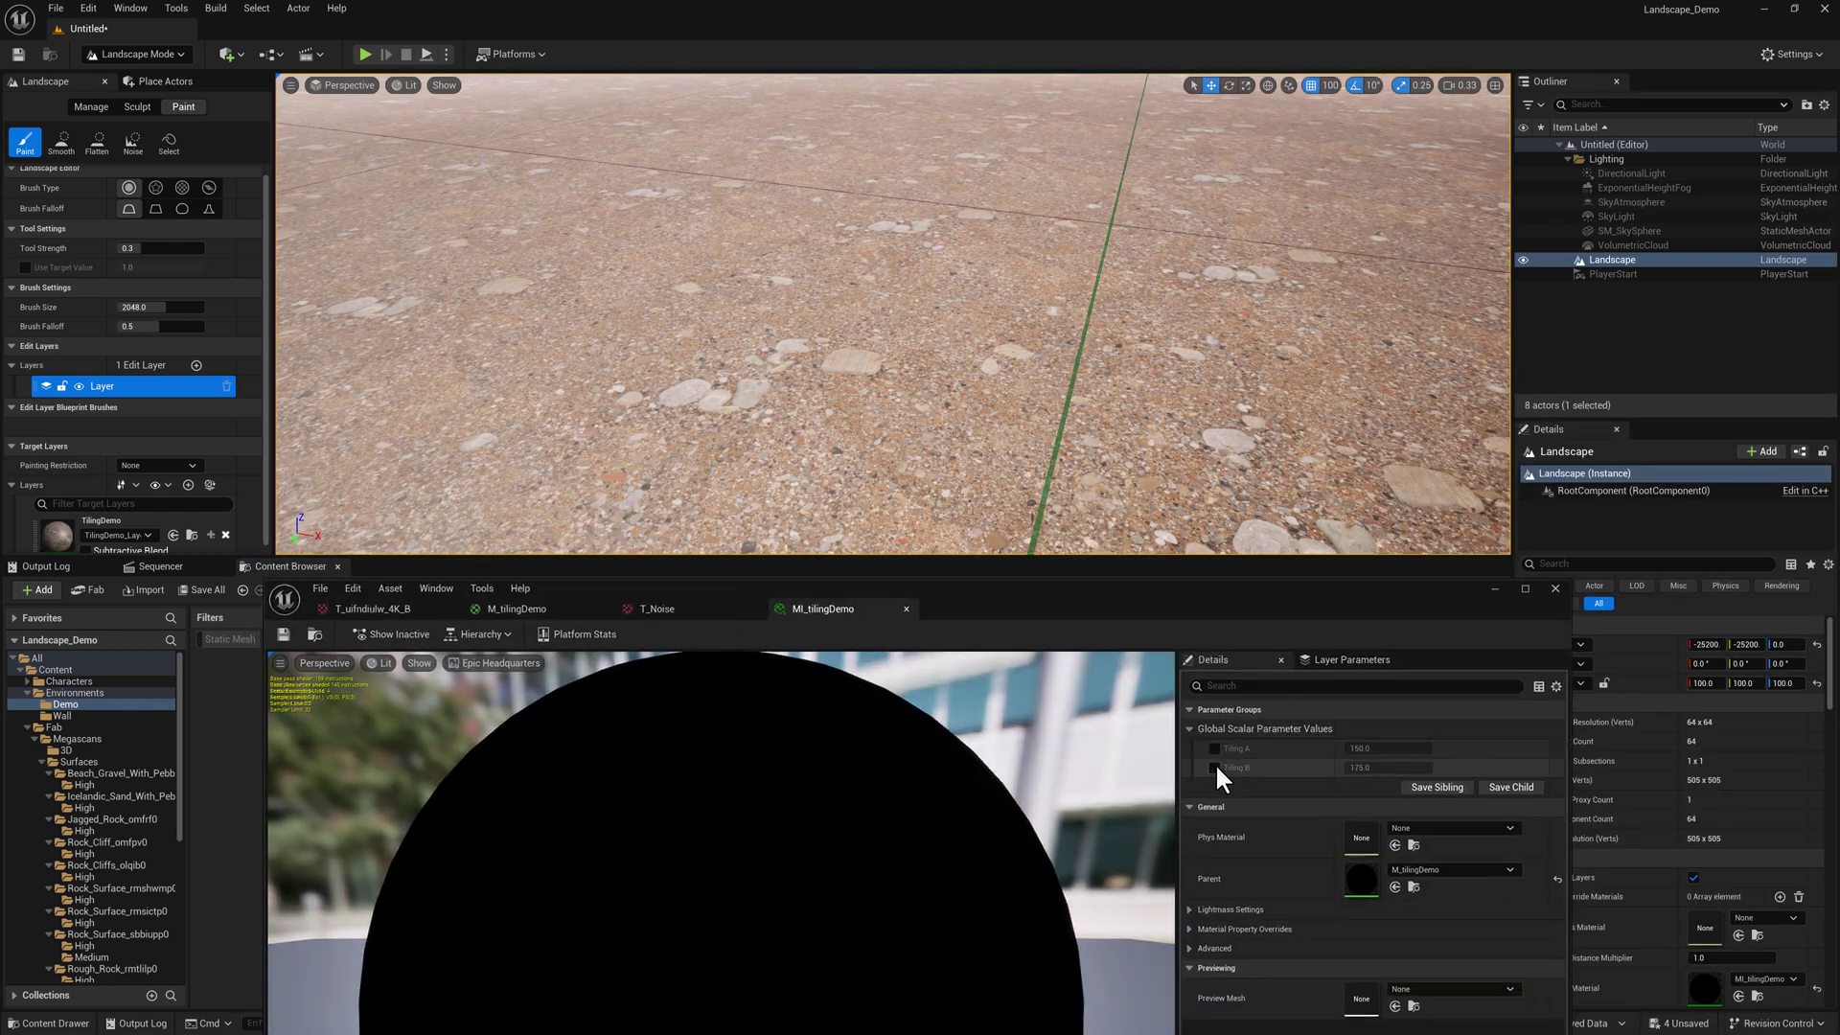
{"action": "left_click", "coordinate": [1402, 767]}
{"action": "type", "text": "150"}
{"action": "key", "text": "Return"}
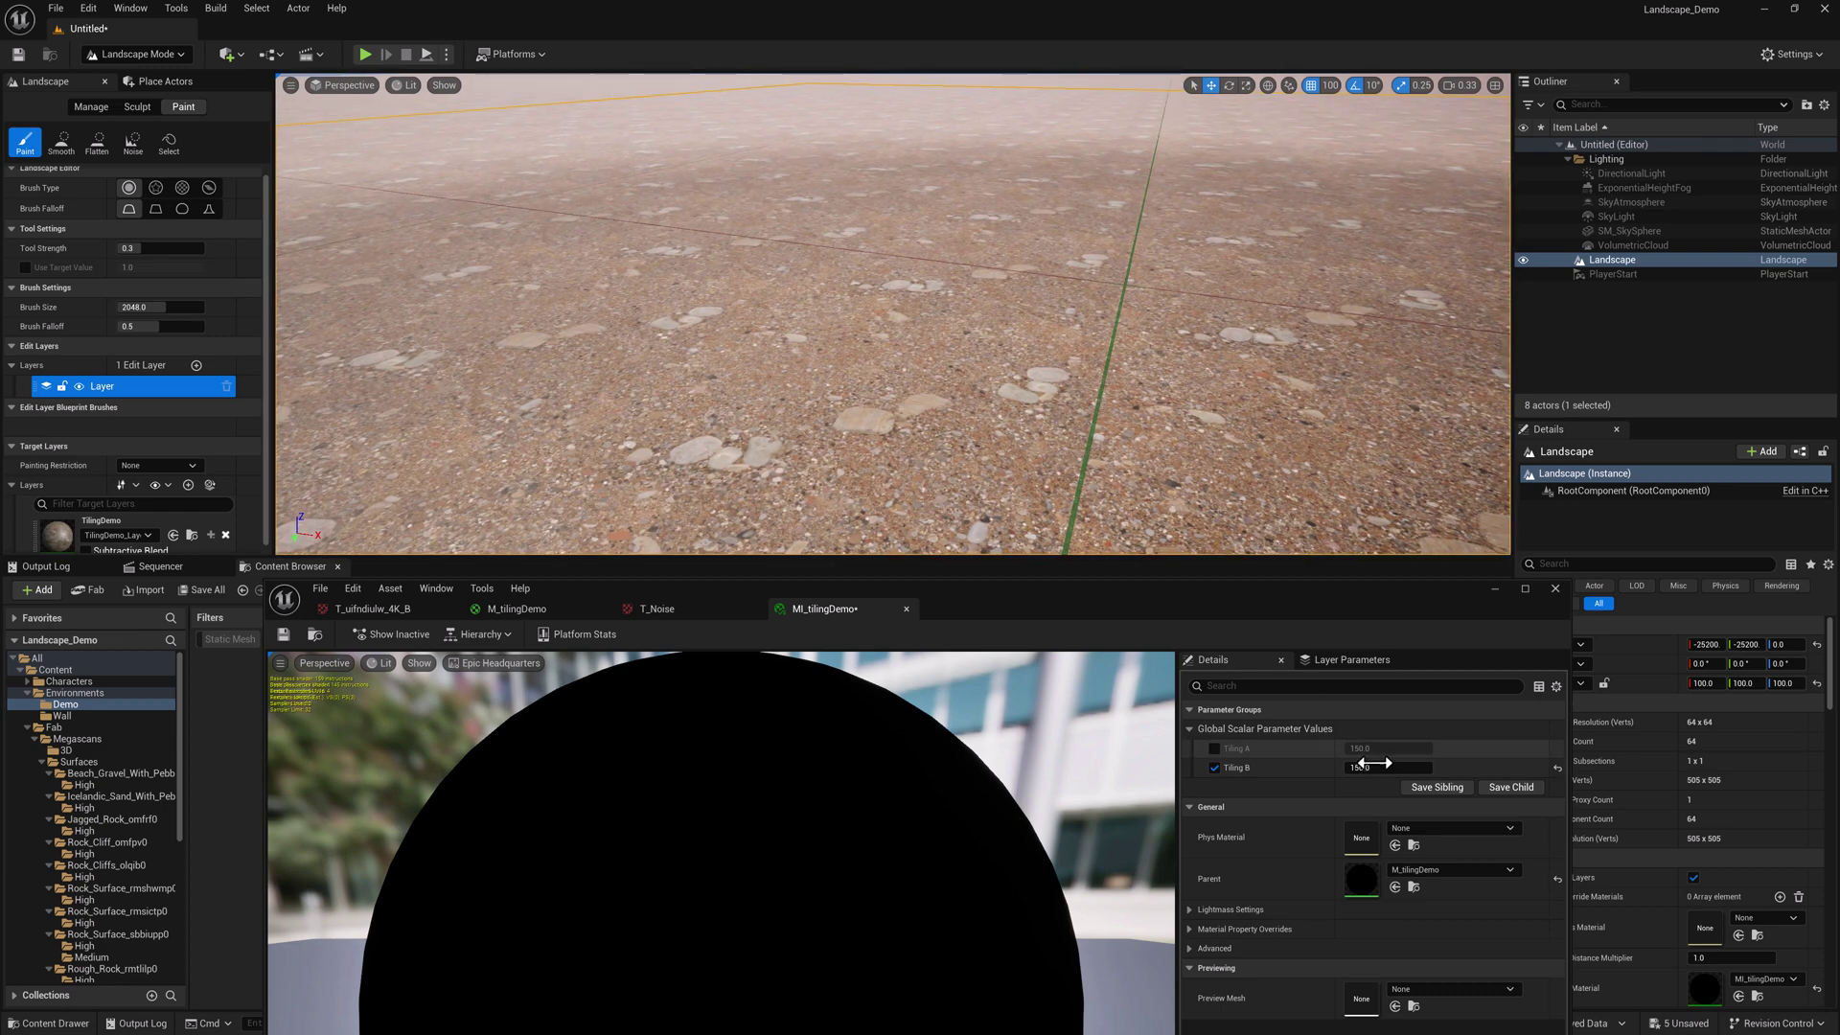
{"action": "mouse_move", "coordinate": [1390, 767]}
{"action": "left_mouse_down"}
{"action": "mouse_move", "coordinate": [1459, 767]}
{"action": "mouse_move", "coordinate": [1419, 768]}
{"action": "left_mouse_up"}
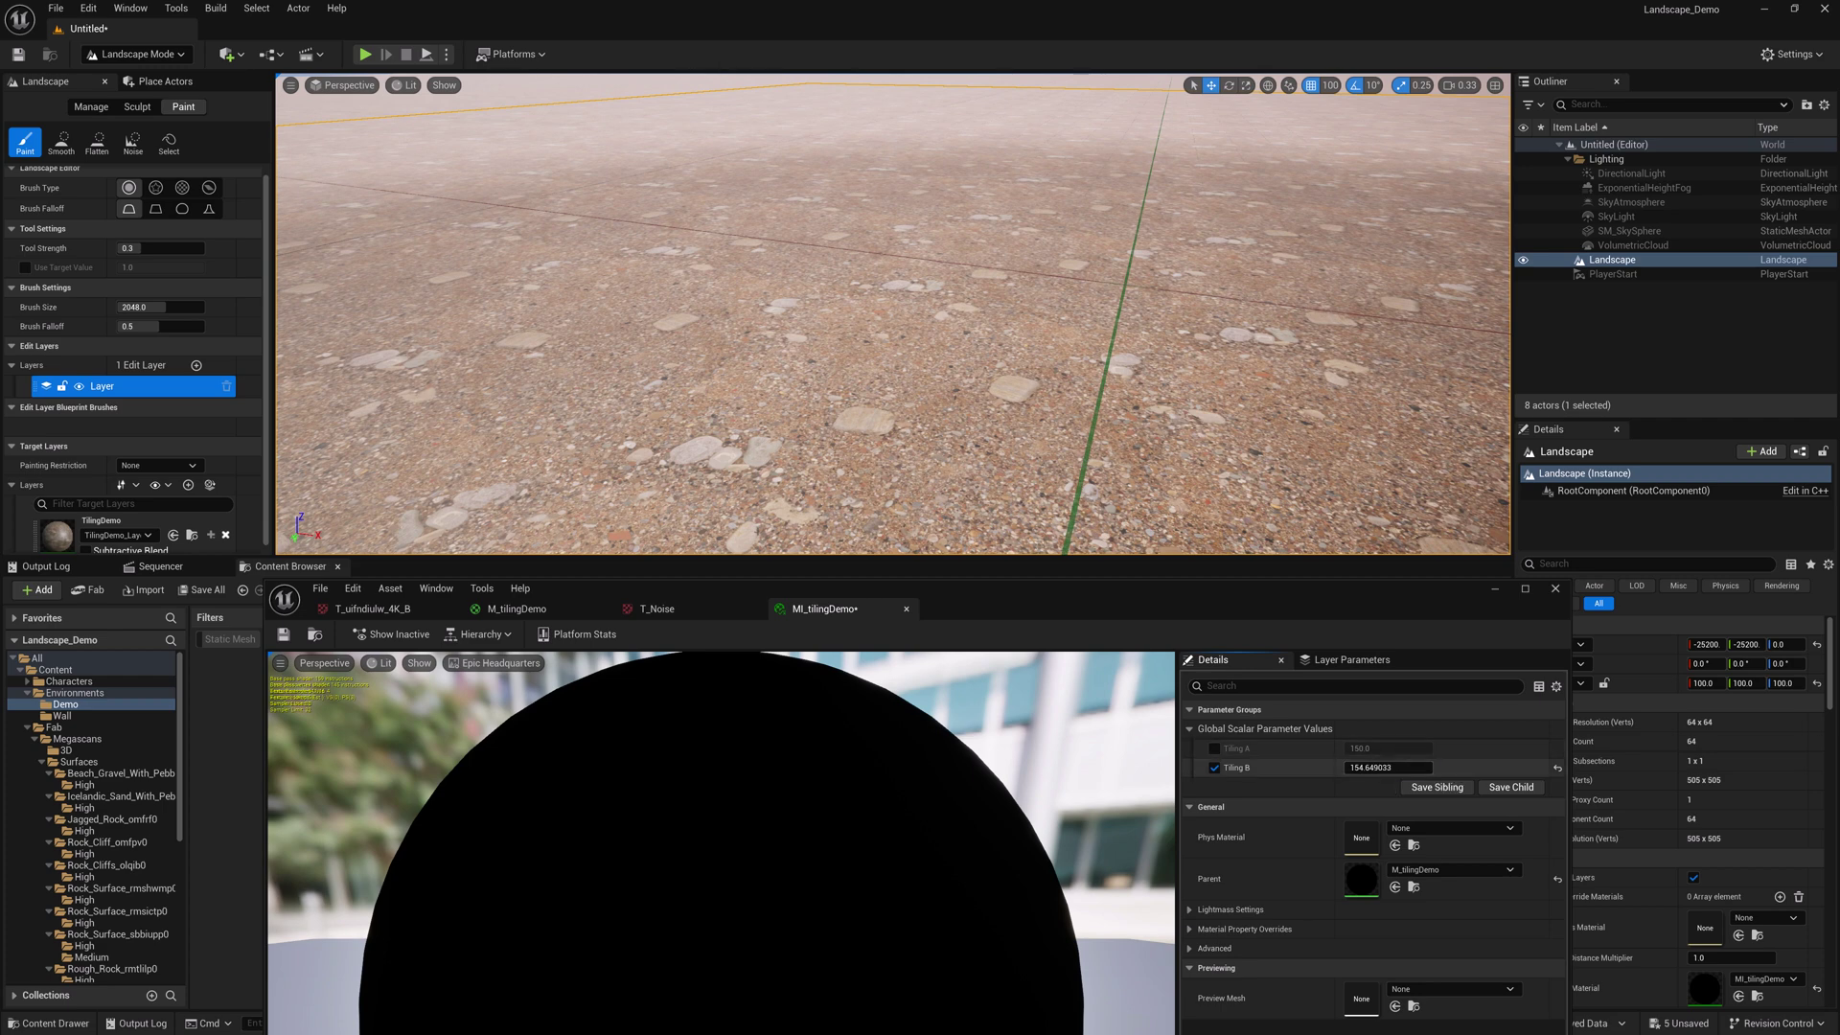
{"action": "left_click_drag", "start_coordinate": [1386, 767], "coordinate": [1392, 767]}
Step: Back in the M_tilingDemo graph, add a Constant below Tiling B and convert it to a parameter
{"action": "left_click_drag", "start_coordinate": [1315, 591], "coordinate": [1313, 242]}
{"action": "left_click", "coordinate": [750, 238]}
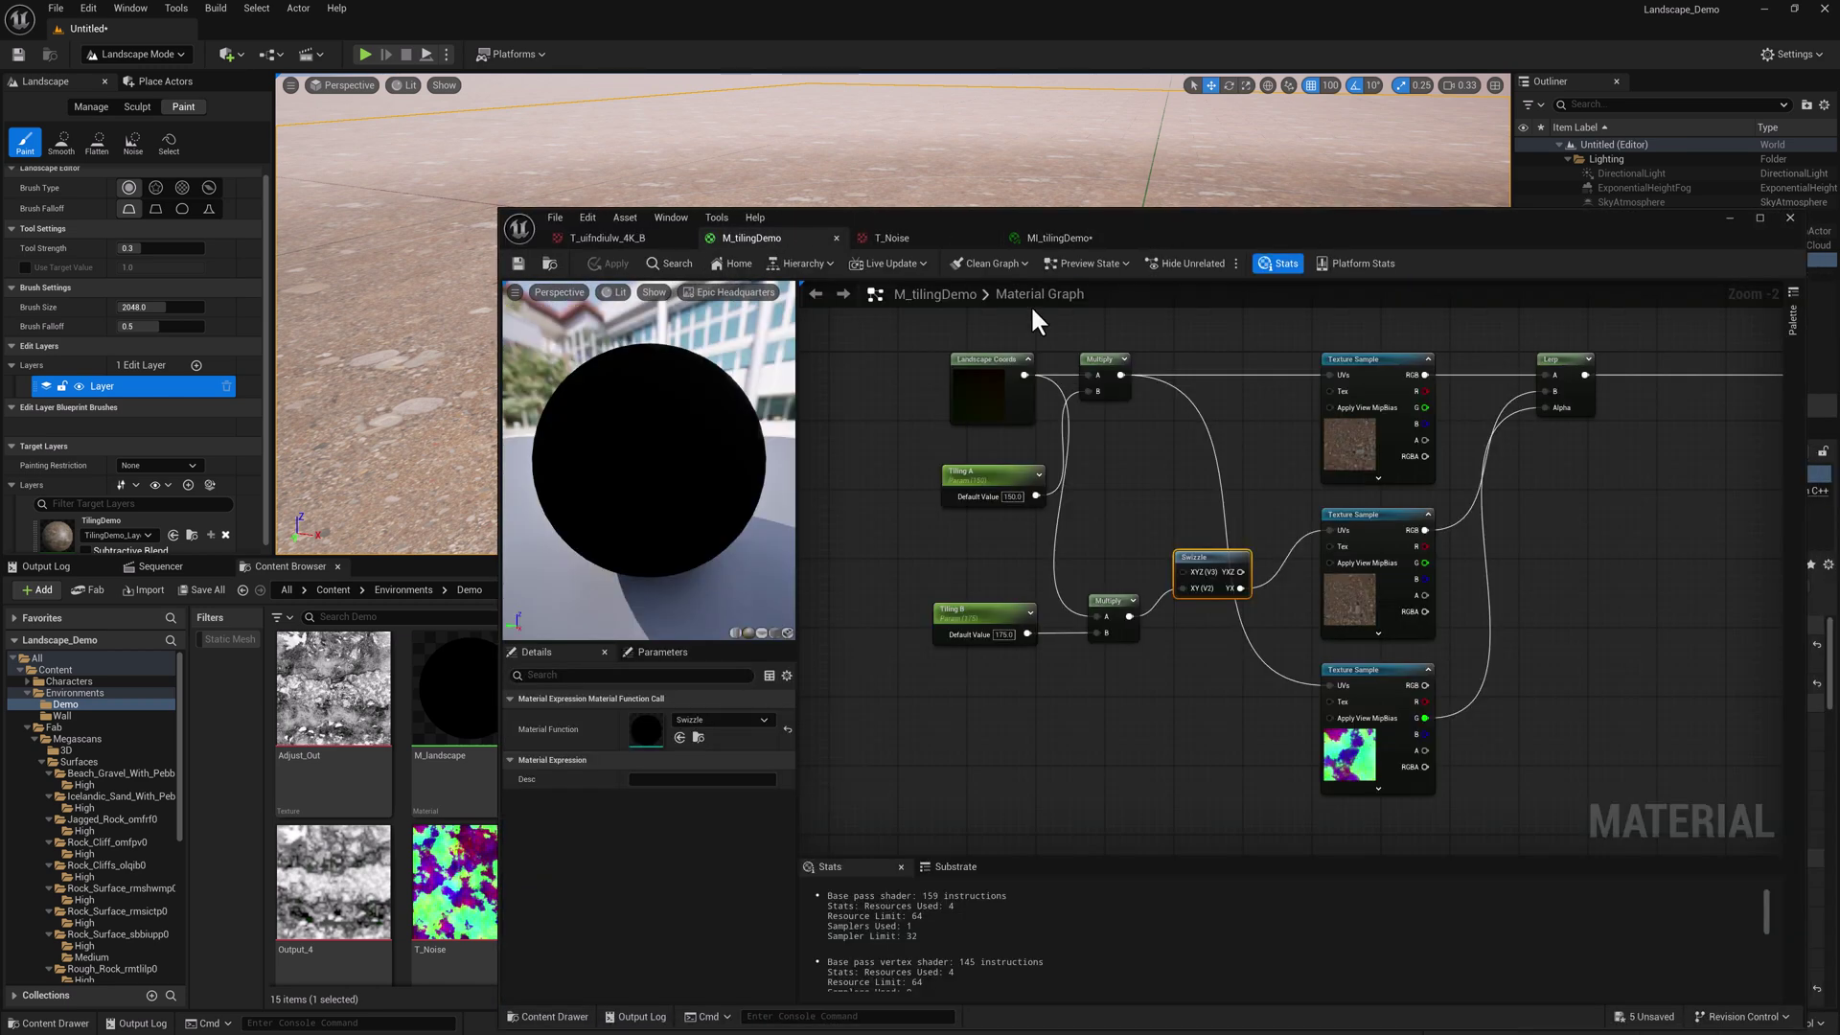
{"action": "right_click", "coordinate": [988, 739]}
{"action": "type", "text": "param"}
{"action": "type", "text": "cons"}
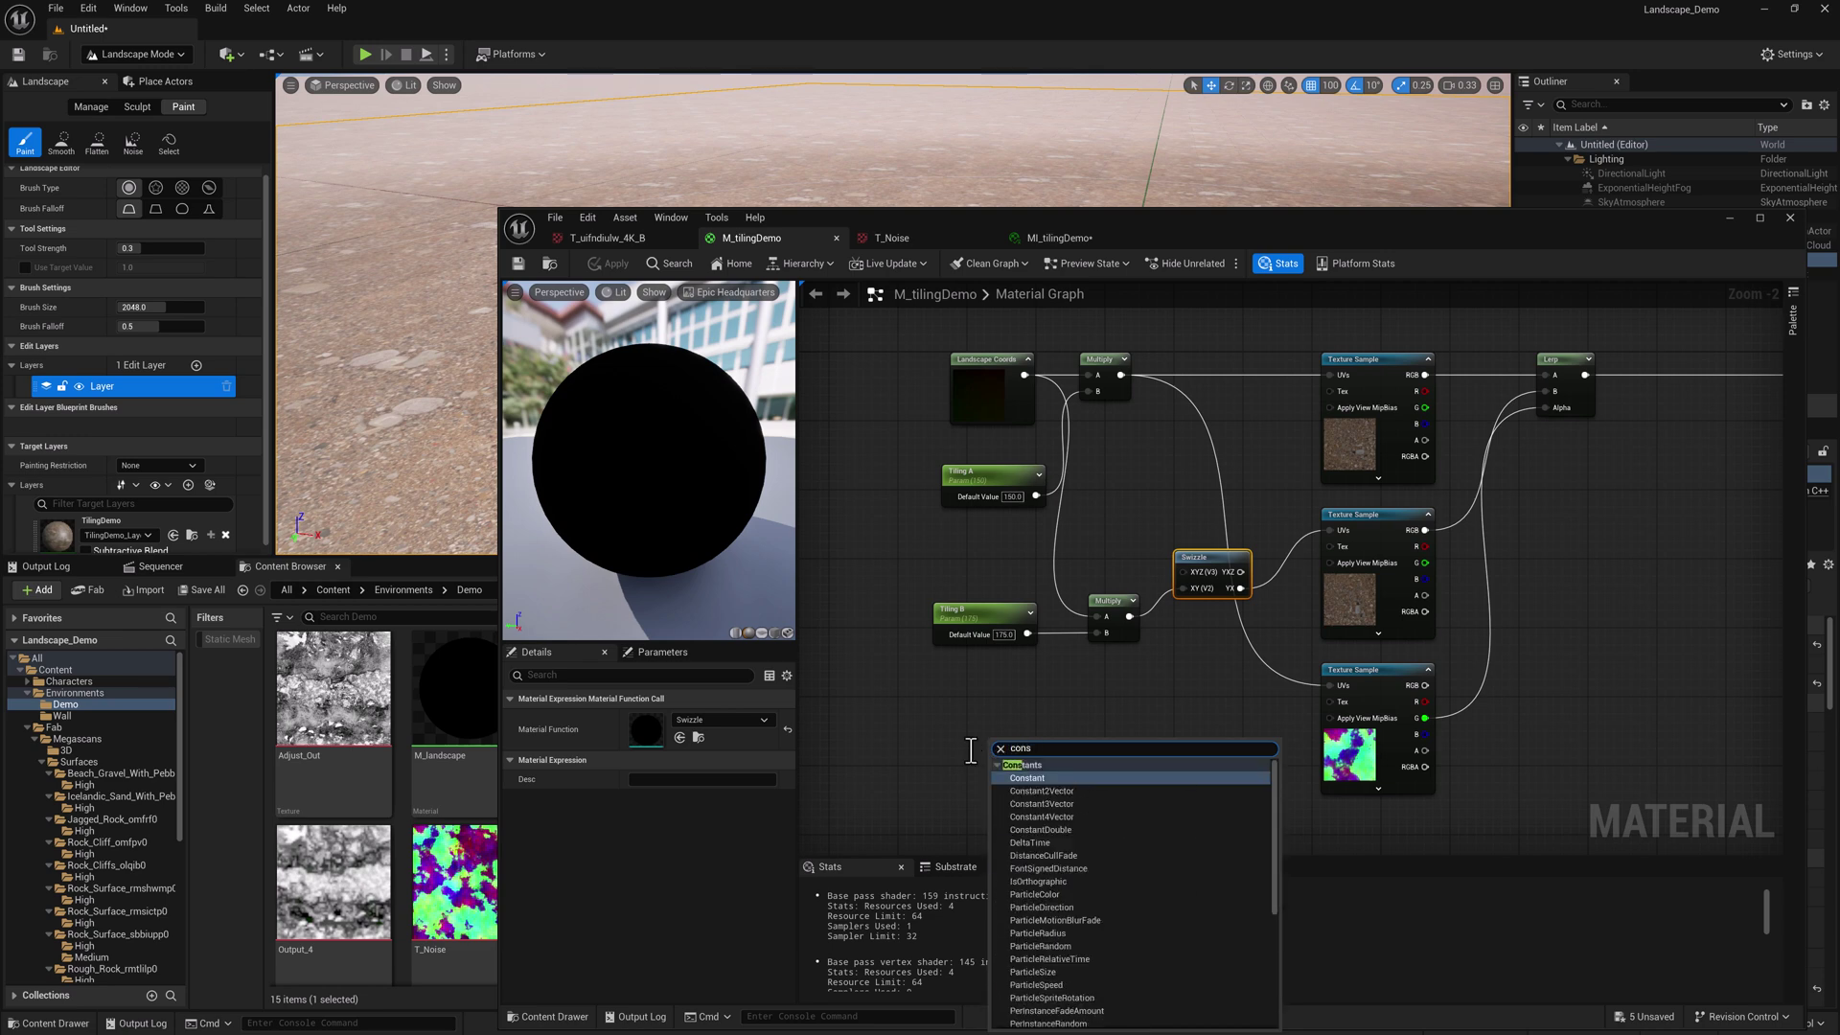
{"action": "left_click", "coordinate": [1057, 776]}
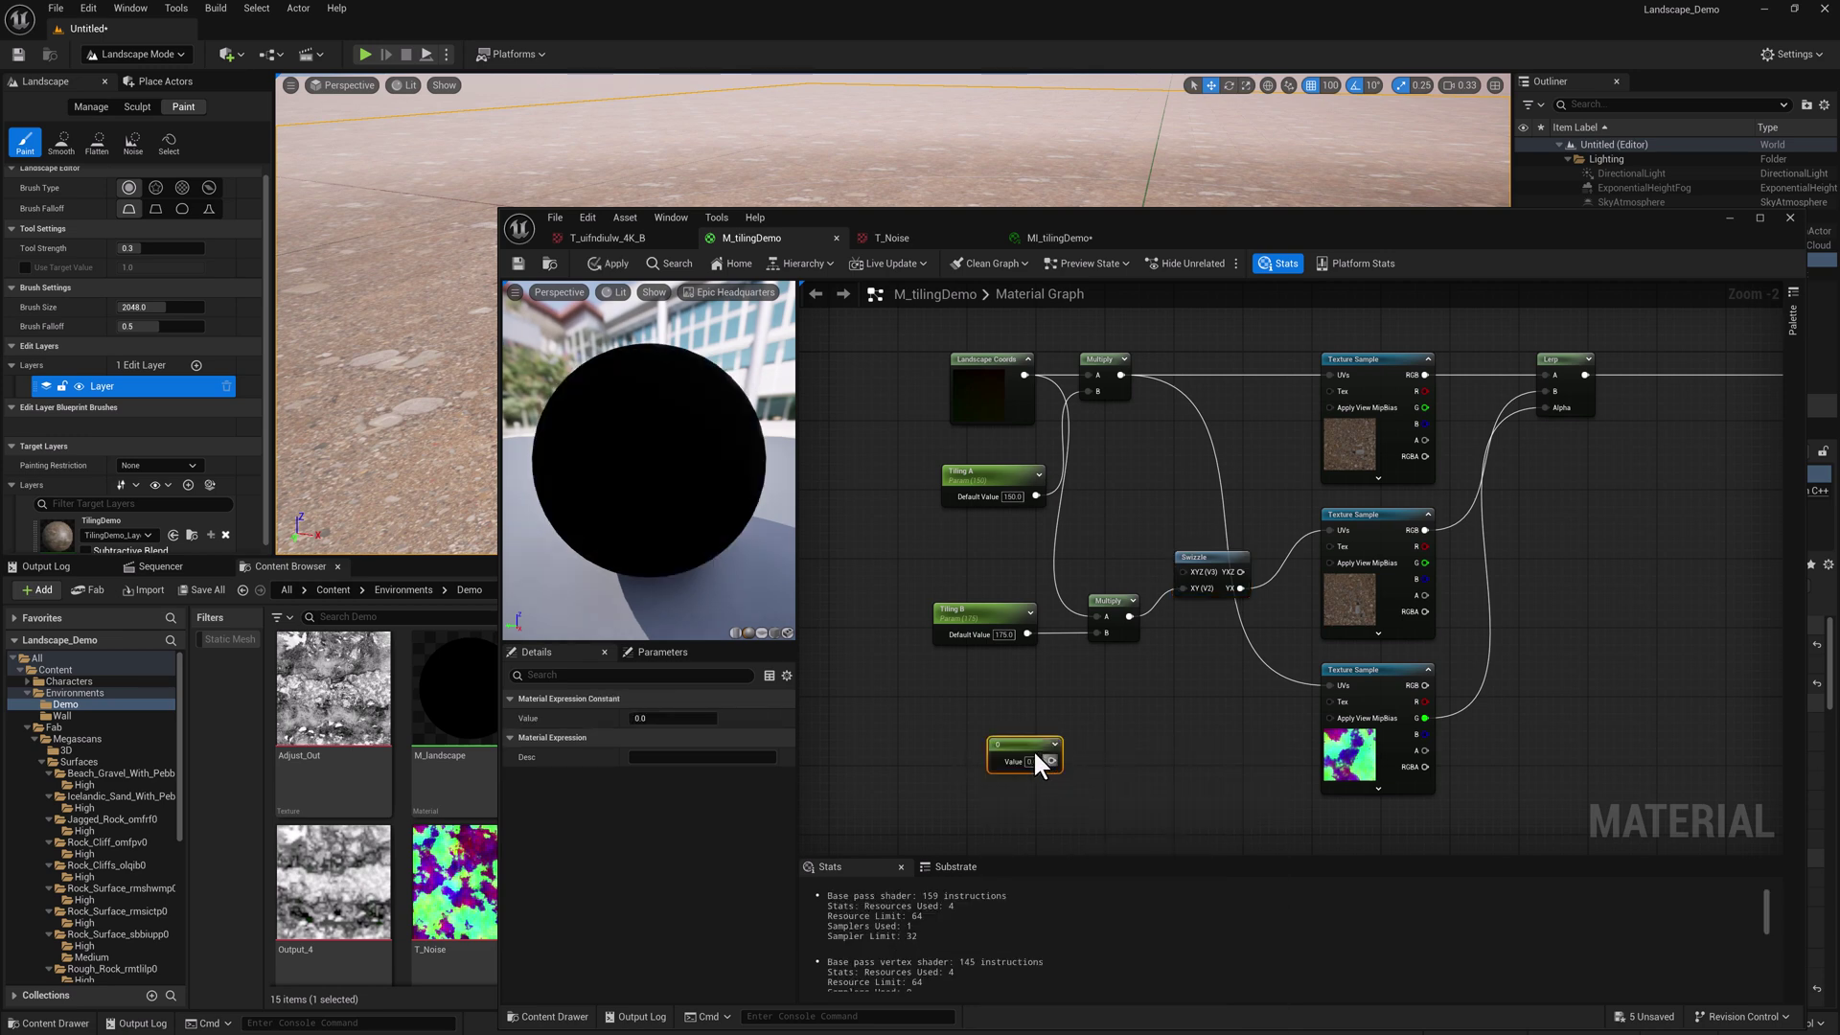
{"action": "right_click", "coordinate": [1032, 752]}
{"action": "key", "text": "Return"}
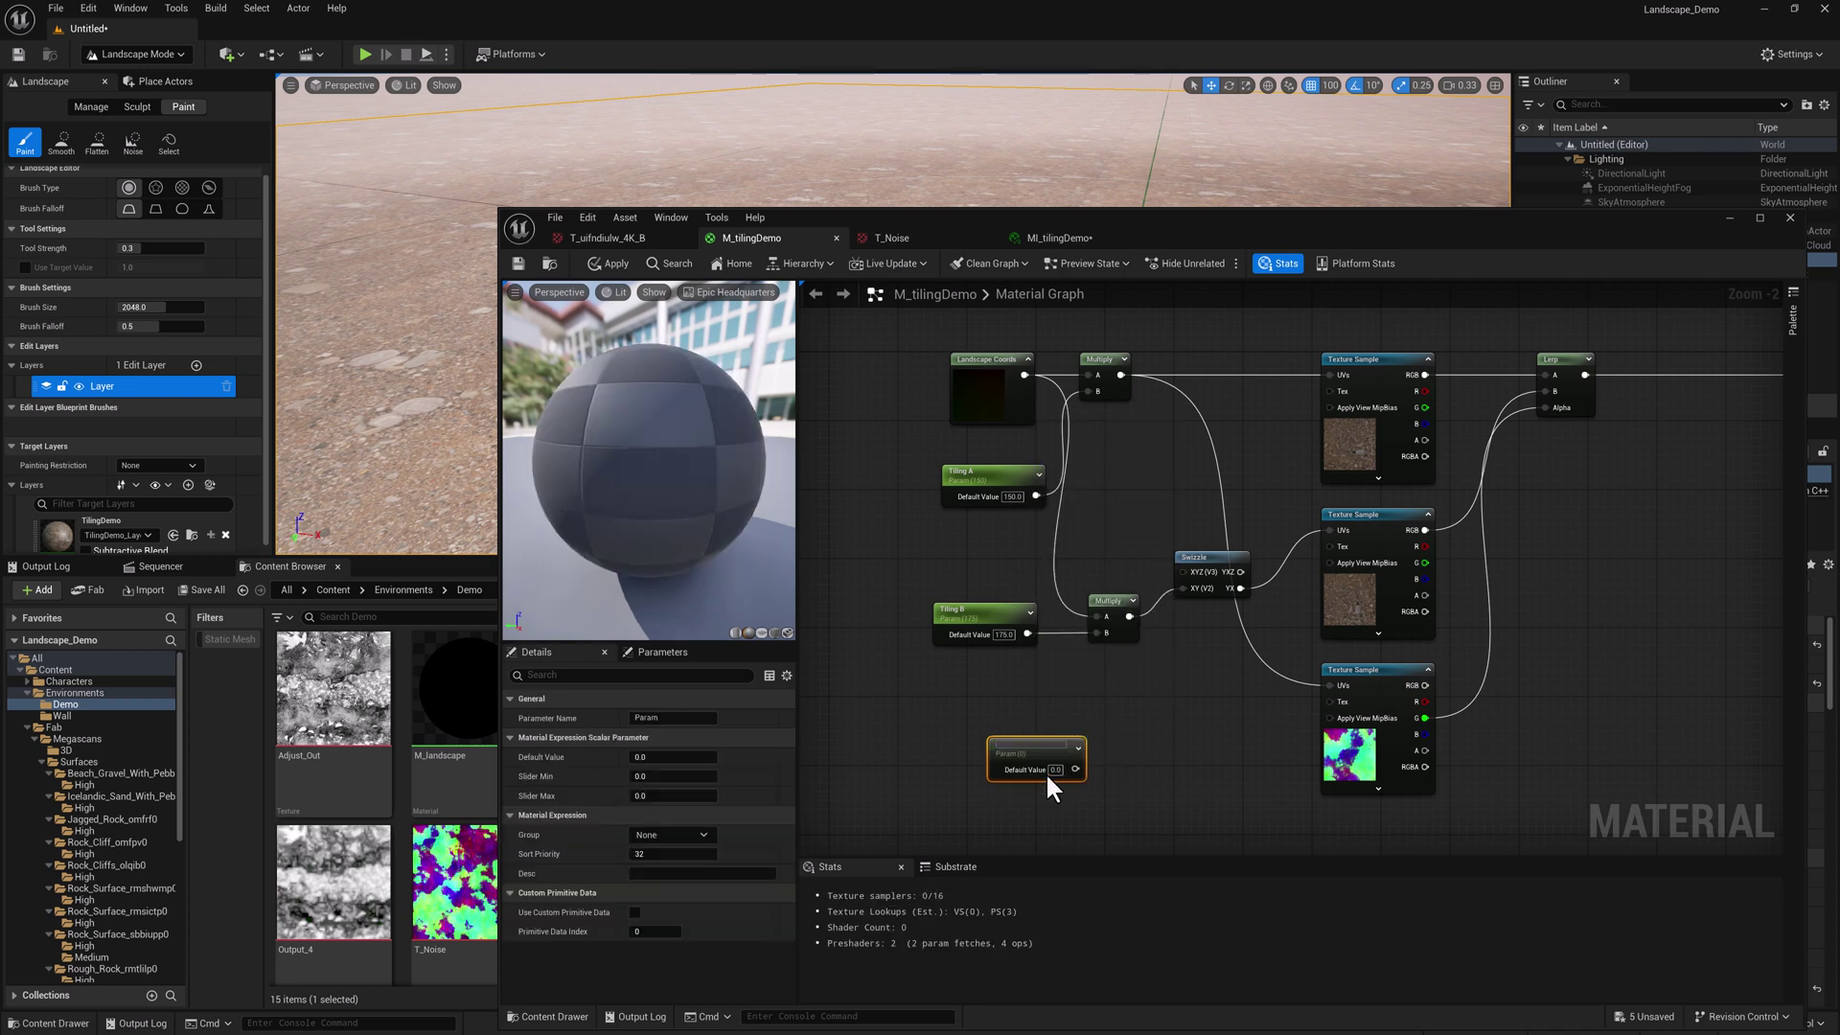
{"action": "type", "text": "a"}
{"action": "left_click", "coordinate": [1145, 698]}
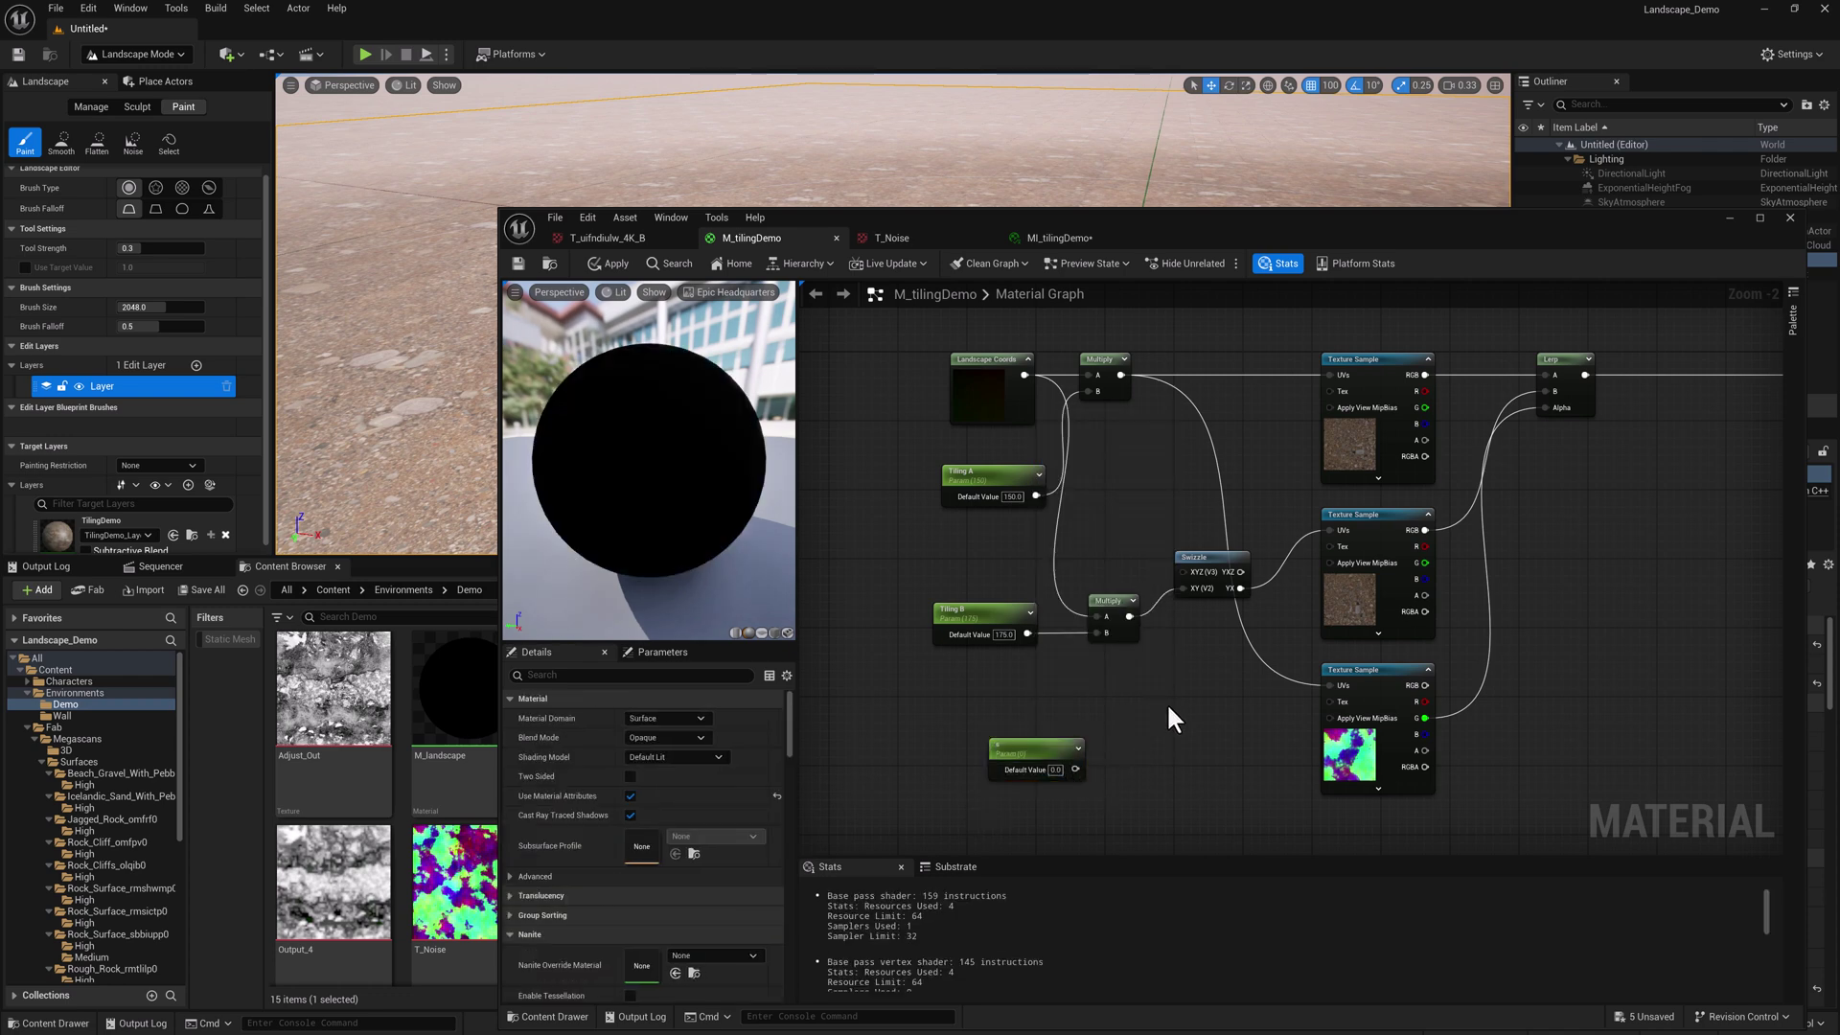
{"action": "left_click", "coordinate": [1130, 703]}
{"action": "type", "text": "ssss"}
{"action": "left_click", "coordinate": [1206, 728]}
{"action": "key", "text": "Delete"}
Step: Name the new scalar parameter Mask Tiling and set its default value to 200
{"action": "left_click", "coordinate": [1037, 746]}
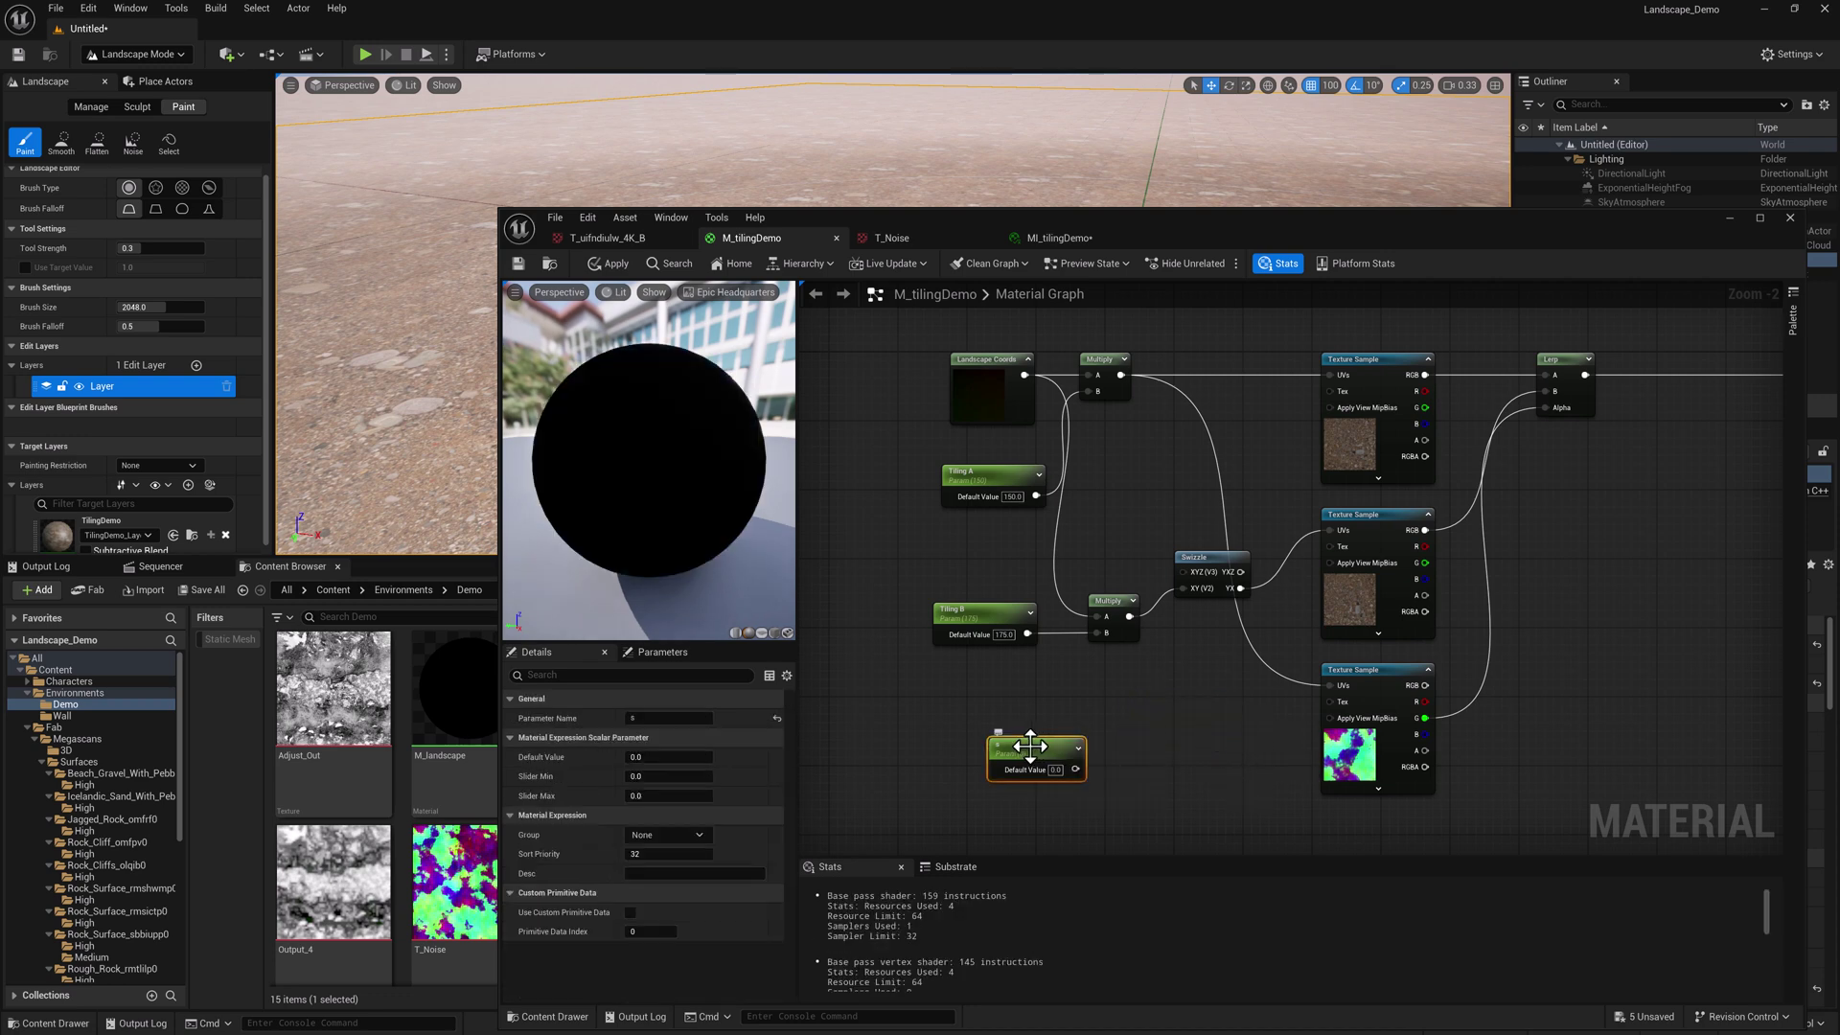
{"action": "right_click", "coordinate": [1037, 746]}
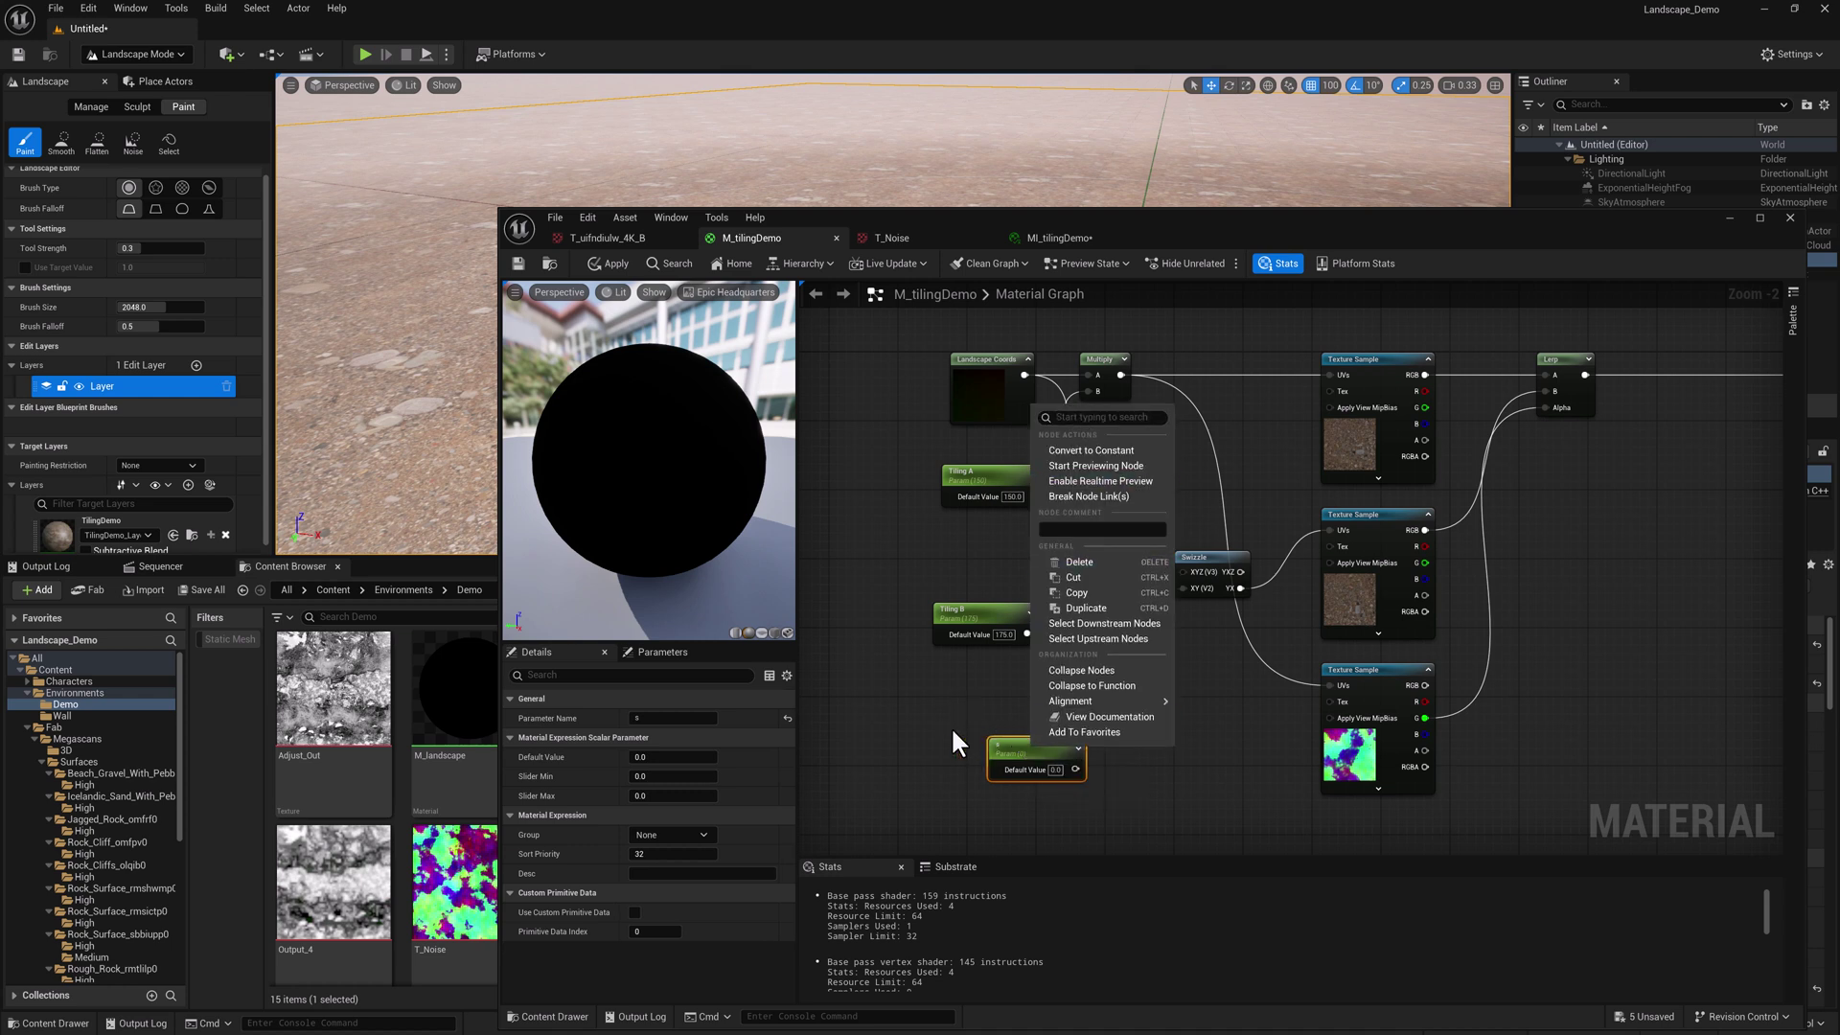
{"action": "left_click", "coordinate": [637, 718]}
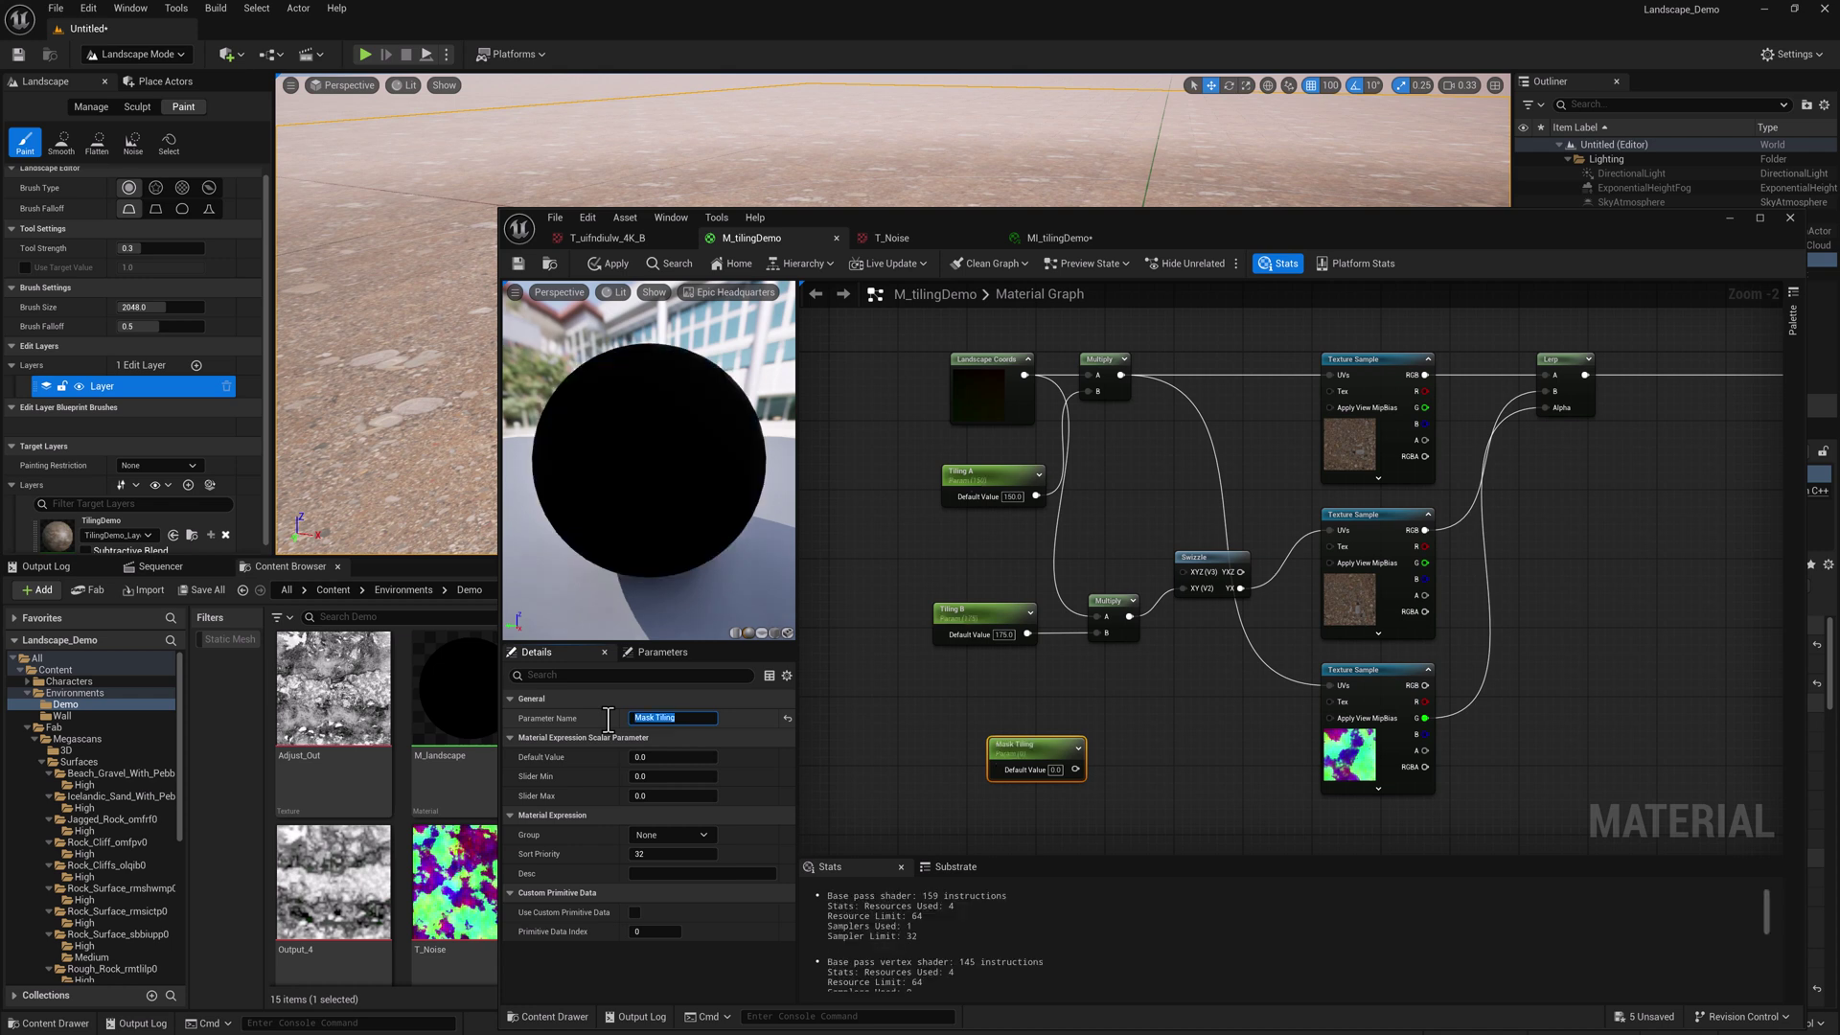
{"action": "key", "text": "Return"}
{"action": "left_click", "coordinate": [1055, 770]}
{"action": "key", "text": "Return"}
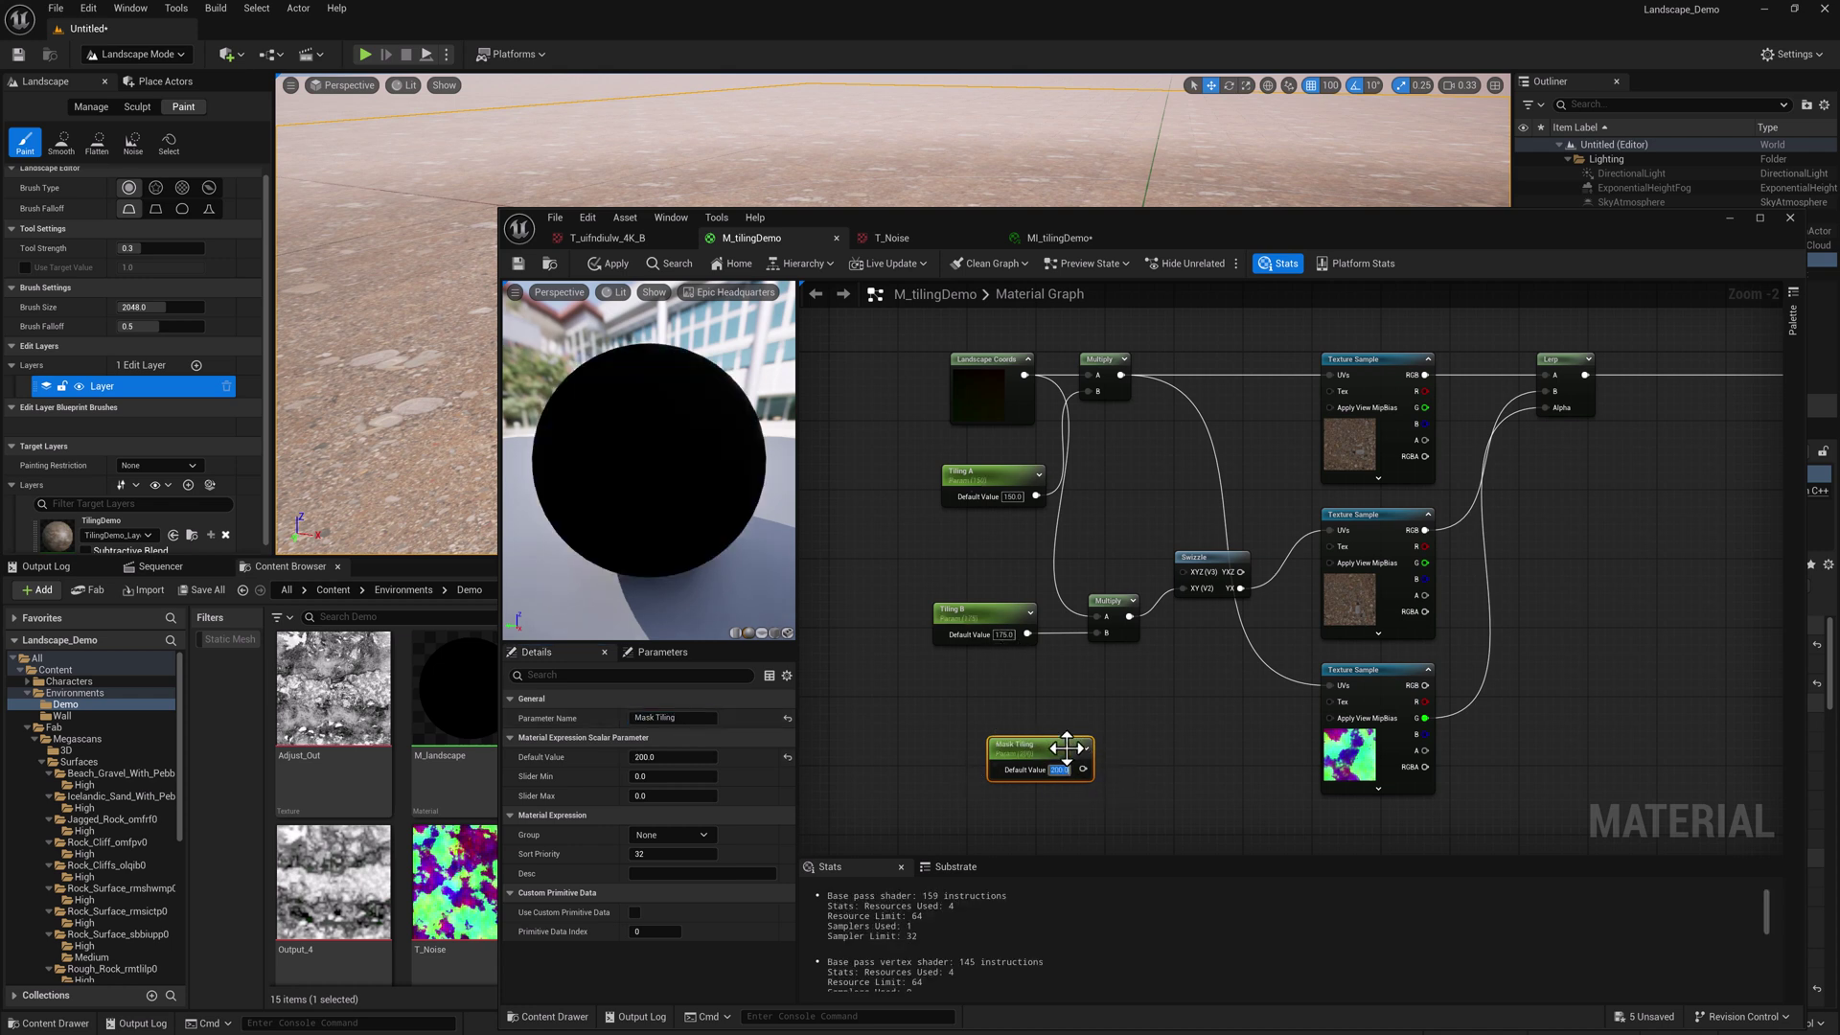
Step: Multiply the landscape coordinates by Mask Tiling in a new Multiply node, feed it into the T_Noise sample's UVs and align the nodes
{"action": "left_click", "coordinate": [1112, 734]}
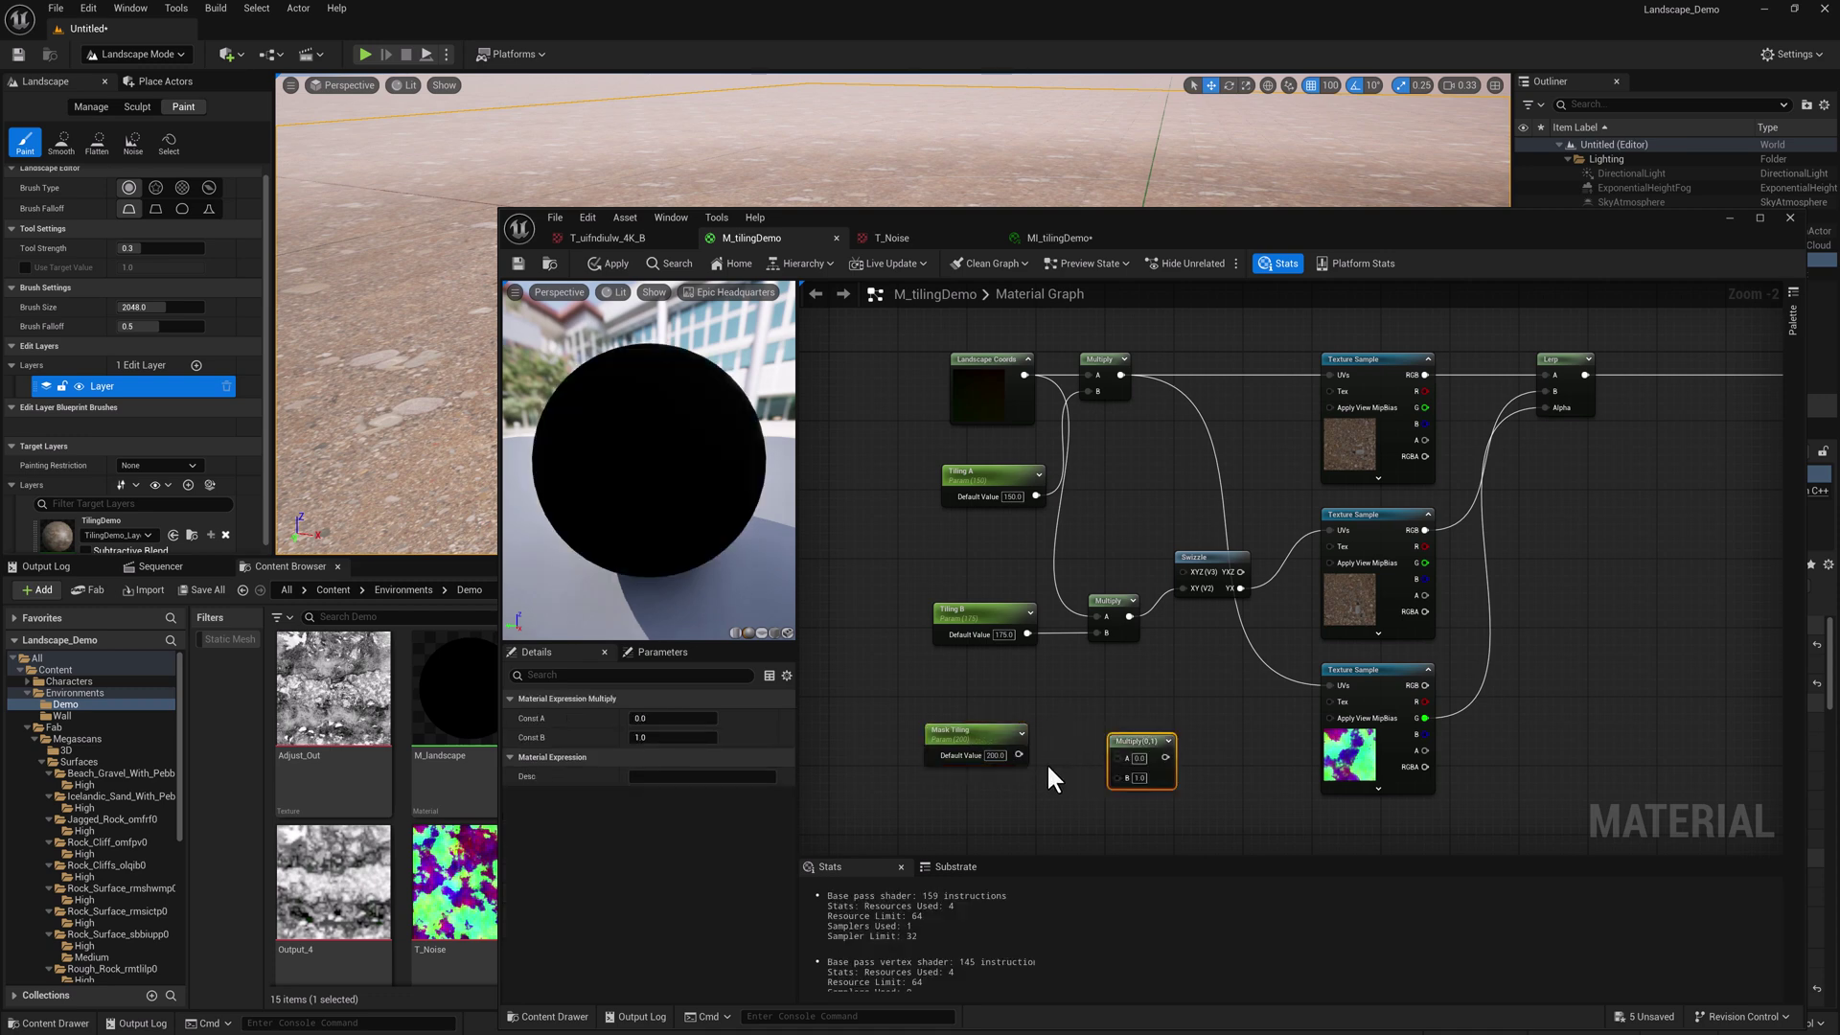
{"action": "left_click_drag", "start_coordinate": [1019, 755], "coordinate": [1117, 777]}
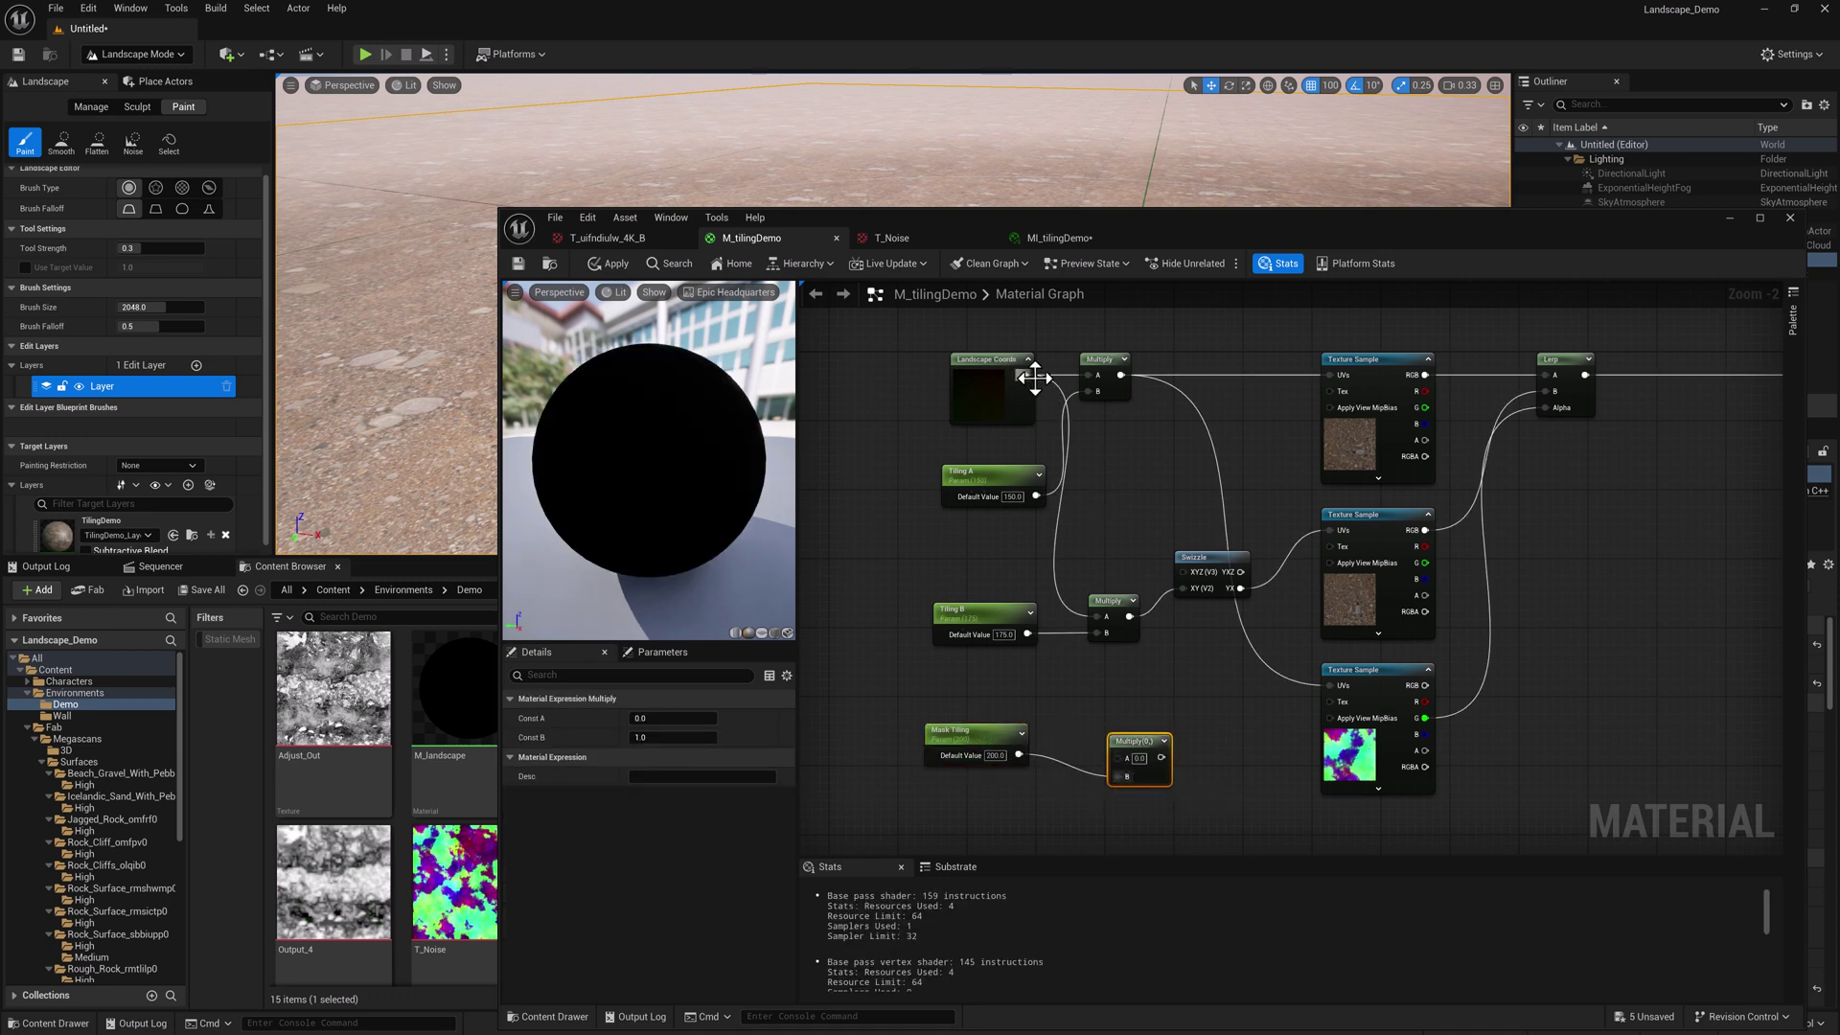
{"action": "left_click_drag", "start_coordinate": [1025, 376], "coordinate": [1330, 686]}
{"action": "left_click_drag", "start_coordinate": [1147, 736], "coordinate": [1159, 717]}
{"action": "mouse_move", "coordinate": [1038, 737]}
{"action": "left_mouse_down"}
{"action": "mouse_move", "coordinate": [948, 762]}
{"action": "mouse_move", "coordinate": [1007, 744]}
{"action": "left_mouse_up"}
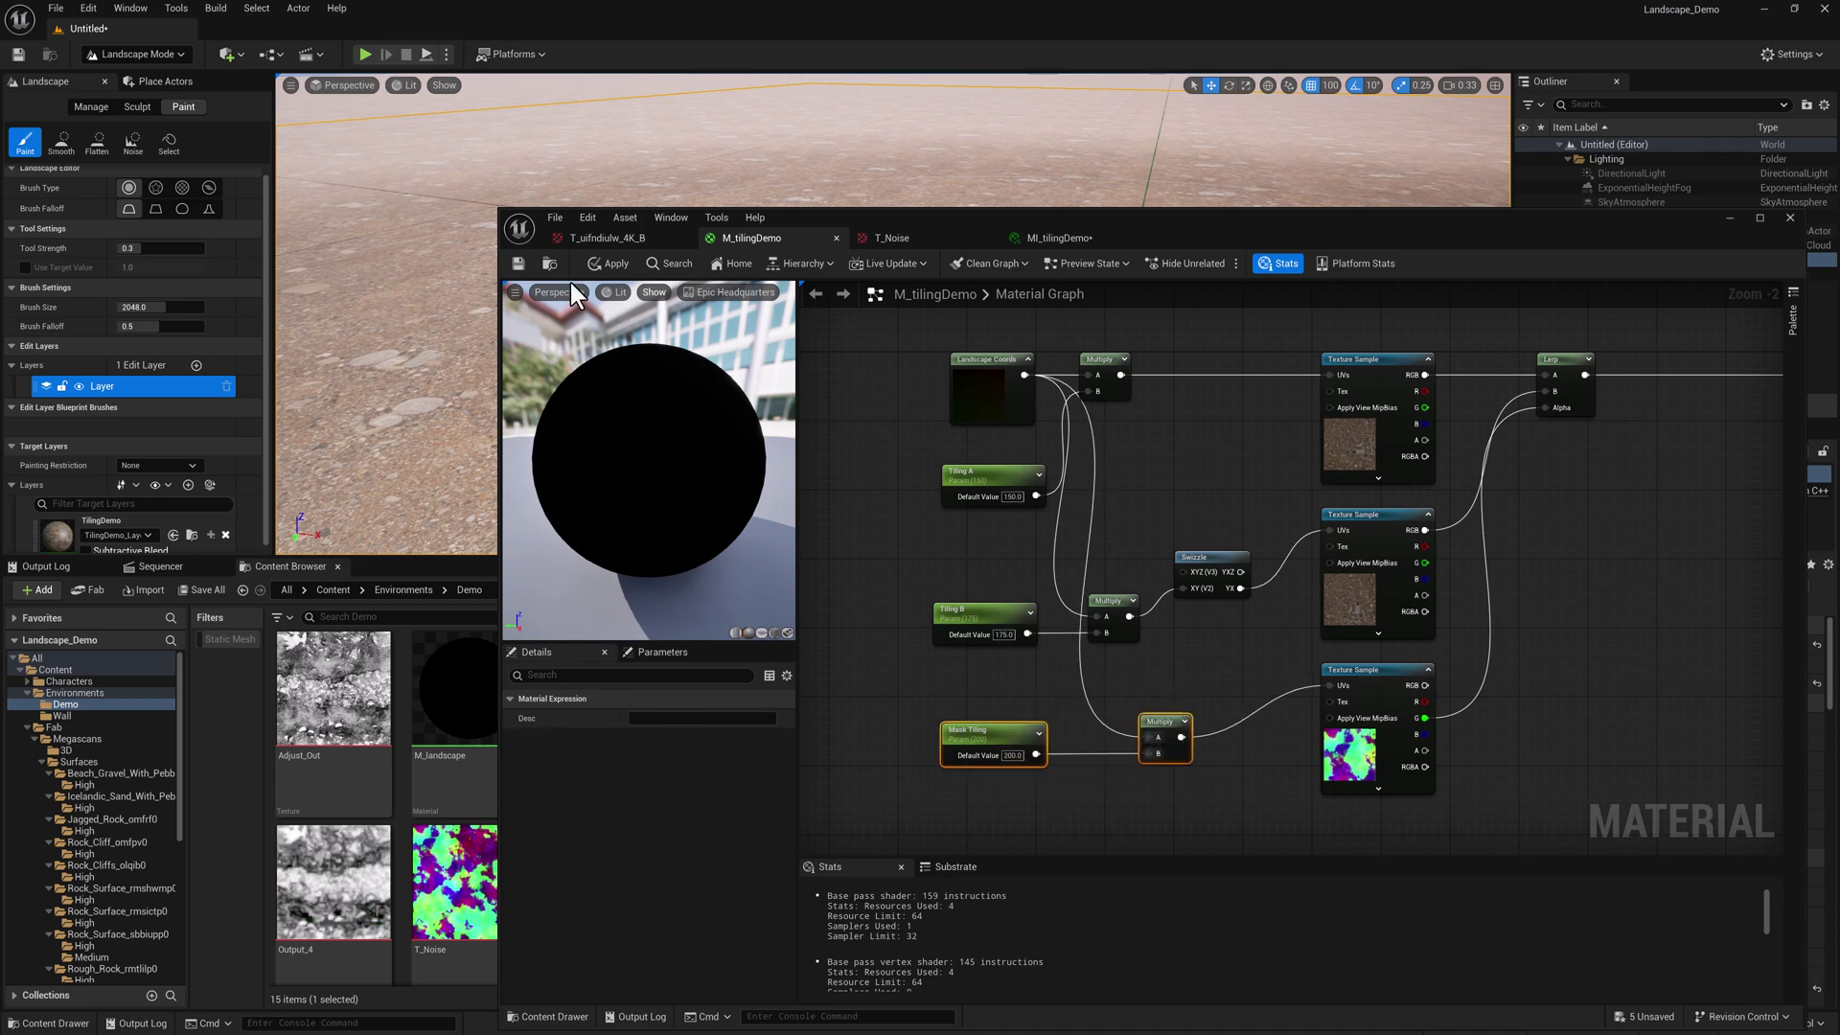
Step: Save the material changes and try other Tiling B override values in MI_tilingDemo while viewing the landscape
{"action": "left_click", "coordinate": [1062, 237]}
{"action": "left_click", "coordinate": [515, 264]}
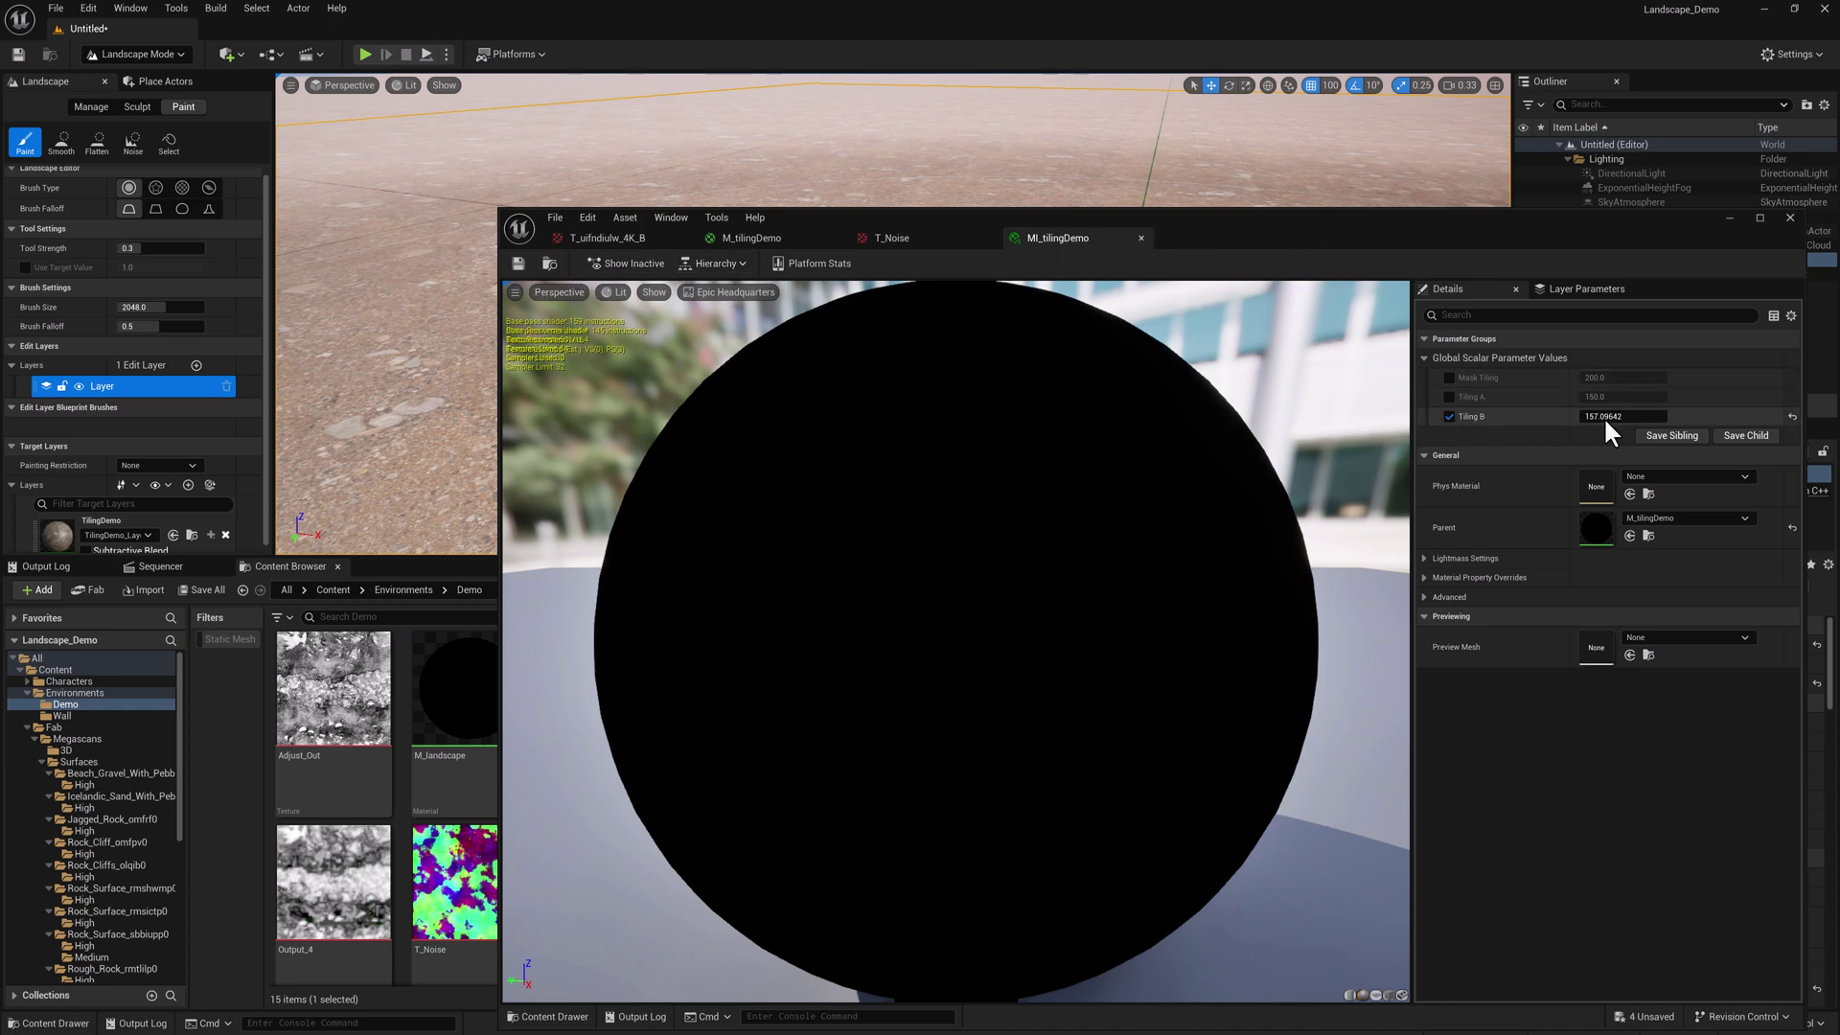
{"action": "left_click_drag", "start_coordinate": [1542, 234], "coordinate": [1315, 556]}
{"action": "left_click_drag", "start_coordinate": [1425, 721], "coordinate": [1318, 720]}
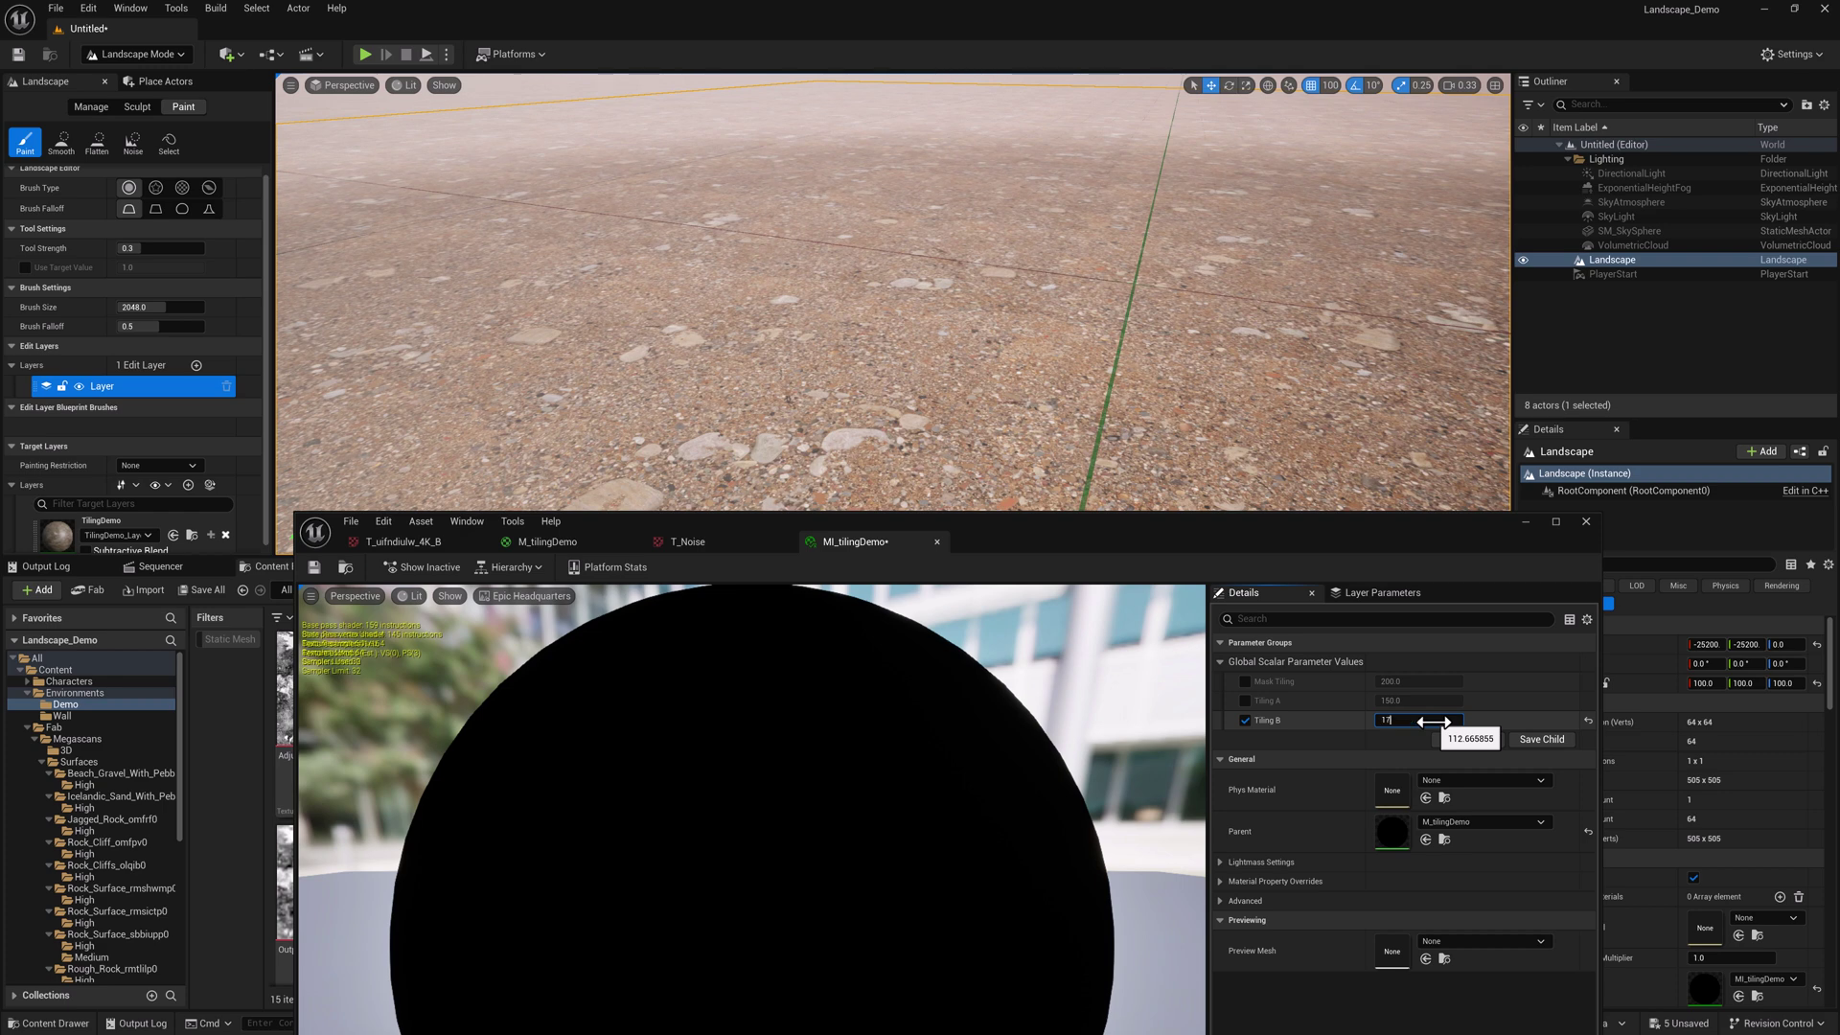
{"action": "key", "text": "Return"}
Step: Disable the Tiling B override in MI_tilingDemo, then enable Mask Tiling and set it to about 202
{"action": "left_click", "coordinate": [1245, 720]}
{"action": "left_click", "coordinate": [1246, 680]}
{"action": "mouse_move", "coordinate": [1418, 682]}
{"action": "left_mouse_down"}
{"action": "mouse_move", "coordinate": [1378, 681]}
{"action": "mouse_move", "coordinate": [1414, 682]}
{"action": "mouse_move", "coordinate": [1397, 671]}
{"action": "left_mouse_up"}
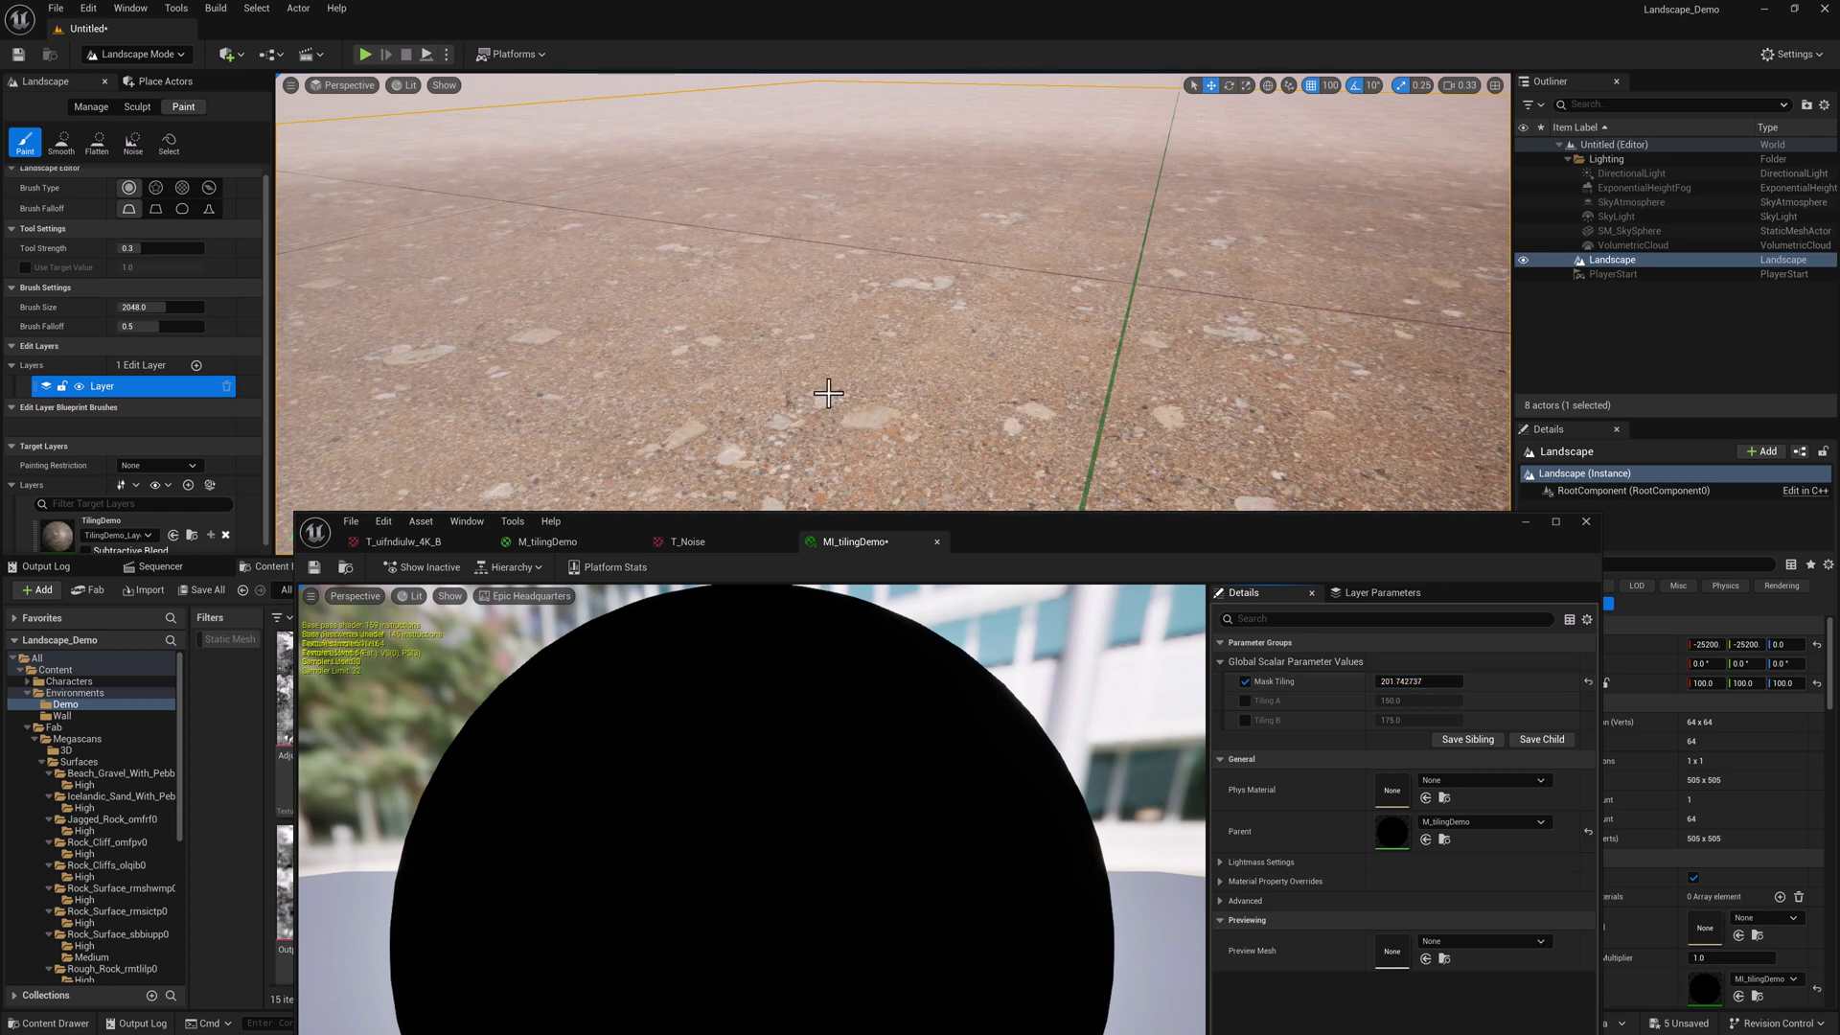
Step: Wire the T_Noise sample's green output into Base Color in M_tilingDemo and save the material to preview the mask
{"action": "left_click", "coordinate": [547, 541]}
{"action": "scroll", "coordinate": [1228, 767], "scroll_direction": "down", "scroll_amount": 1}
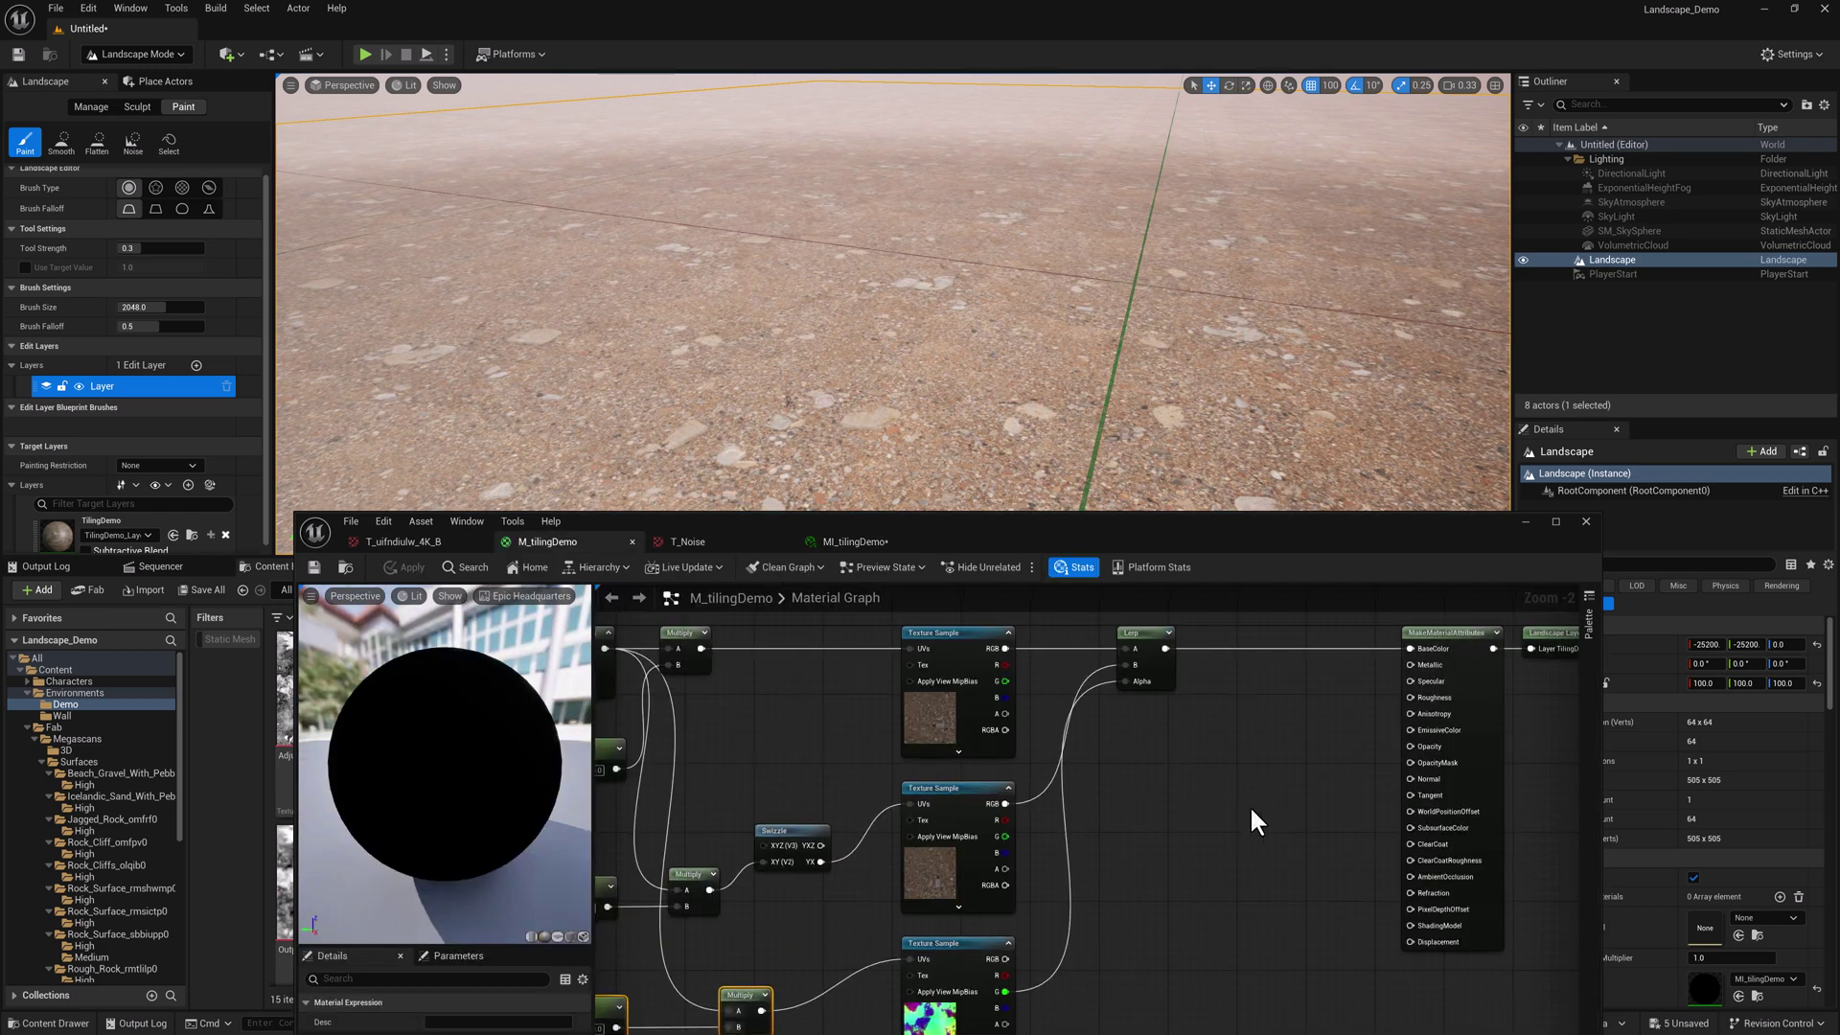
{"action": "left_click_drag", "start_coordinate": [1025, 975], "coordinate": [1405, 661]}
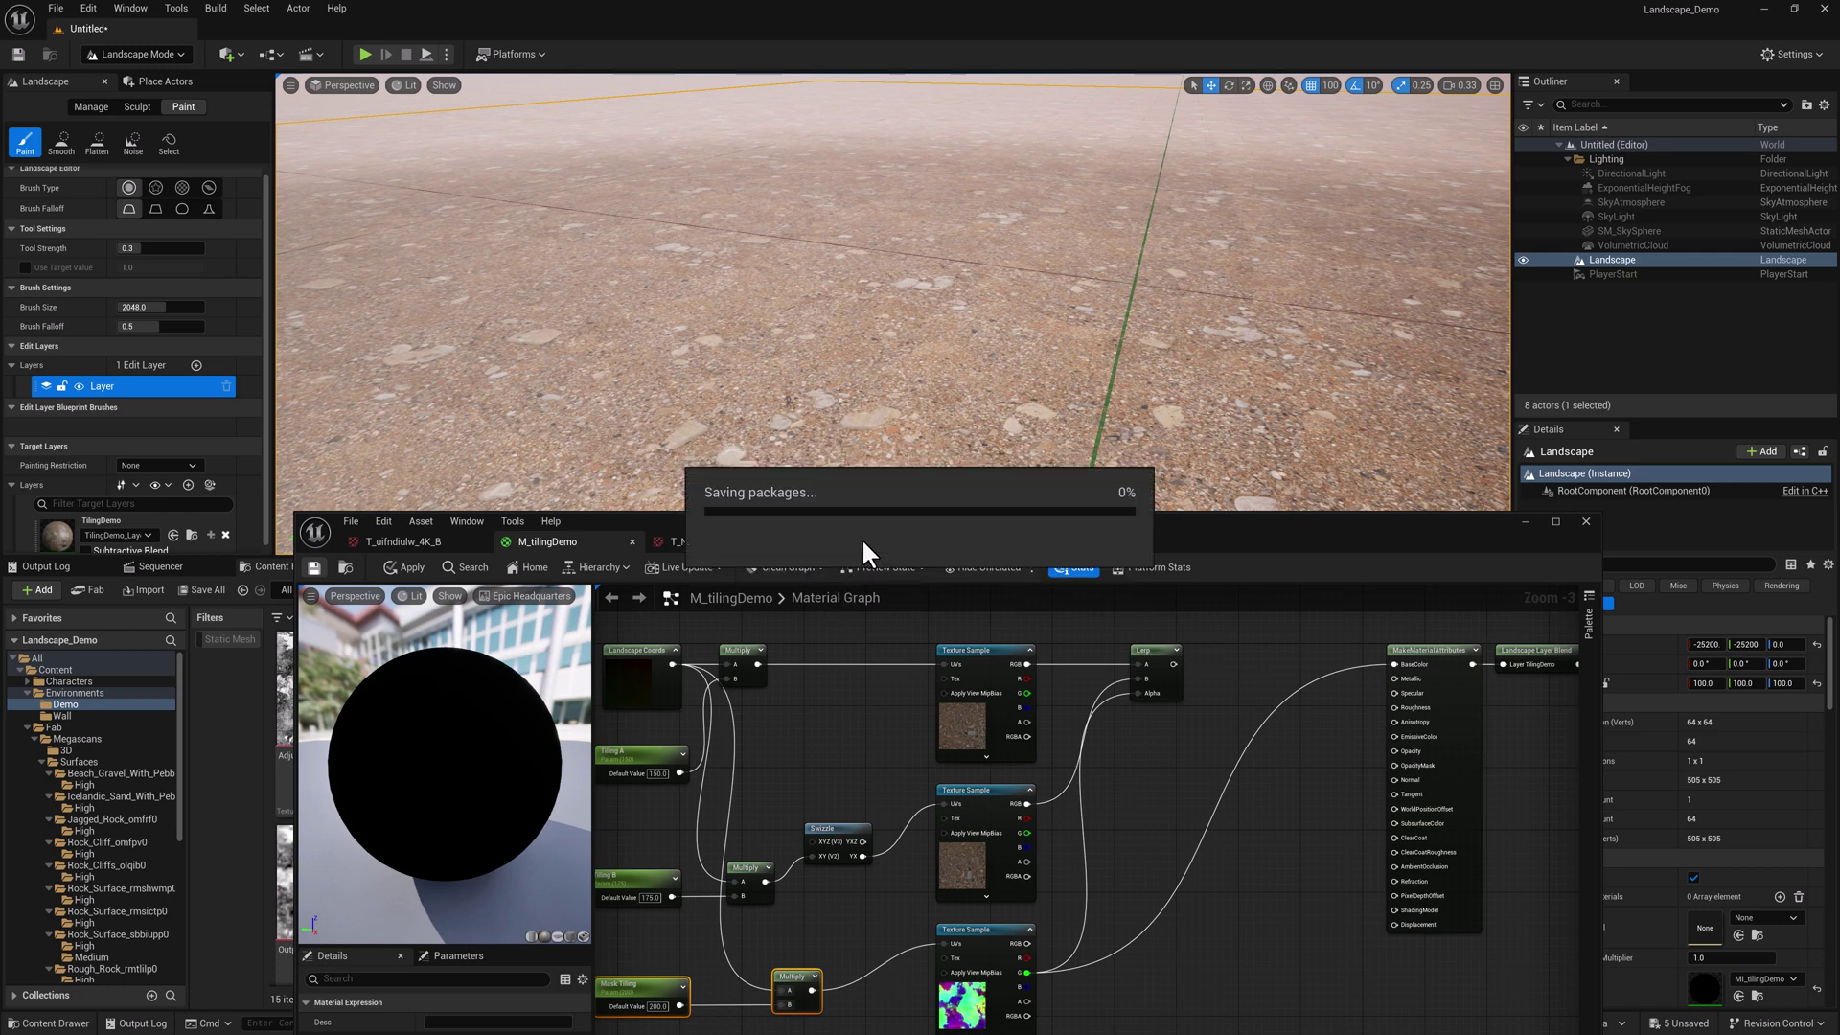
Step: Try a lower Mask Tiling value in MI_tilingDemo, then set it to 100
{"action": "left_click", "coordinate": [867, 540]}
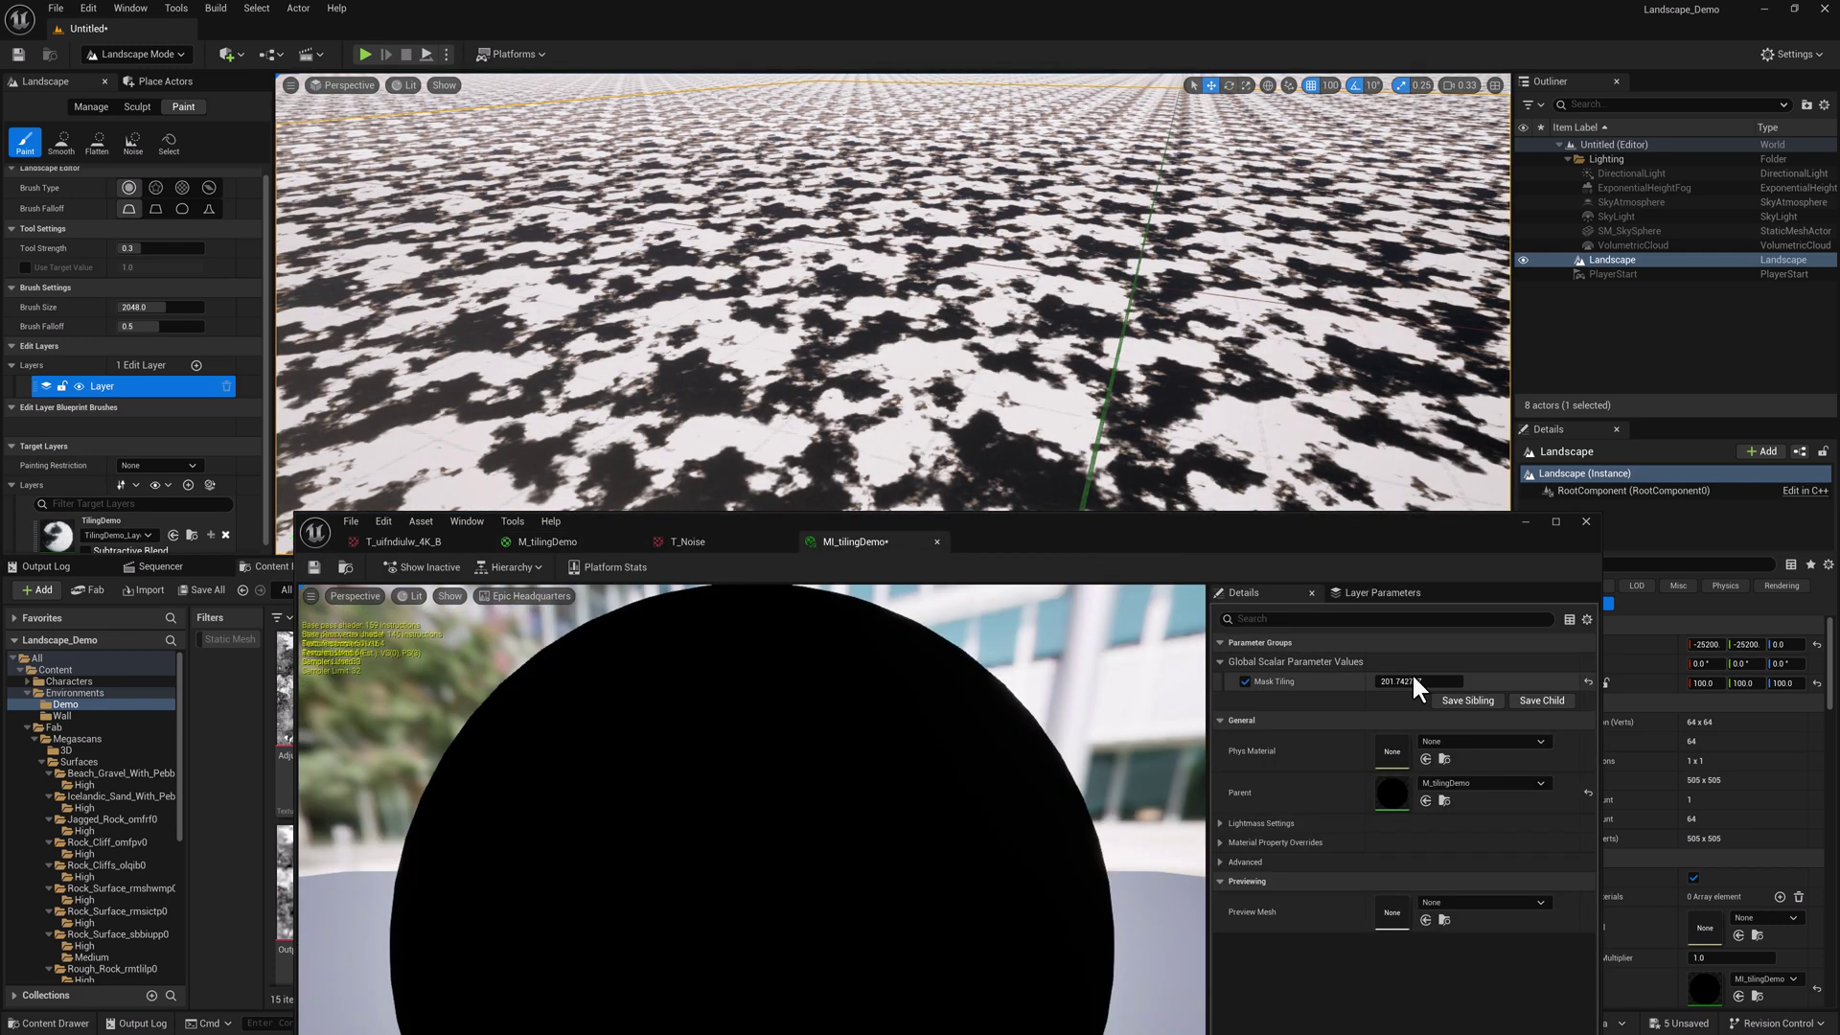
{"action": "left_click_drag", "start_coordinate": [1420, 681], "coordinate": [1293, 681]}
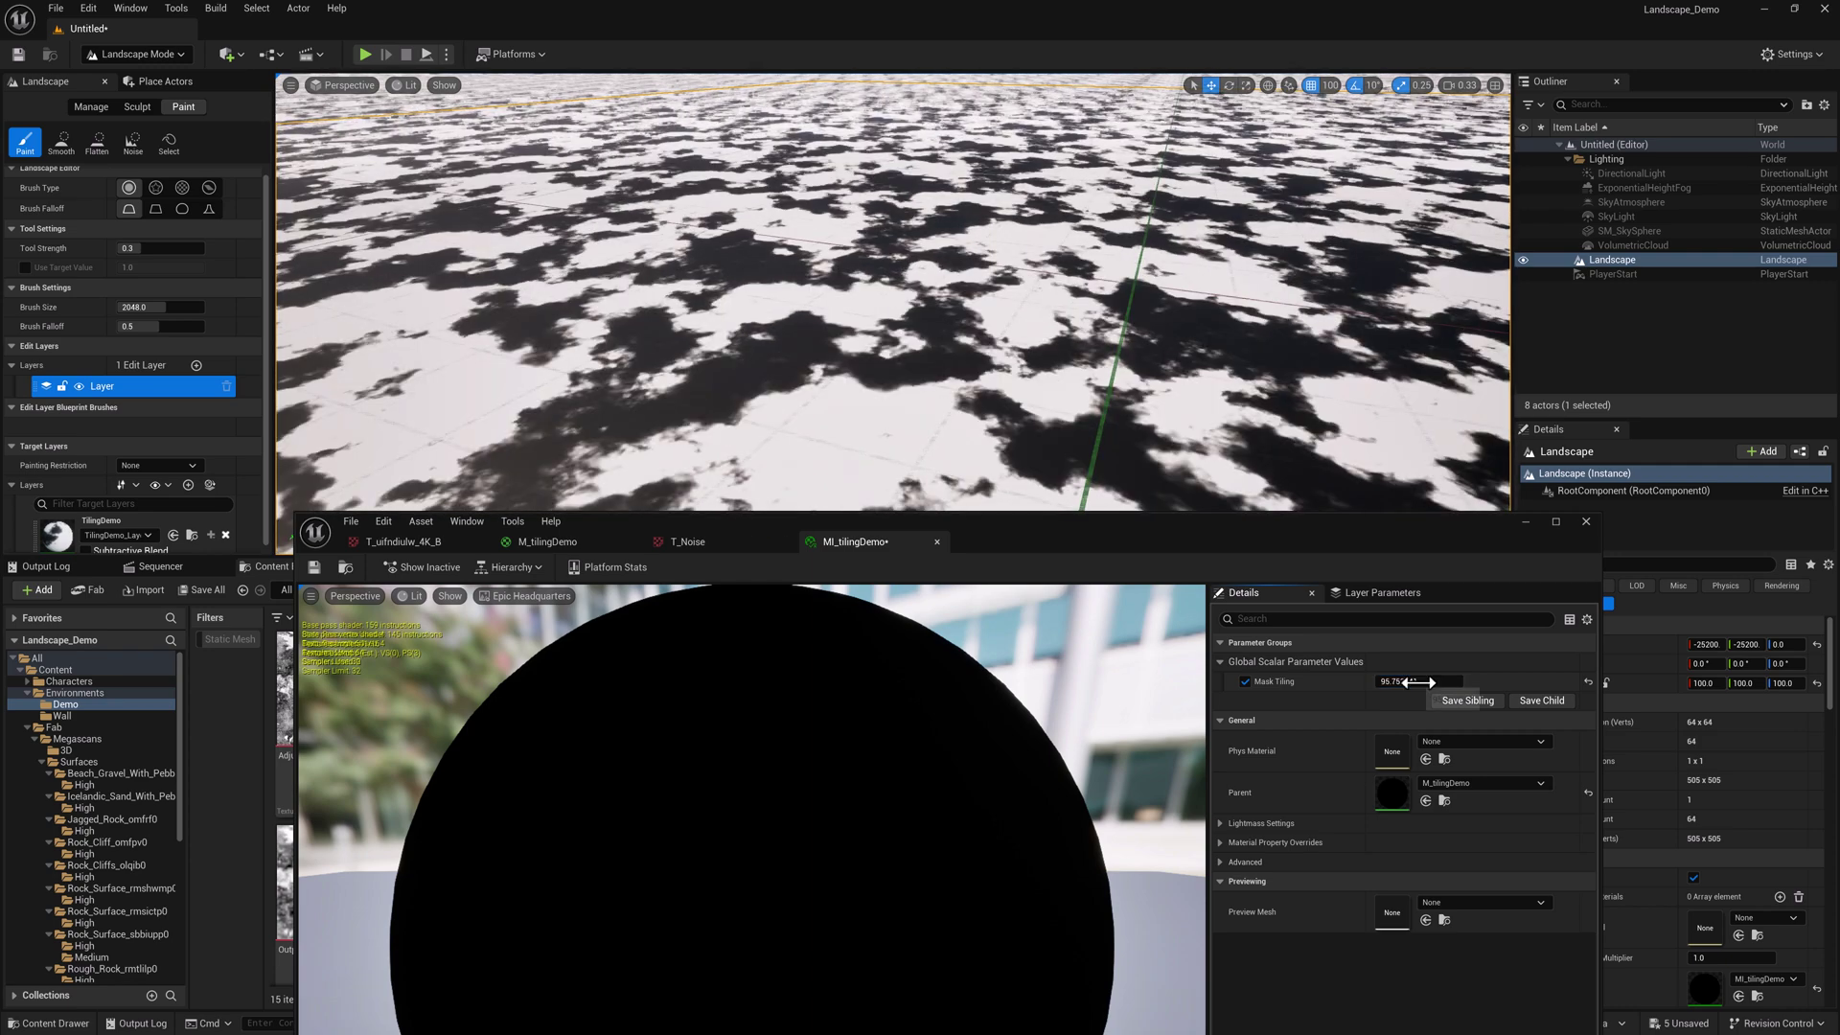
{"action": "left_click", "coordinate": [1419, 682]}
{"action": "type", "text": "100"}
{"action": "key", "text": "Return"}
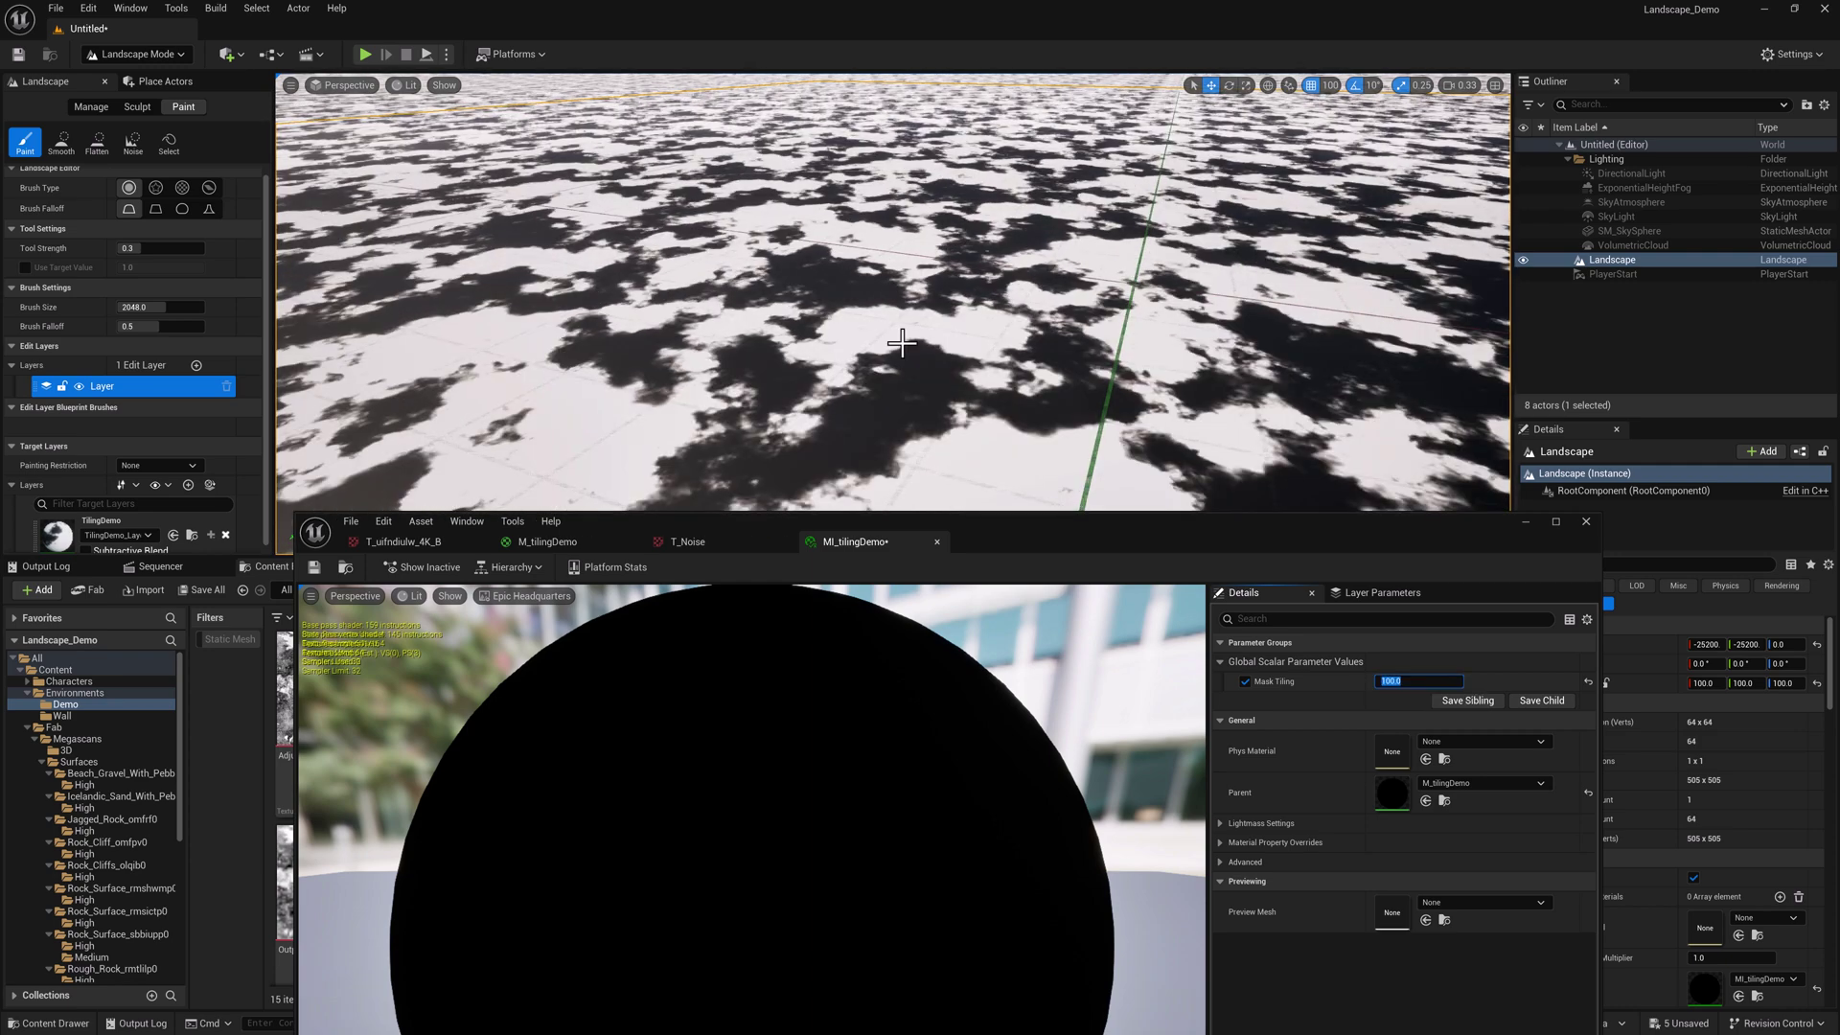
Step: Reconnect the Lerp output to Base Color in M_tilingDemo, save the material and look over the landscape
{"action": "left_click", "coordinate": [554, 543]}
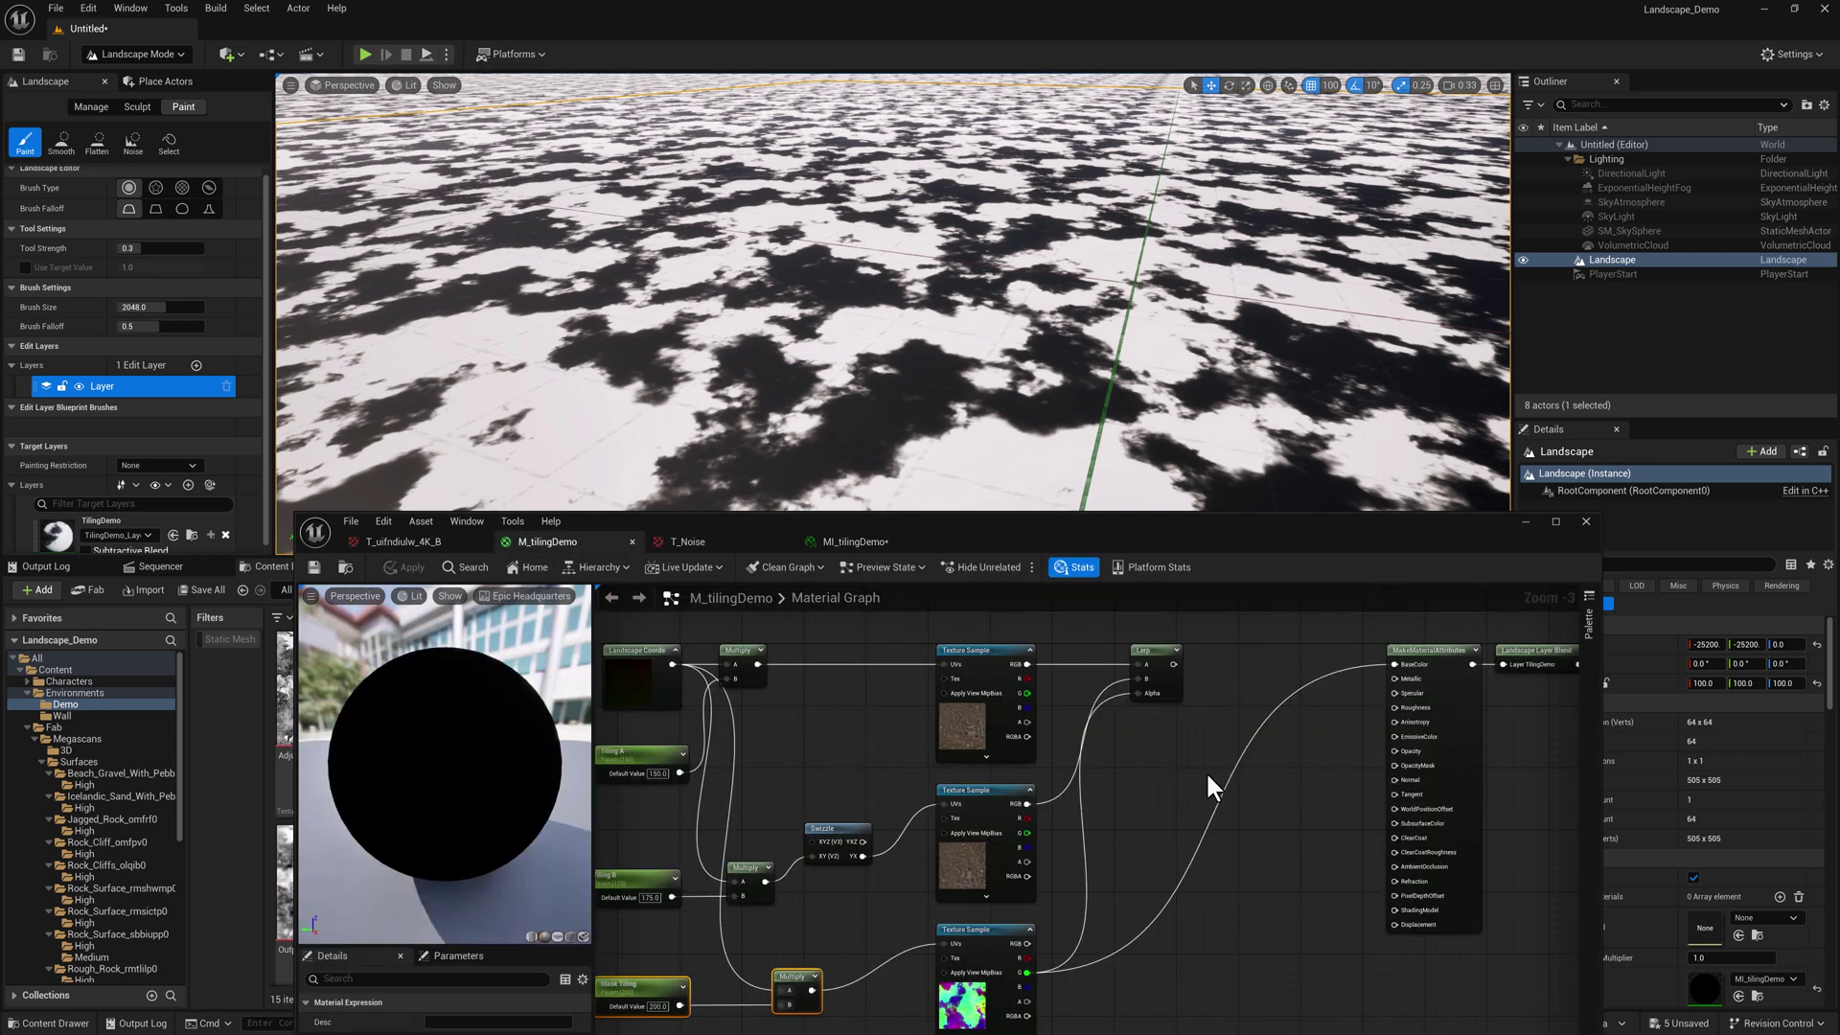
{"action": "left_click_drag", "start_coordinate": [1173, 664], "coordinate": [1397, 664]}
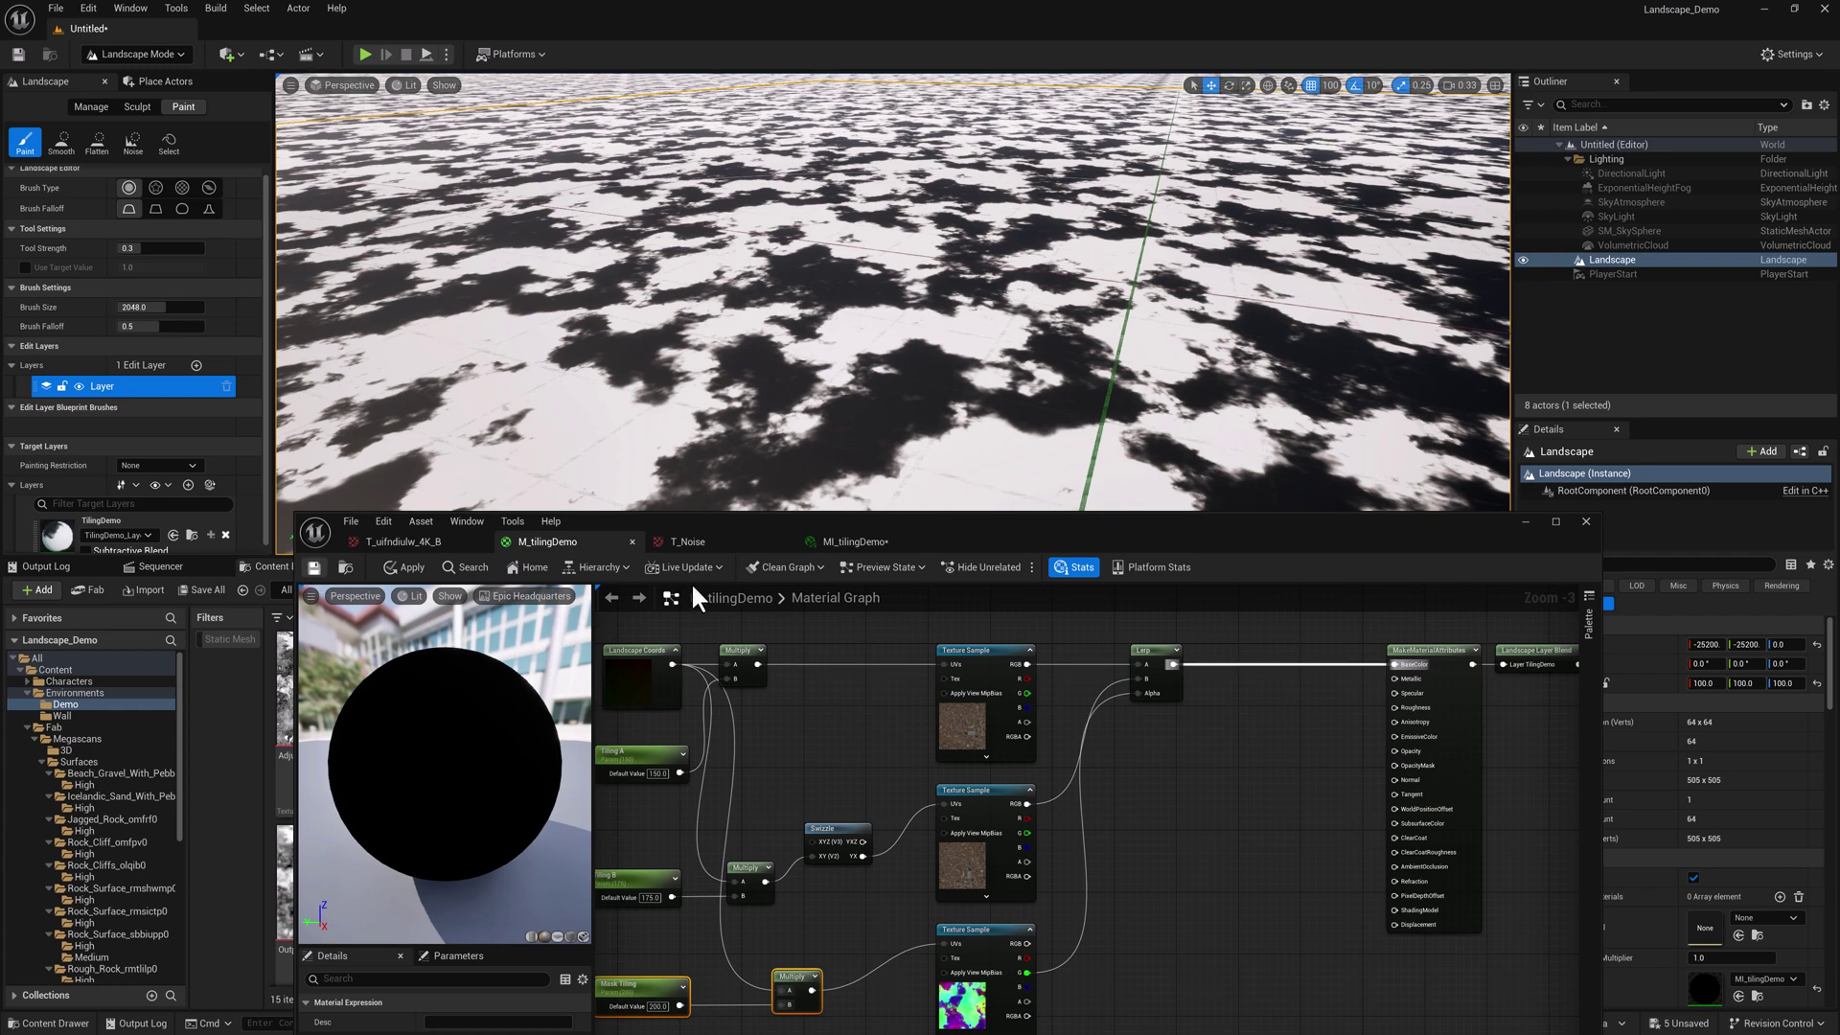
{"action": "key", "text": "ctrl+s"}
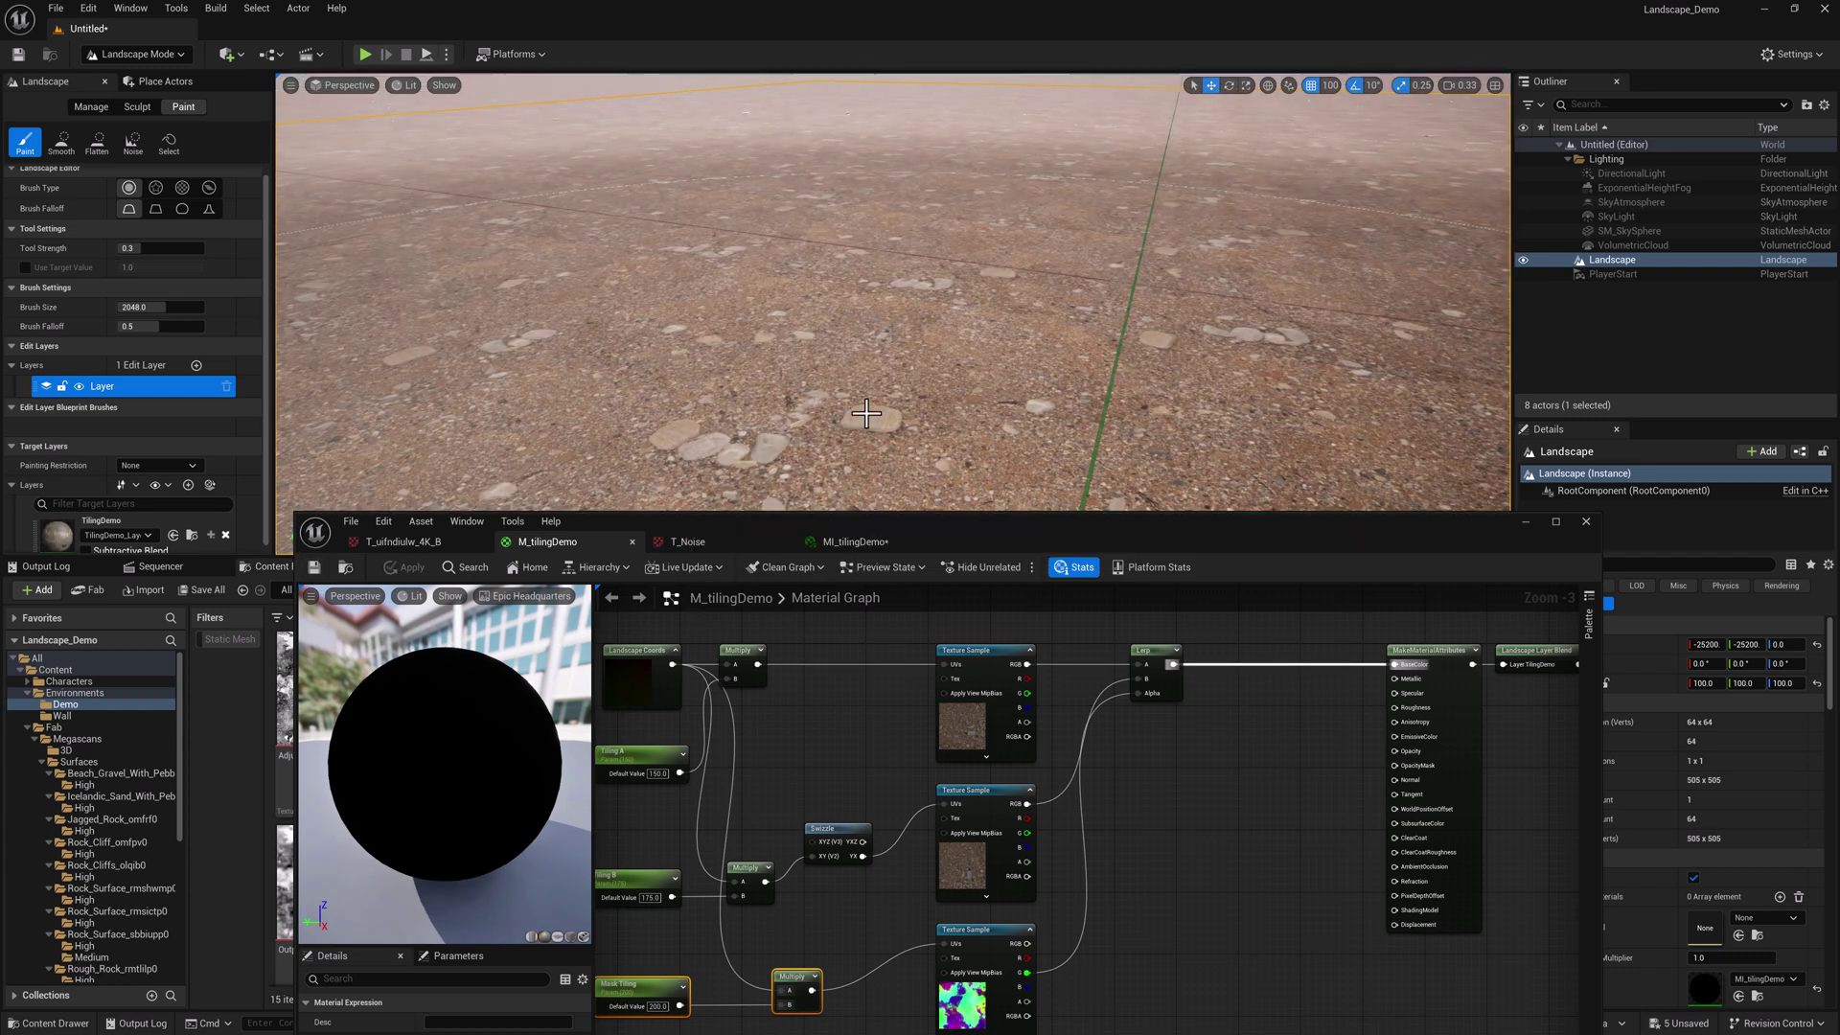
{"action": "right_click_drag", "start_coordinate": [878, 415], "coordinate": [877, 369]}
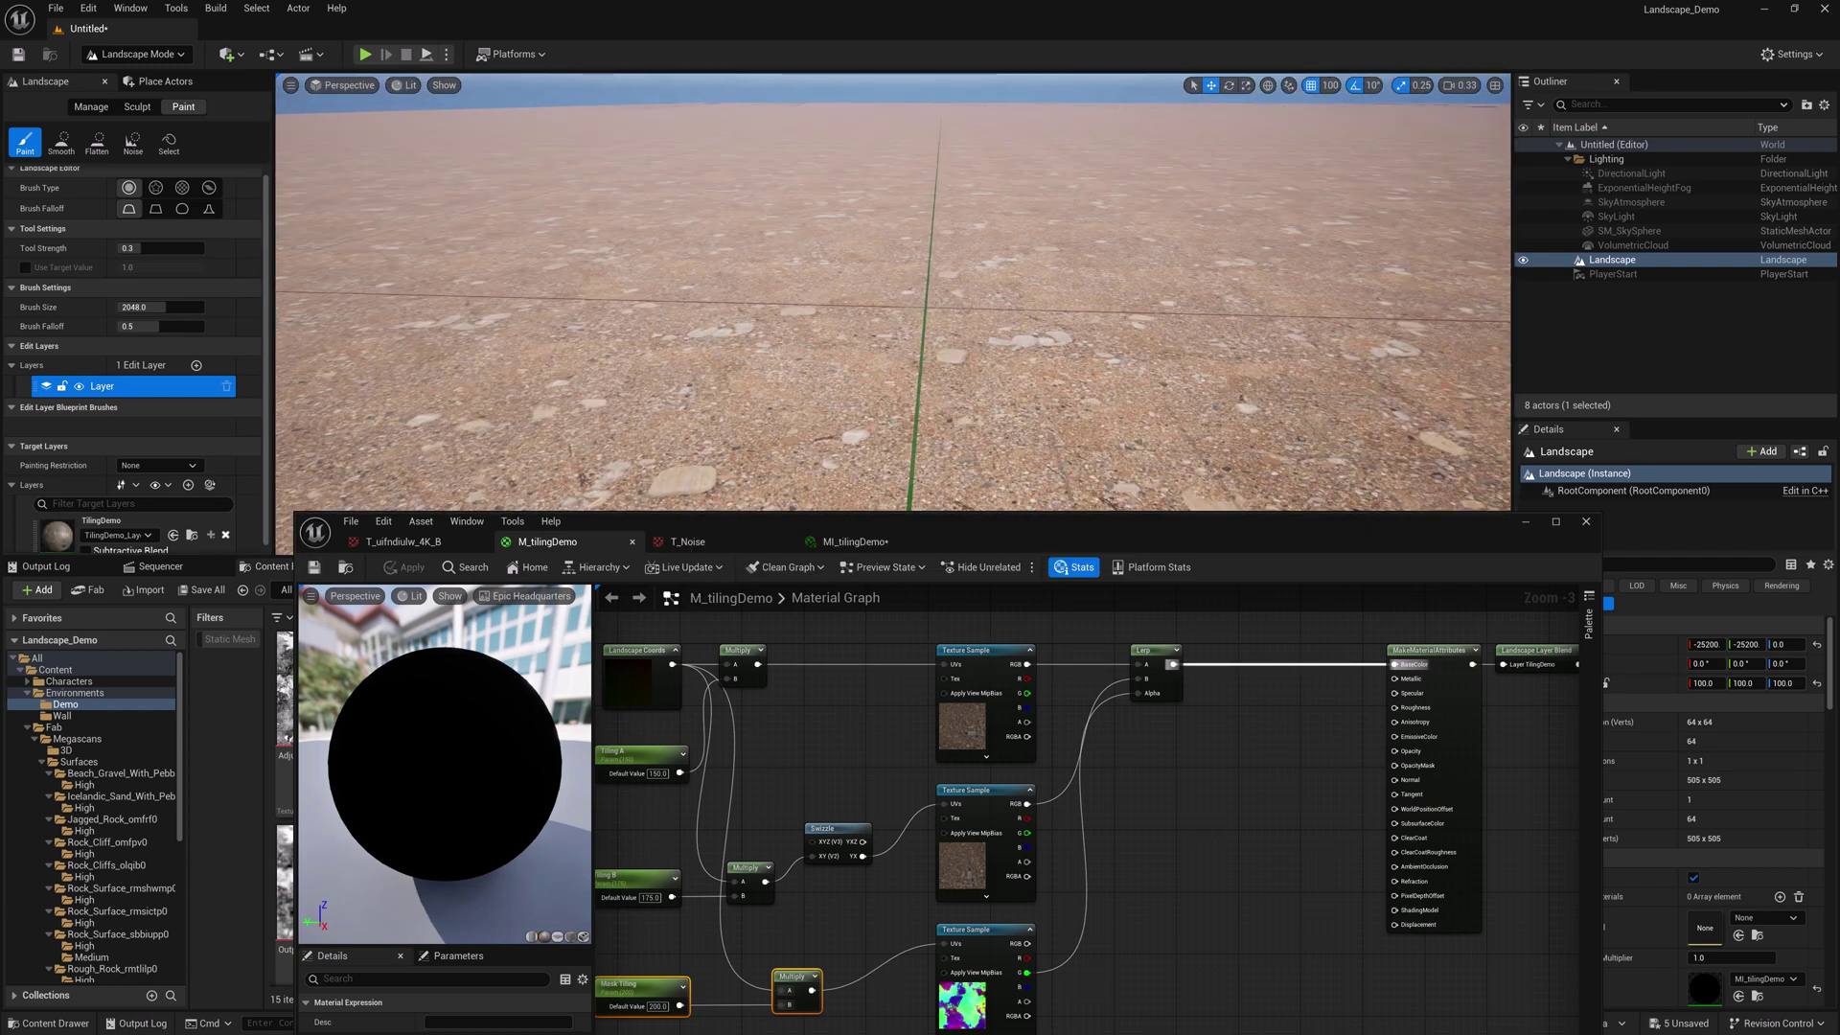
{"action": "mouse_move", "coordinate": [894, 314]}
{"action": "right_mouse_down"}
{"action": "mouse_move", "coordinate": [1064, 355]}
{"action": "mouse_move", "coordinate": [771, 358]}
{"action": "right_mouse_up"}
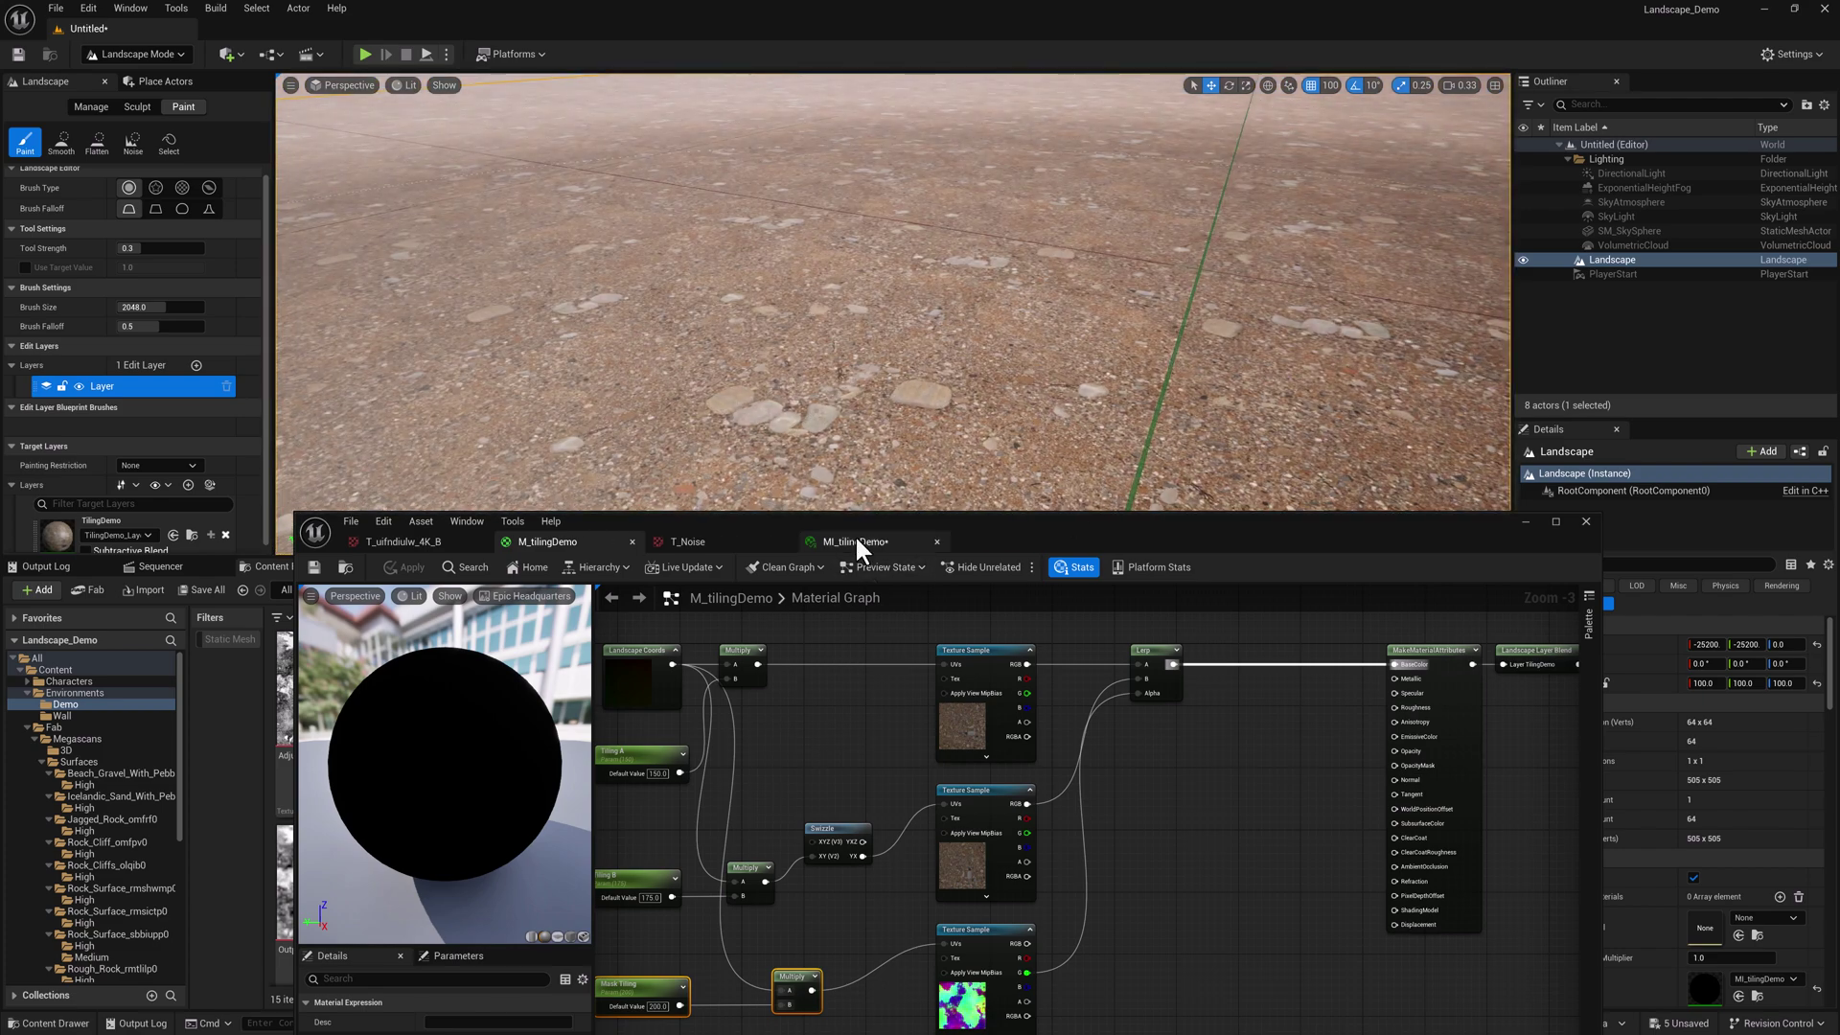
Step: Save the MI_tilingDemo material instance and return to the M_tilingDemo graph
{"action": "left_click", "coordinate": [856, 540]}
{"action": "left_click", "coordinate": [314, 566]}
{"action": "left_click", "coordinate": [565, 541]}
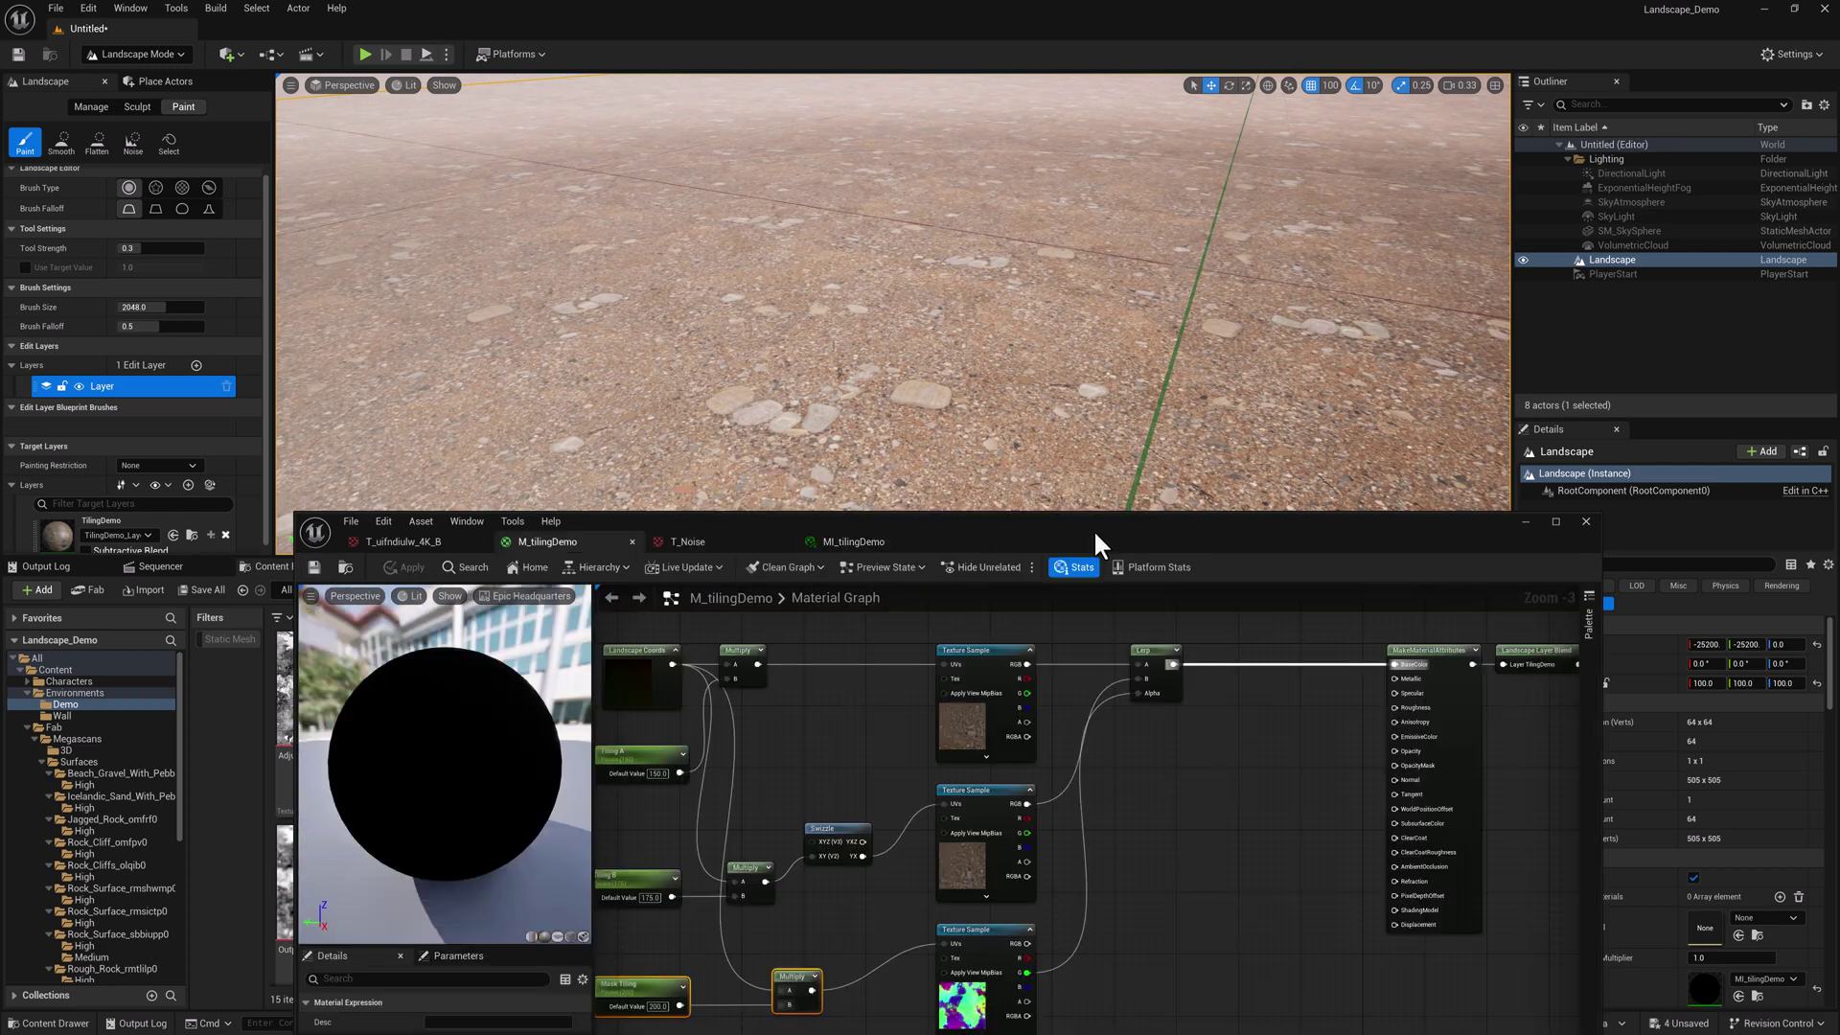
Step: Reposition the material editor window and examine the complete M_tilingDemo node graph
{"action": "left_click_drag", "start_coordinate": [1095, 529], "coordinate": [1230, 327]}
{"action": "scroll", "coordinate": [1196, 521], "scroll_direction": "down", "scroll_amount": 1}
{"action": "scroll", "coordinate": [1086, 598], "scroll_direction": "up", "scroll_amount": 1}
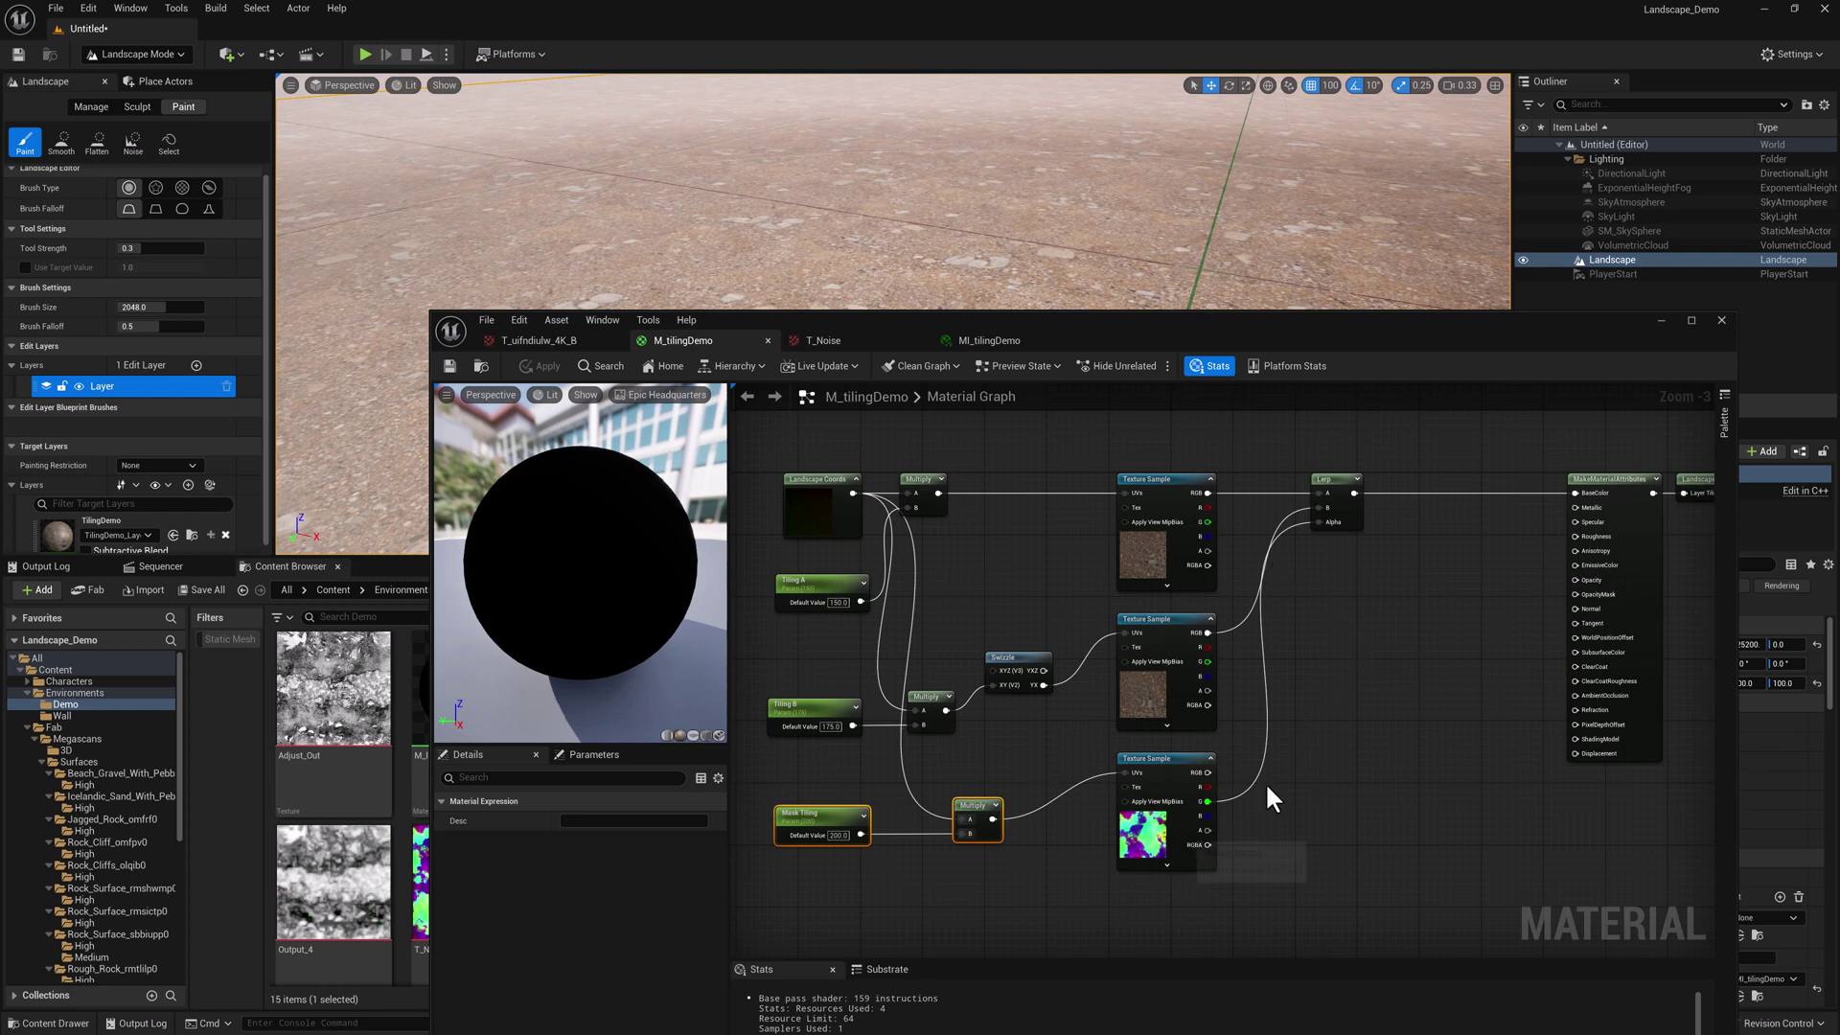
{"action": "right_click_drag", "start_coordinate": [1277, 785], "coordinate": [1282, 787]}
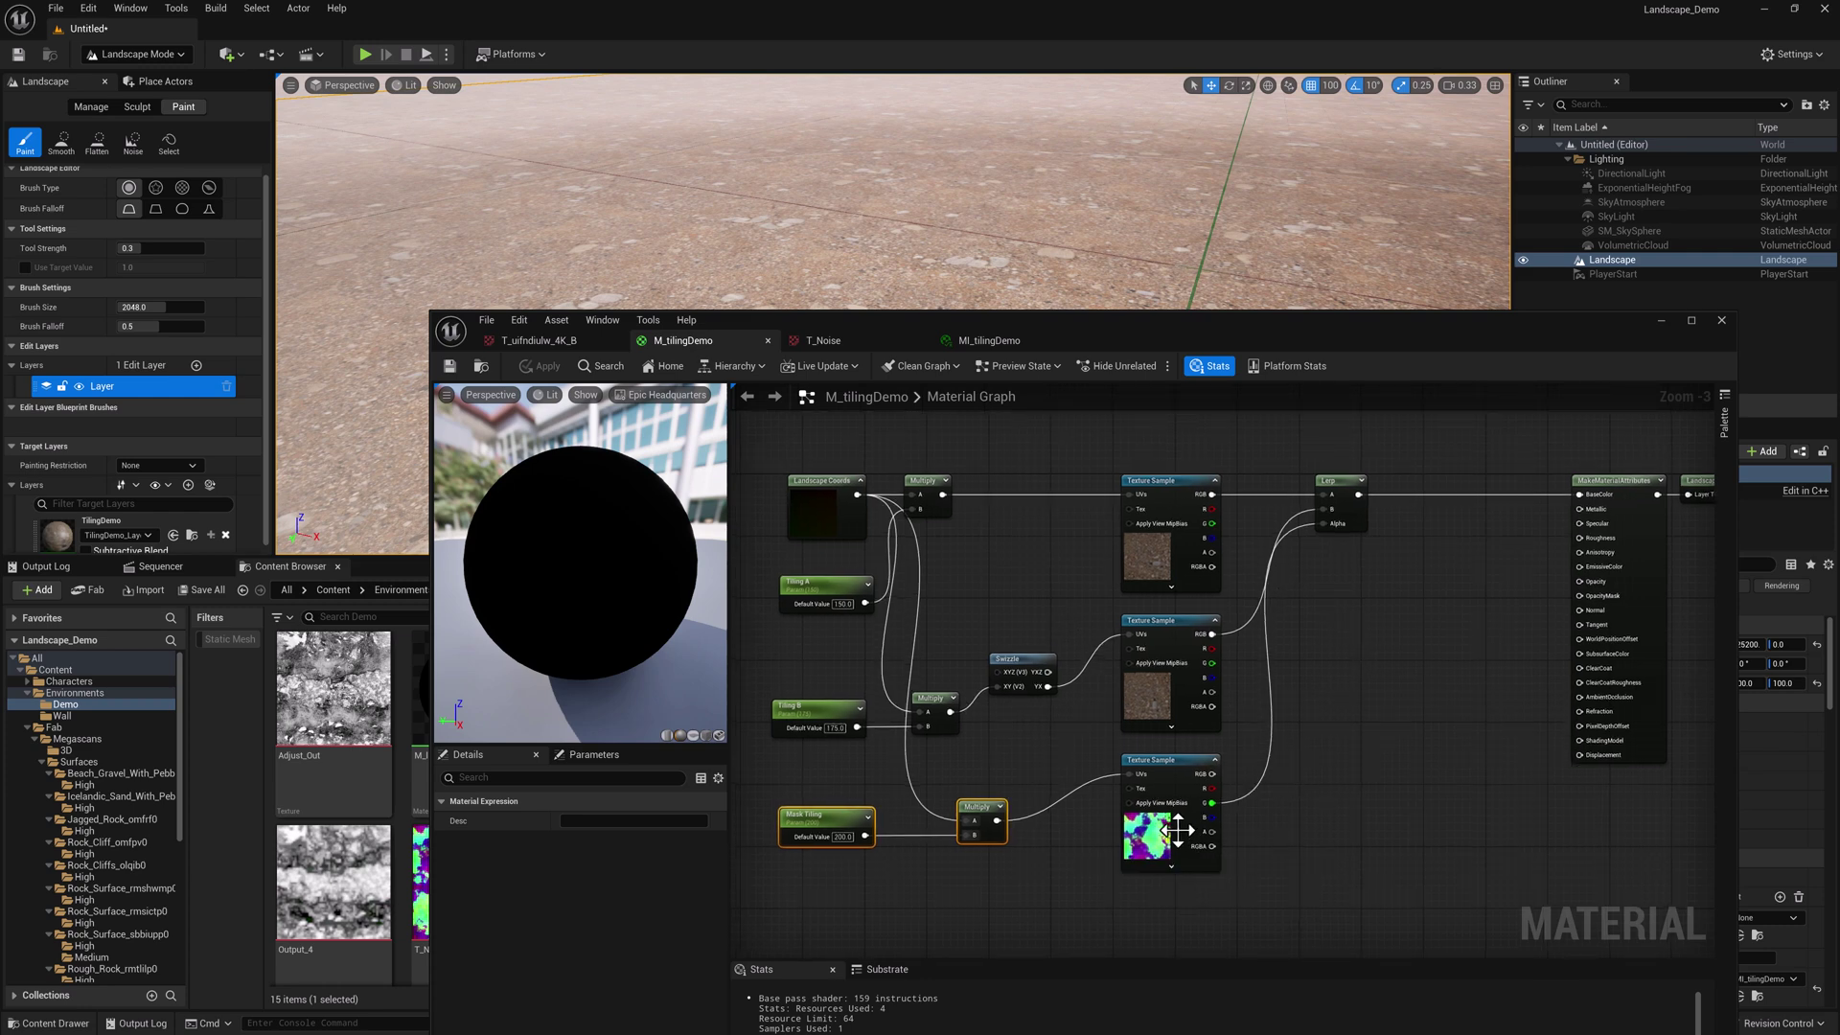